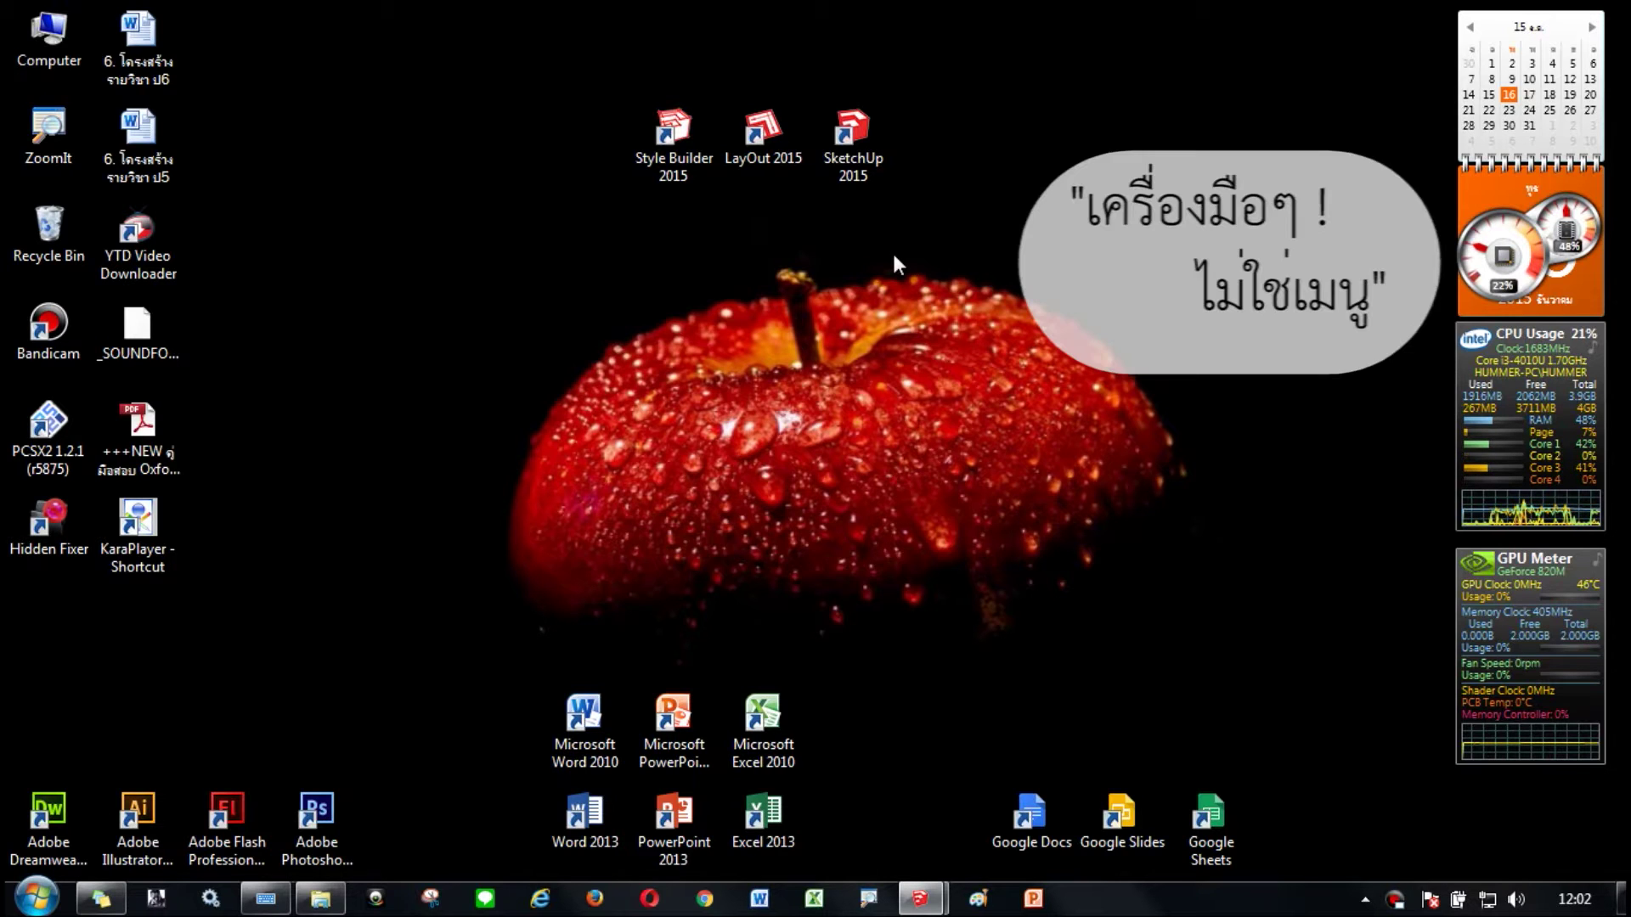
Launch SketchUp 2015 from the desktop and start a new model from the Welcome screen
{"action": "left_click", "coordinate": [867, 171]}
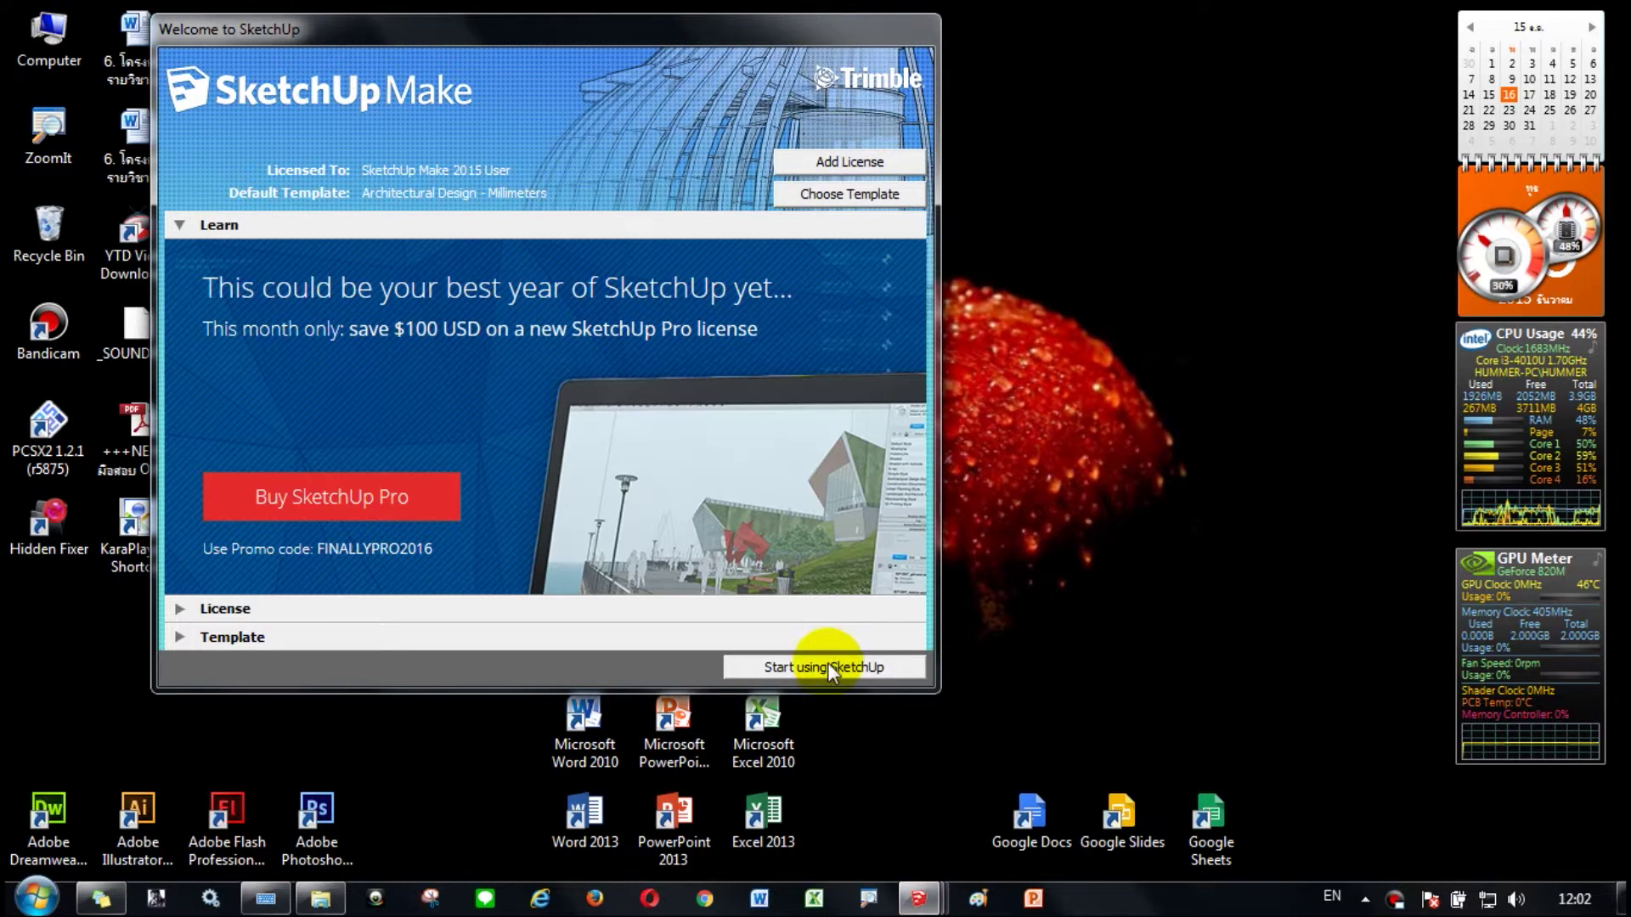
{"action": "left_click", "coordinate": [822, 666]}
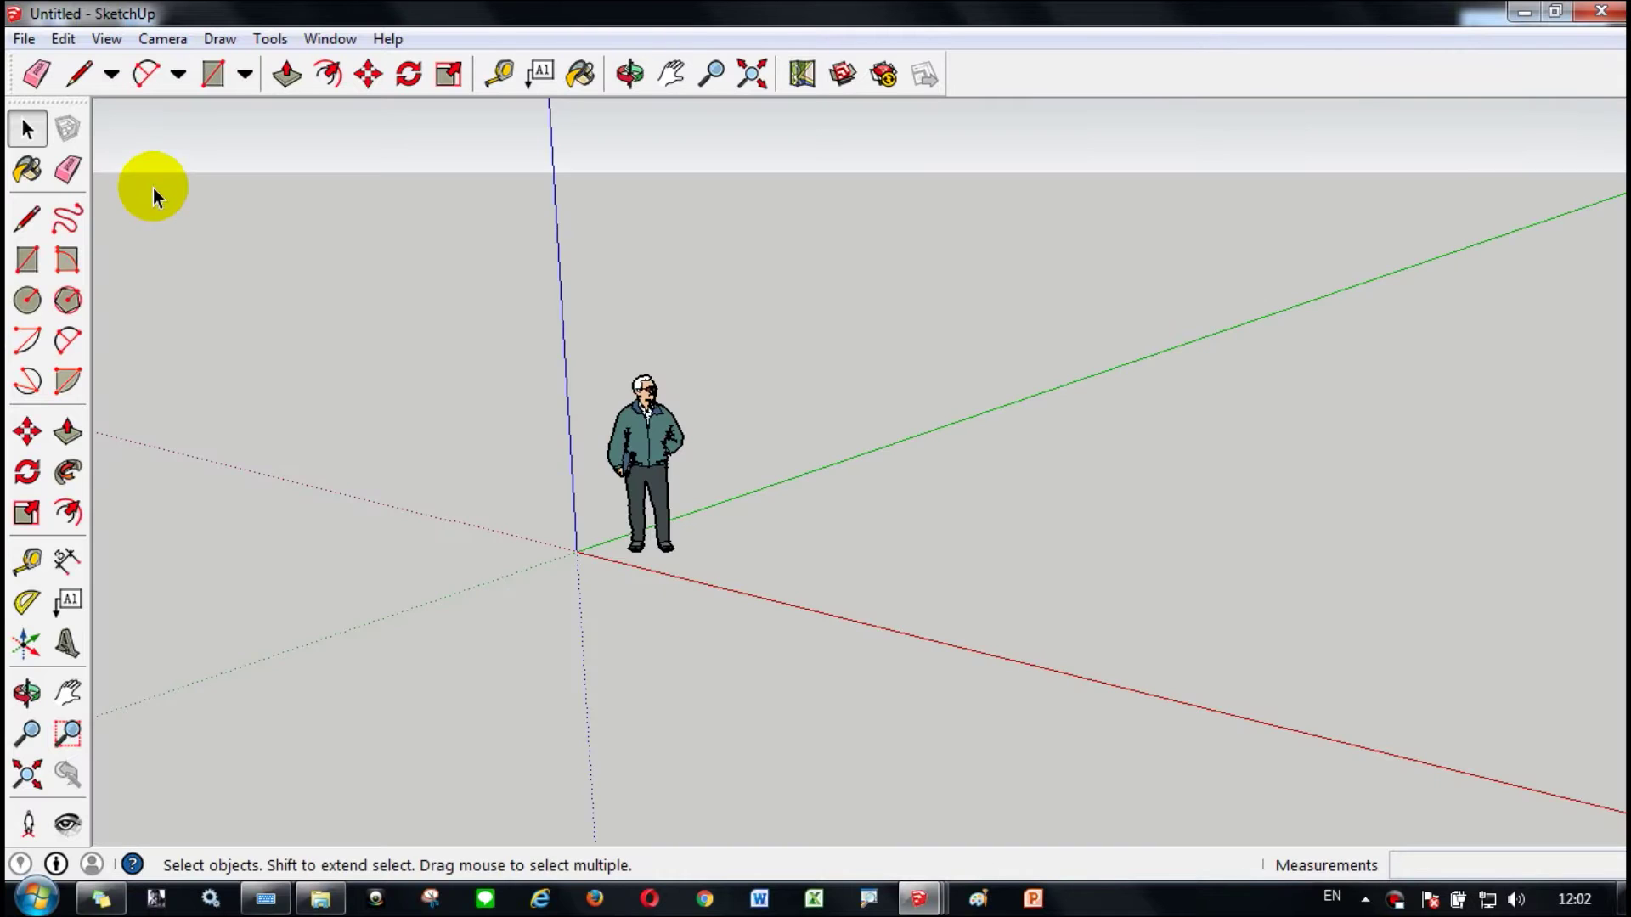
Orbit the camera slightly around the figure, then bring up the View menu
{"action": "left_click", "coordinate": [629, 74]}
{"action": "left_click_drag", "start_coordinate": [433, 284], "coordinate": [499, 309]}
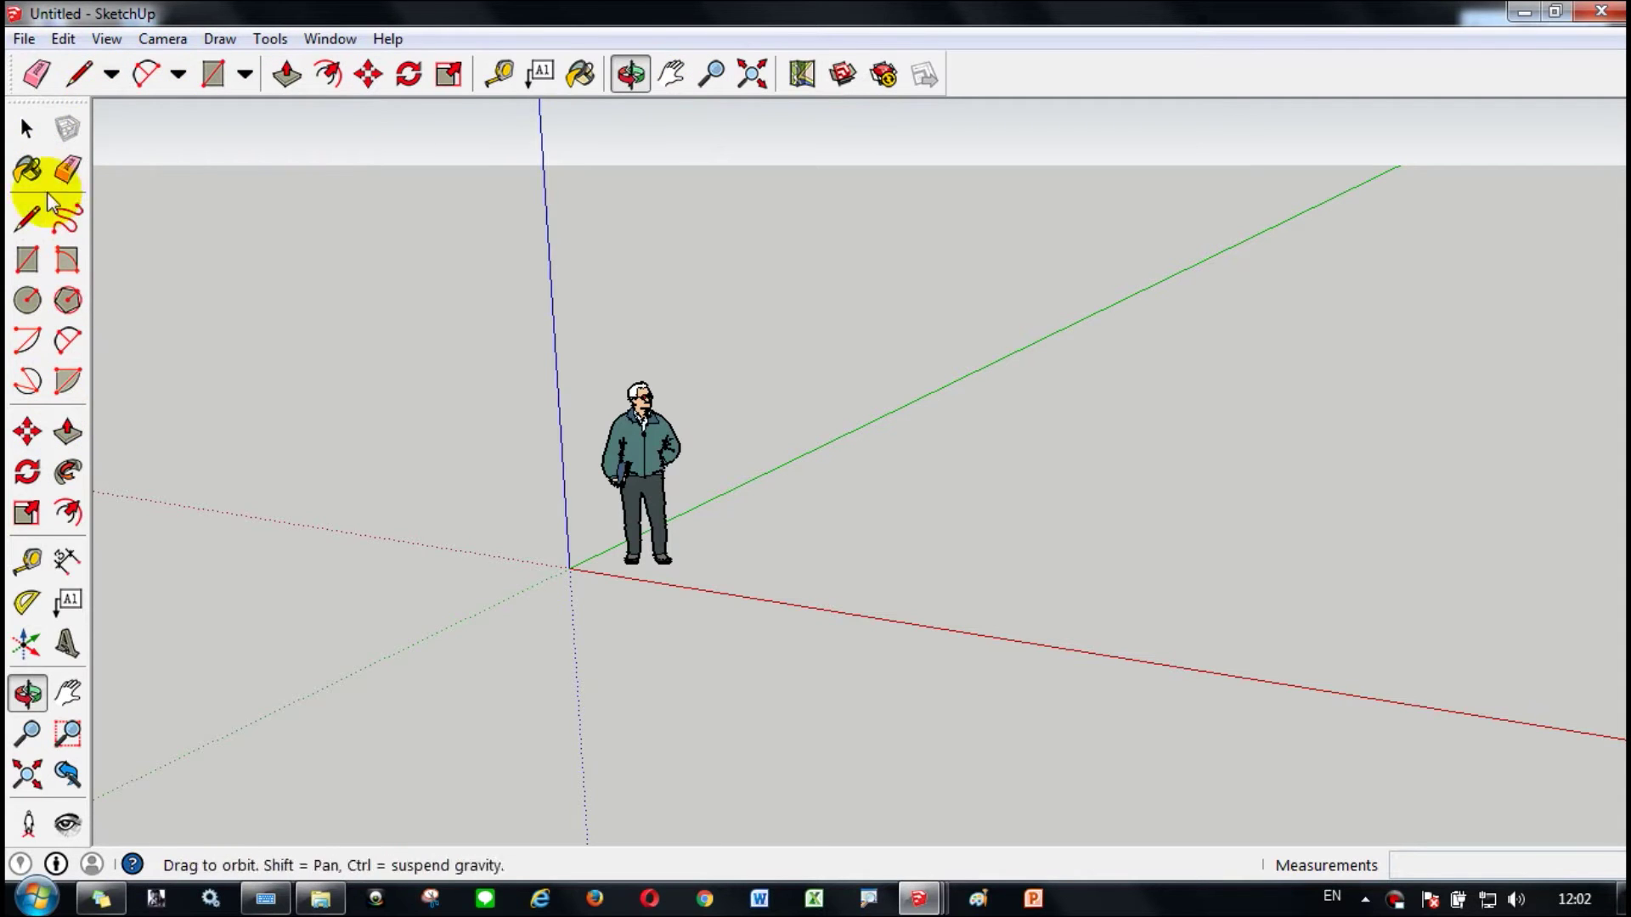
{"action": "left_click", "coordinate": [108, 39]}
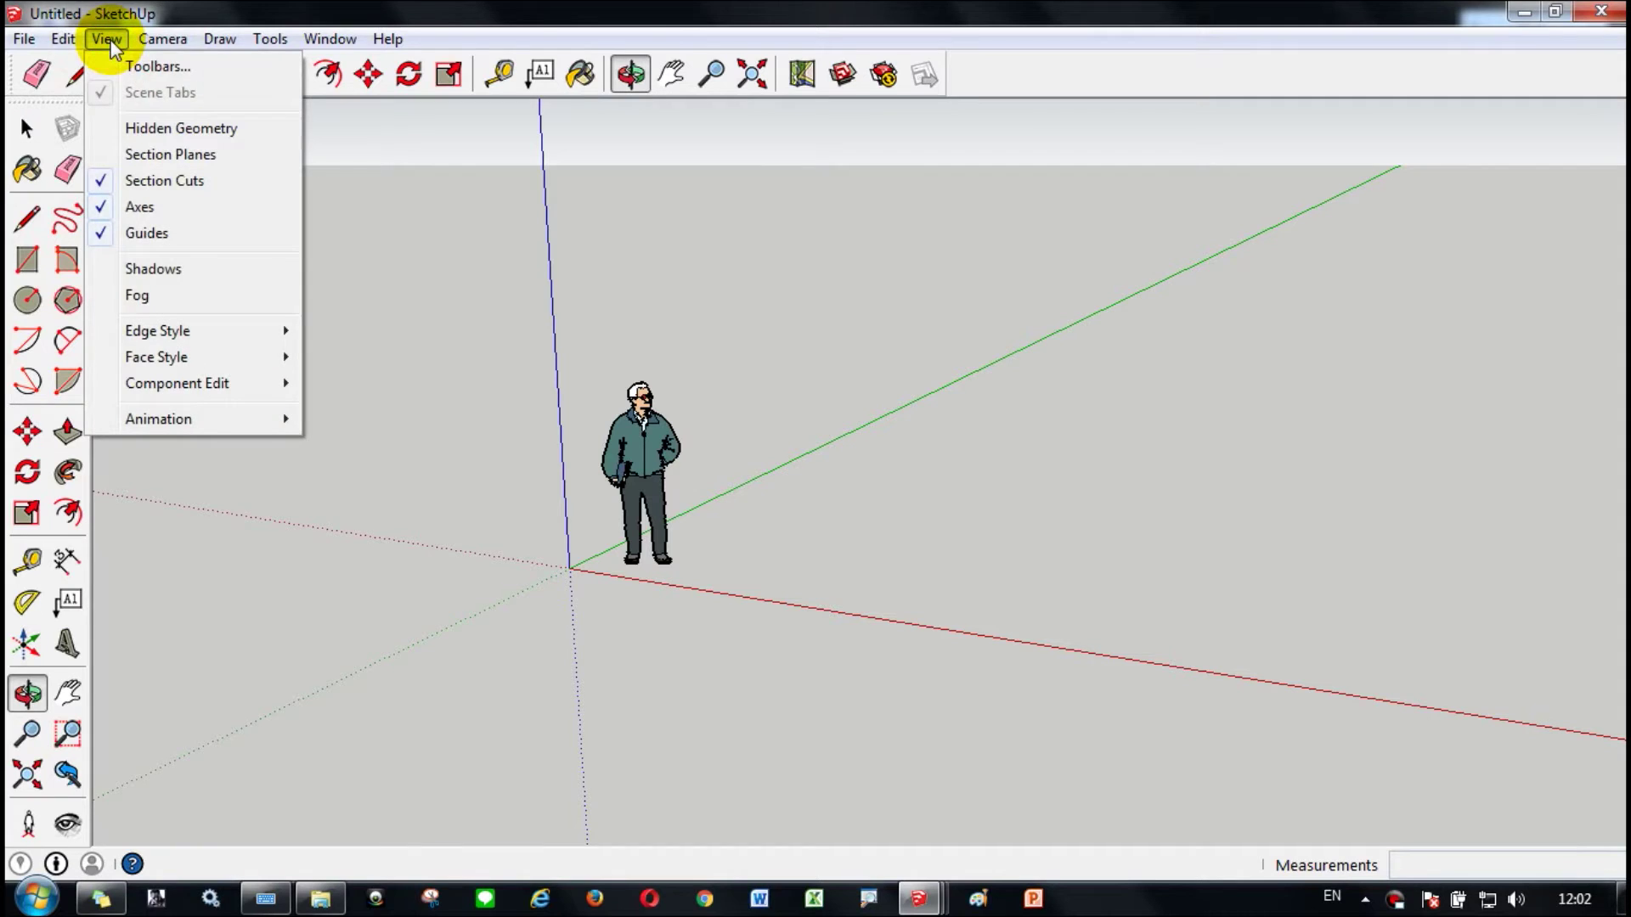
{"action": "left_click", "coordinate": [171, 65]}
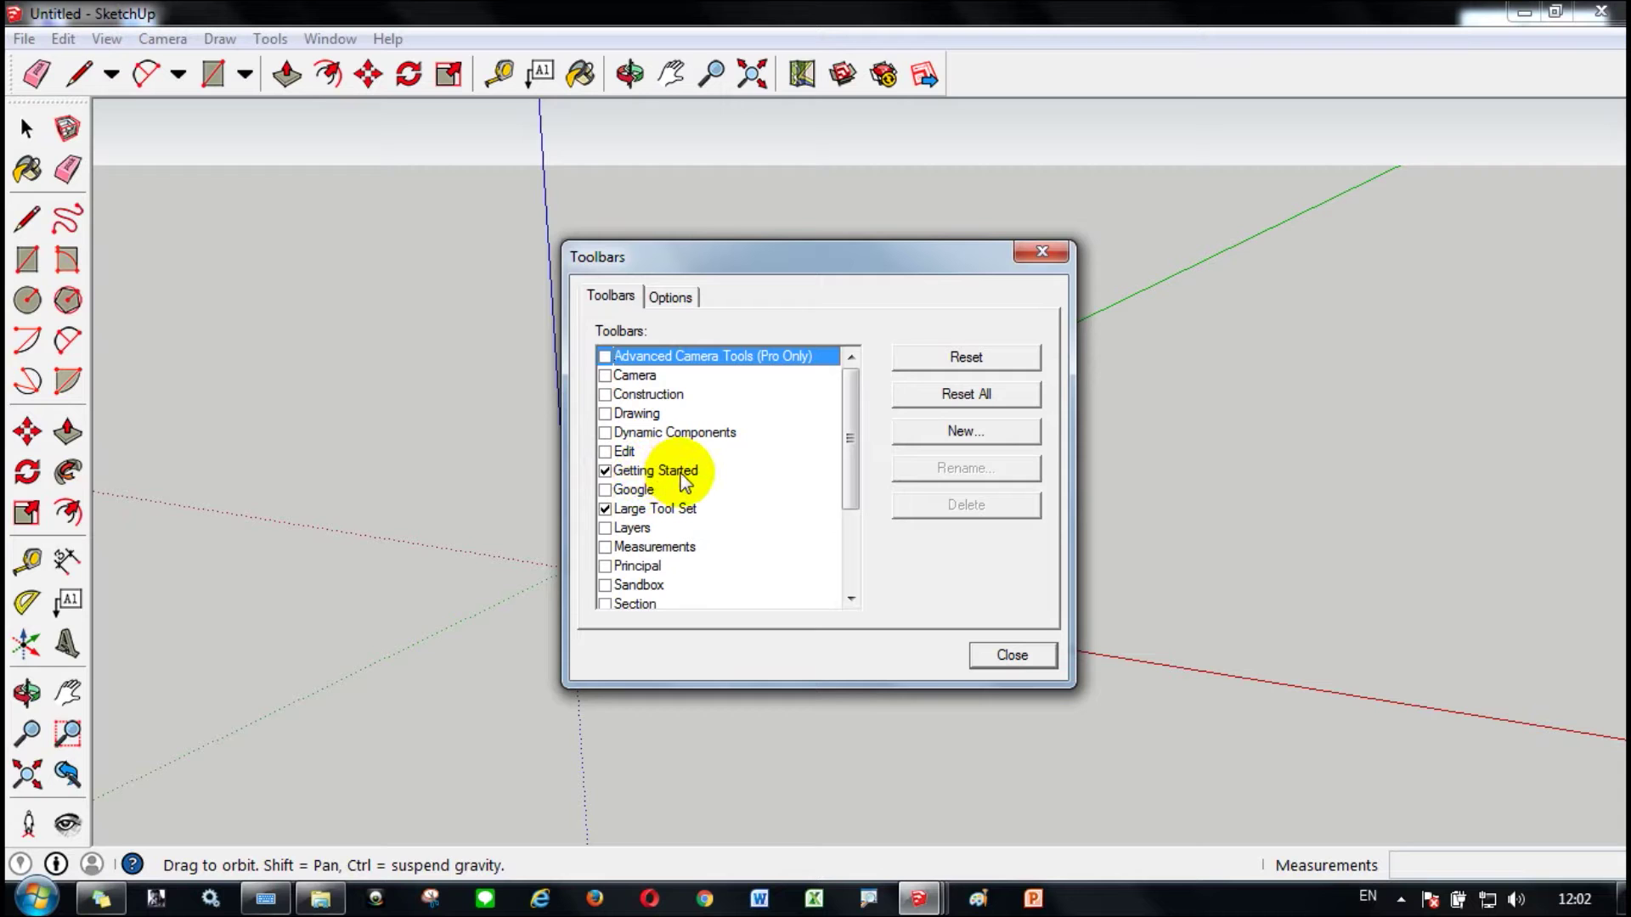
{"action": "left_click", "coordinate": [605, 471]}
{"action": "left_click", "coordinate": [604, 470]}
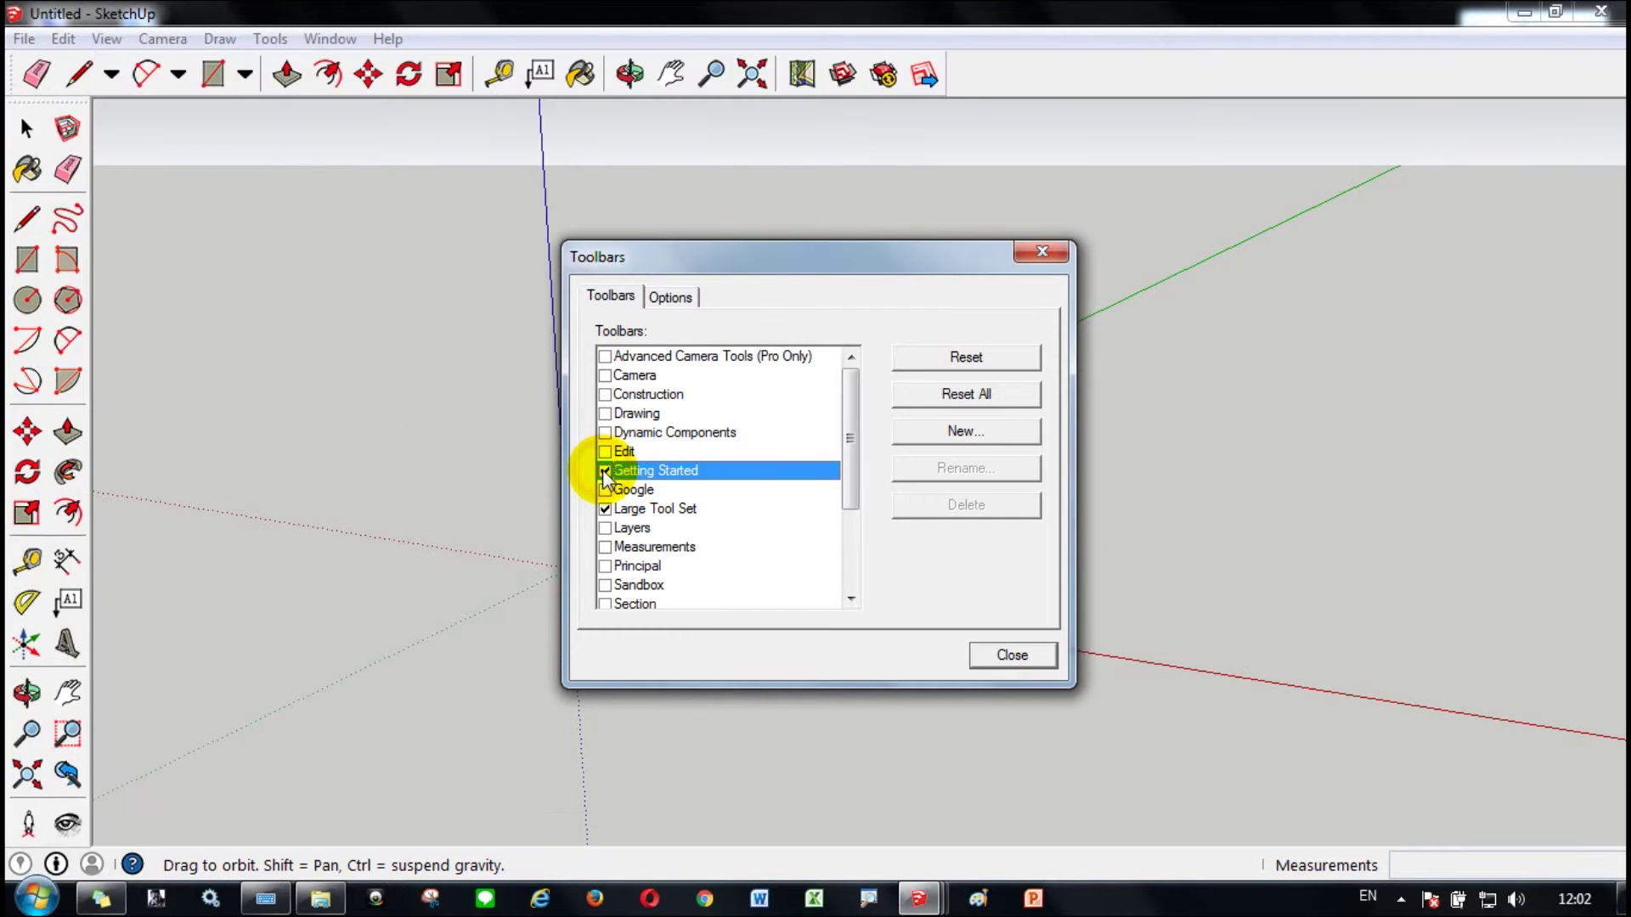
{"action": "left_click", "coordinate": [604, 470]}
{"action": "left_click", "coordinate": [605, 471]}
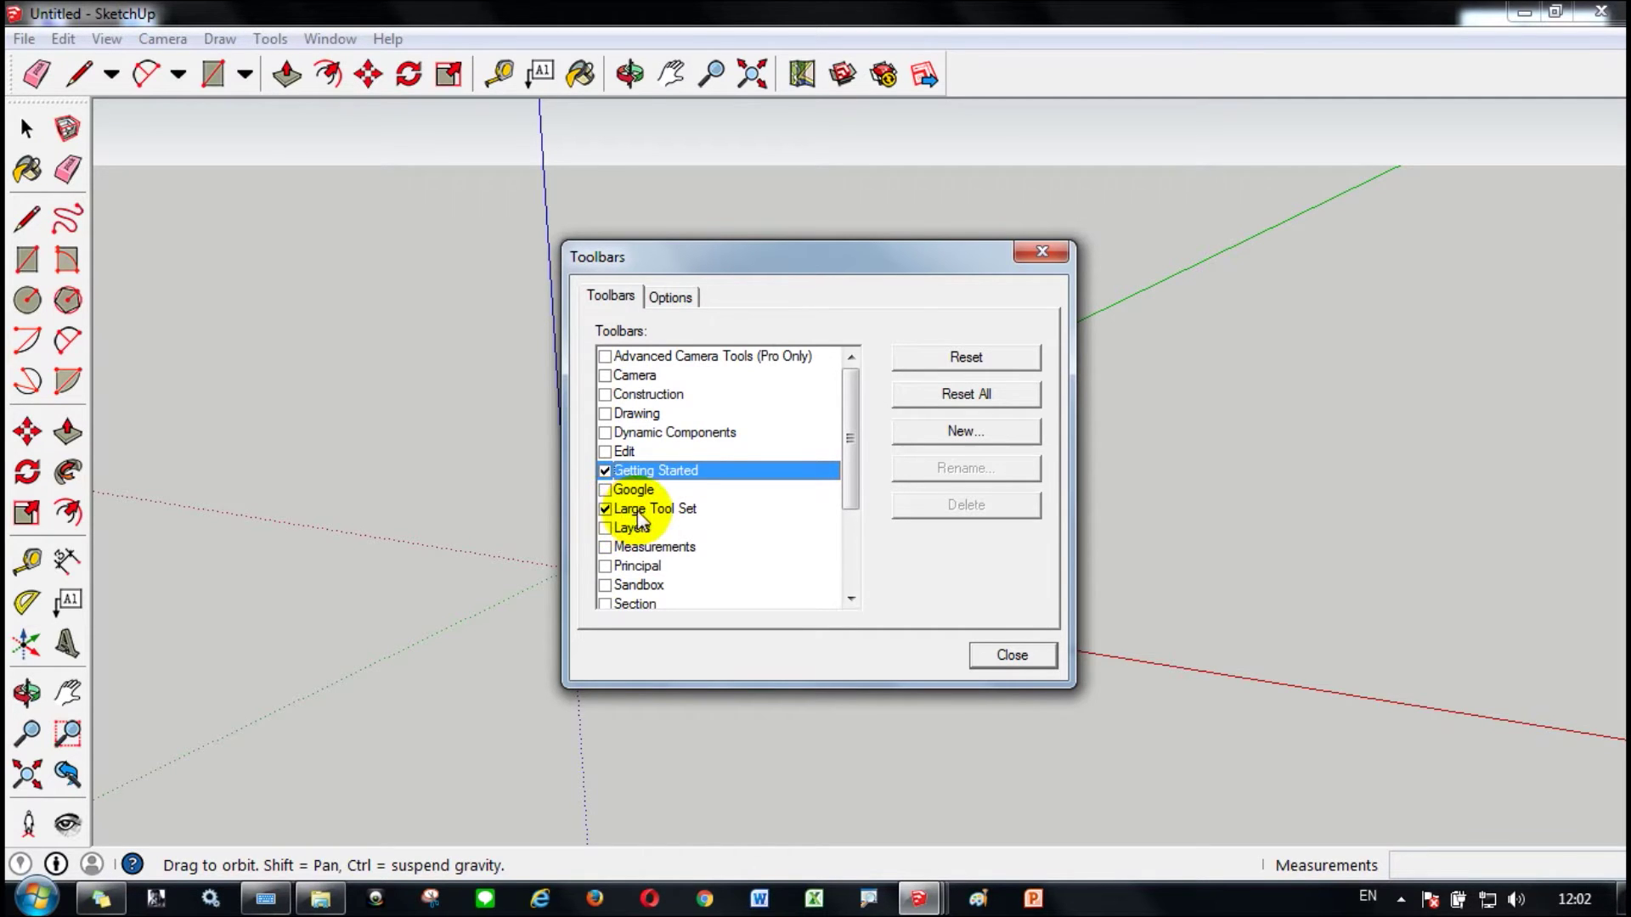
{"action": "left_click", "coordinate": [605, 510]}
{"action": "left_click", "coordinate": [605, 509]}
{"action": "left_click", "coordinate": [1038, 251]}
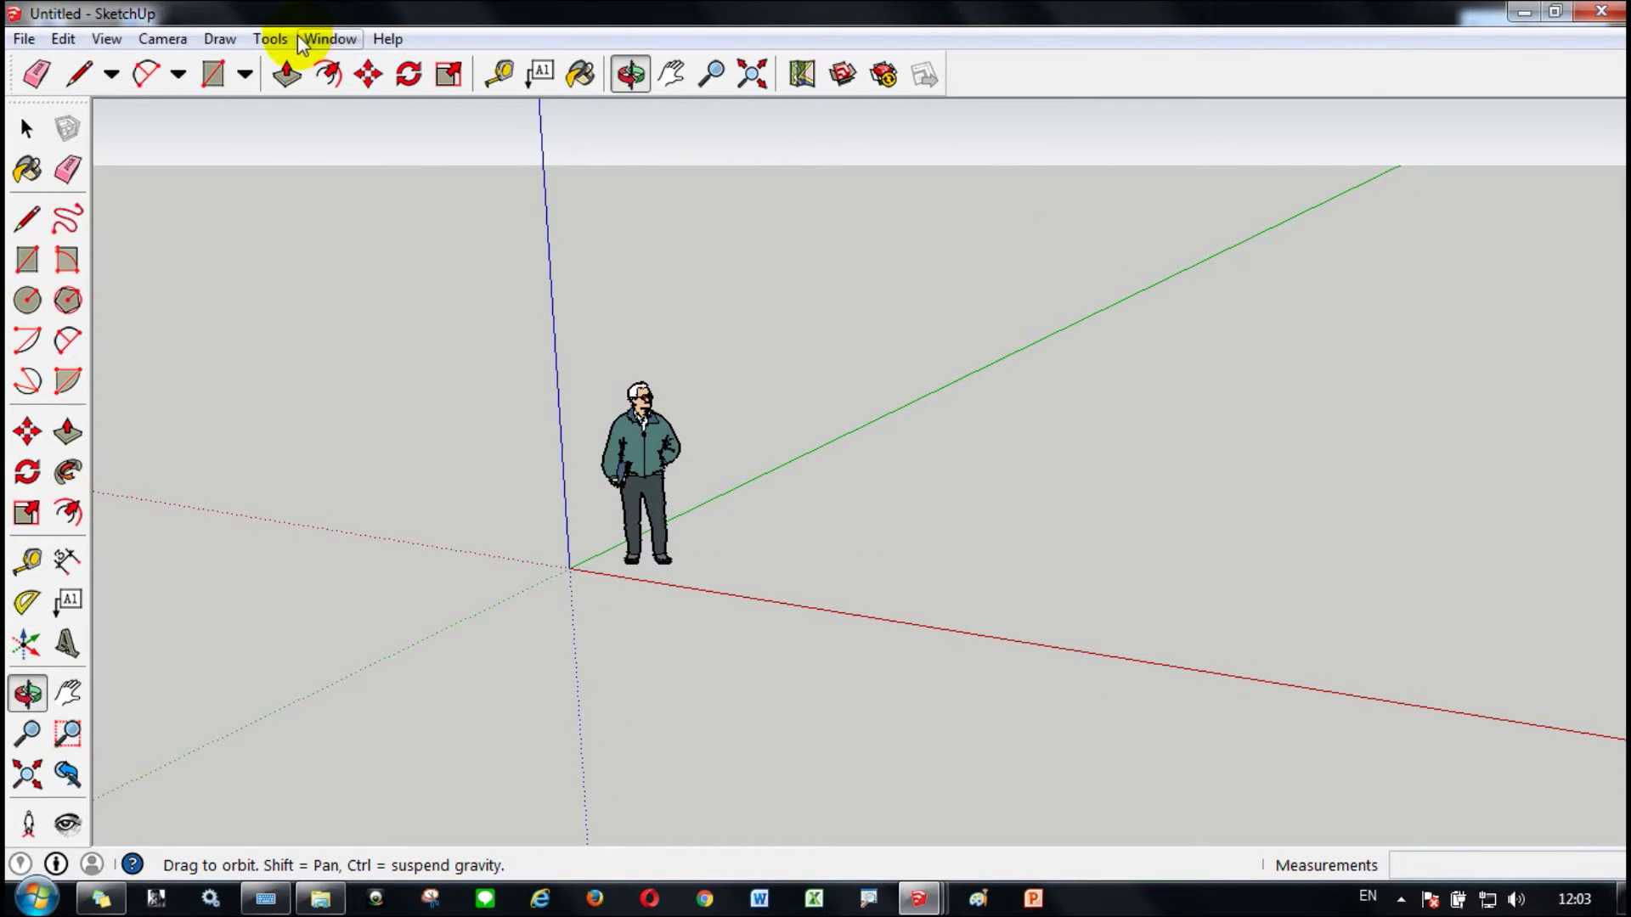
Move the person figure to a spot left of the origin
{"action": "left_click", "coordinate": [368, 75]}
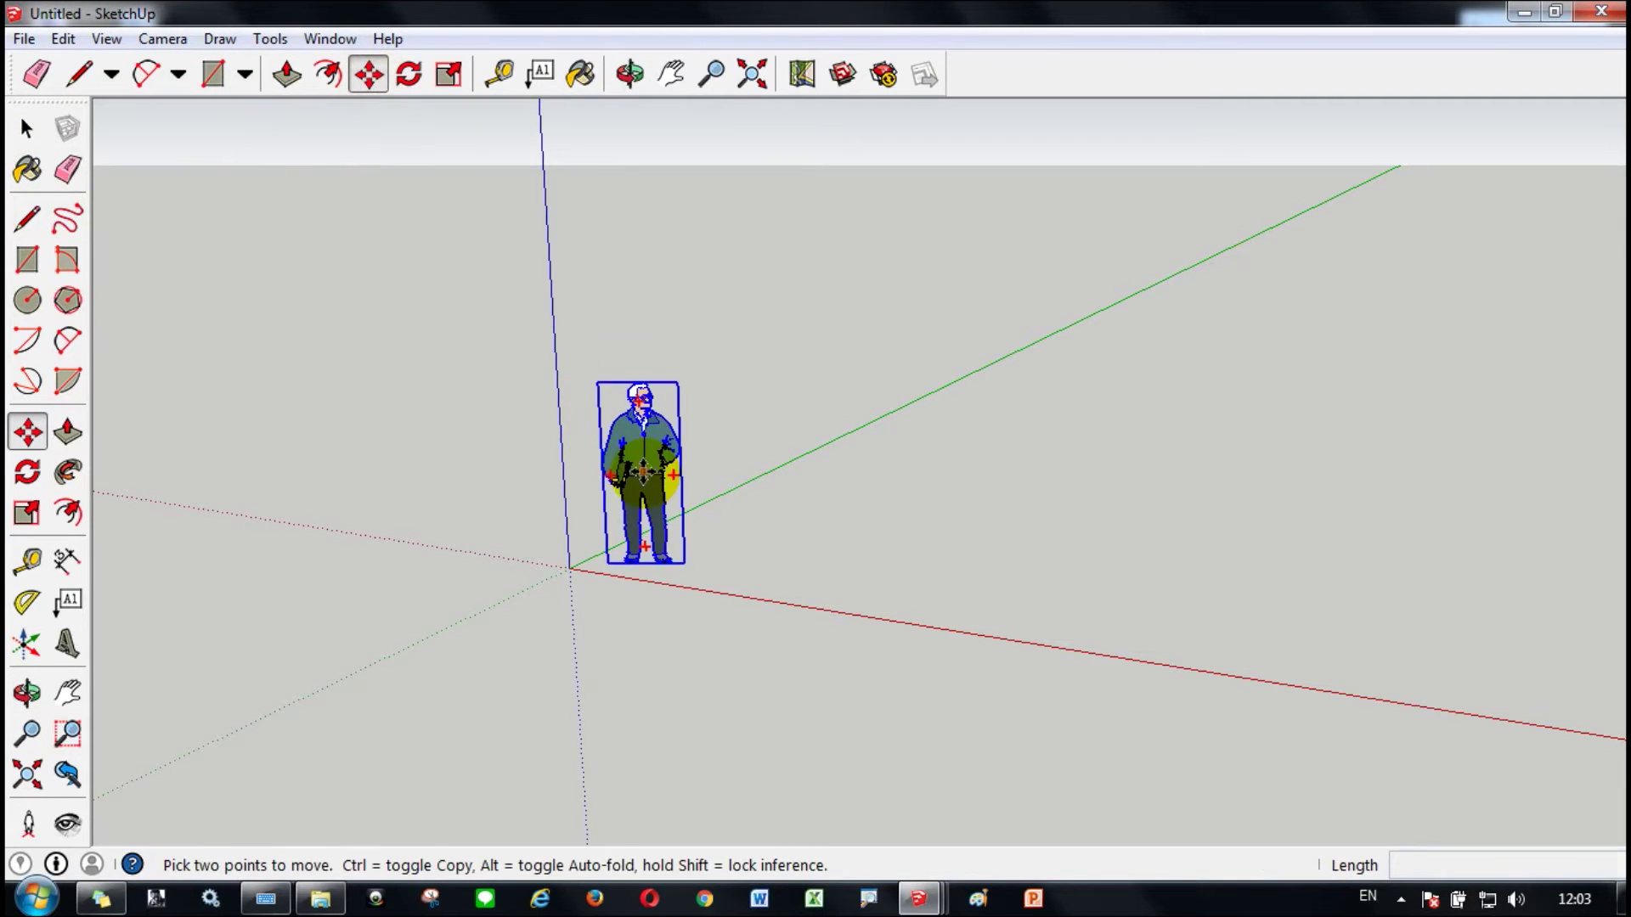
{"action": "left_click", "coordinate": [641, 458]}
{"action": "left_click", "coordinate": [393, 435]}
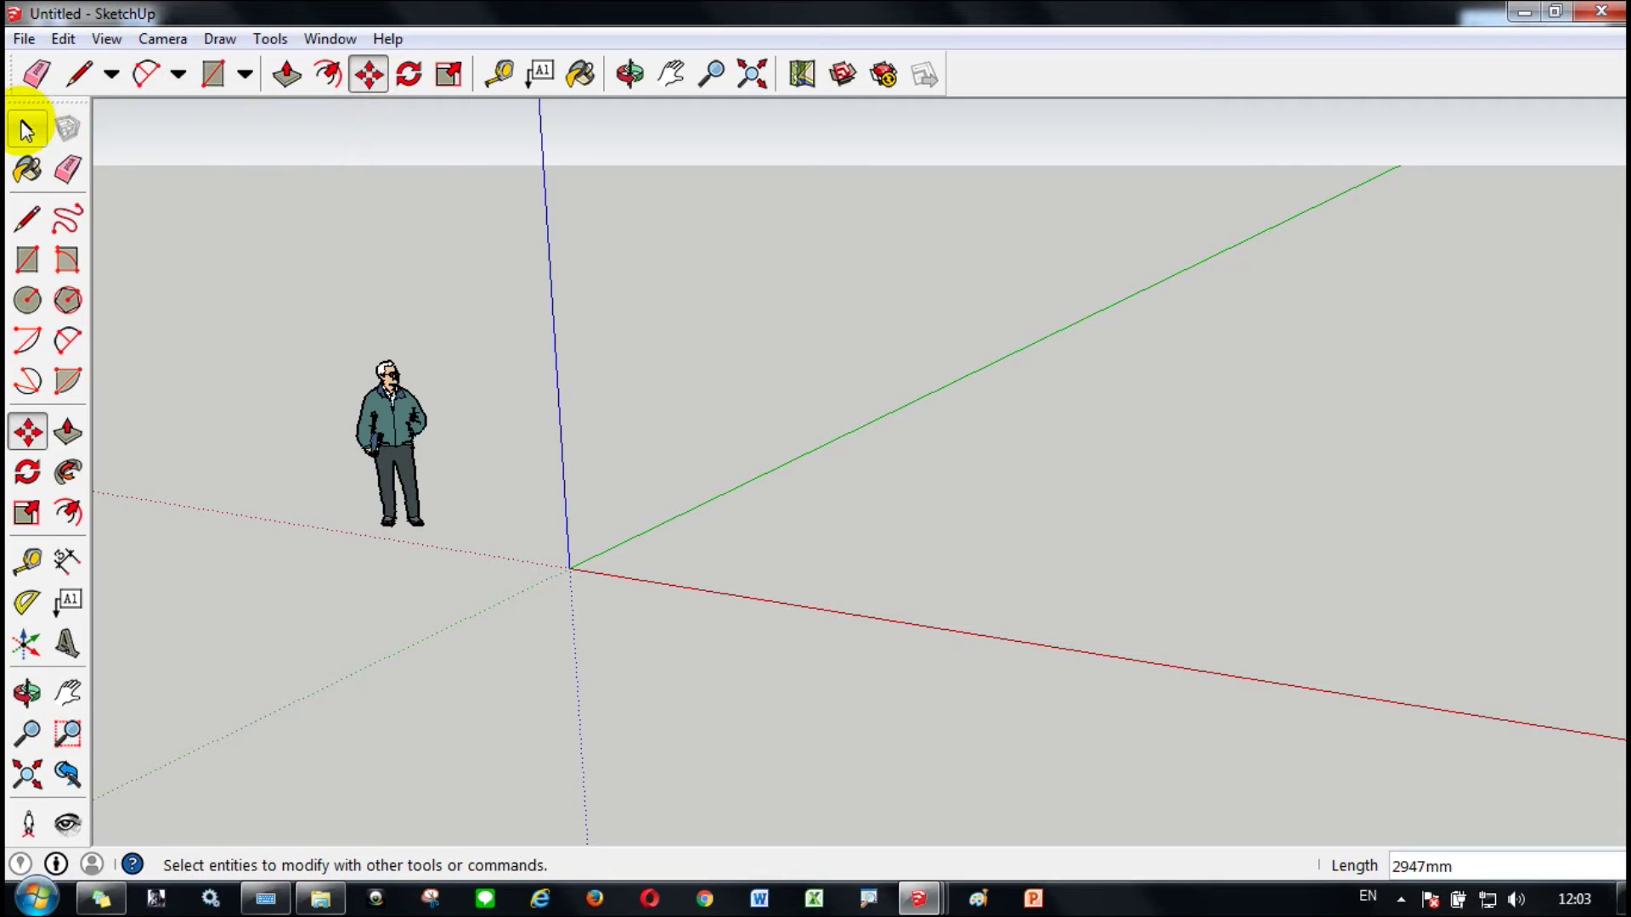
Enter the figure component's editing mode, then exit it again
{"action": "left_click", "coordinate": [23, 130]}
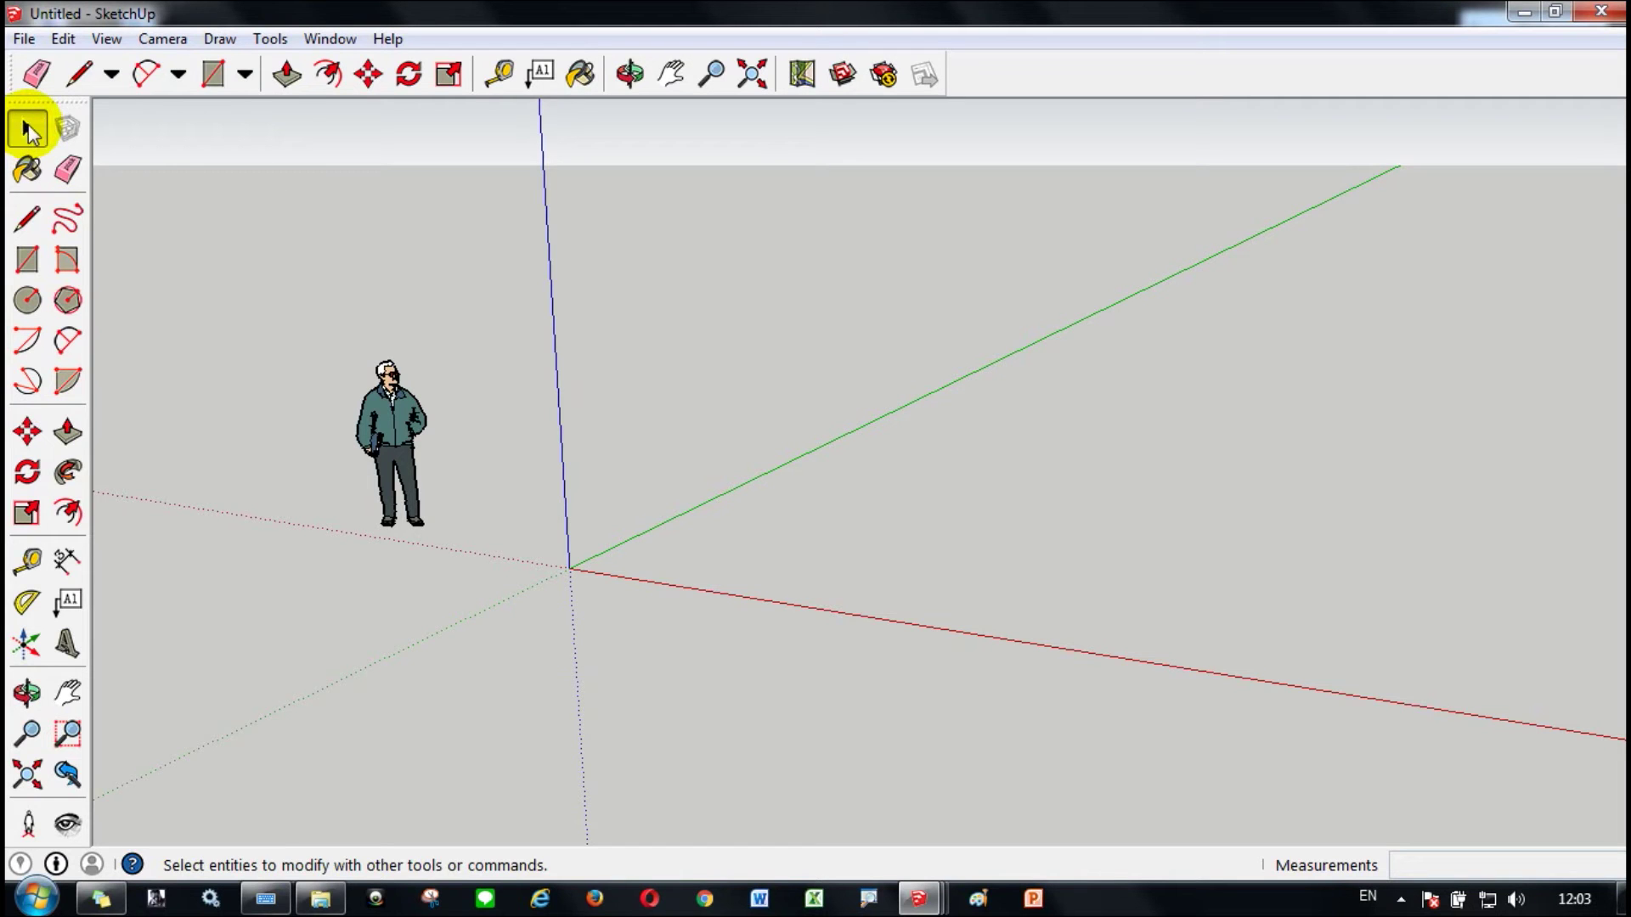
{"action": "double_click", "coordinate": [405, 433]}
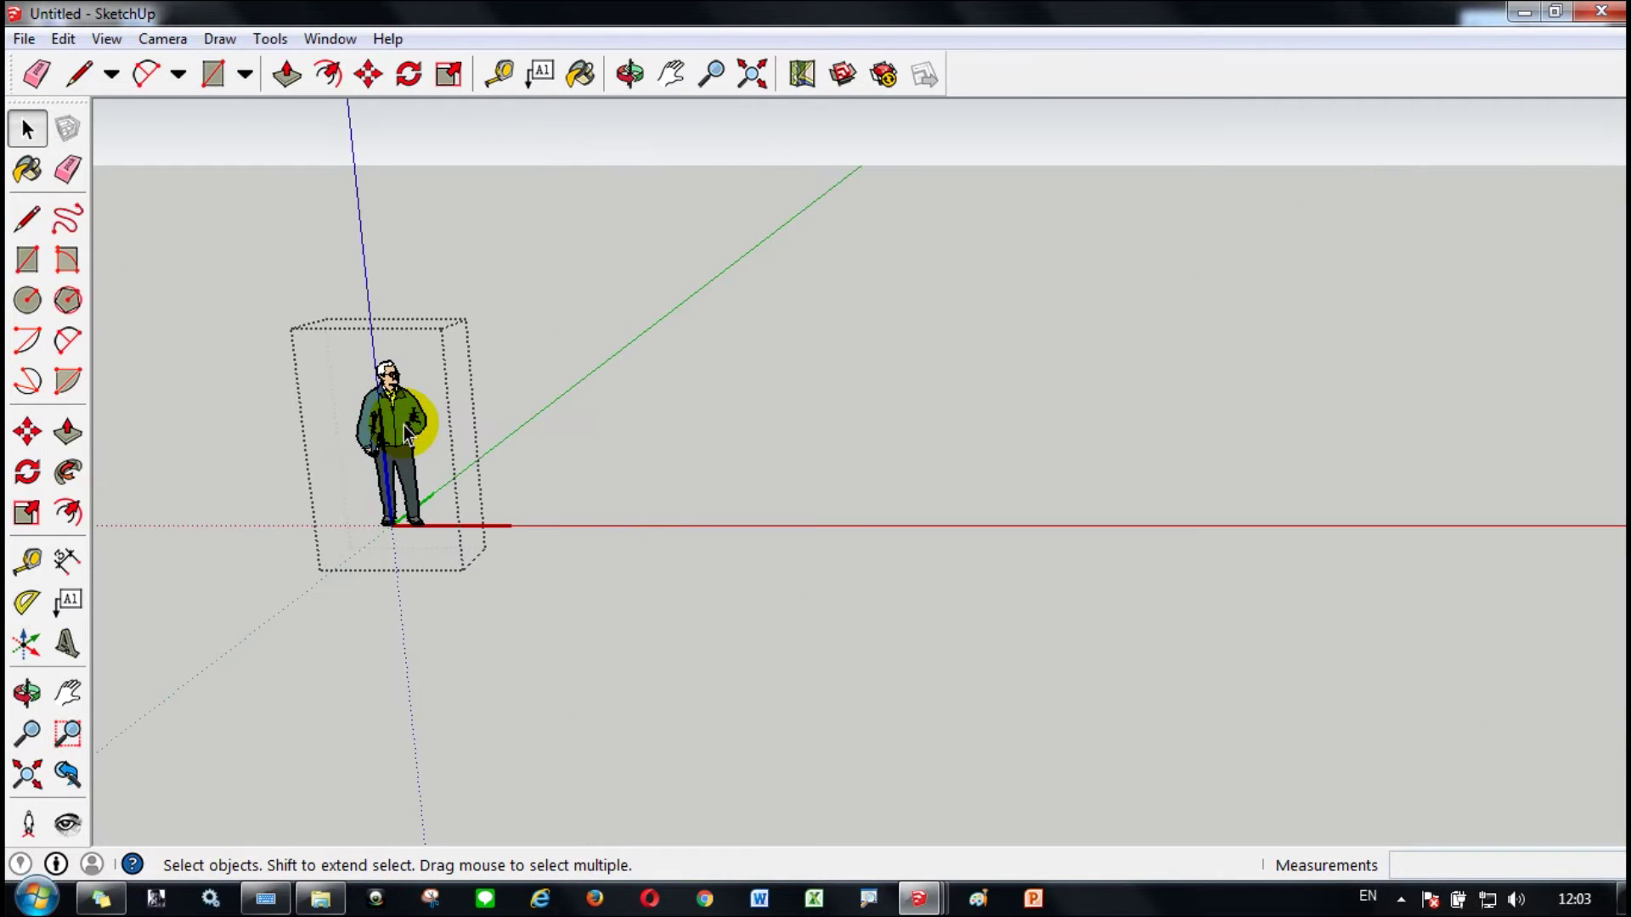
{"action": "left_click", "coordinate": [666, 476]}
Select and deselect the figure several times, then reopen its component for editing
{"action": "left_click", "coordinate": [412, 451]}
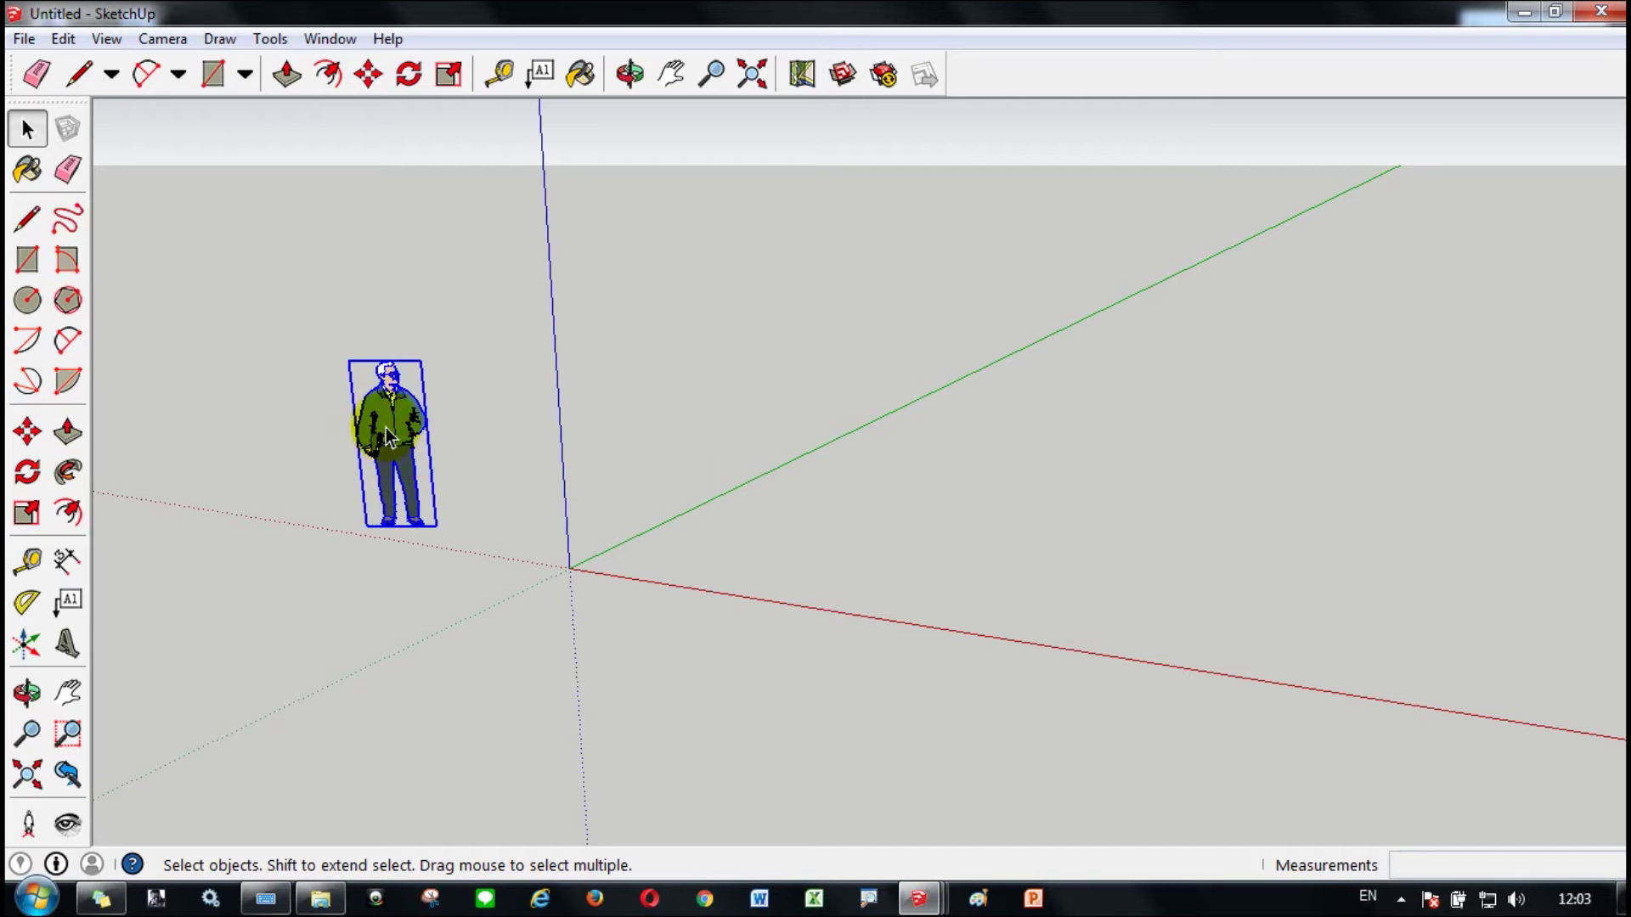
{"action": "left_click", "coordinate": [633, 429]}
{"action": "scroll", "coordinate": [381, 402], "scroll_direction": "up", "scroll_amount": 5}
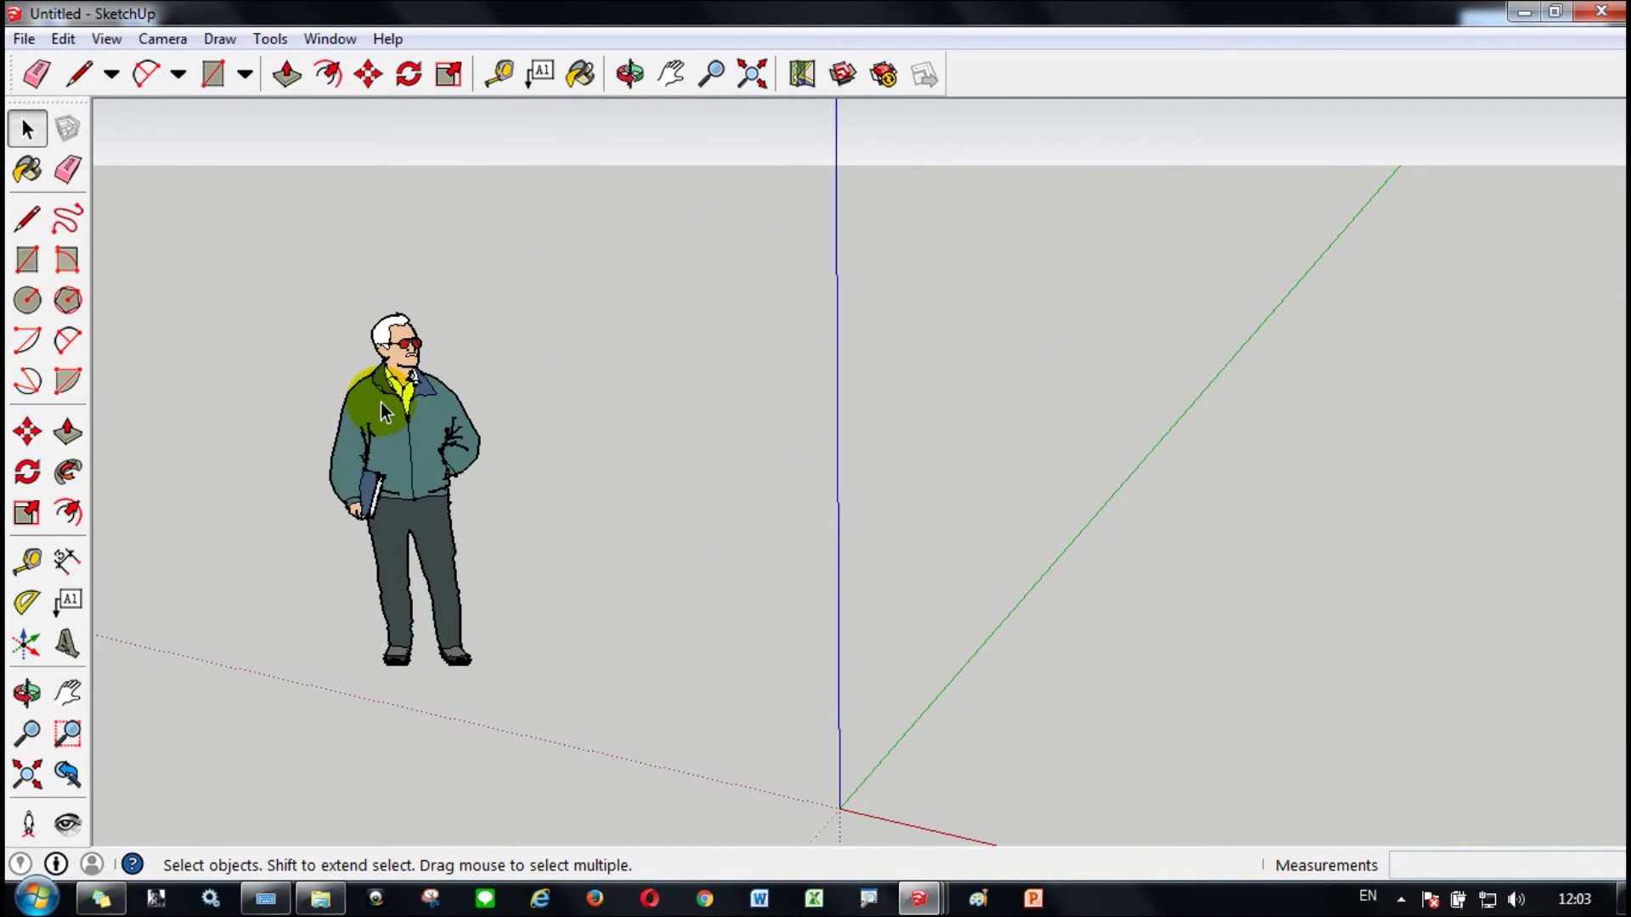
{"action": "left_click", "coordinate": [410, 446]}
{"action": "left_click", "coordinate": [677, 422]}
{"action": "left_click", "coordinate": [363, 442]}
{"action": "left_click", "coordinate": [622, 373]}
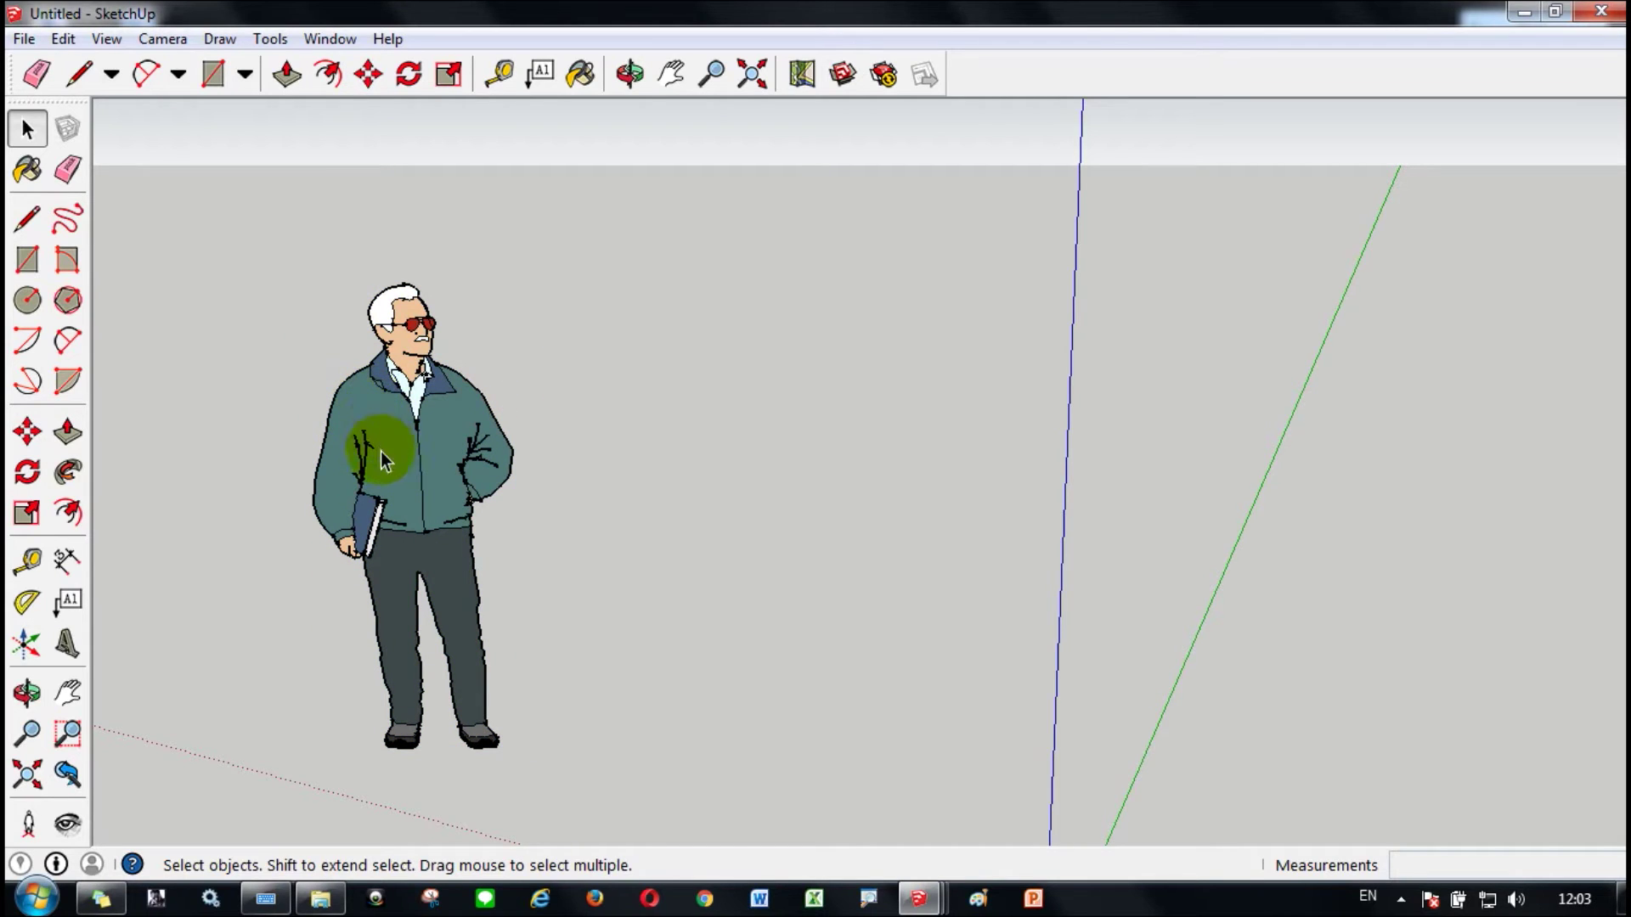
{"action": "left_click", "coordinate": [353, 435]}
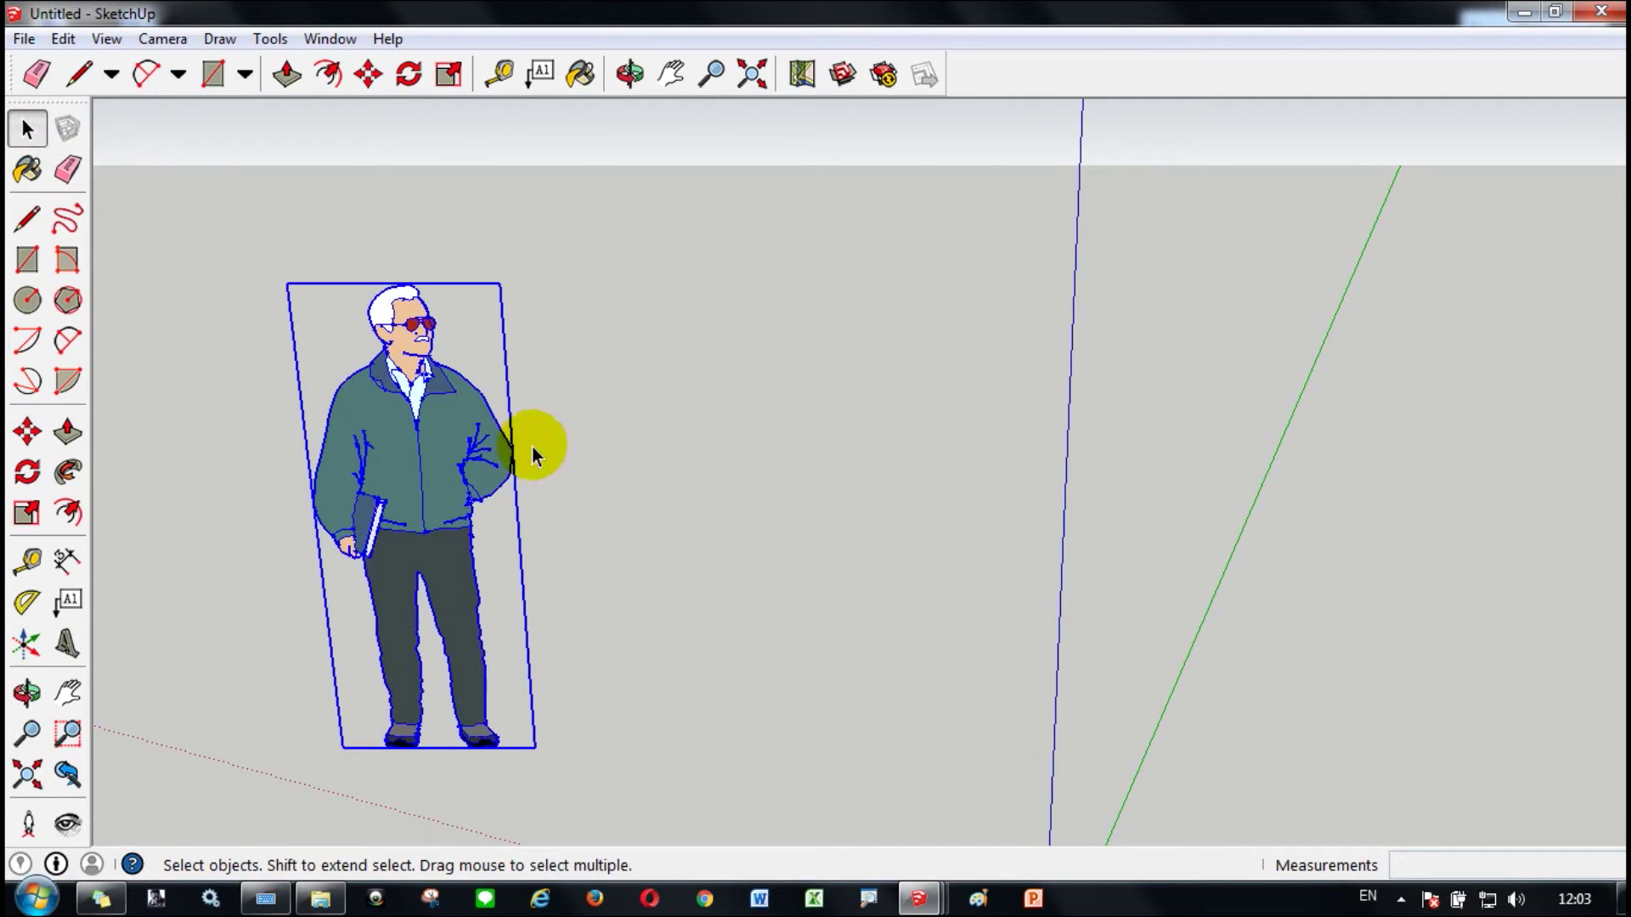
{"action": "double_click", "coordinate": [414, 469]}
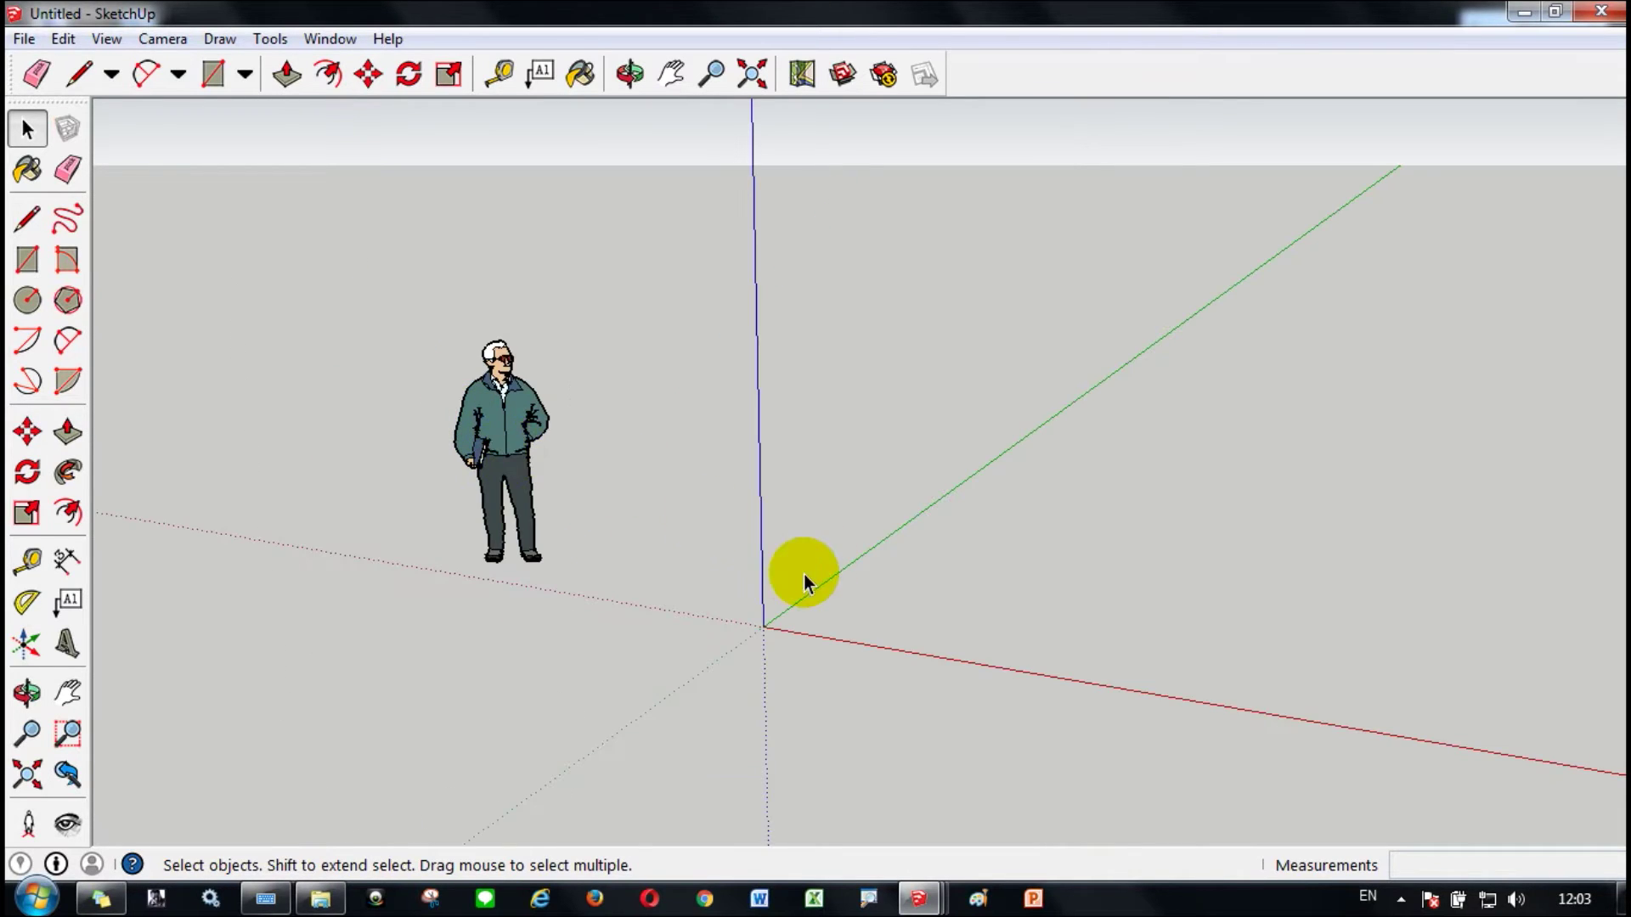
{"action": "left_click", "coordinate": [27, 219]}
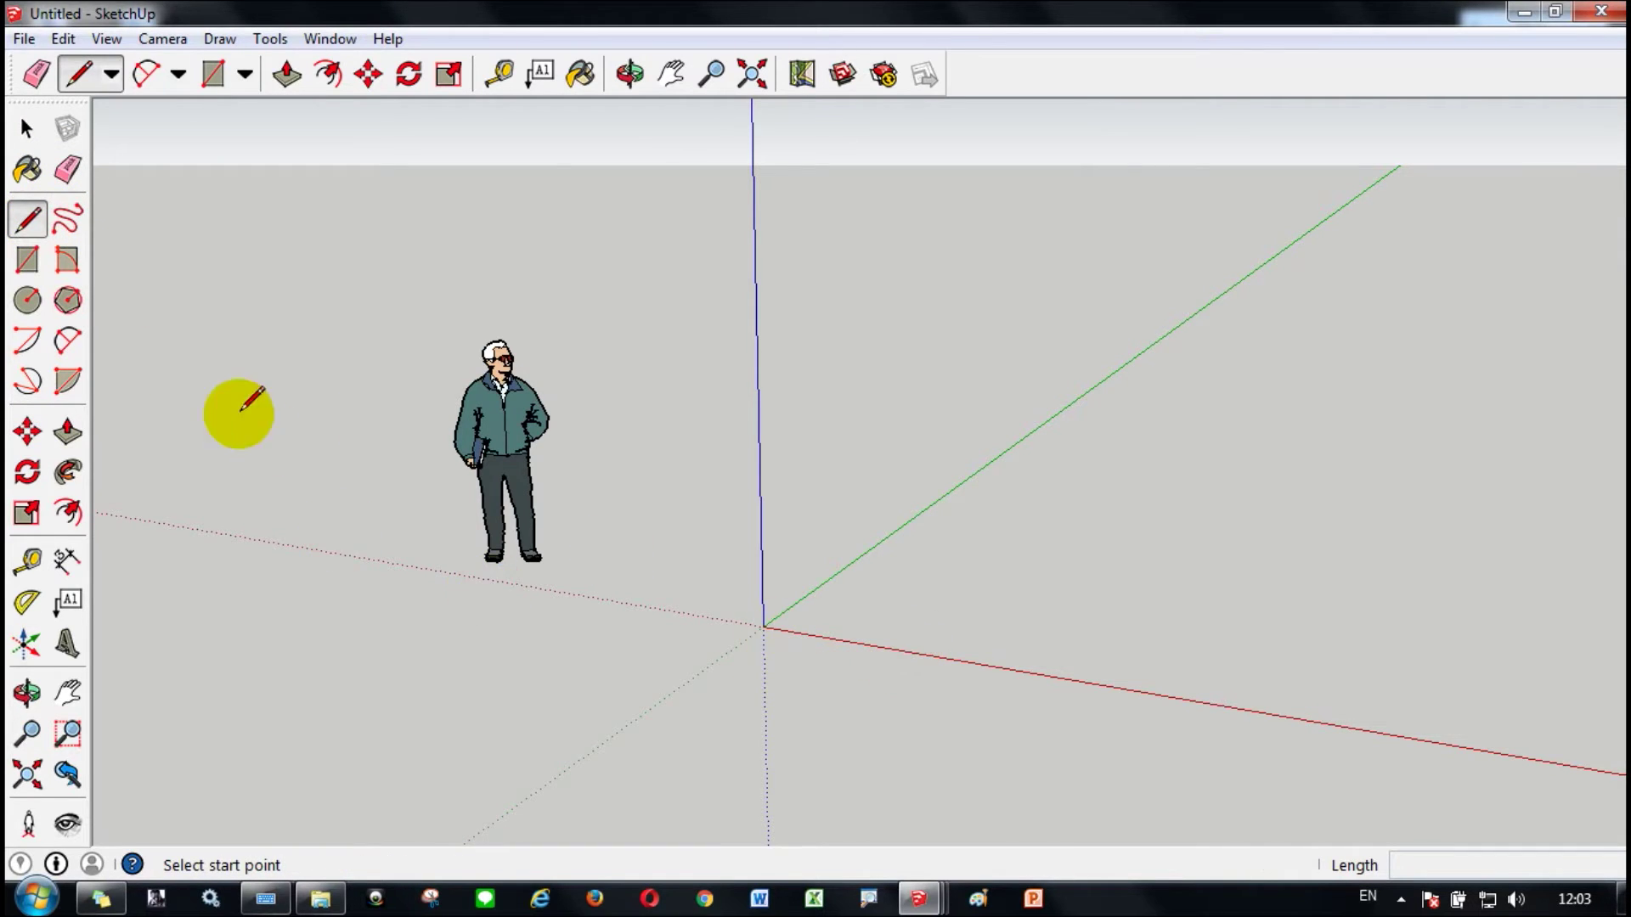
{"action": "left_click", "coordinate": [933, 649]}
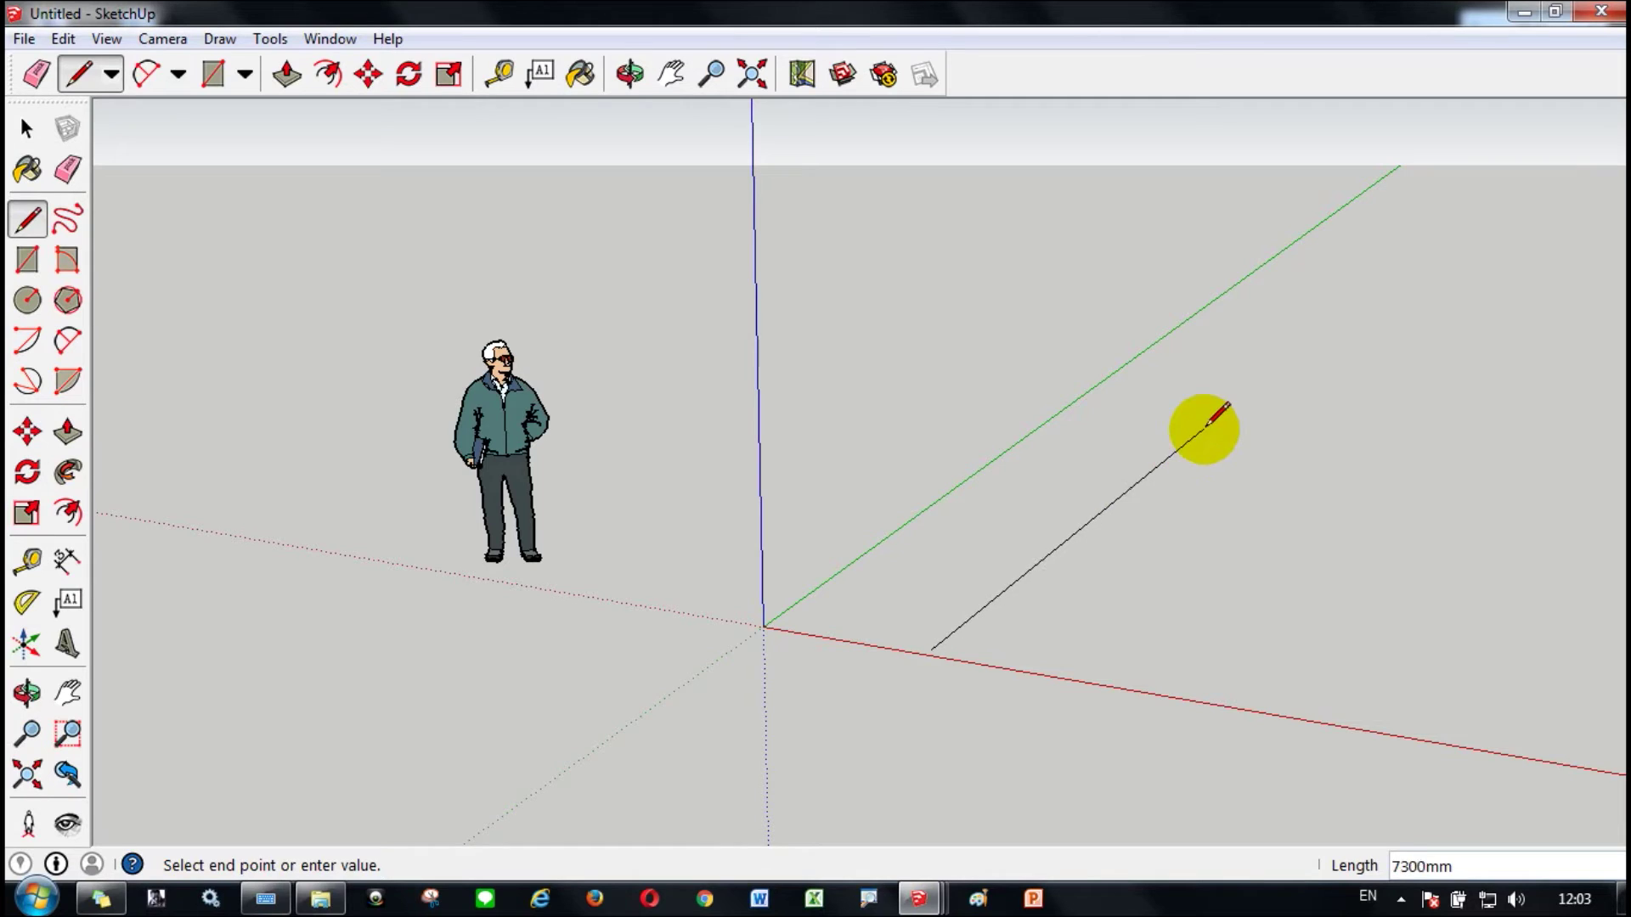
{"action": "left_click", "coordinate": [1248, 383]}
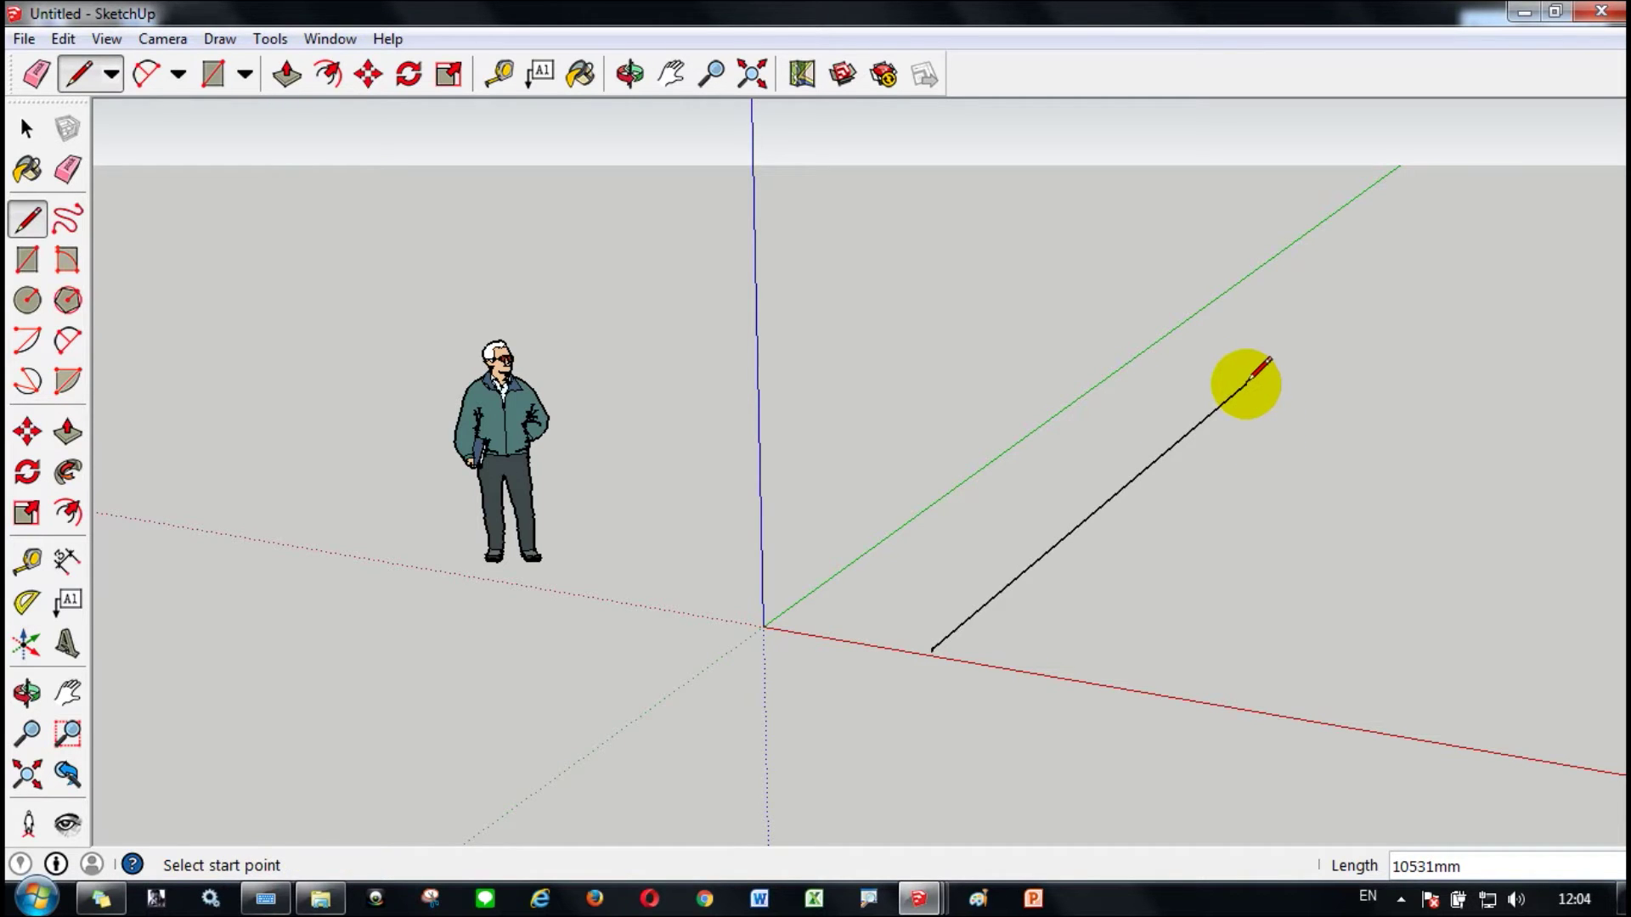
{"action": "key", "text": "ctrl+z"}
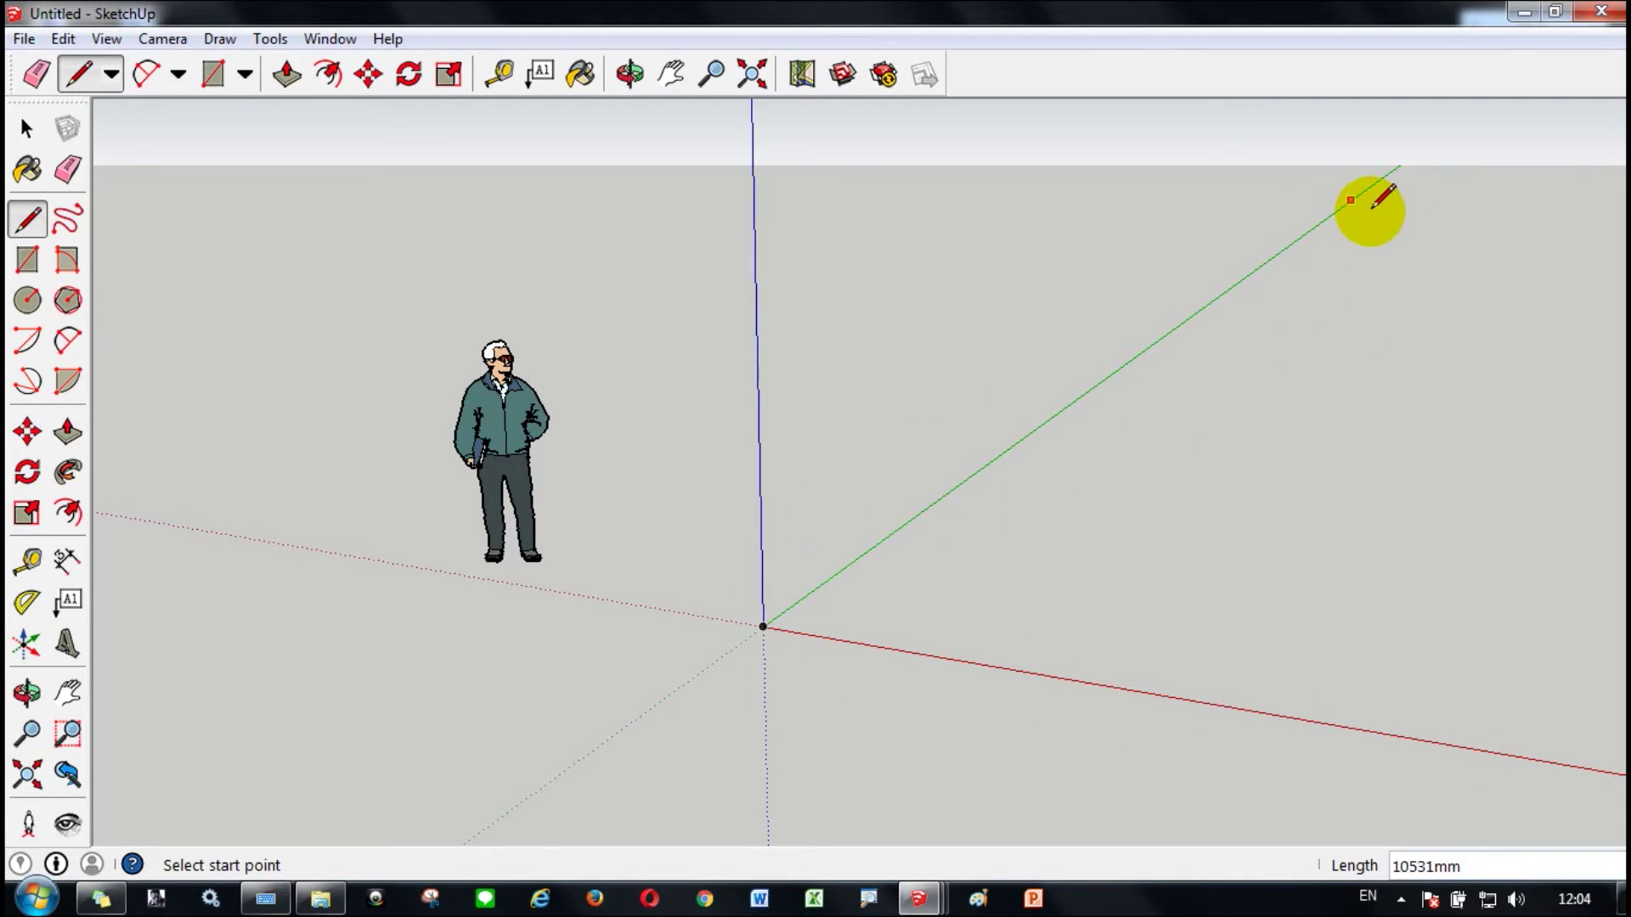
Draw a four-edged face on the ground, edges parallel to the green and red axes
{"action": "left_click", "coordinate": [630, 73]}
{"action": "left_click_drag", "start_coordinate": [631, 230], "coordinate": [717, 339]}
{"action": "left_click", "coordinate": [670, 74]}
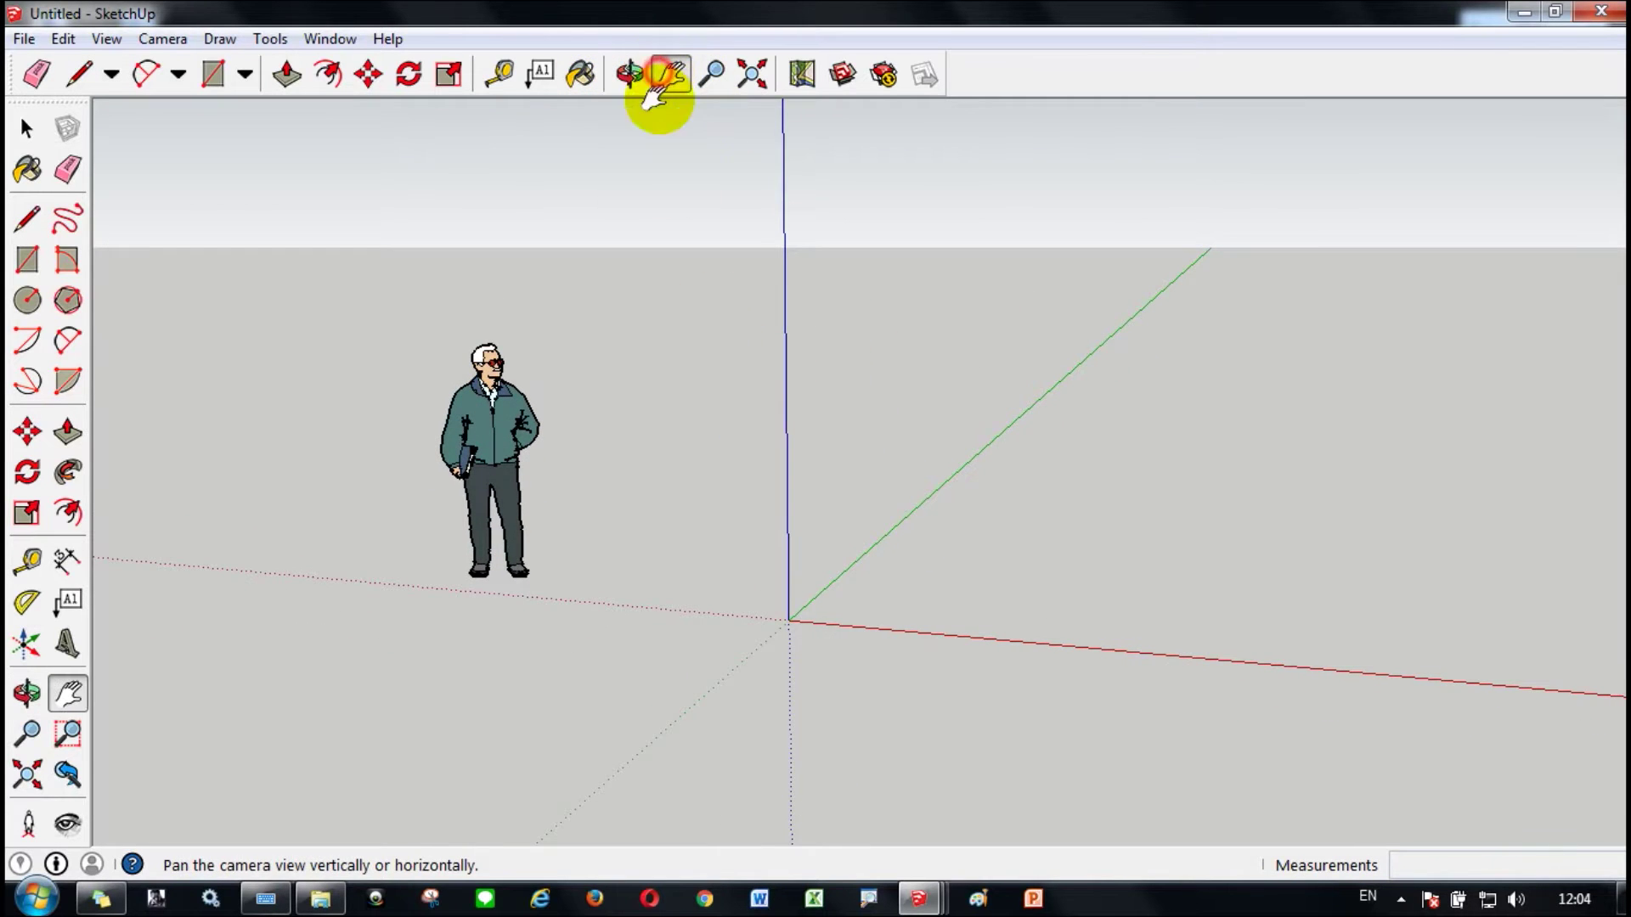
{"action": "left_click_drag", "start_coordinate": [1074, 601], "coordinate": [746, 634]}
{"action": "left_click_drag", "start_coordinate": [612, 479], "coordinate": [919, 520]}
{"action": "scroll", "coordinate": [905, 544], "scroll_direction": "down", "scroll_amount": 2}
{"action": "scroll", "coordinate": [892, 572], "scroll_direction": "up", "scroll_amount": 5}
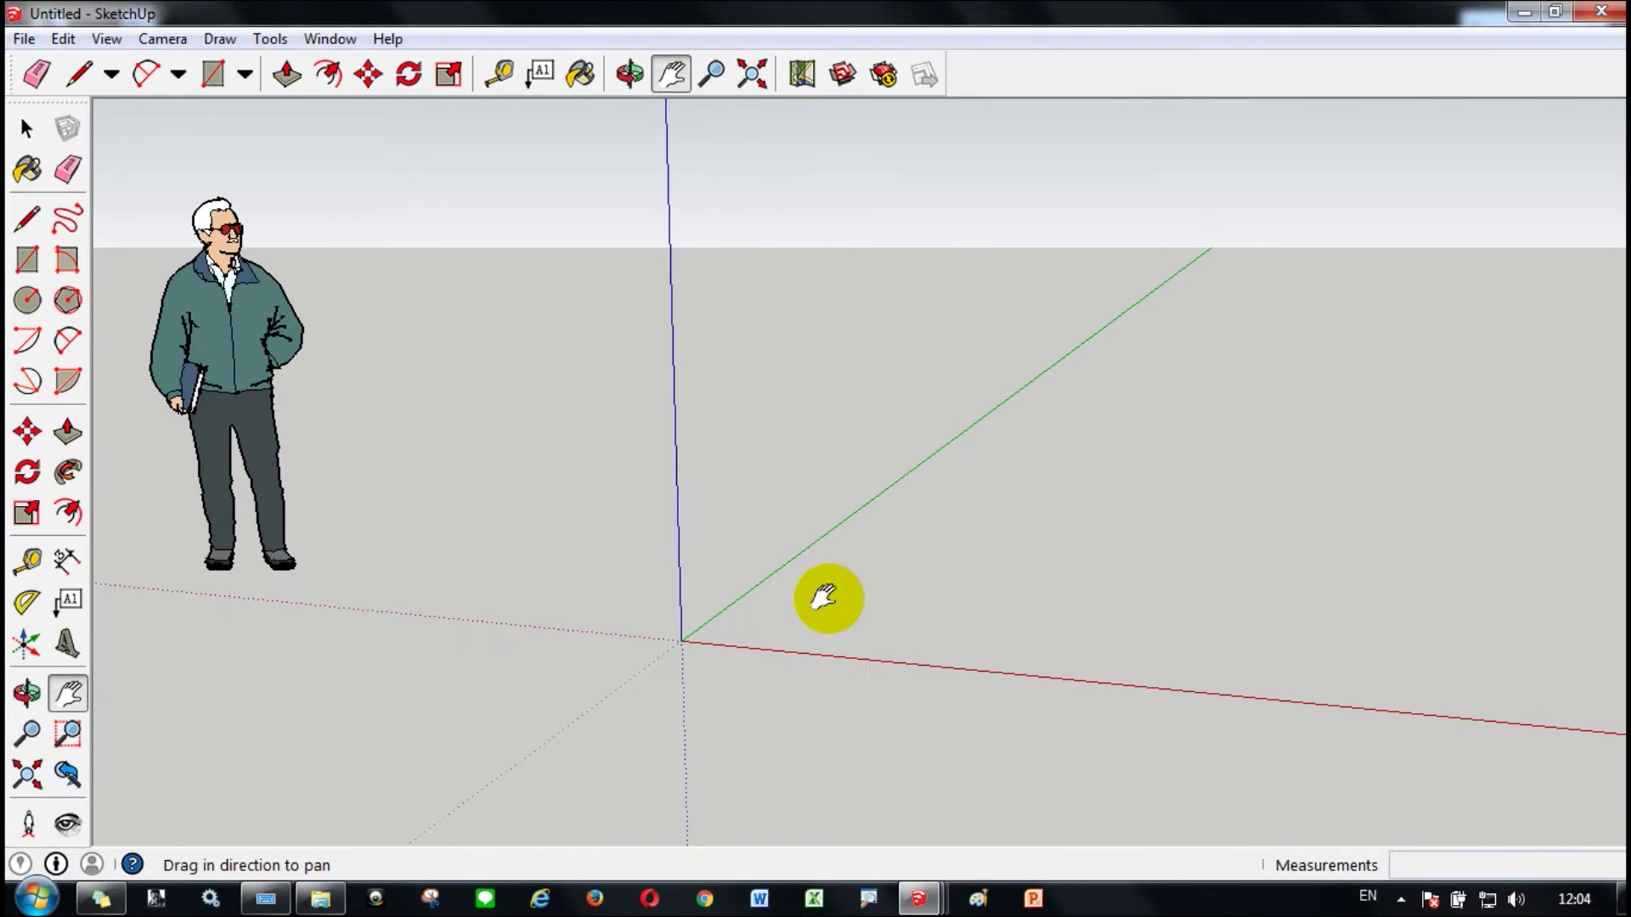
{"action": "left_click", "coordinate": [27, 219]}
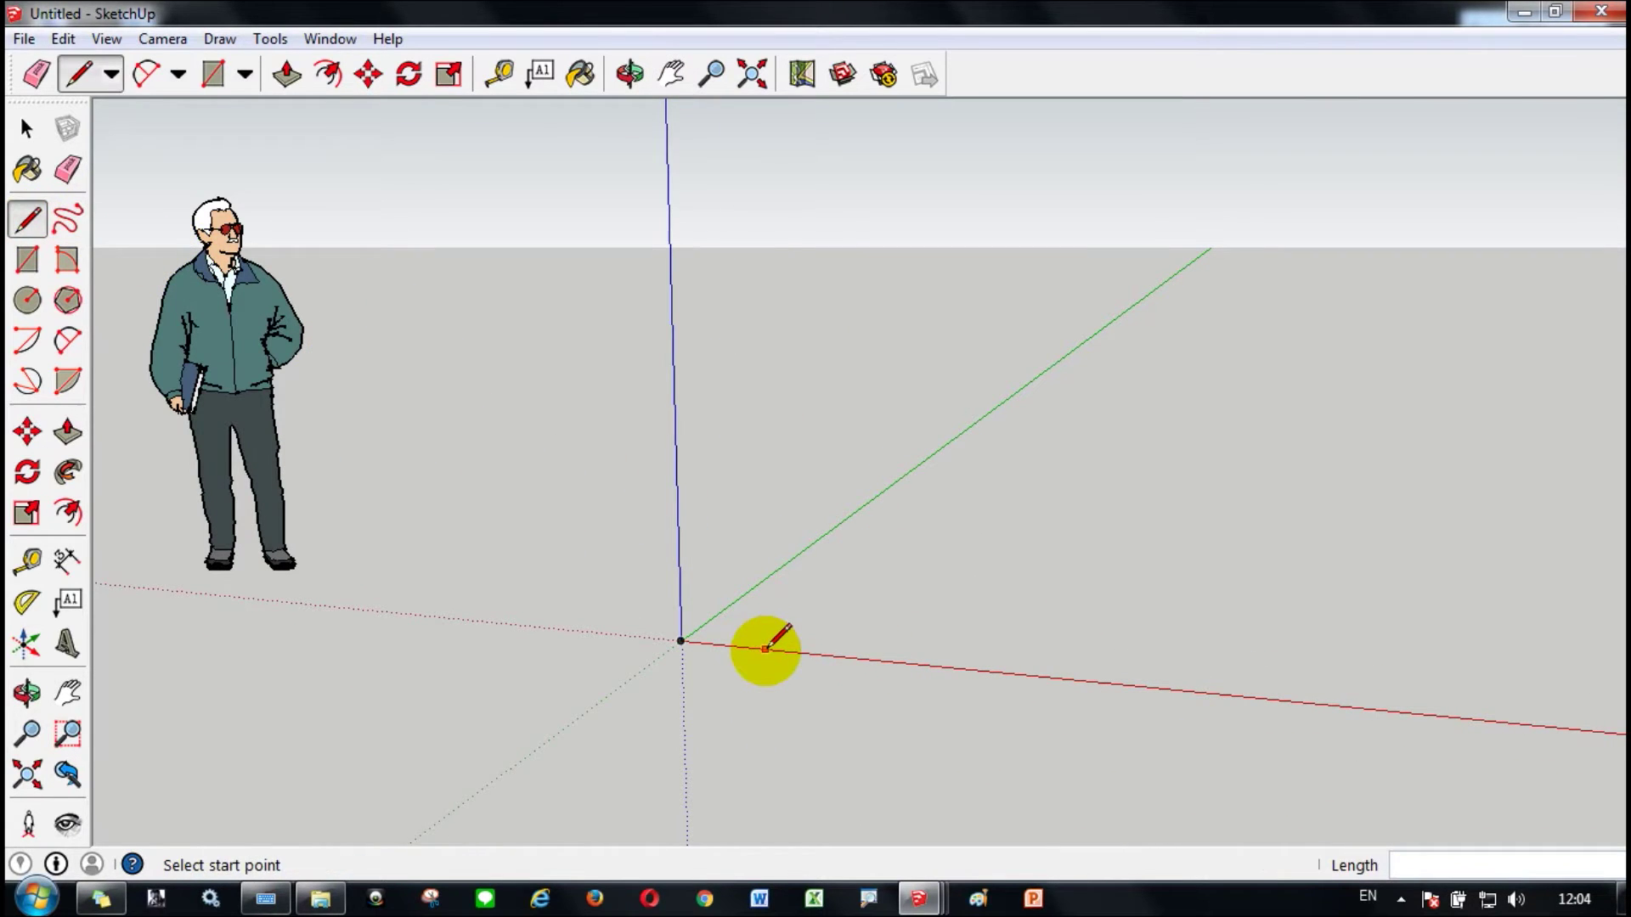
{"action": "left_click", "coordinate": [1012, 427]}
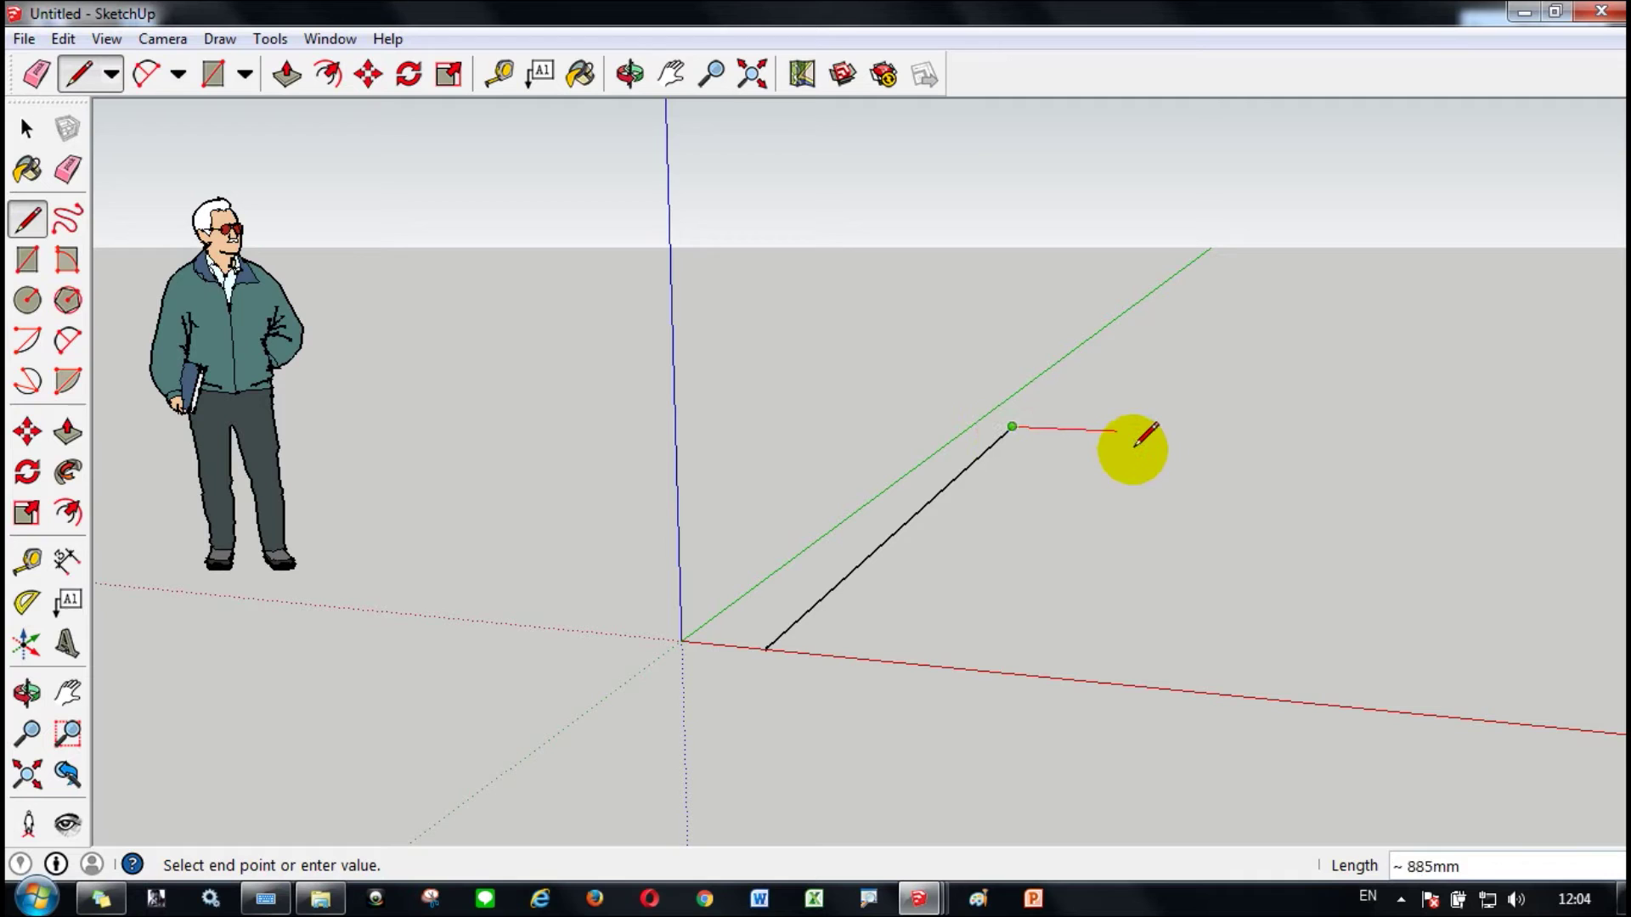
{"action": "left_click", "coordinate": [1184, 435]}
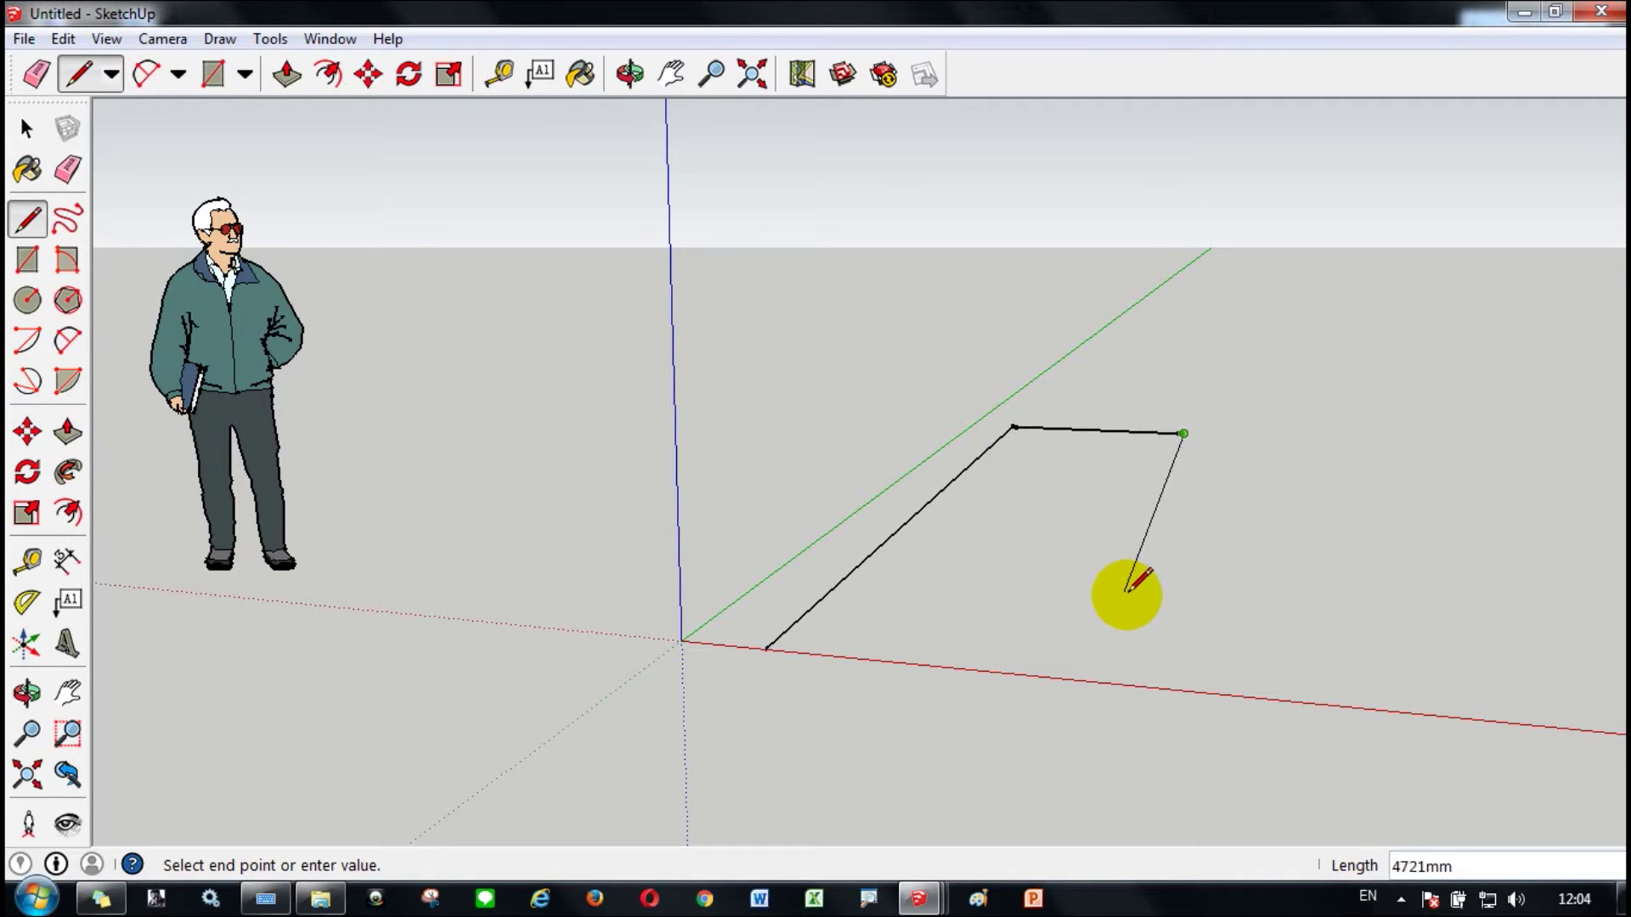
{"action": "left_click", "coordinate": [1147, 686]}
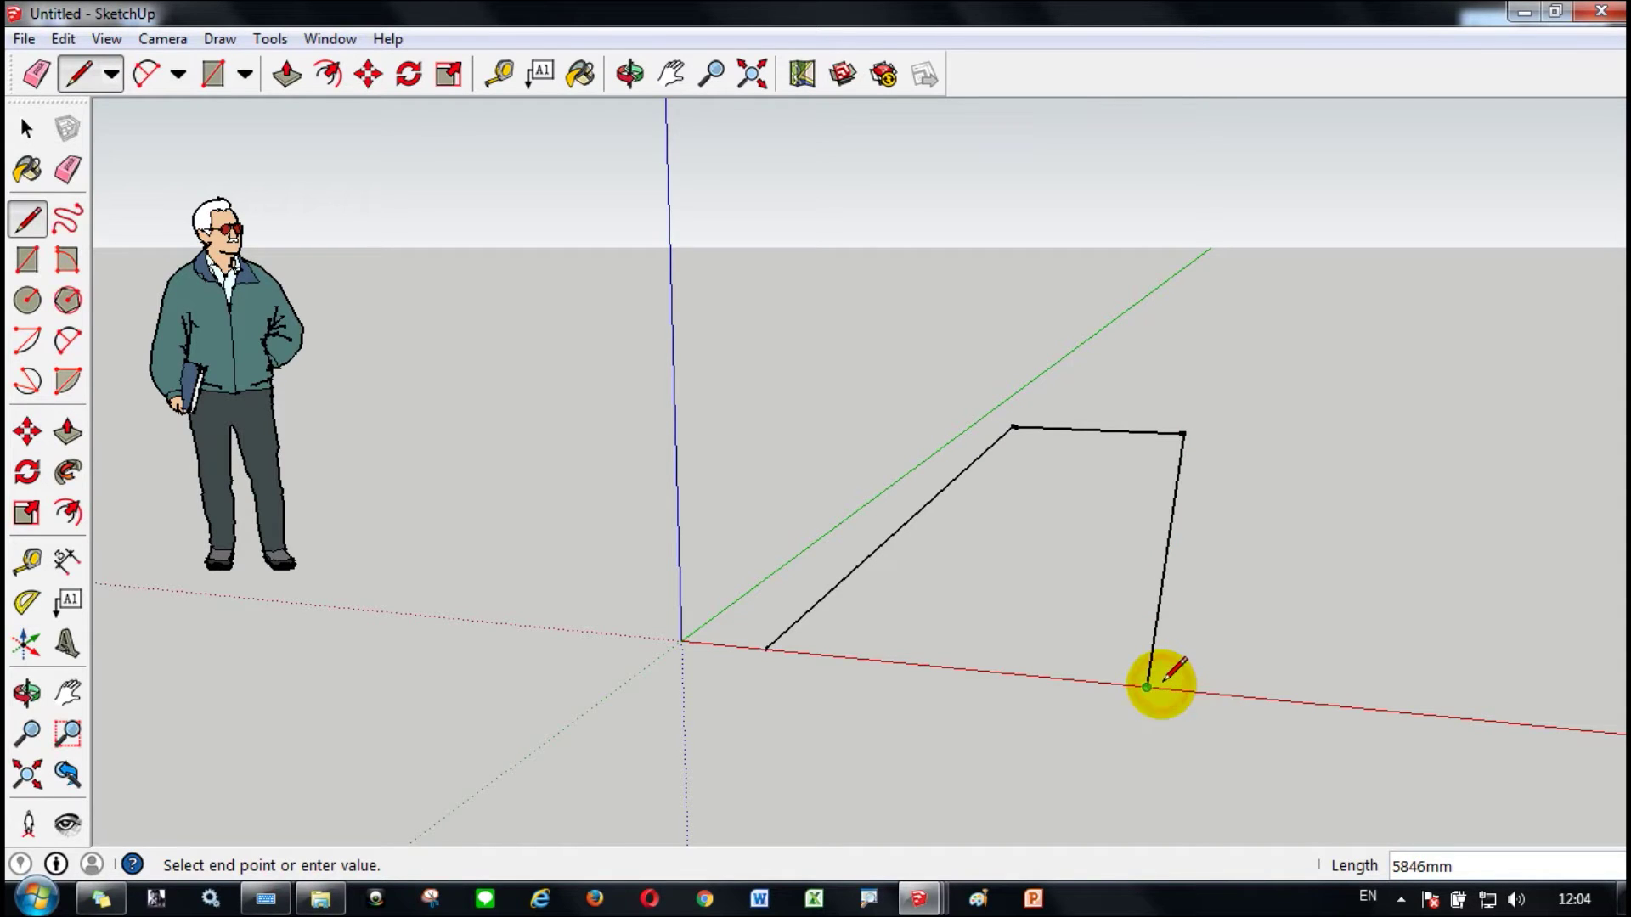
{"action": "left_click", "coordinate": [767, 649]}
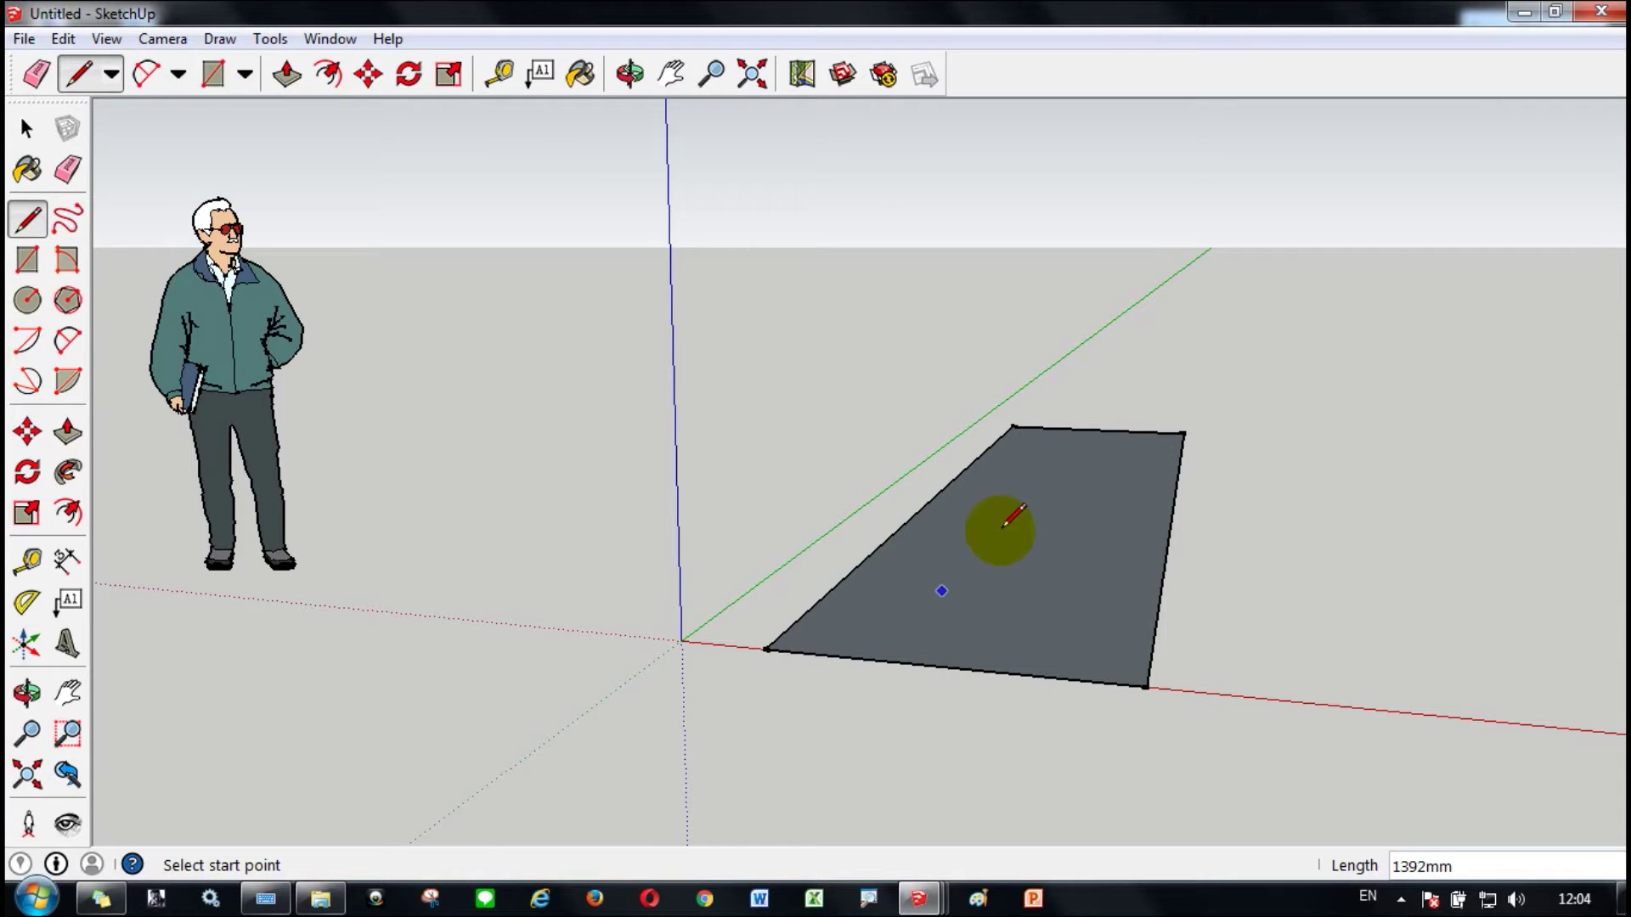
Draw an upright rectangular wall rising from the floor face's front corner down to the red axis
{"action": "left_click", "coordinate": [766, 649]}
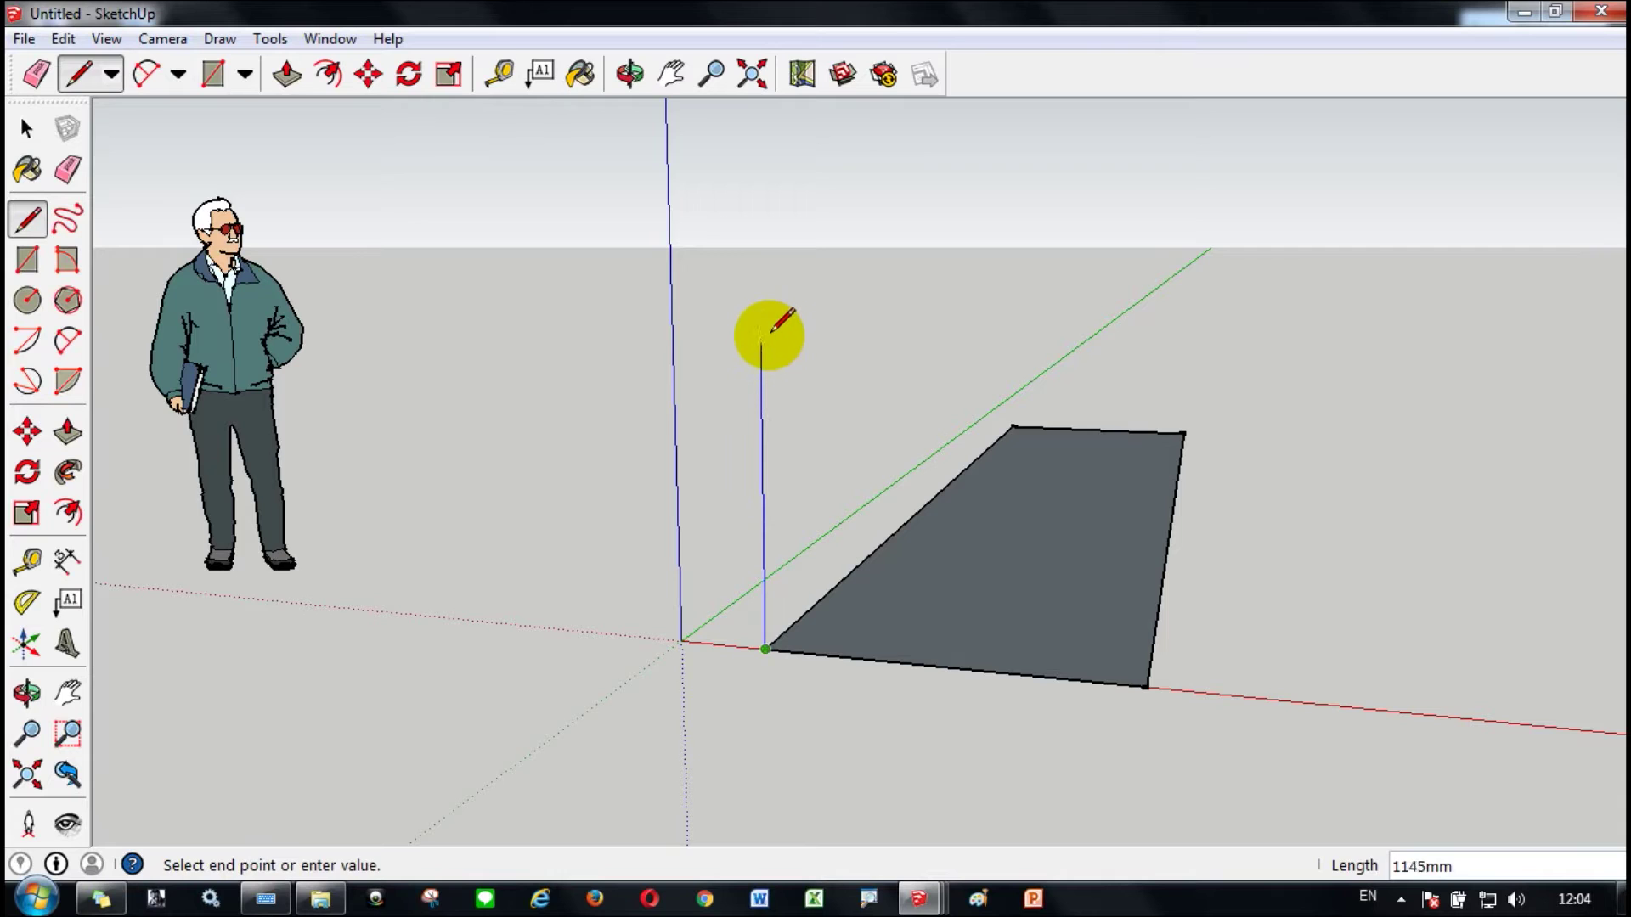
{"action": "left_click", "coordinate": [774, 265]}
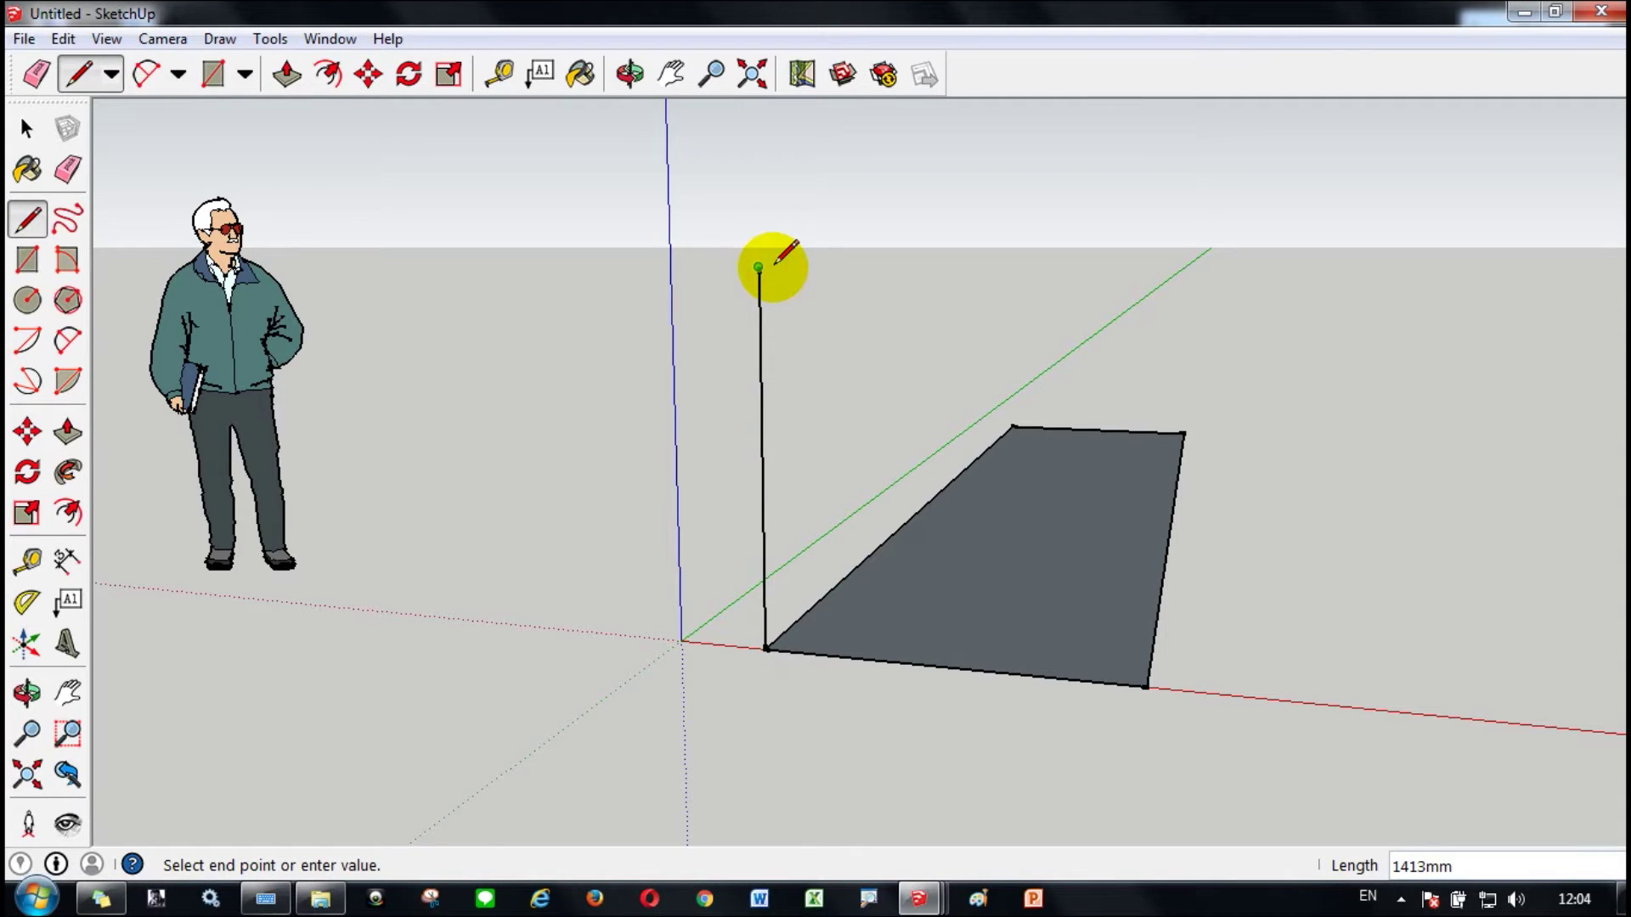
{"action": "left_click", "coordinate": [1003, 267]}
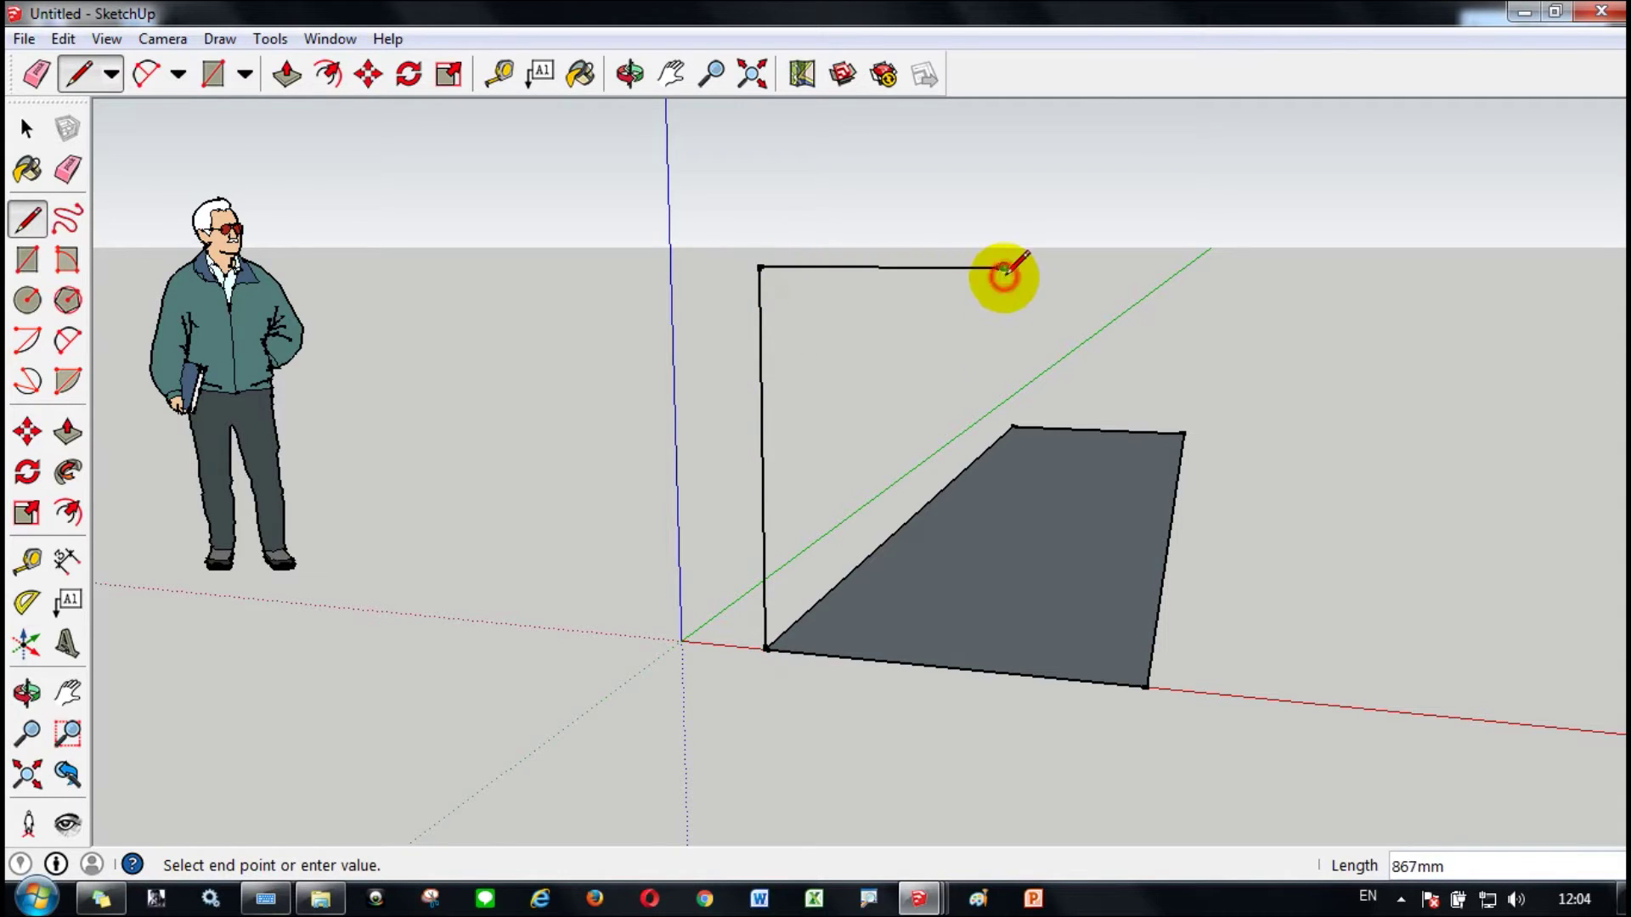
{"action": "left_click", "coordinate": [997, 671]}
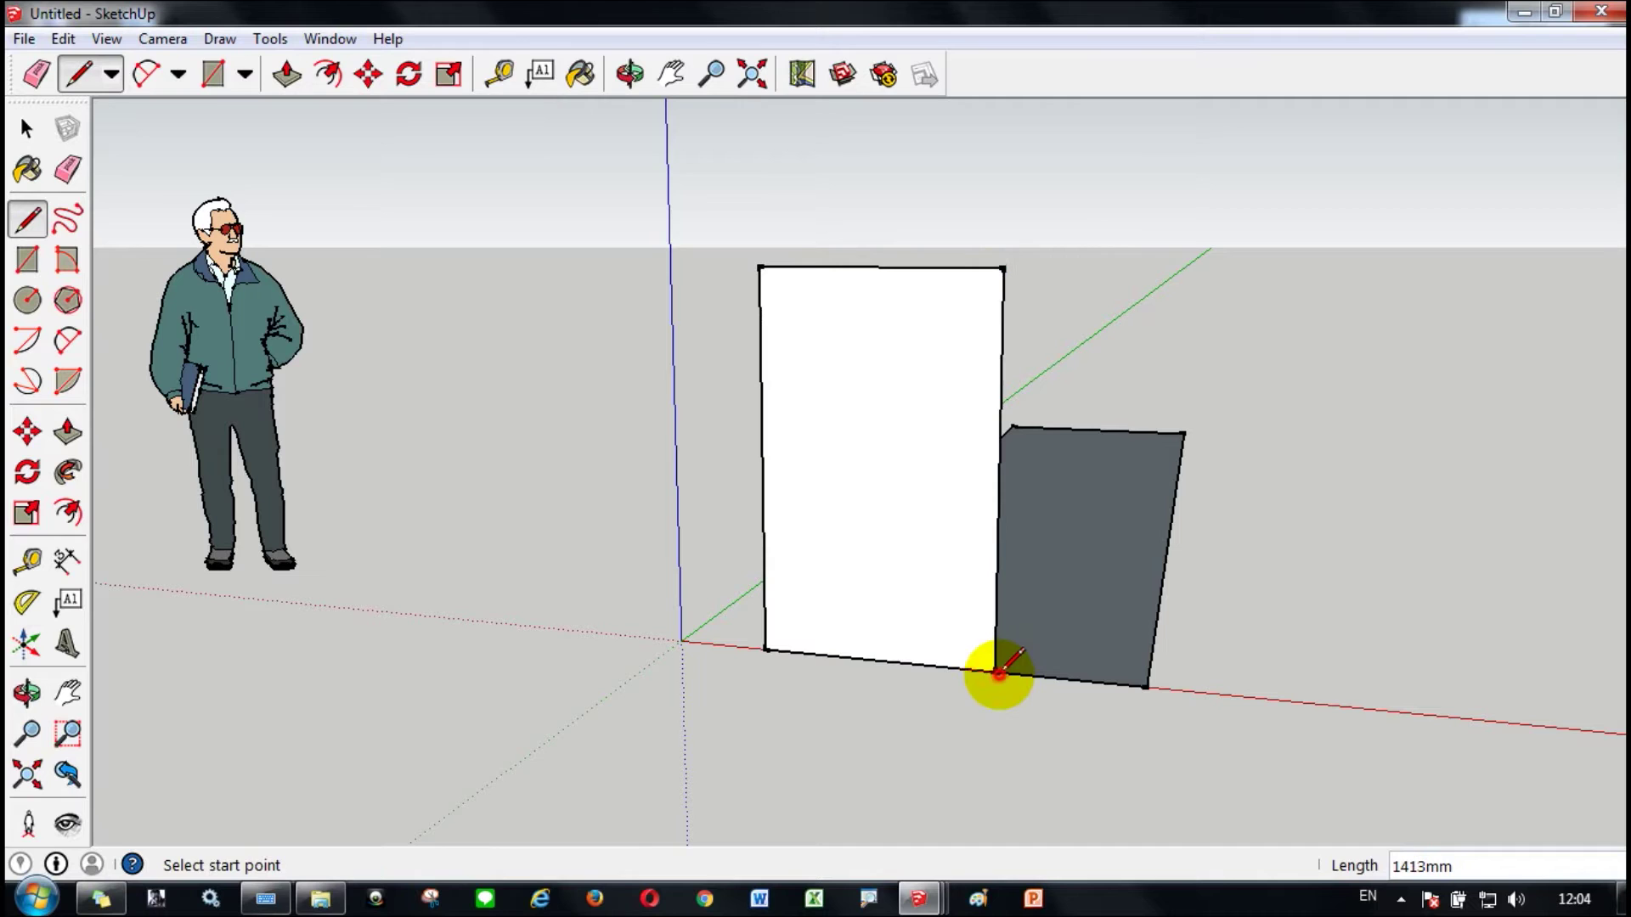
Orbit to face the wall, discard a trial freehand curve, and start a rectangle on the red axis
{"action": "left_click", "coordinate": [632, 74]}
{"action": "left_click_drag", "start_coordinate": [1117, 468], "coordinate": [1024, 611]}
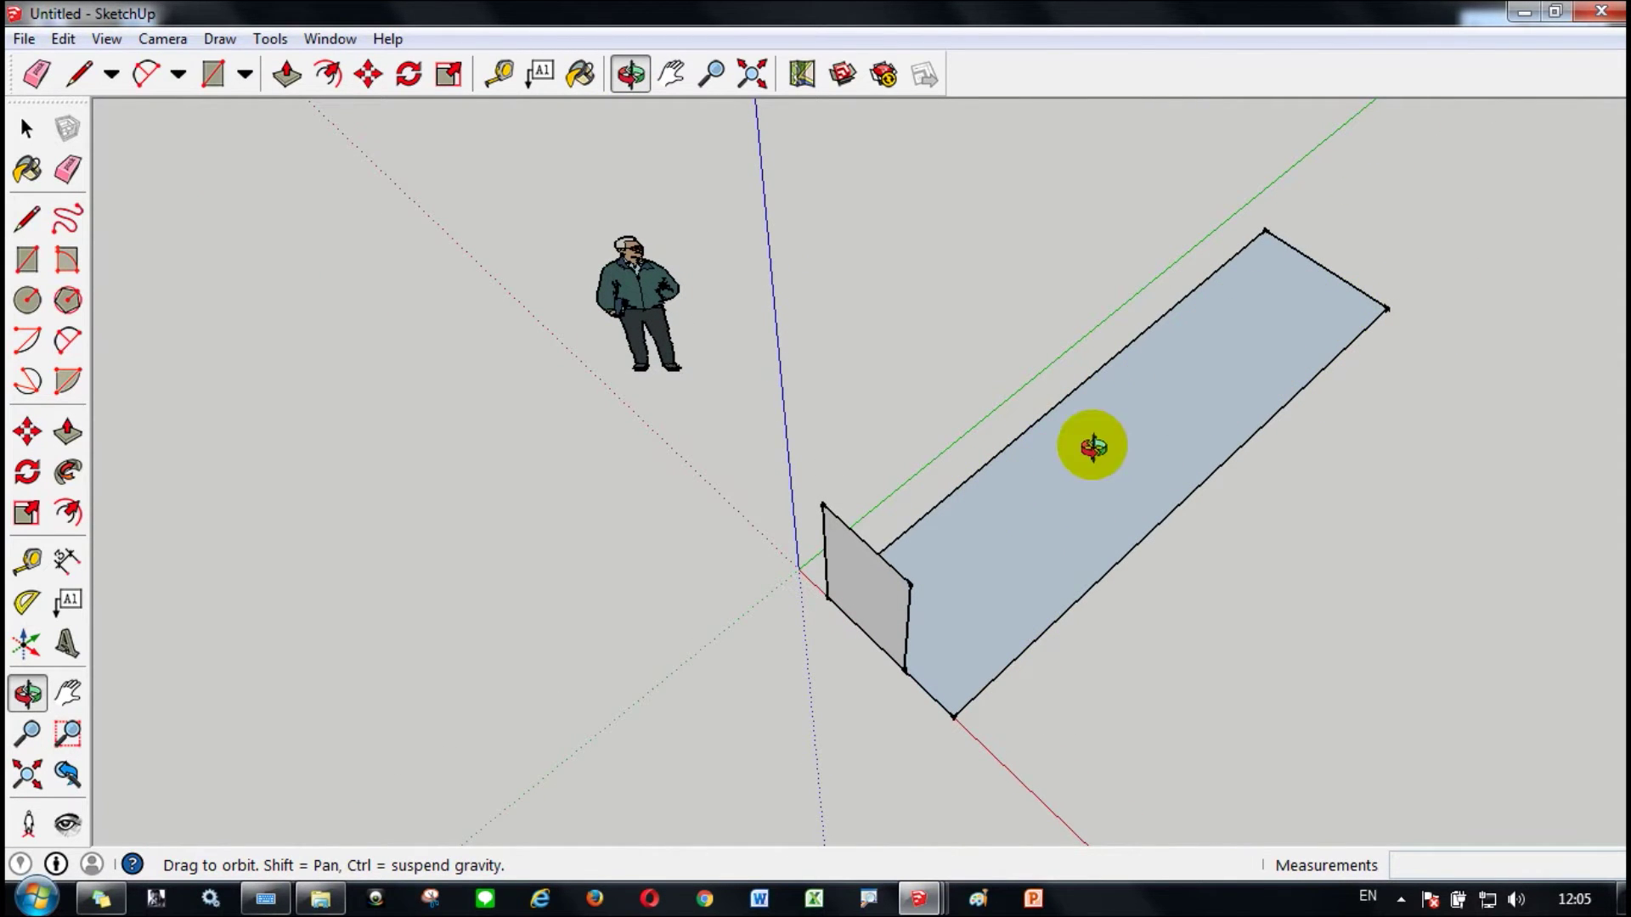
{"action": "mouse_move", "coordinate": [943, 660]}
{"action": "left_mouse_down"}
{"action": "mouse_move", "coordinate": [1176, 357]}
{"action": "mouse_move", "coordinate": [1082, 453]}
{"action": "mouse_move", "coordinate": [1067, 437]}
{"action": "left_mouse_up"}
{"action": "left_click", "coordinate": [67, 218]}
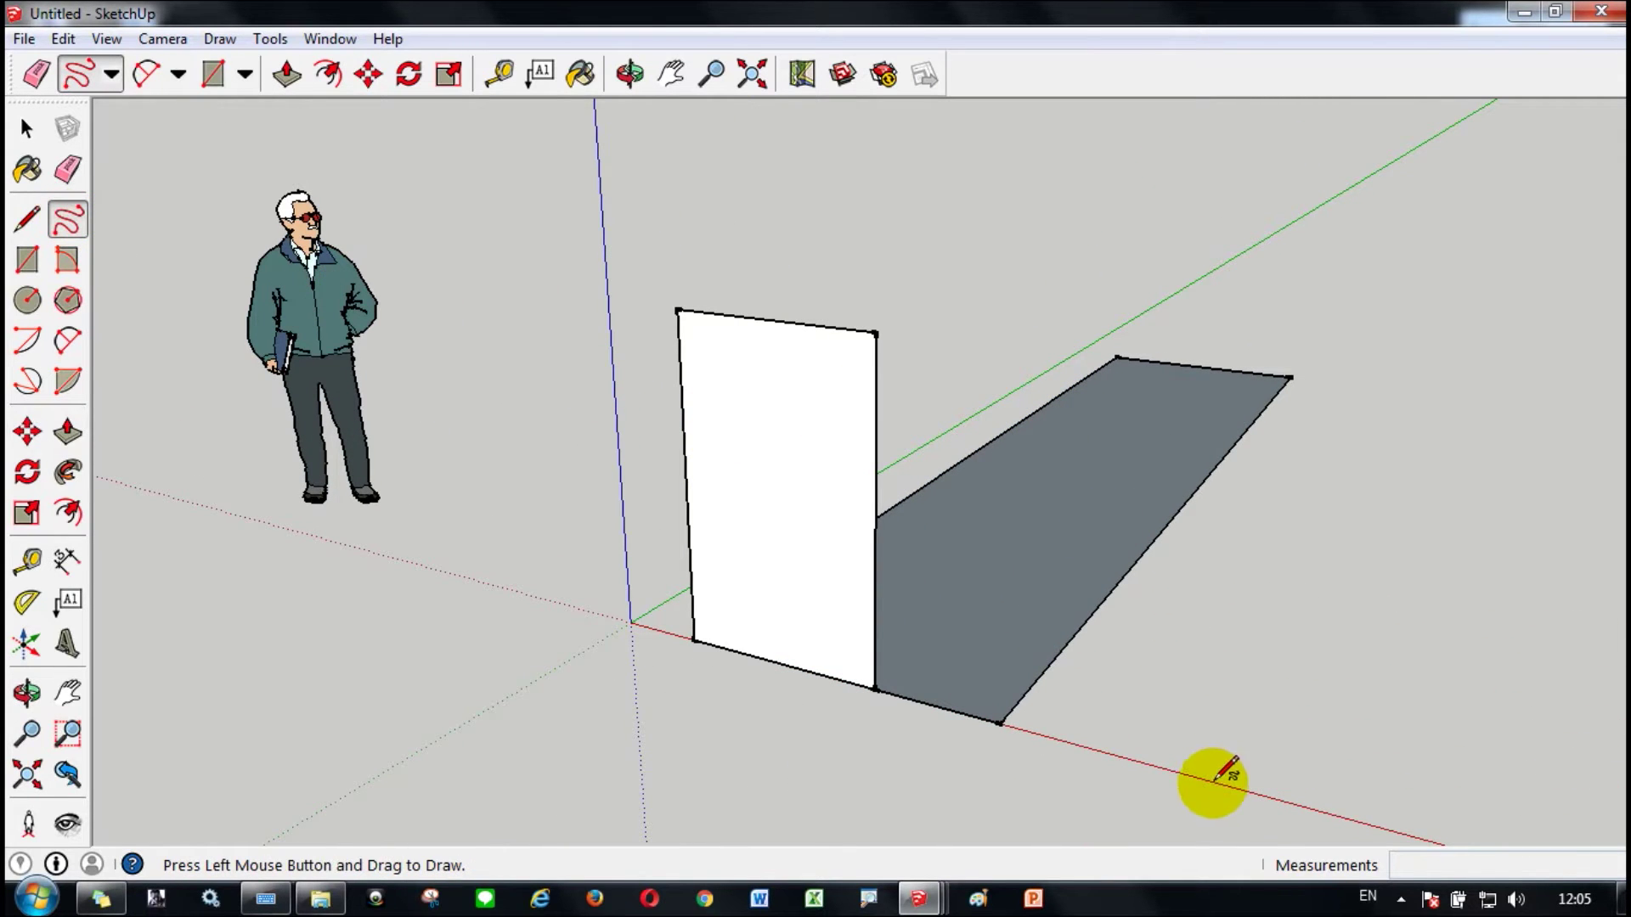
{"action": "mouse_move", "coordinate": [1072, 745]}
{"action": "left_mouse_down"}
{"action": "mouse_move", "coordinate": [1333, 668]}
{"action": "mouse_move", "coordinate": [1451, 473]}
{"action": "mouse_move", "coordinate": [1534, 217]}
{"action": "mouse_move", "coordinate": [1531, 158]}
{"action": "mouse_move", "coordinate": [1413, 318]}
{"action": "mouse_move", "coordinate": [1406, 454]}
{"action": "mouse_move", "coordinate": [1247, 564]}
{"action": "mouse_move", "coordinate": [1285, 572]}
{"action": "left_mouse_up"}
{"action": "key", "text": "Escape"}
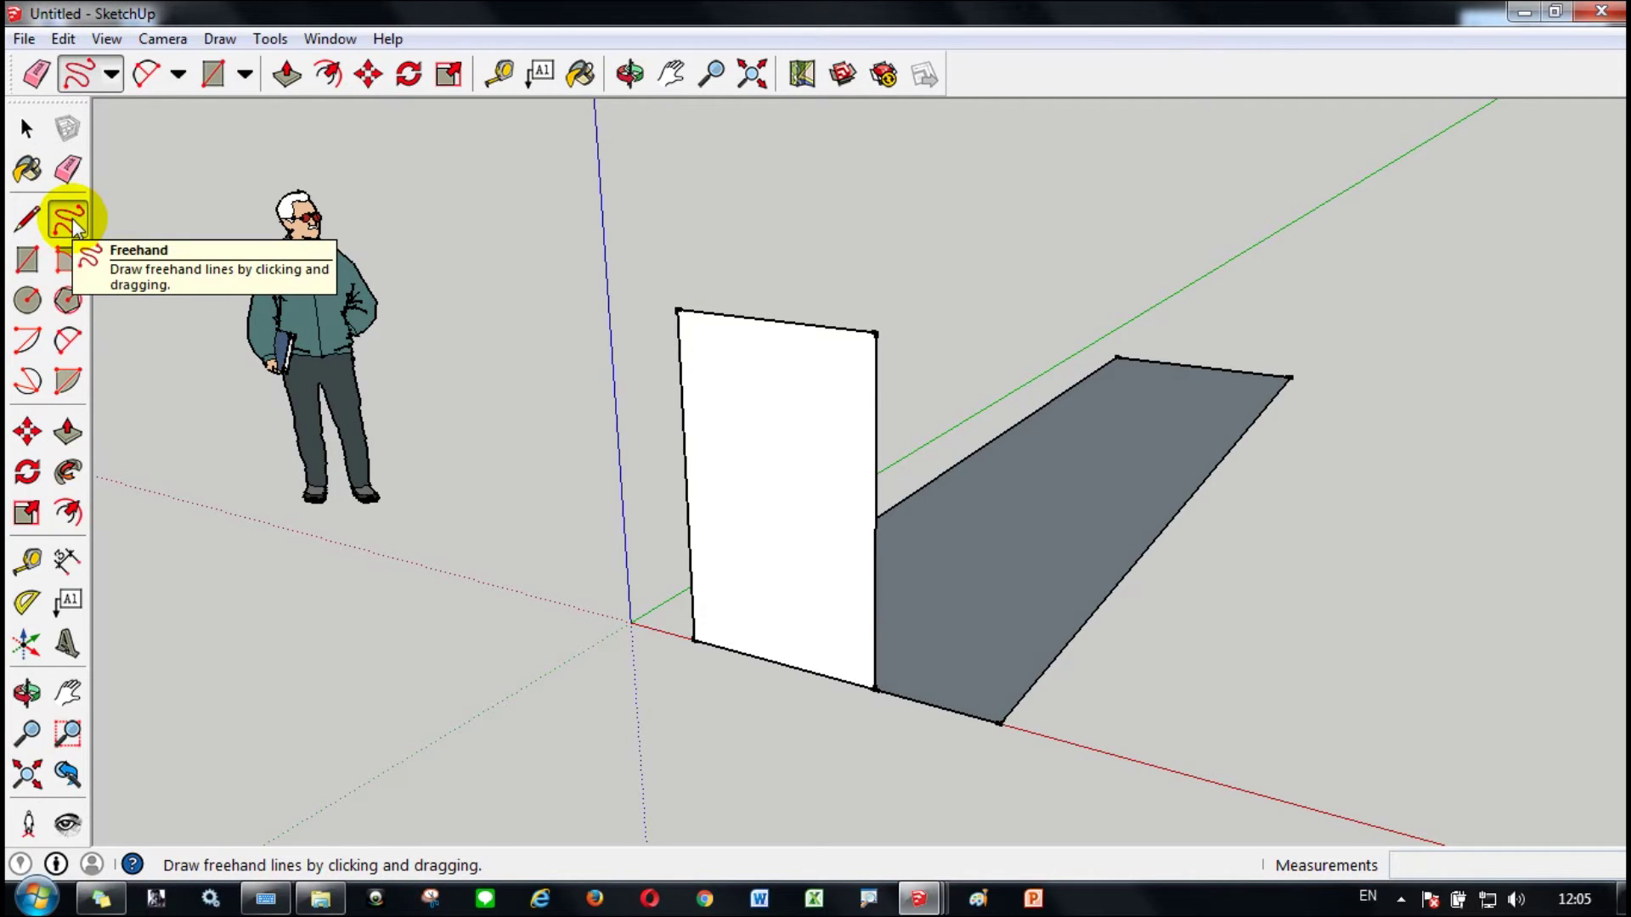
{"action": "left_click", "coordinate": [27, 268]}
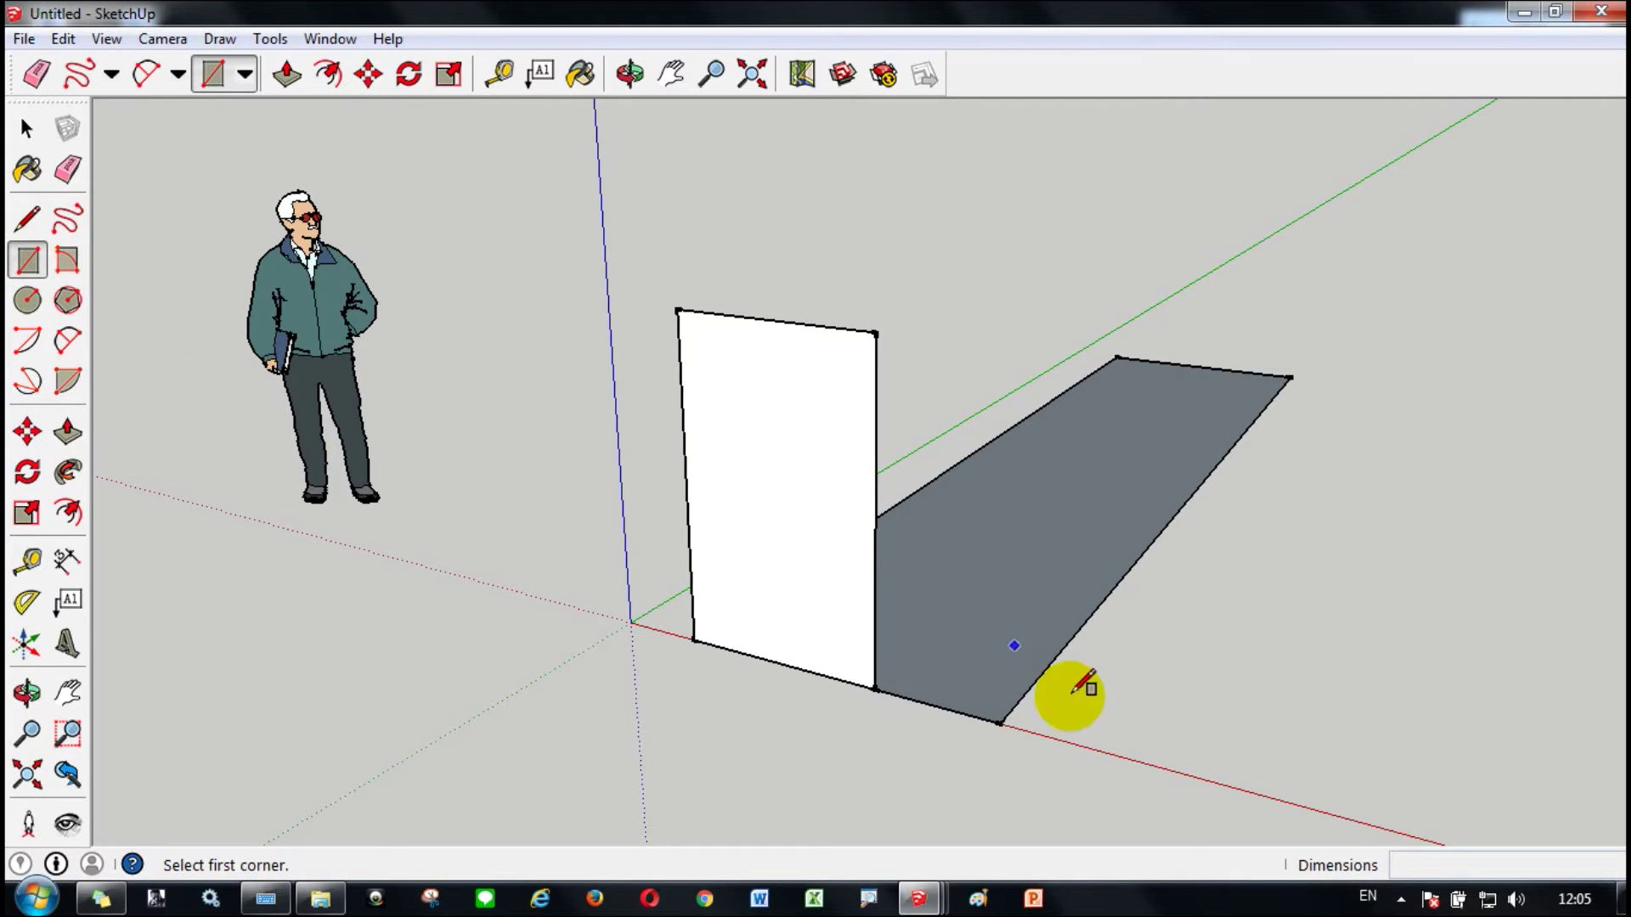
{"action": "left_click", "coordinate": [1106, 751]}
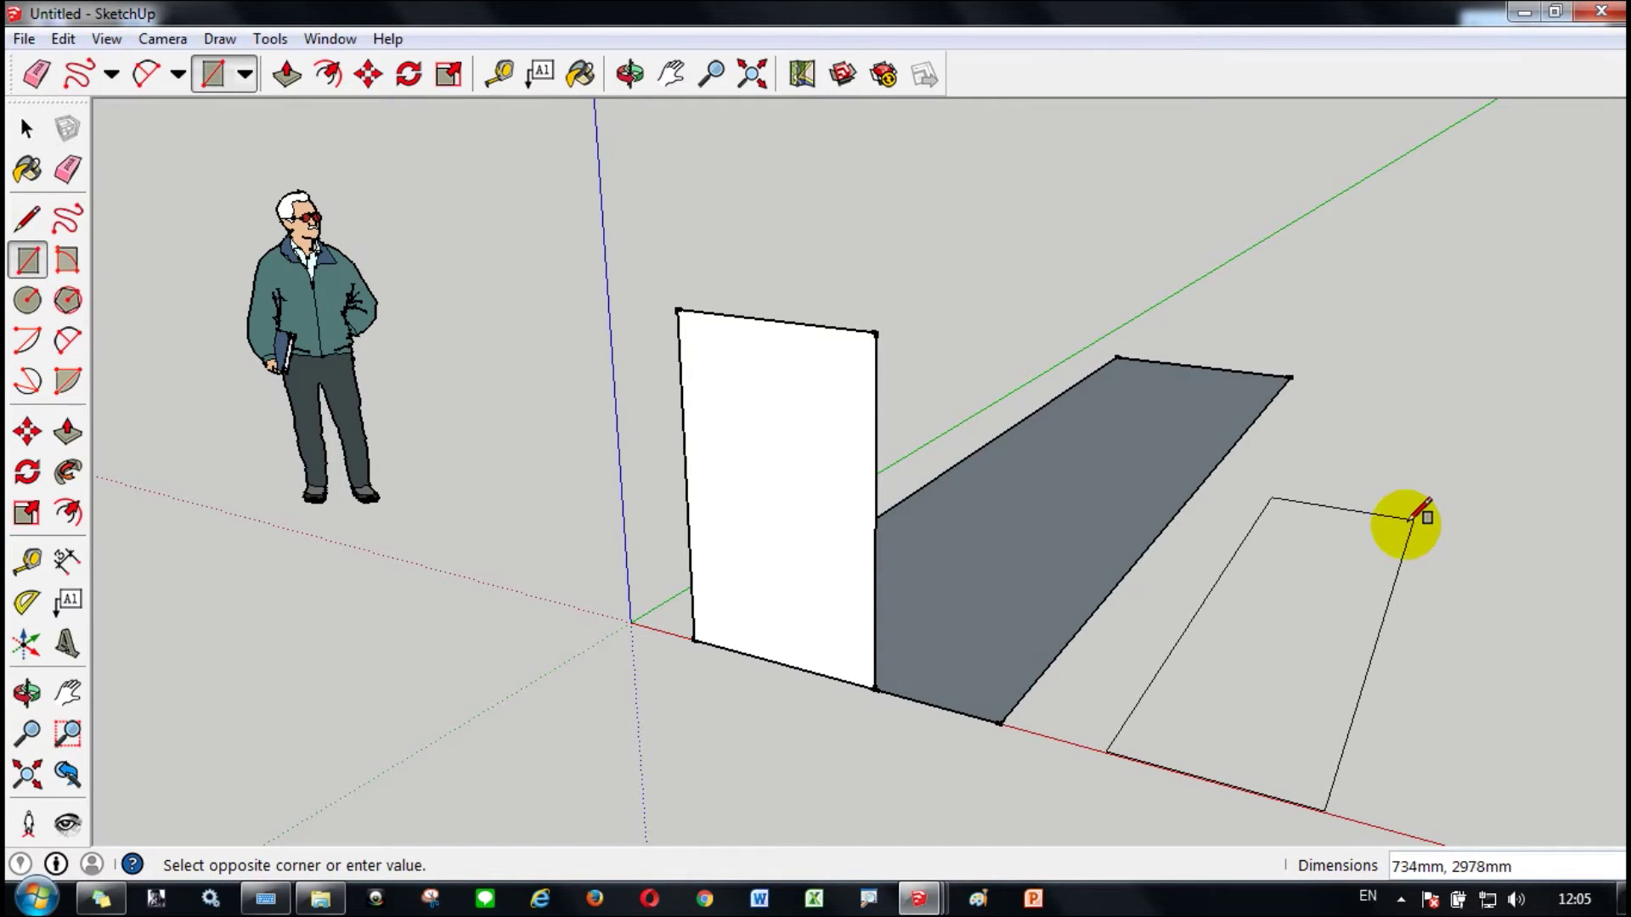
Undo two trial rectangles and draw a 123 mm by 123 mm square on the red axis
{"action": "left_click", "coordinate": [1104, 755]}
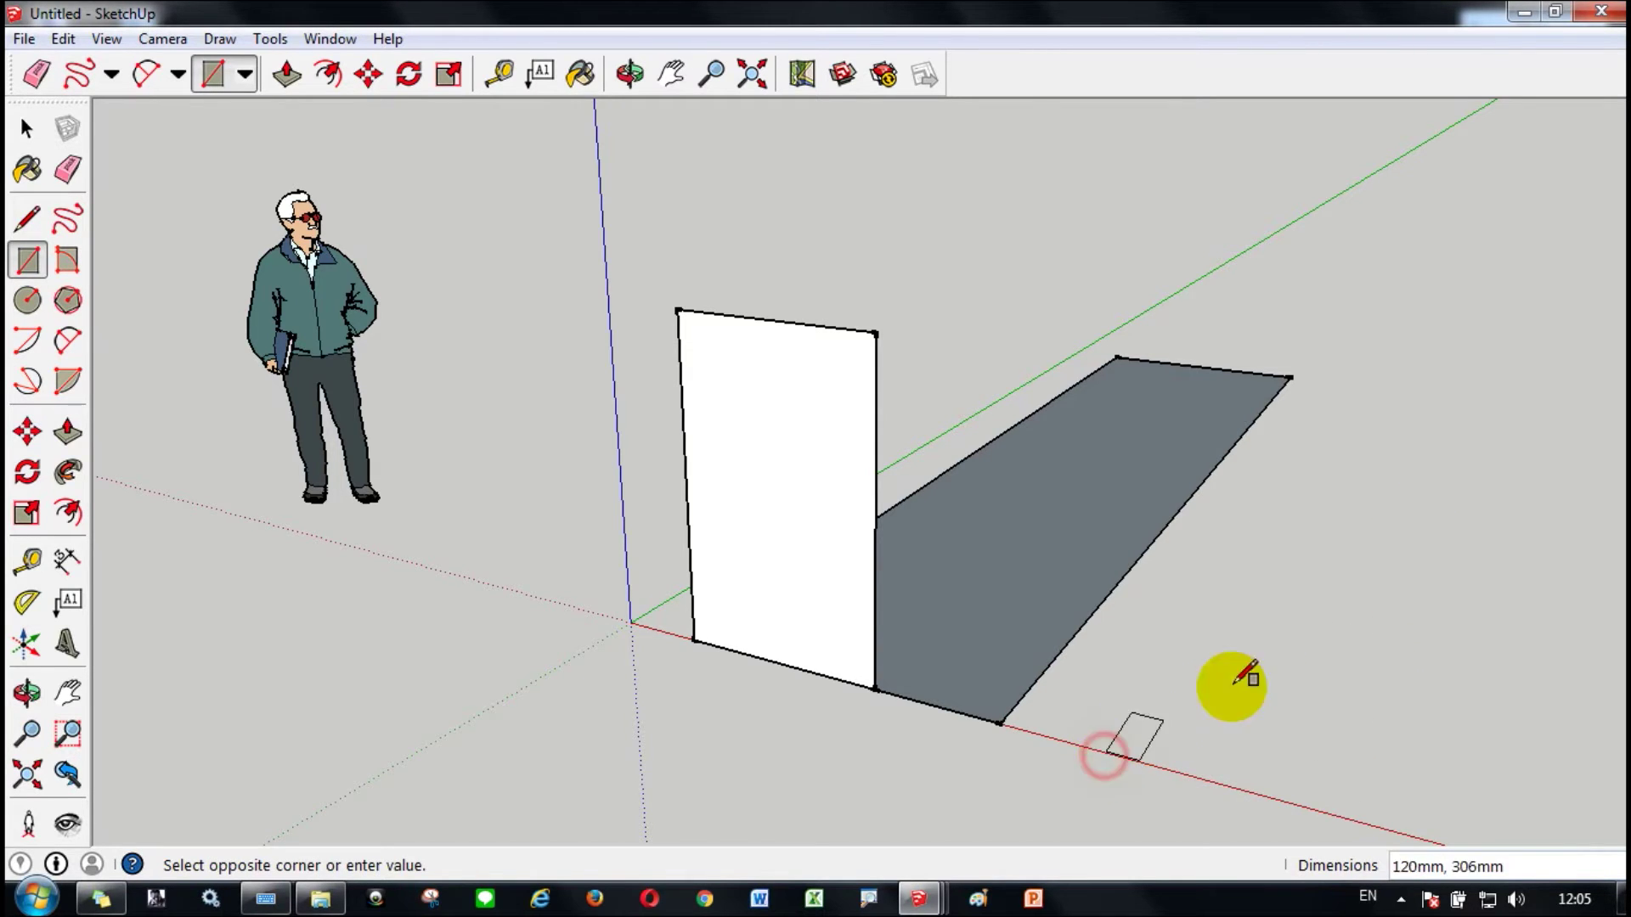
{"action": "left_click", "coordinate": [1404, 608]}
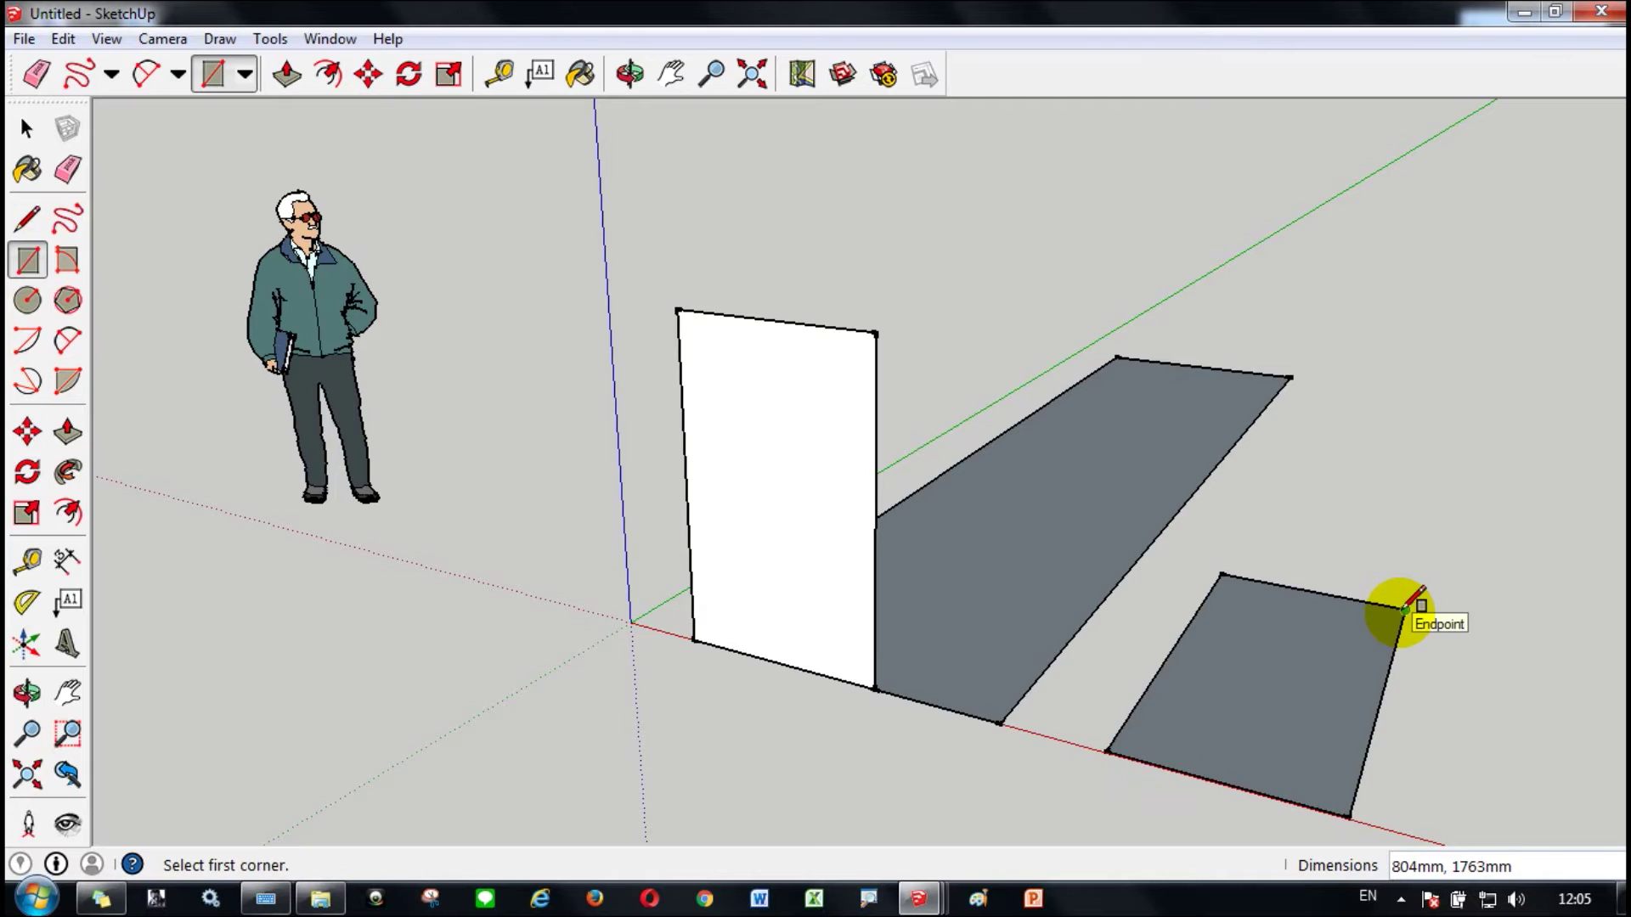
{"action": "left_click", "coordinate": [1302, 560]}
{"action": "left_click", "coordinate": [1518, 409]}
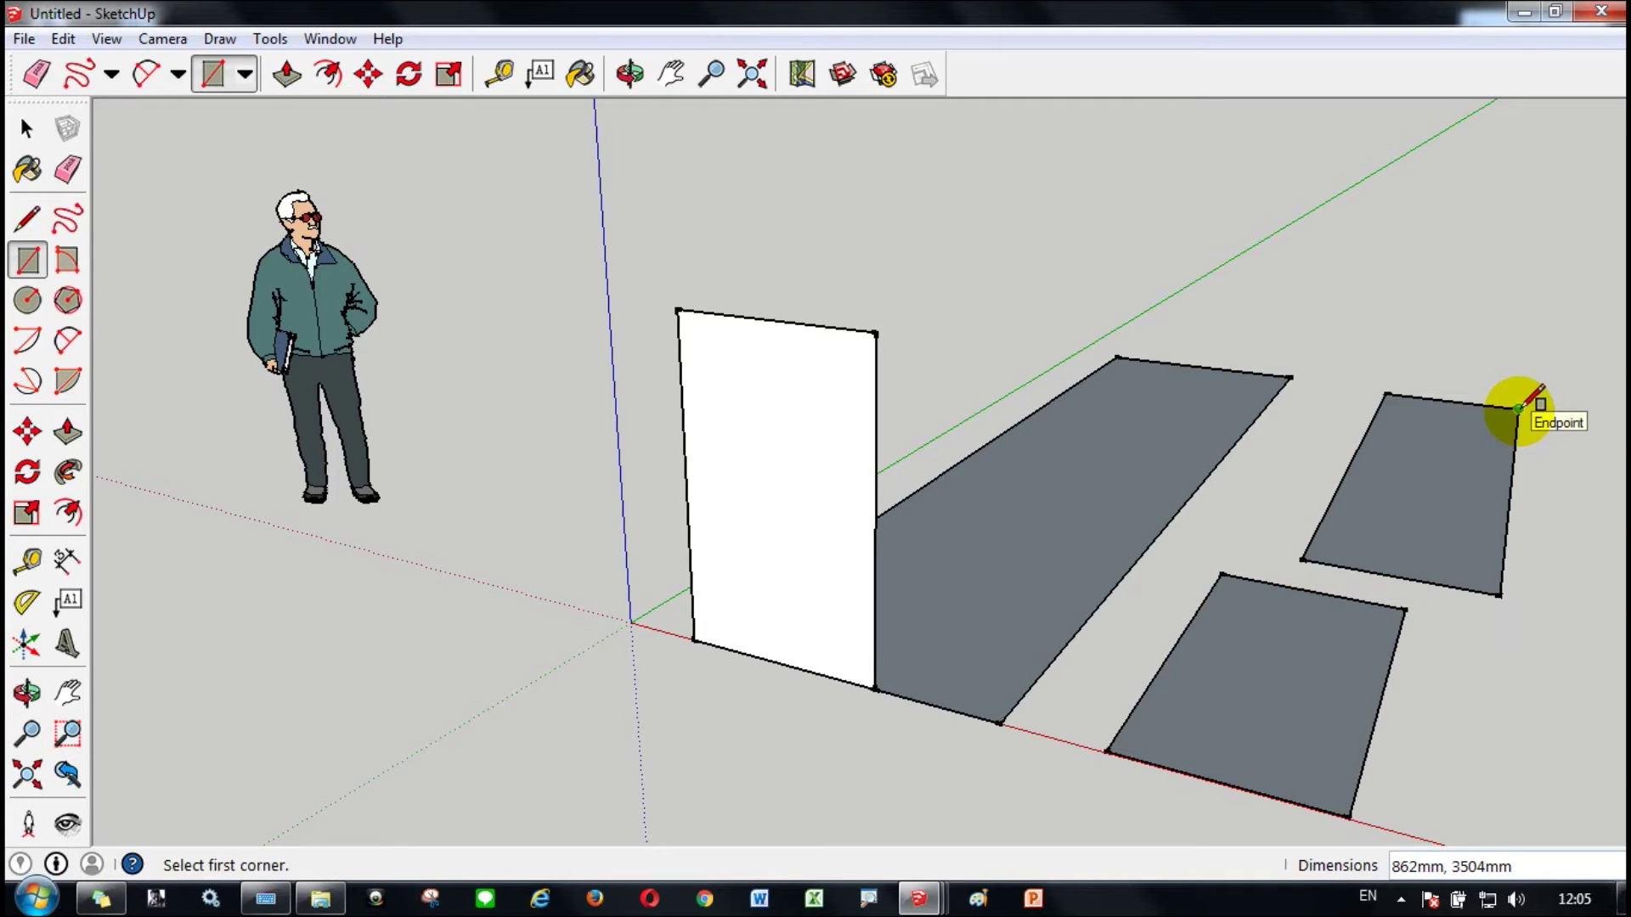
{"action": "key", "text": "ctrl+z"}
{"action": "key", "text": "ctrl+z"}
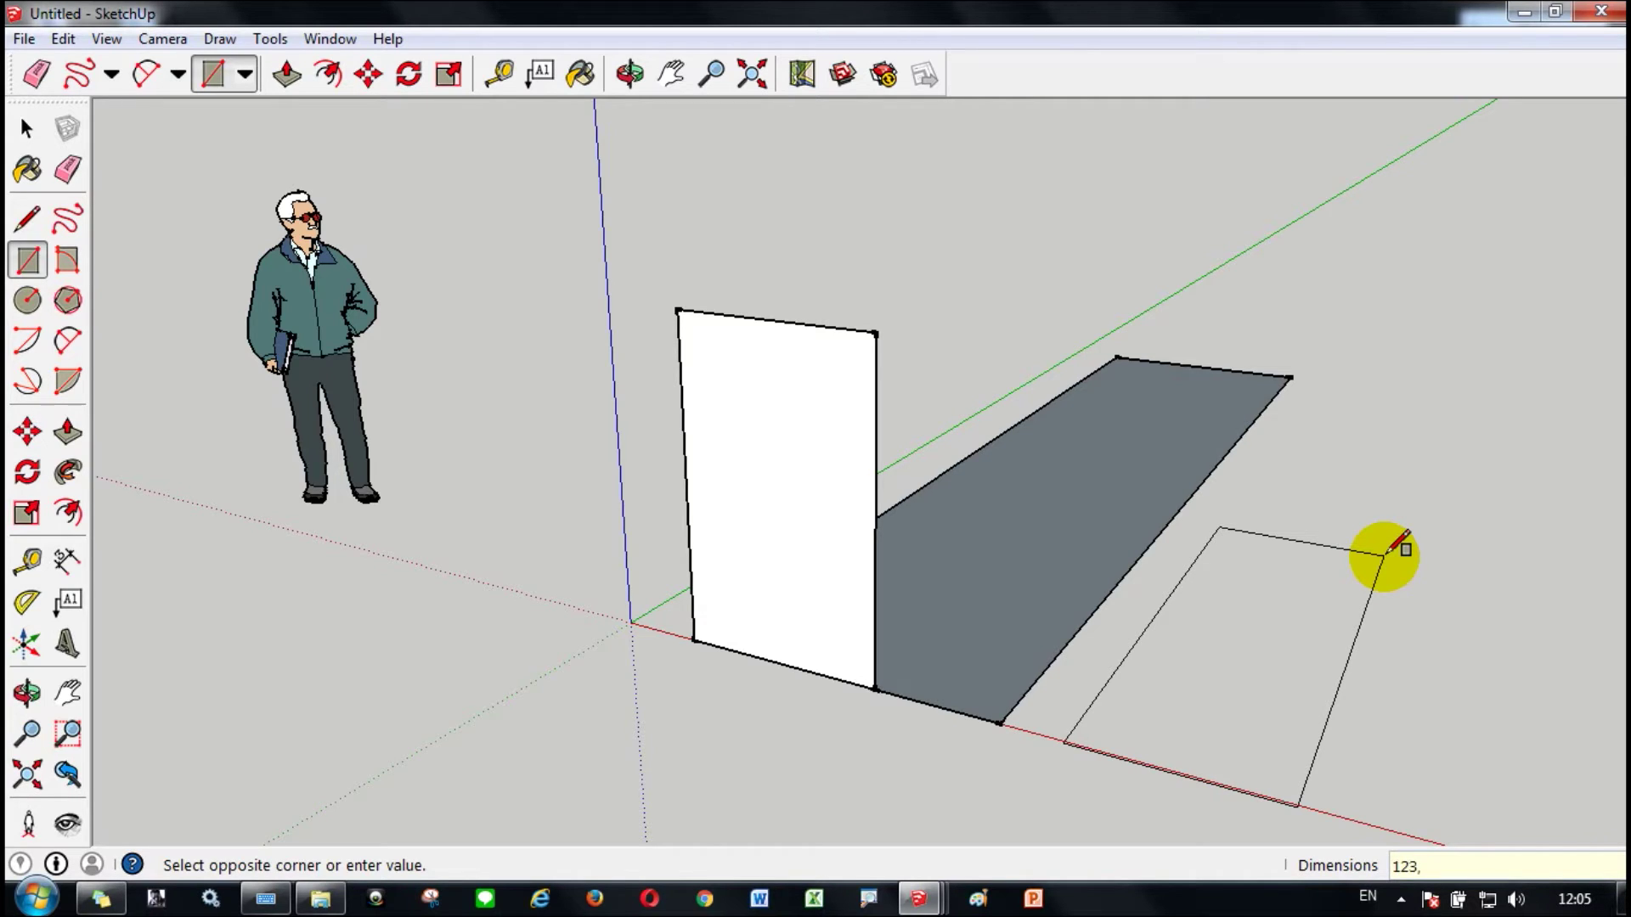
{"action": "key", "text": "Return"}
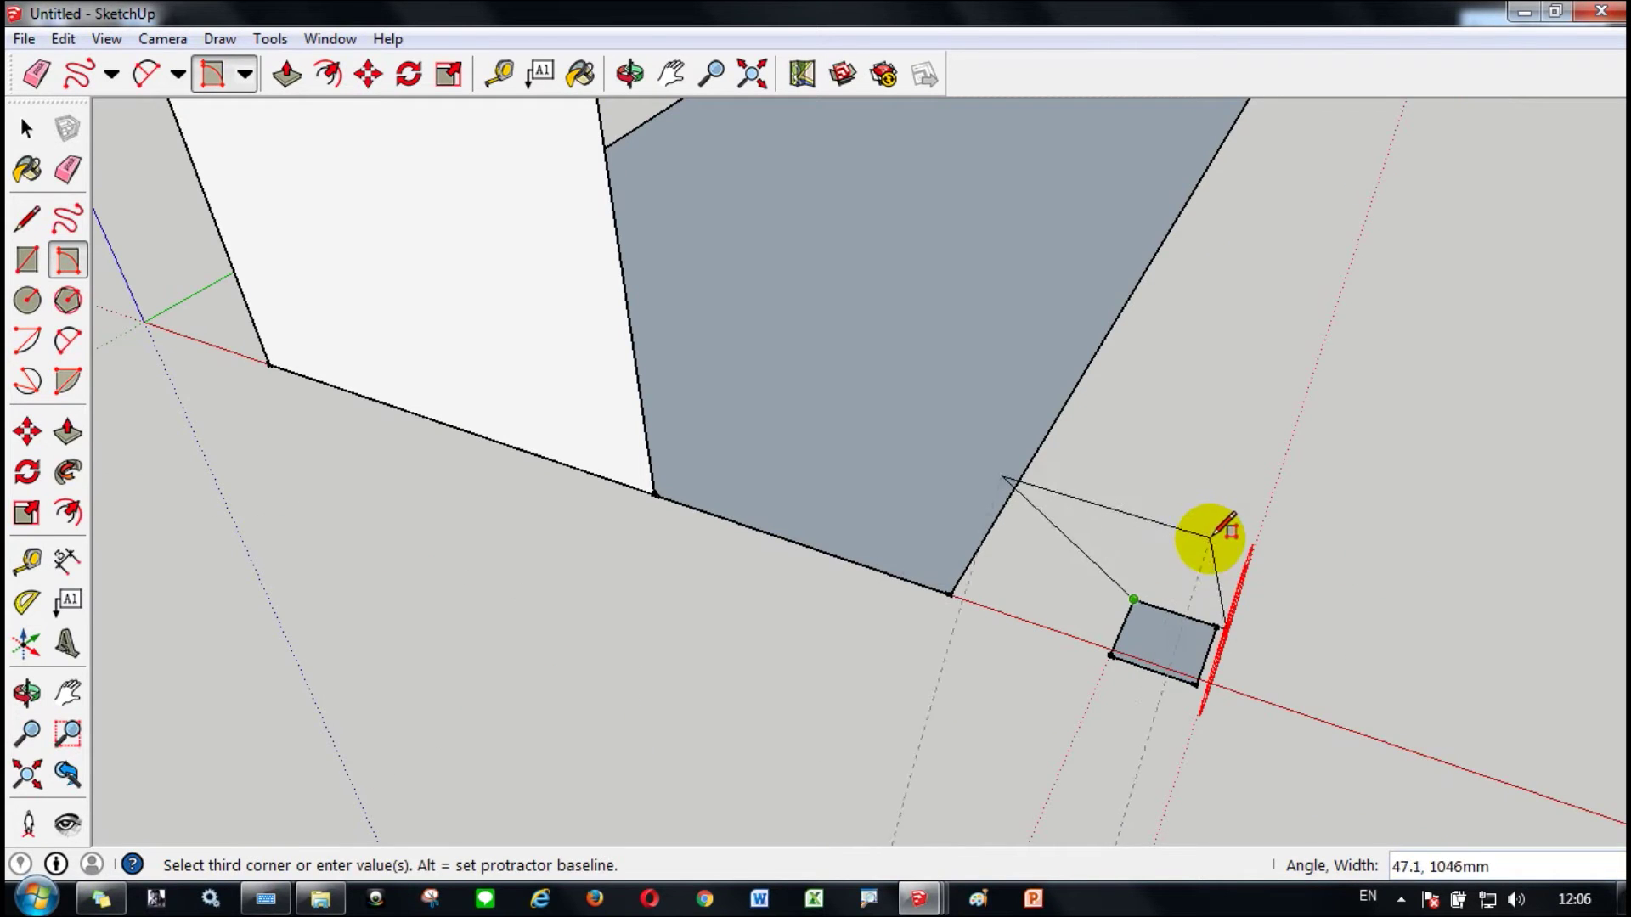
Draw trial rotated rectangles beside the square, then undo them along with the square
{"action": "left_click", "coordinate": [1215, 599]}
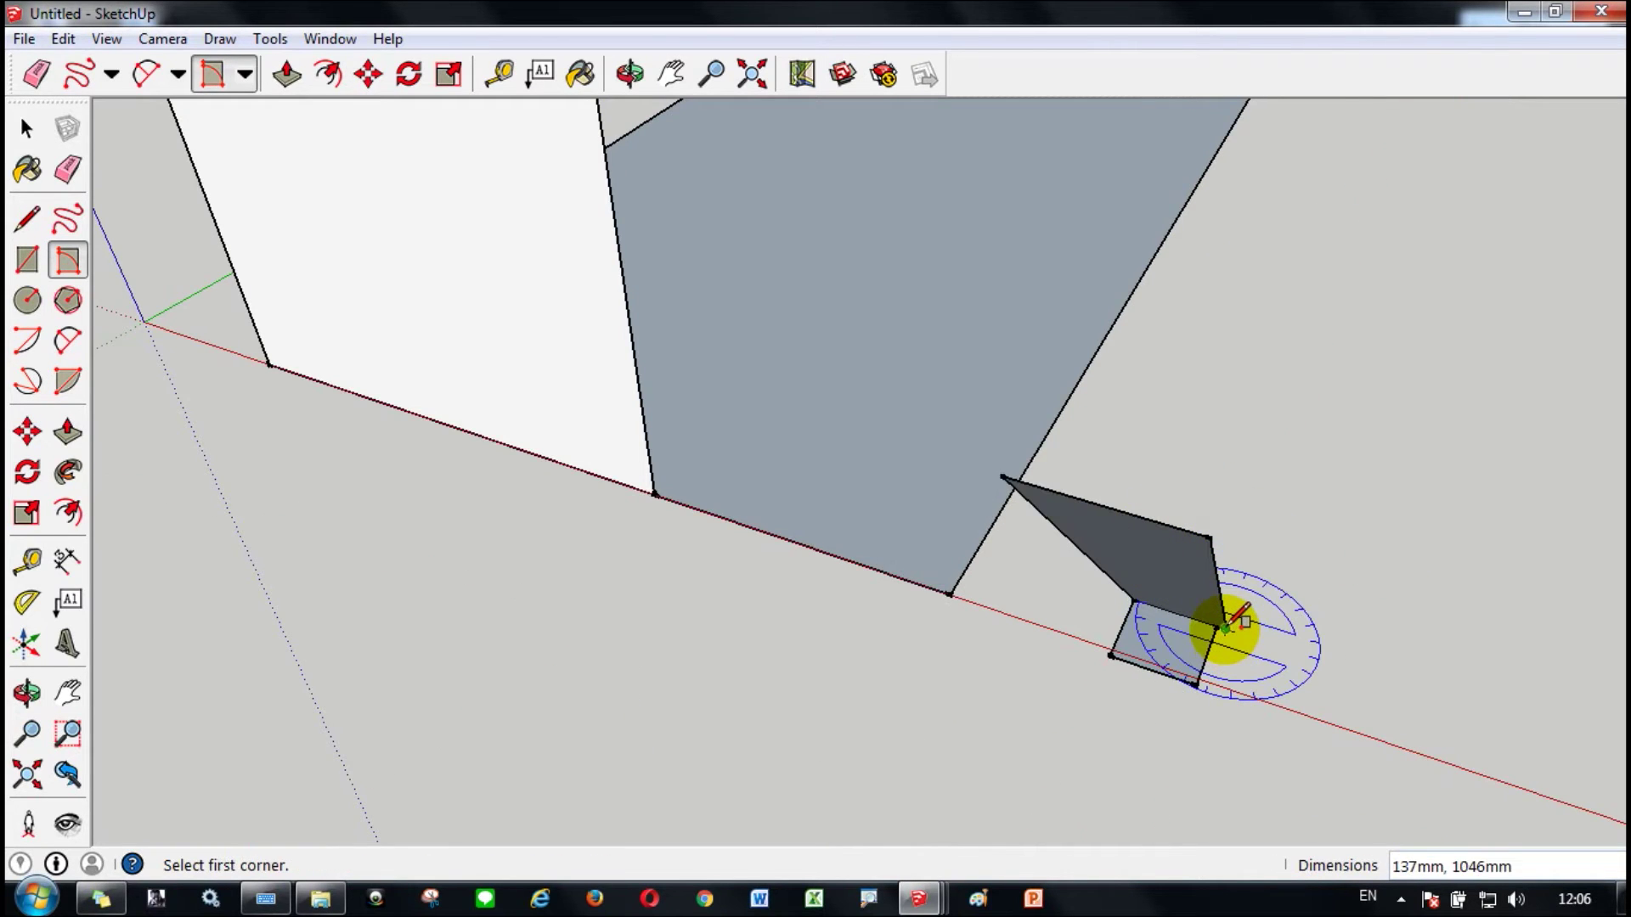
{"action": "left_click", "coordinate": [1226, 627]}
{"action": "left_click", "coordinate": [1203, 691]}
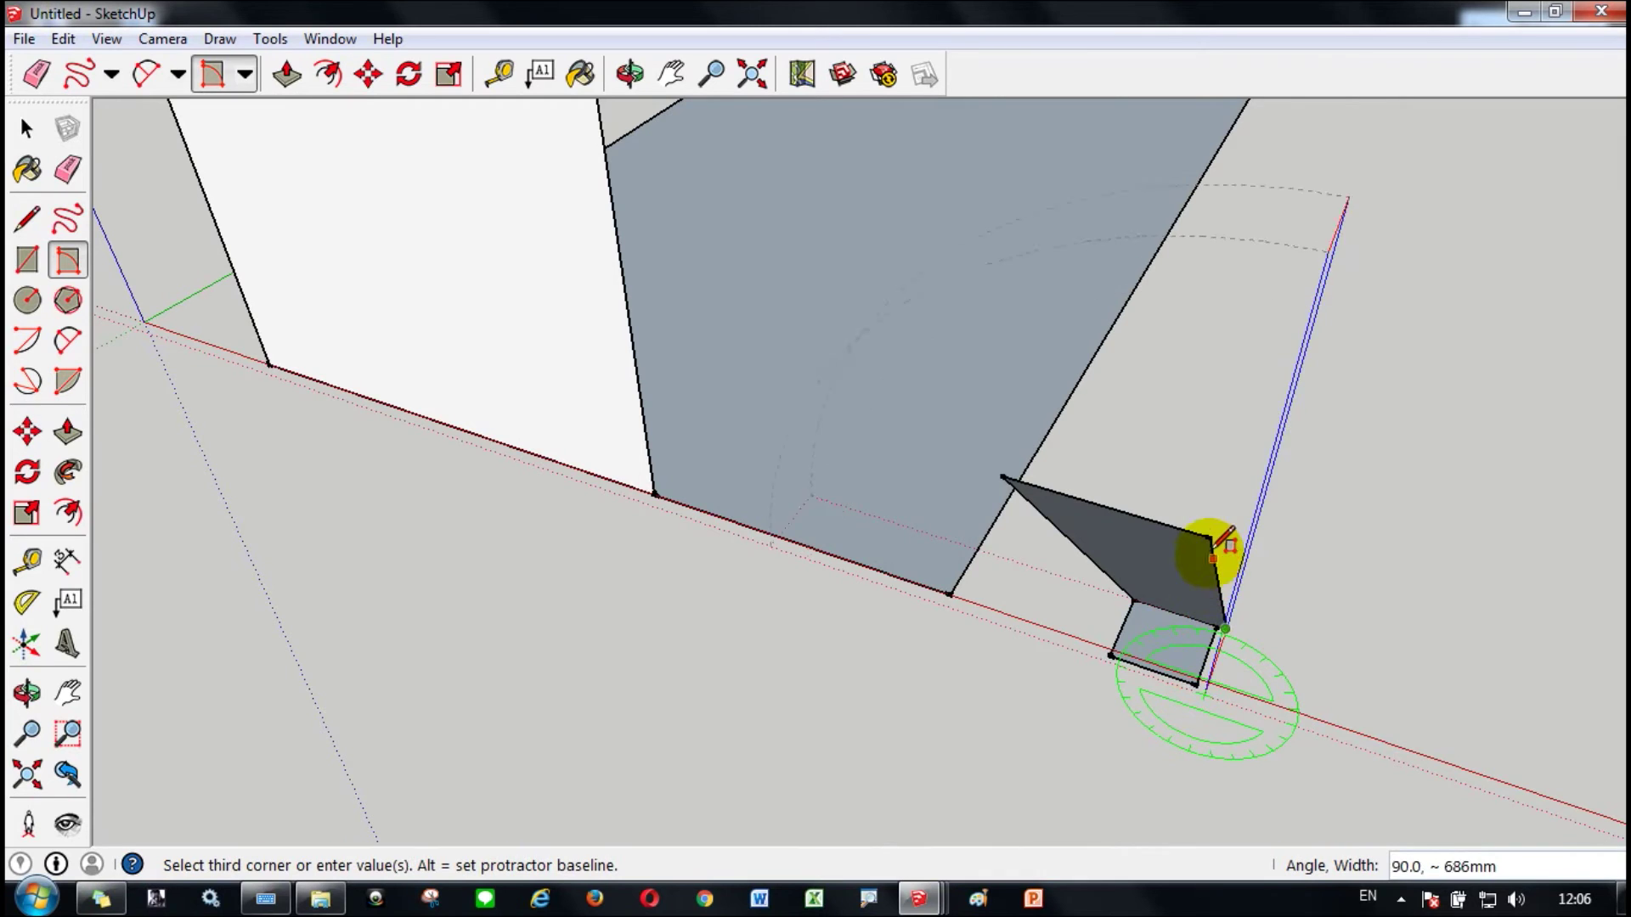
{"action": "left_click", "coordinate": [819, 524]}
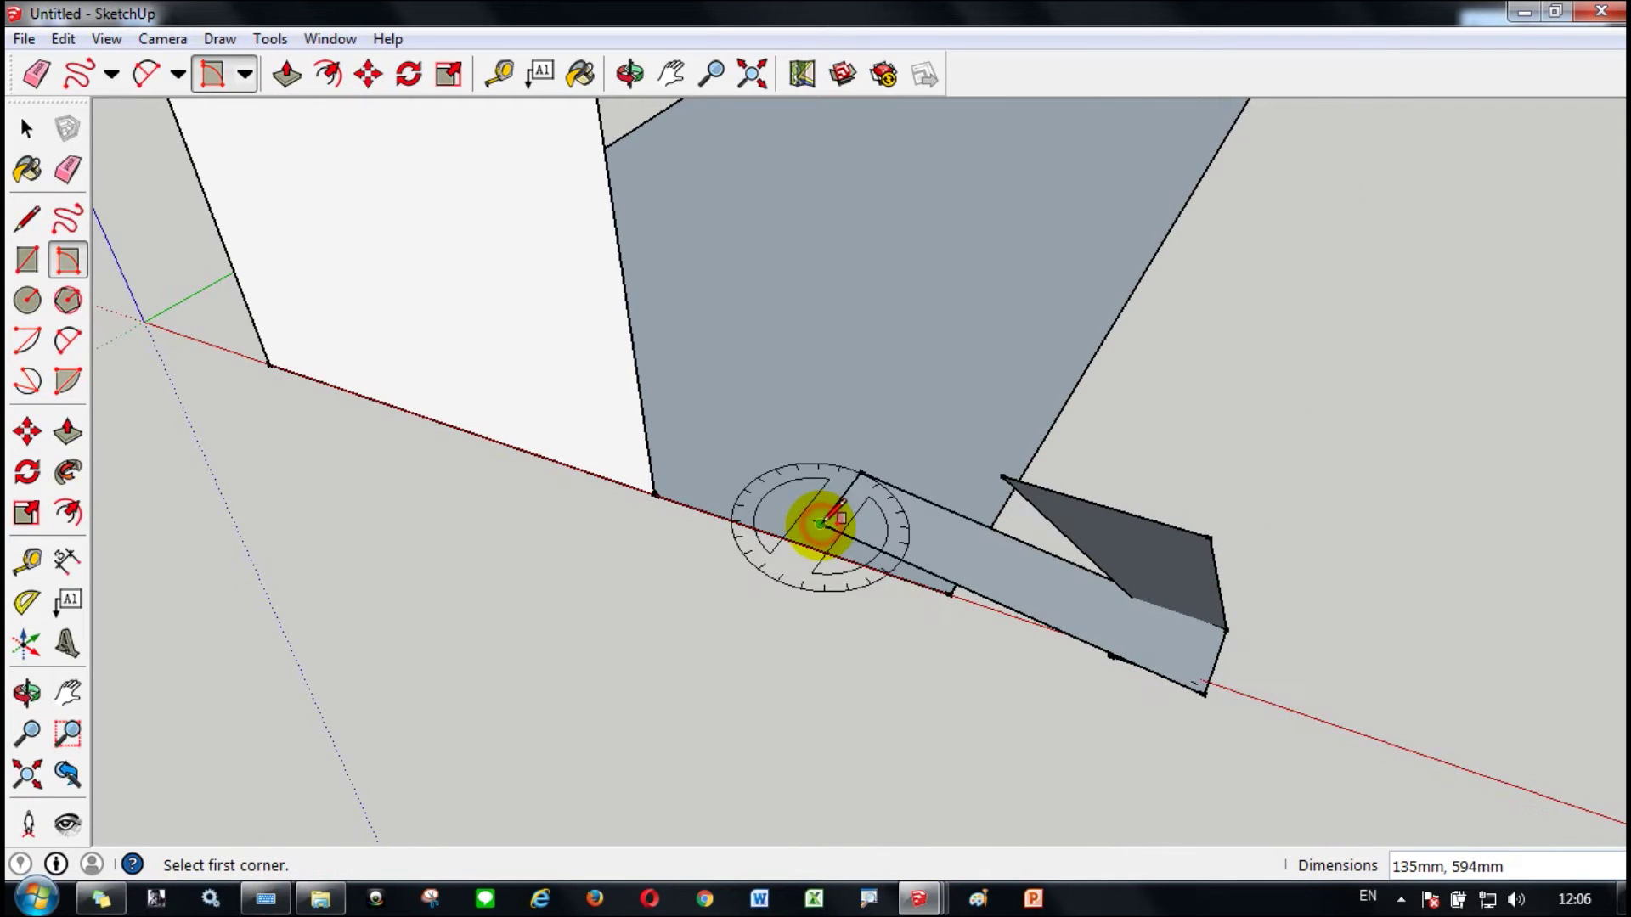
{"action": "key", "text": "ctrl+z"}
{"action": "key", "text": "ctrl+z"}
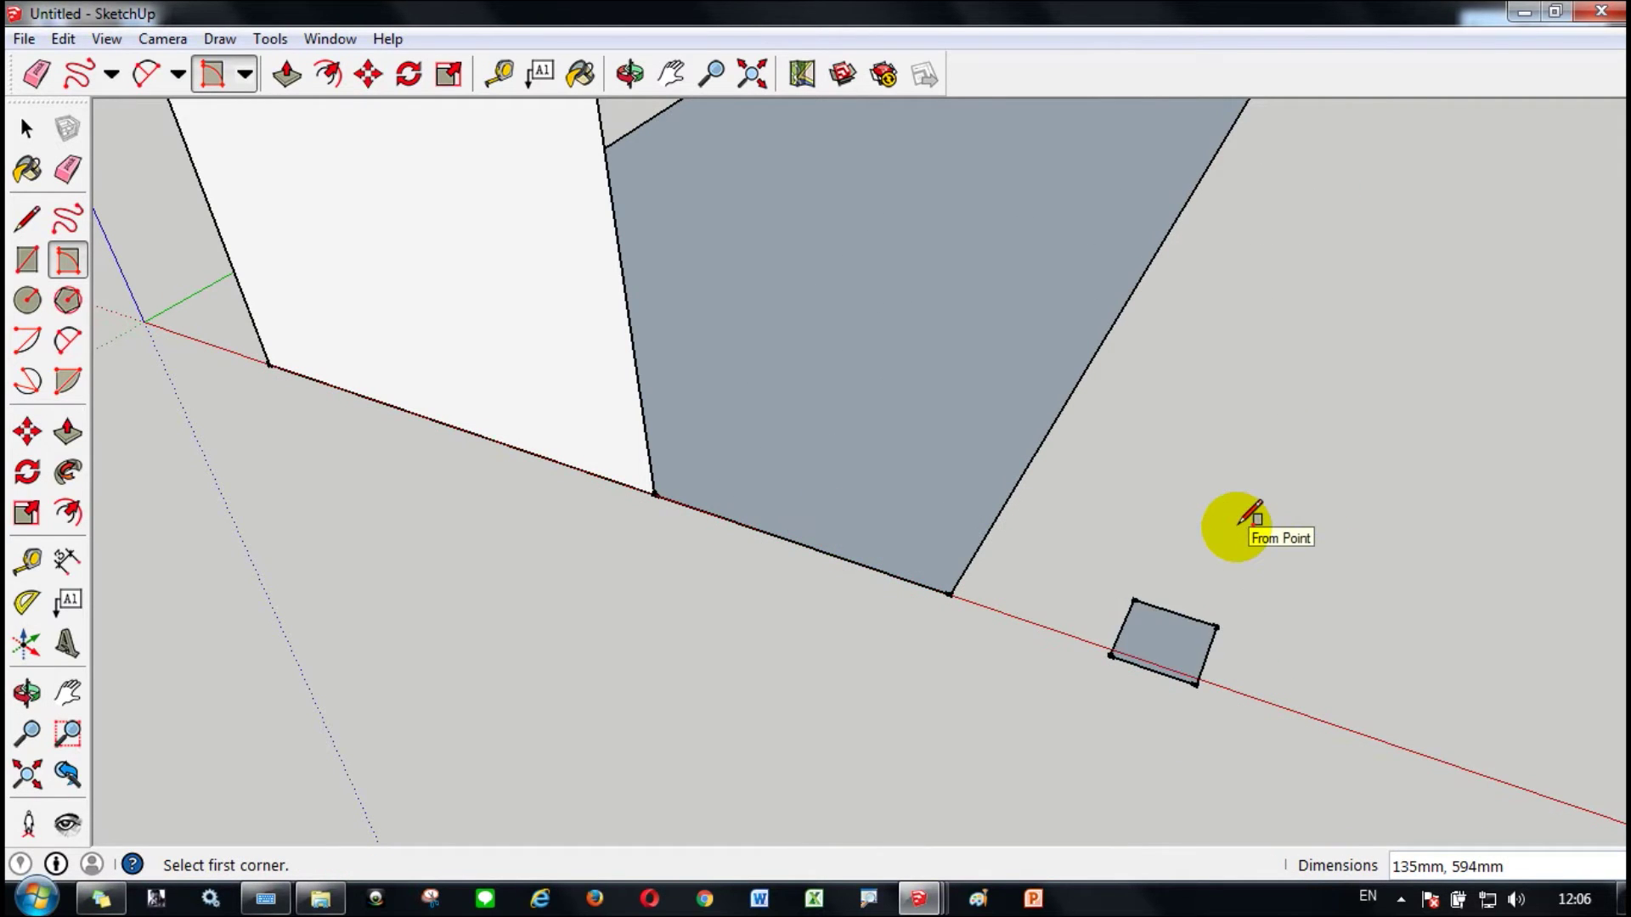
{"action": "key", "text": "ctrl+z"}
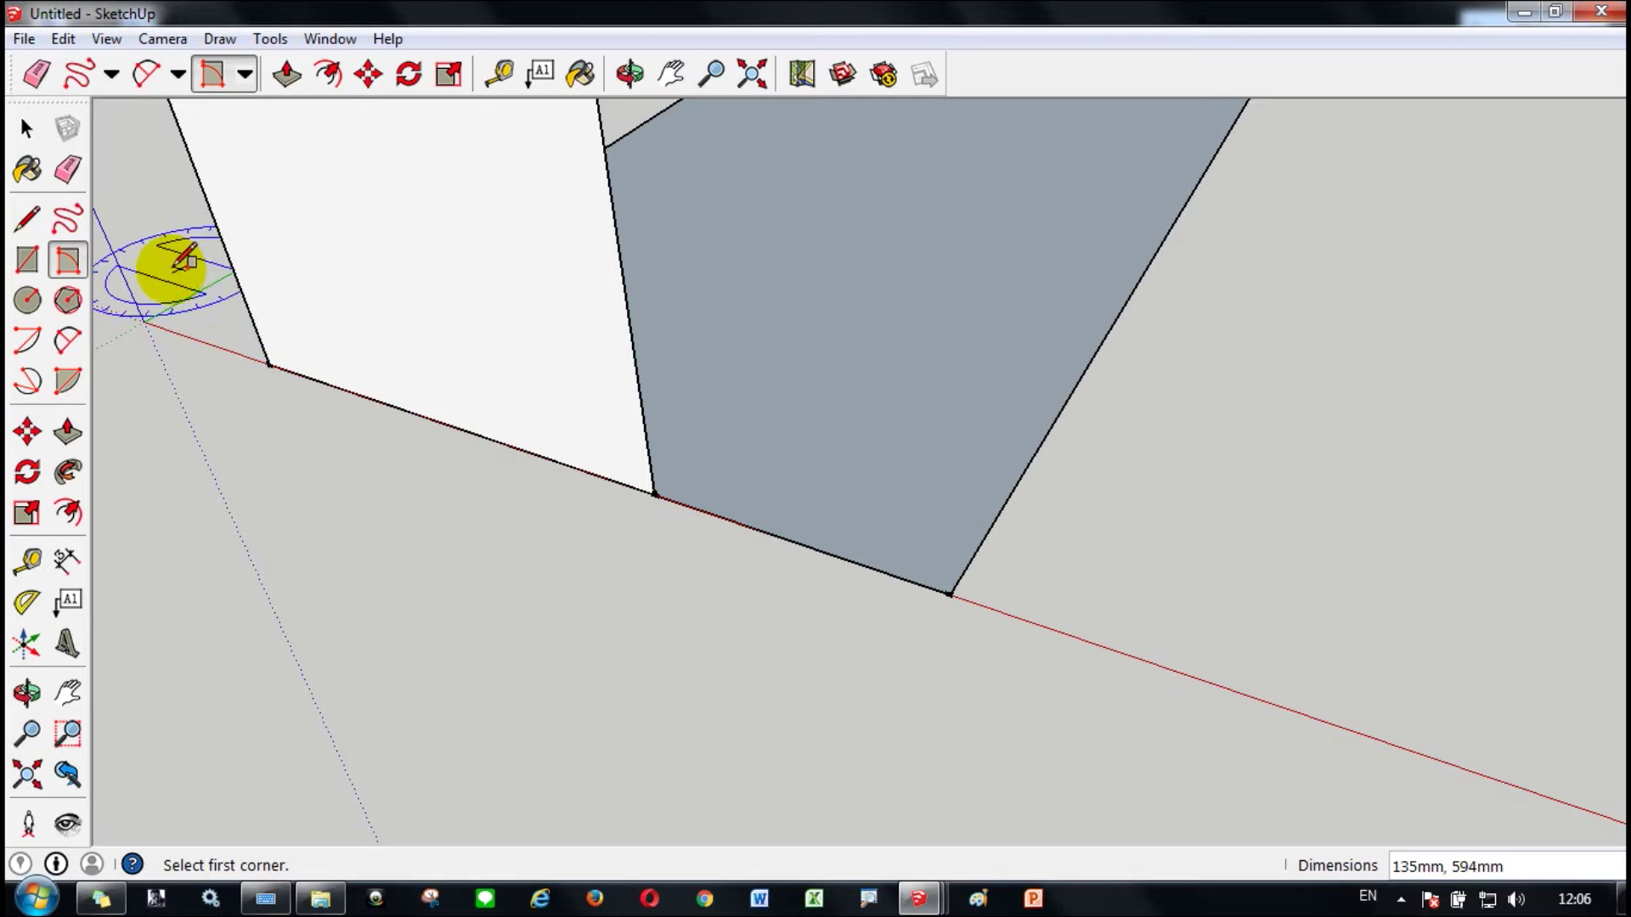
Draw three circles on the ground beside the wall, the second with a 212mm radius
{"action": "left_click", "coordinate": [28, 302]}
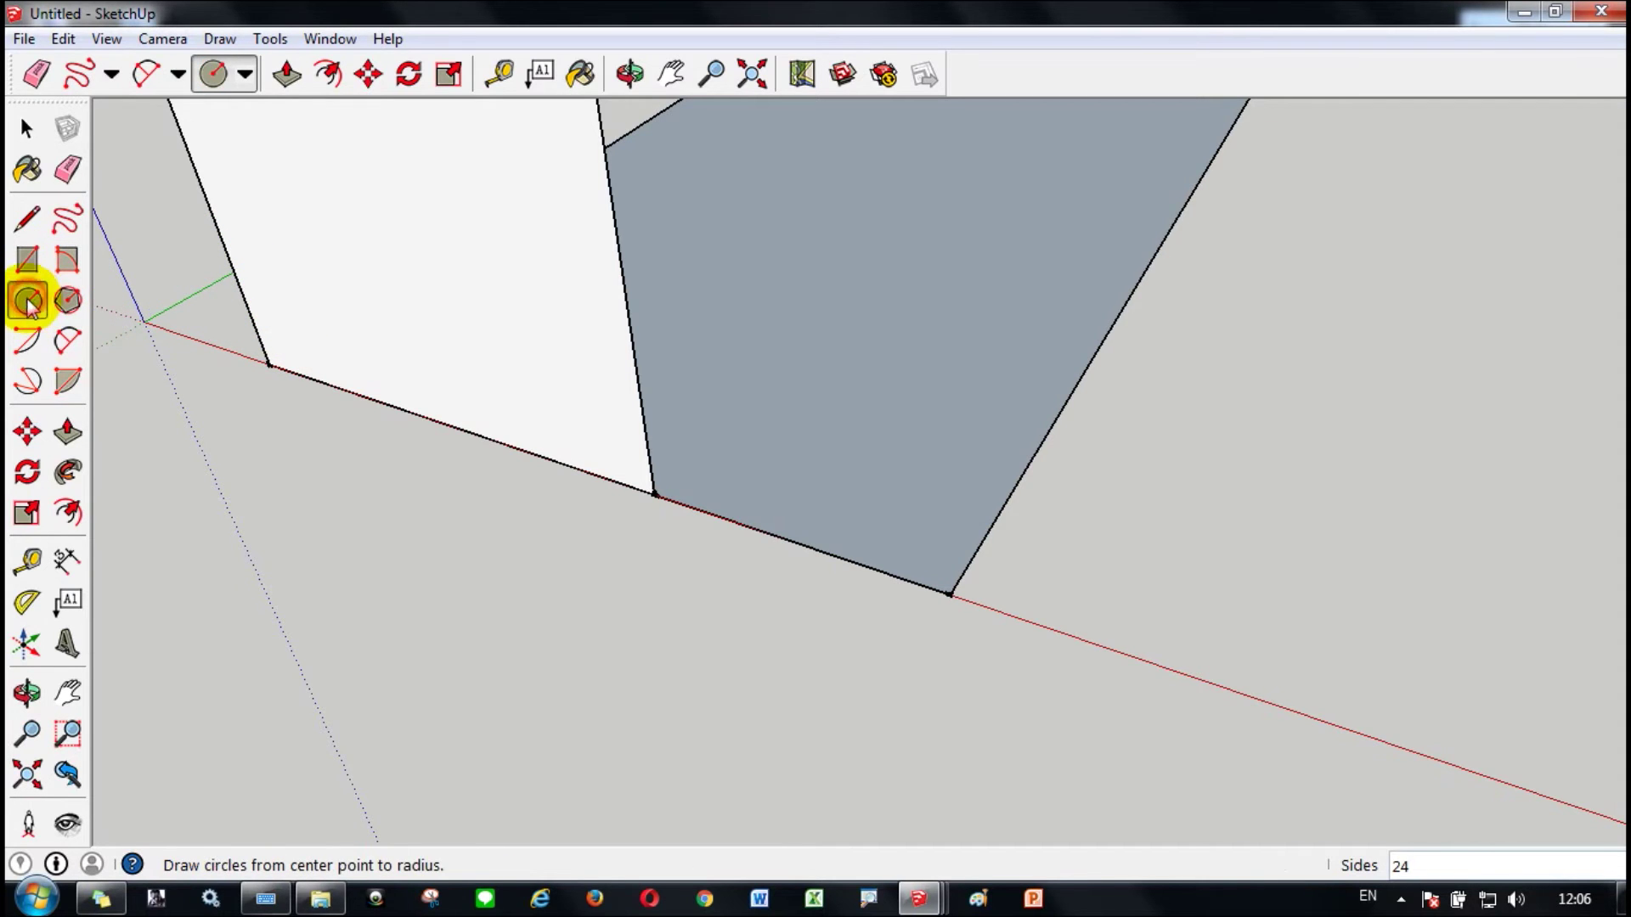
{"action": "left_click", "coordinate": [1209, 526]}
{"action": "left_click", "coordinate": [1323, 605]}
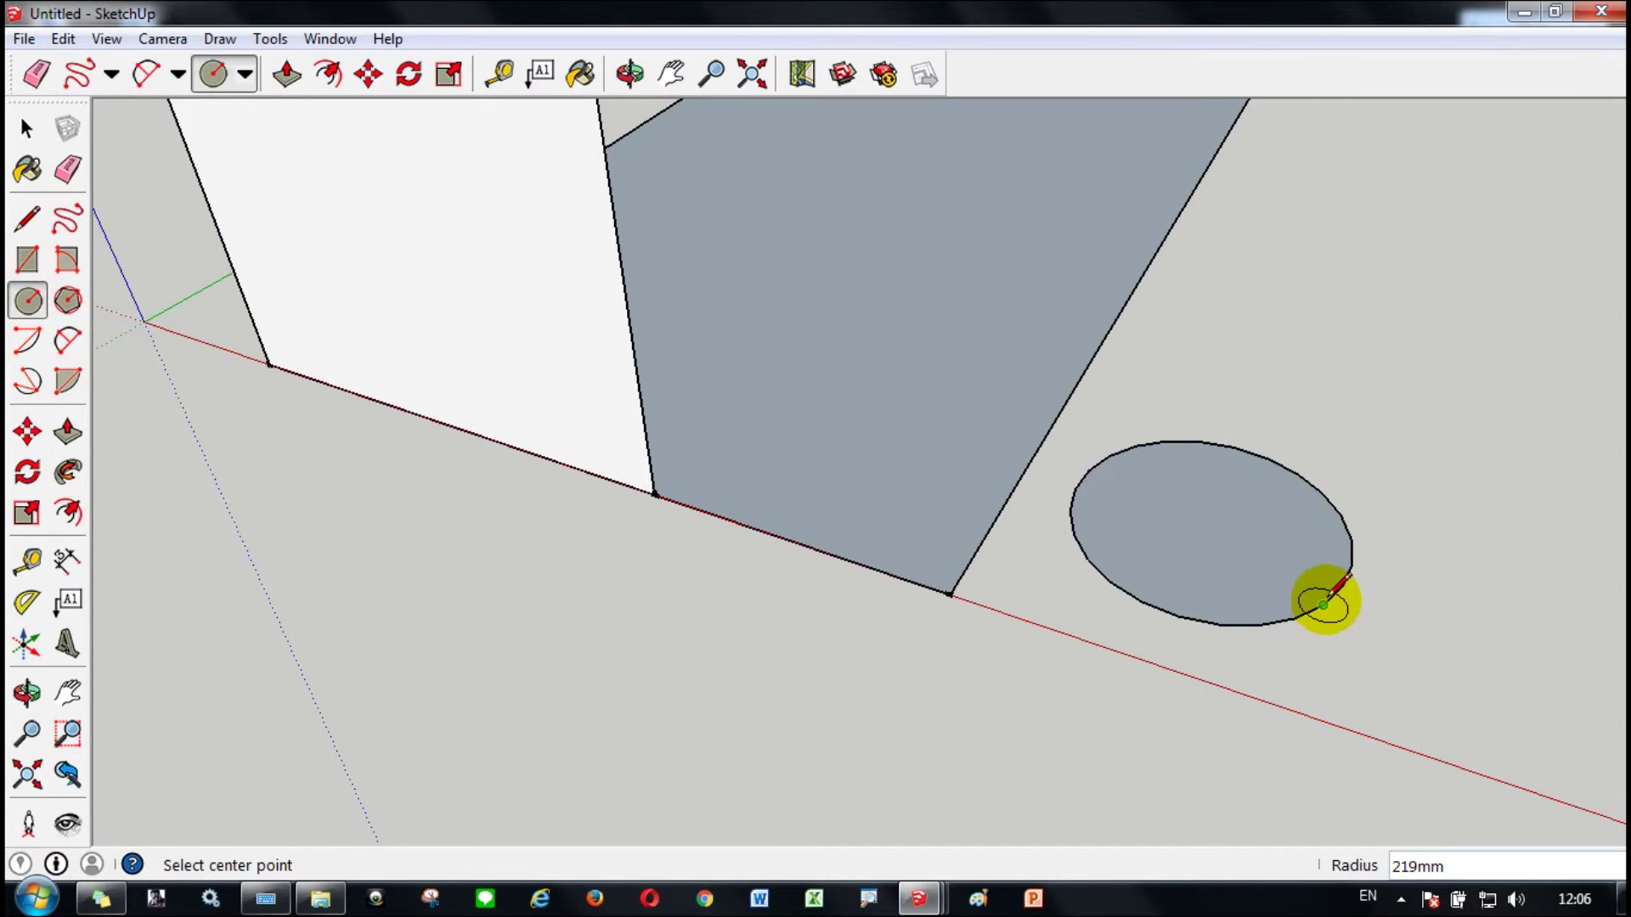
{"action": "left_click", "coordinate": [1269, 374]}
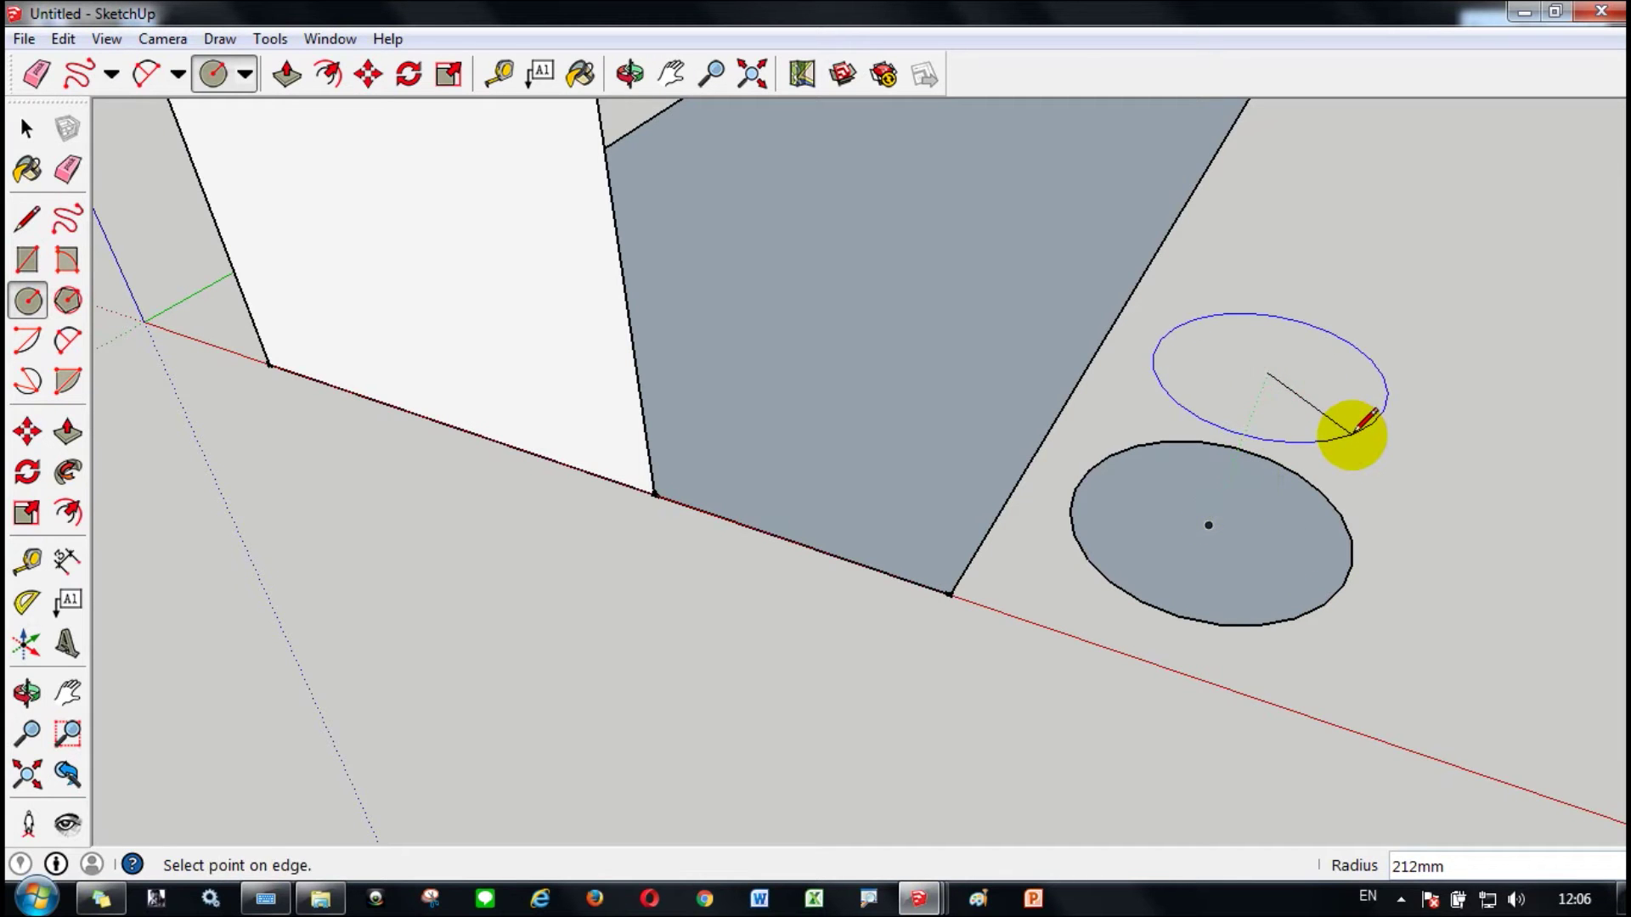
{"action": "left_click", "coordinate": [1350, 430]}
{"action": "left_click", "coordinate": [629, 74]}
{"action": "left_click_drag", "start_coordinate": [951, 365], "coordinate": [1289, 292]}
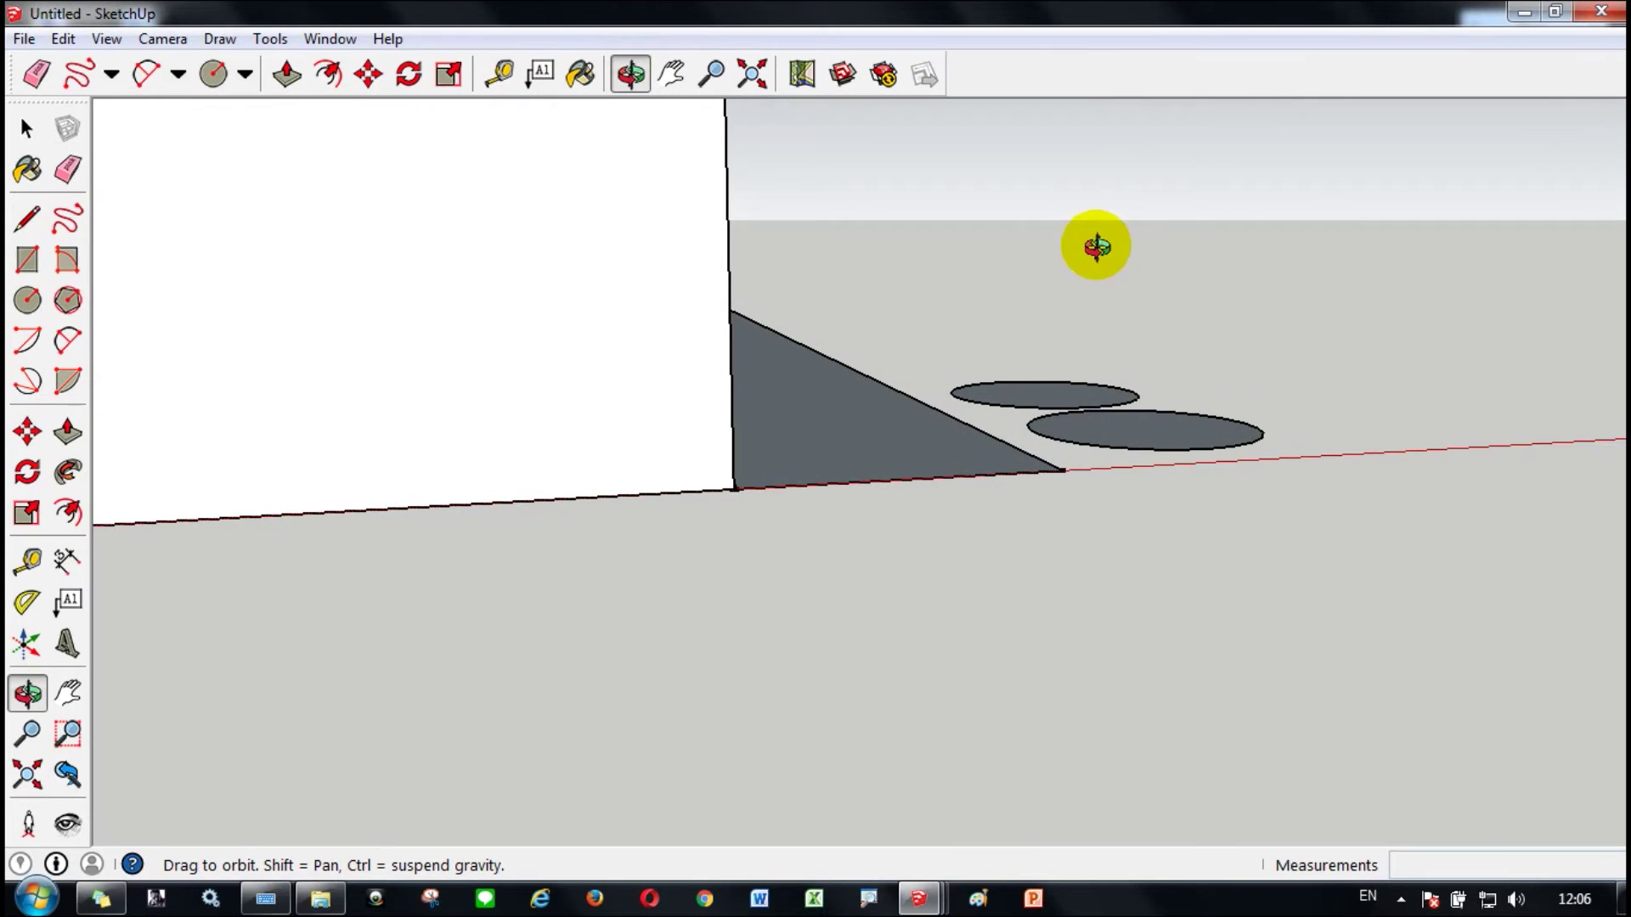
{"action": "left_click", "coordinate": [28, 300]}
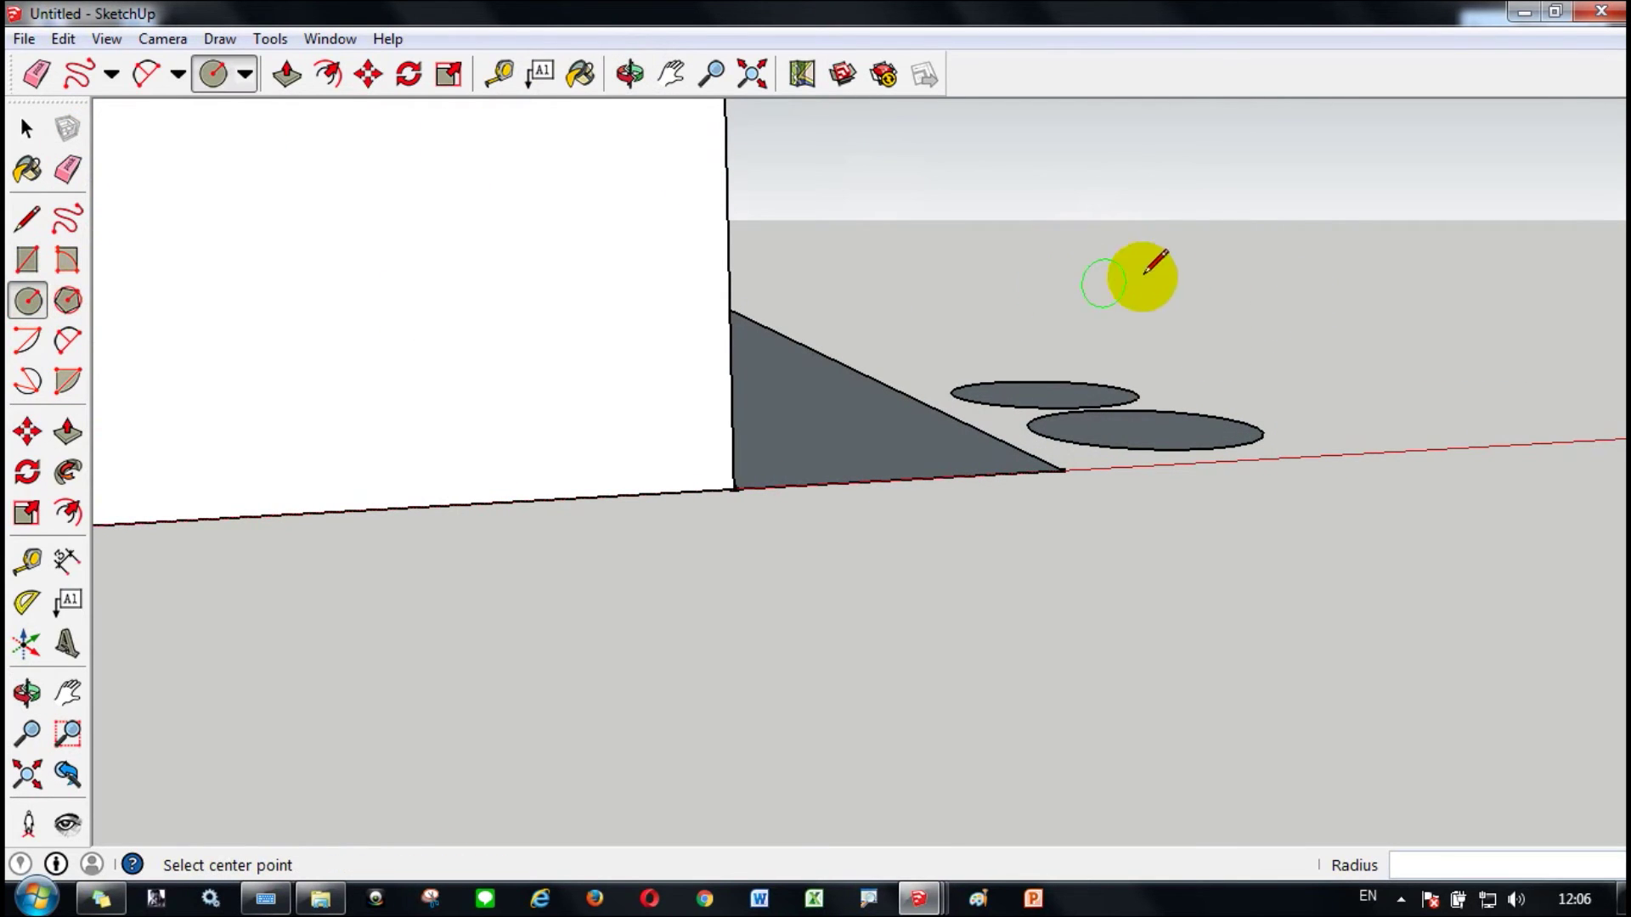
{"action": "left_click", "coordinate": [1373, 380]}
{"action": "left_click", "coordinate": [1442, 269]}
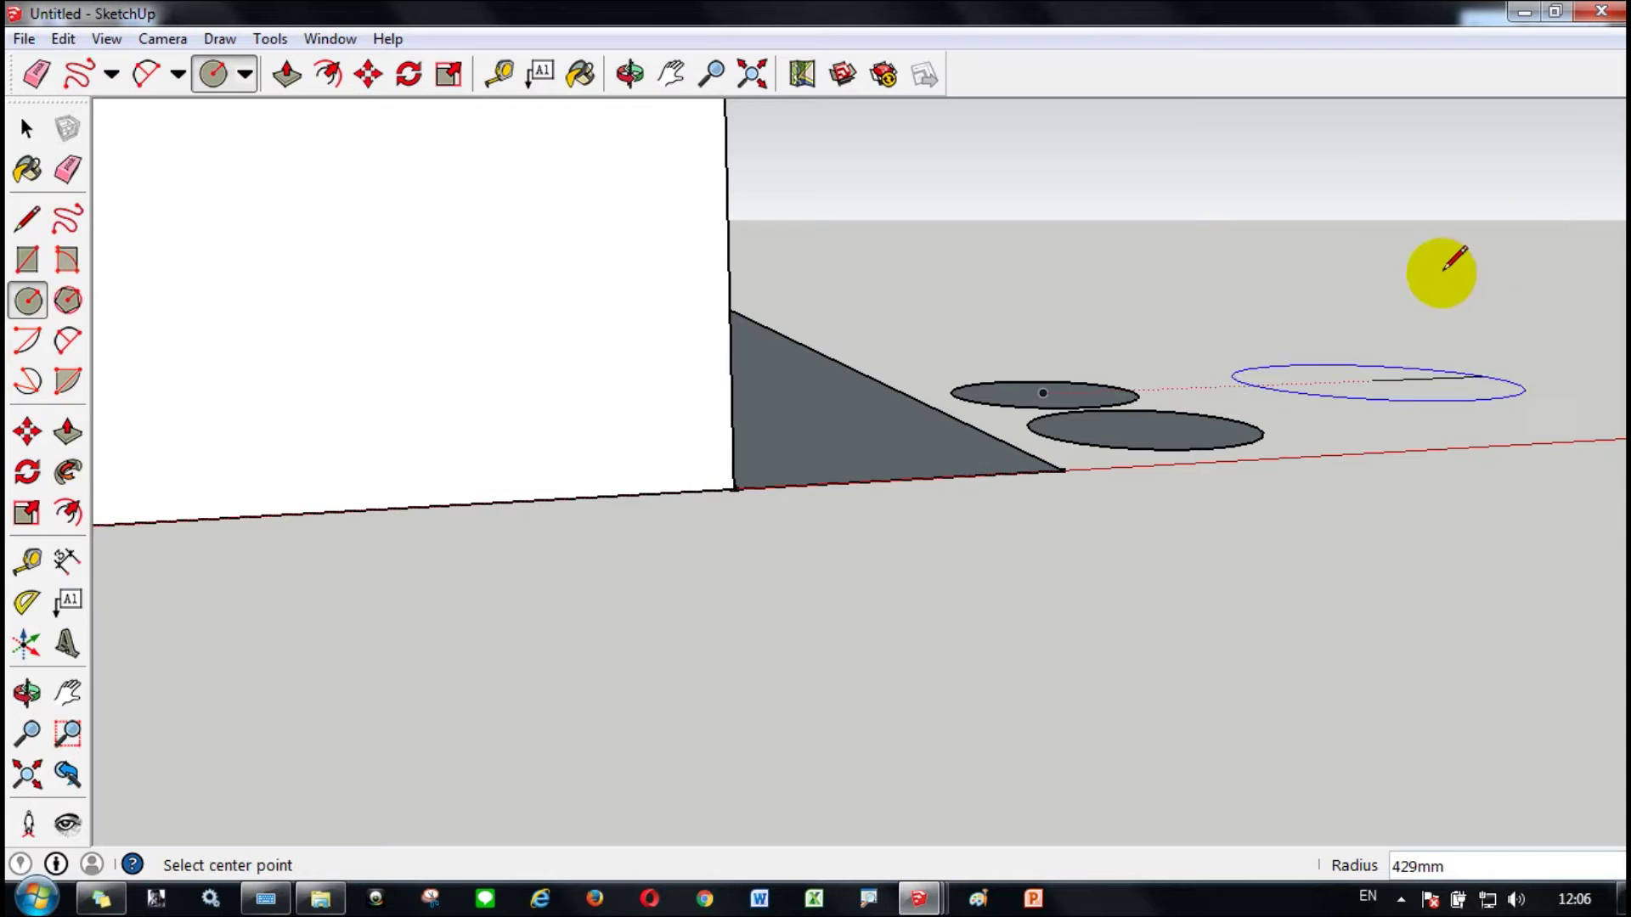
Add two small overlapping 39mm circles on the wall's vertical edge, undoing an oversized one
{"action": "left_click", "coordinate": [728, 216]}
{"action": "left_click", "coordinate": [749, 293]}
{"action": "left_click", "coordinate": [728, 260]}
{"action": "left_click", "coordinate": [1393, 391]}
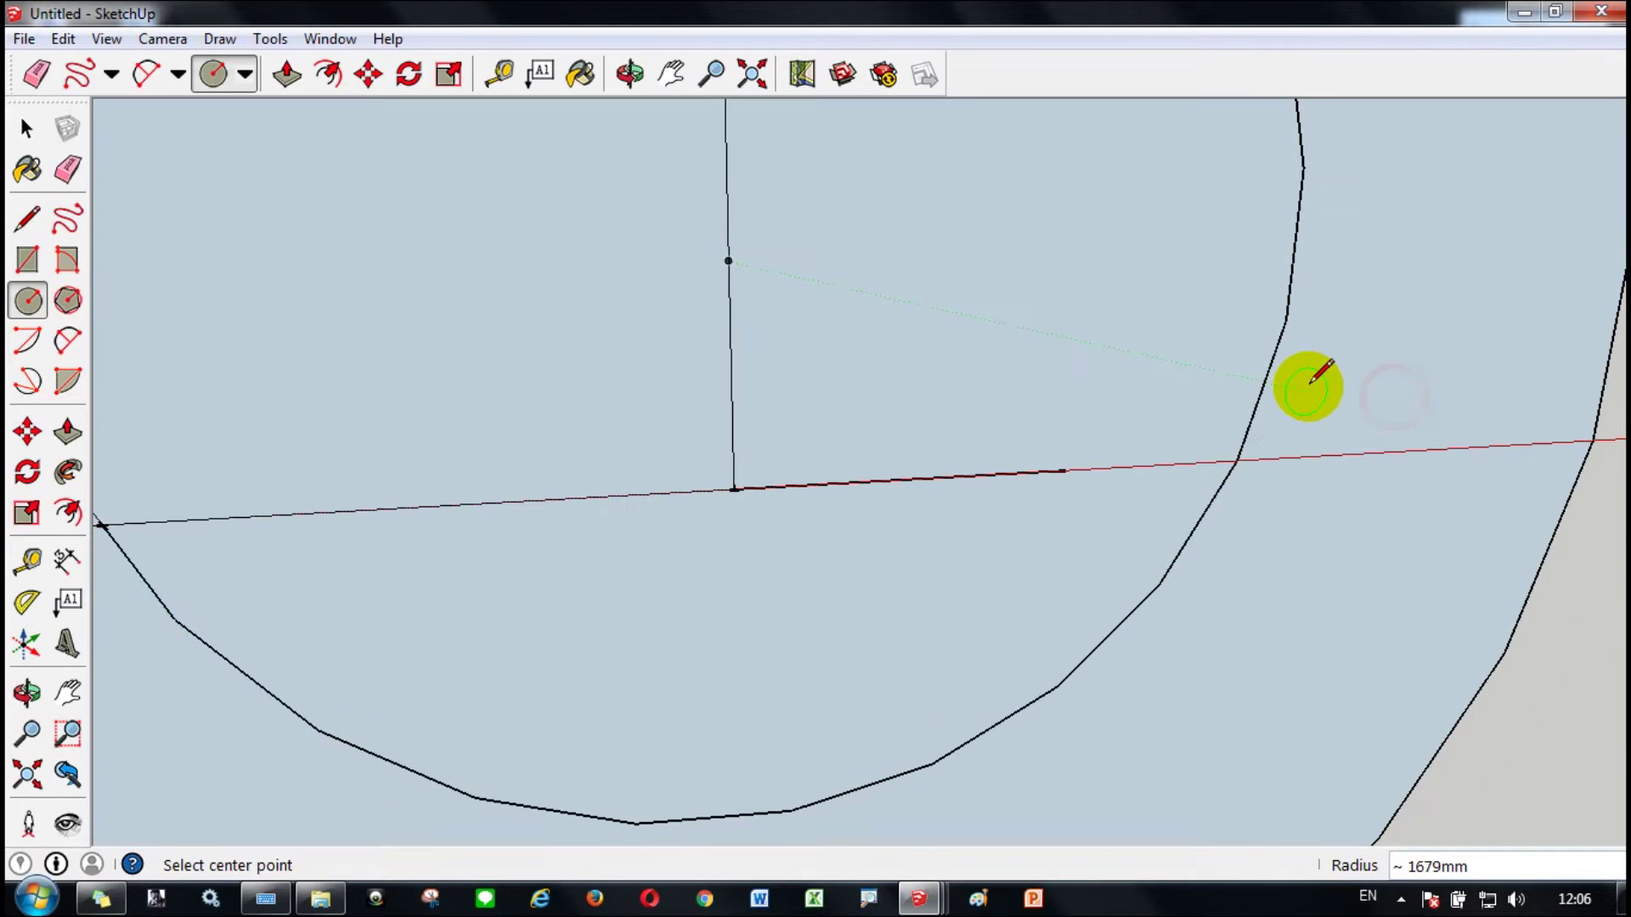
{"action": "key", "text": "ctrl+z"}
{"action": "left_click", "coordinate": [708, 224]}
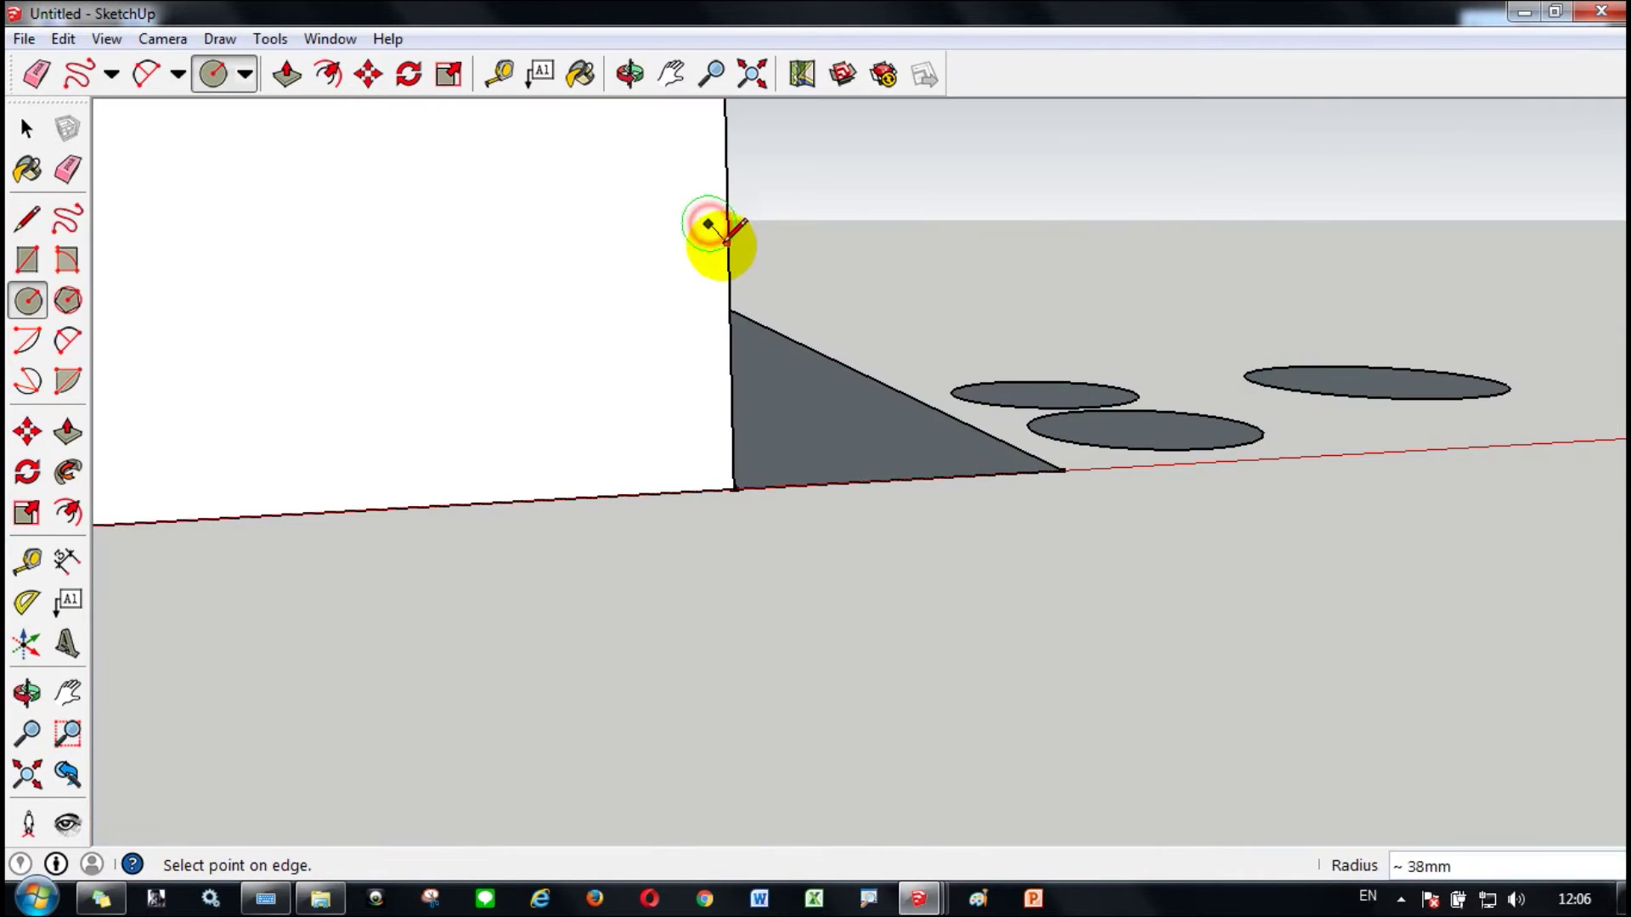
{"action": "left_click", "coordinate": [738, 226]}
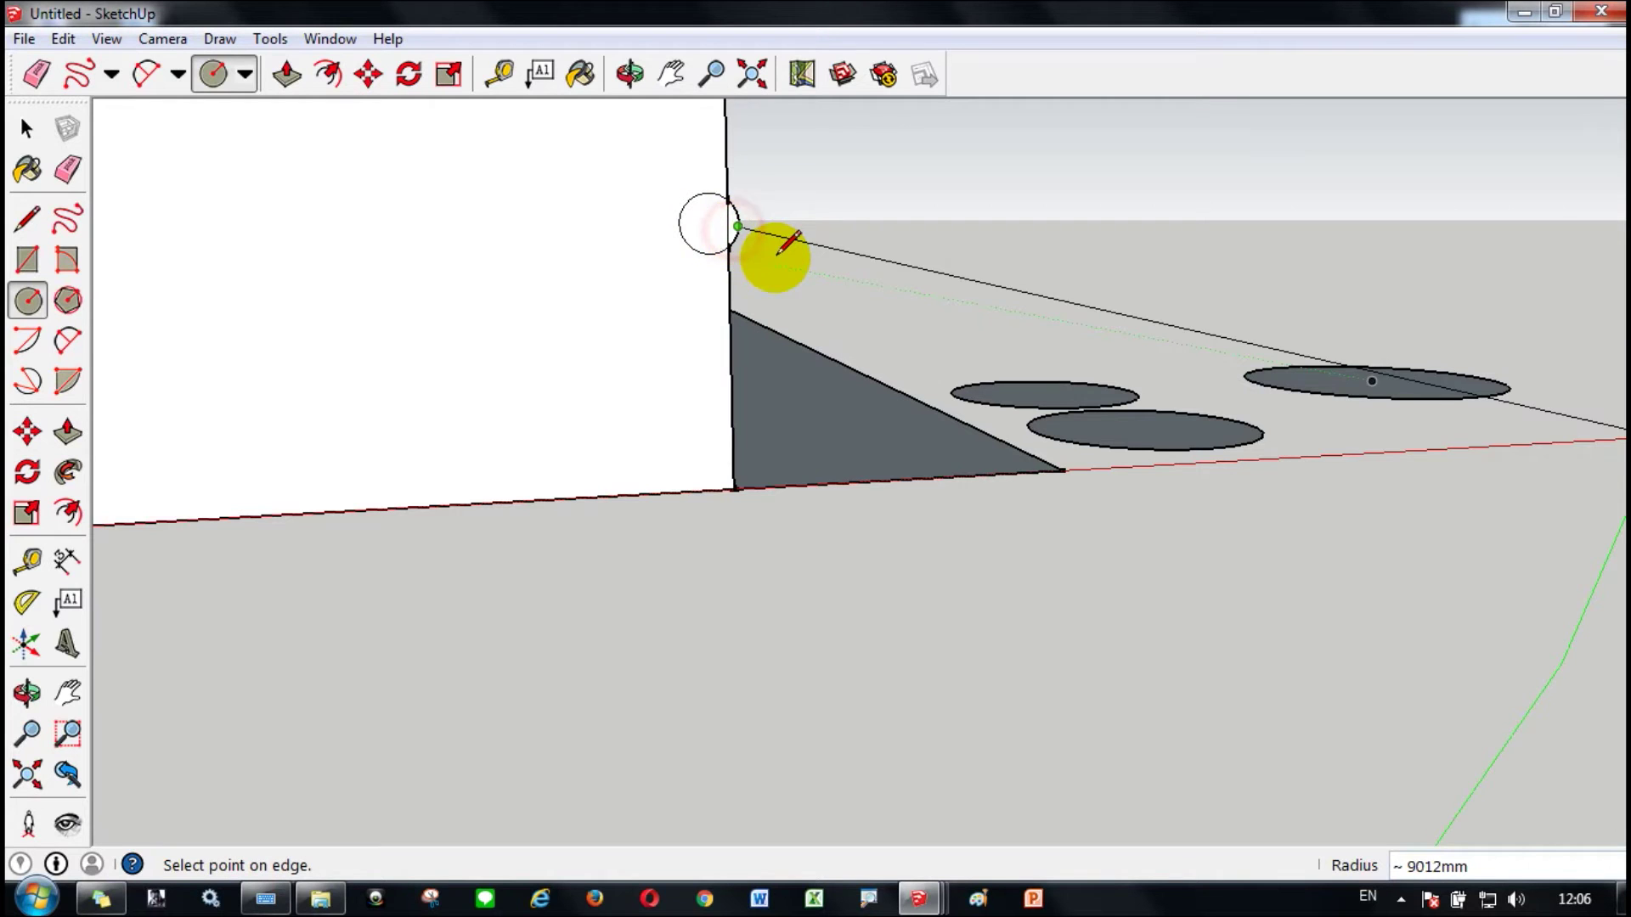
{"action": "left_click", "coordinate": [766, 227]}
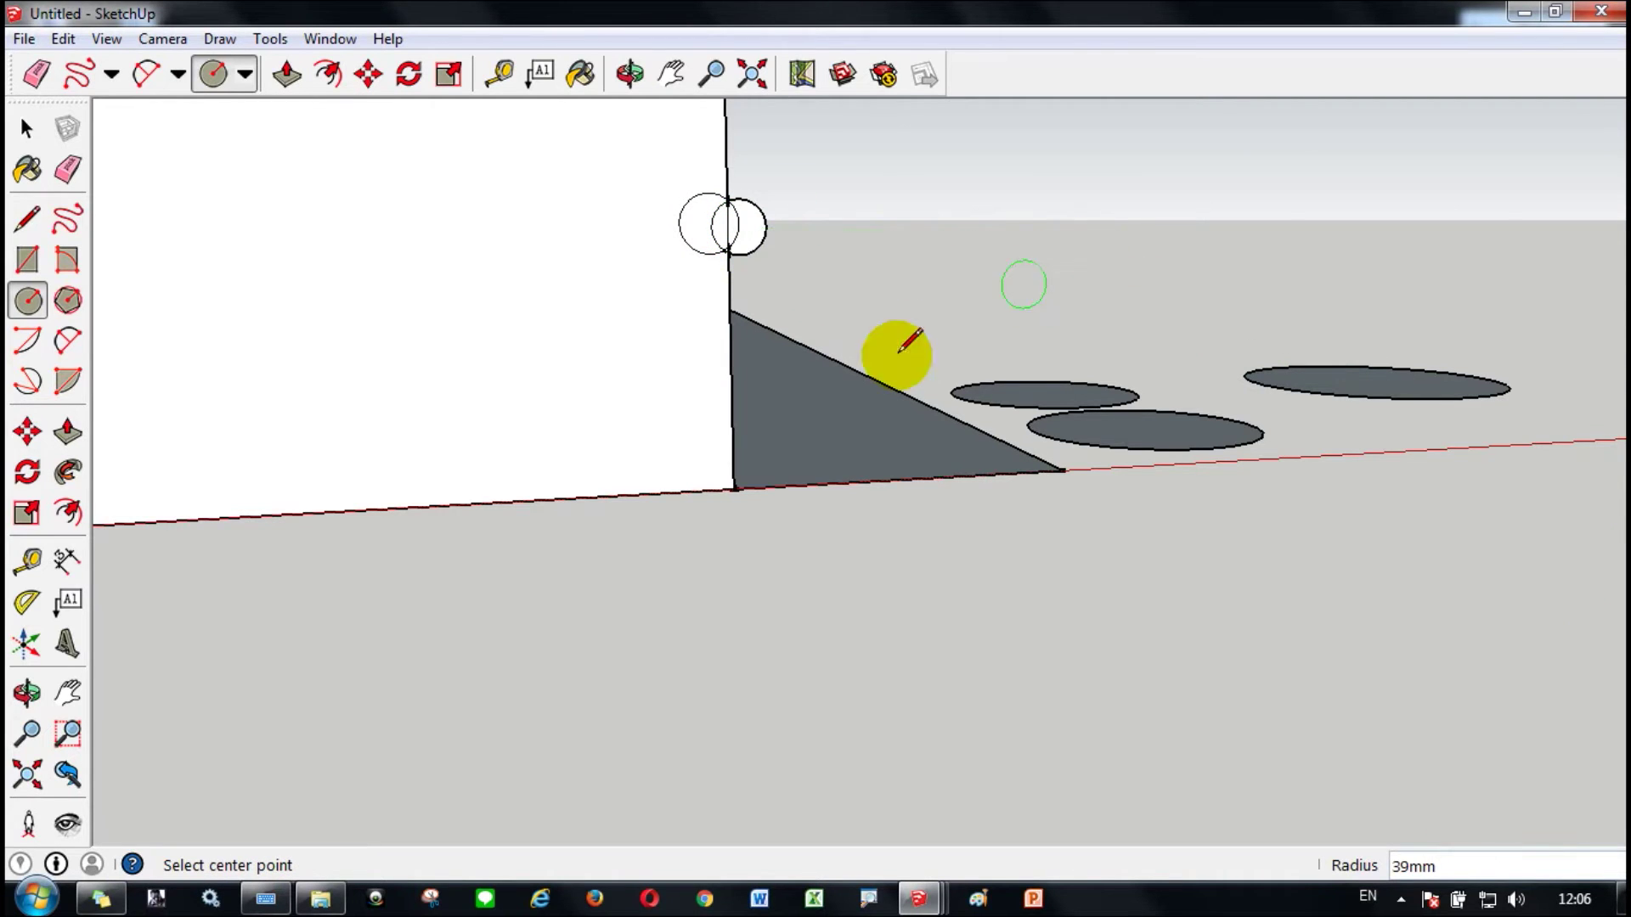
Draw an arc sweeping across the large wall face's right edge
{"action": "left_click", "coordinate": [20, 343]}
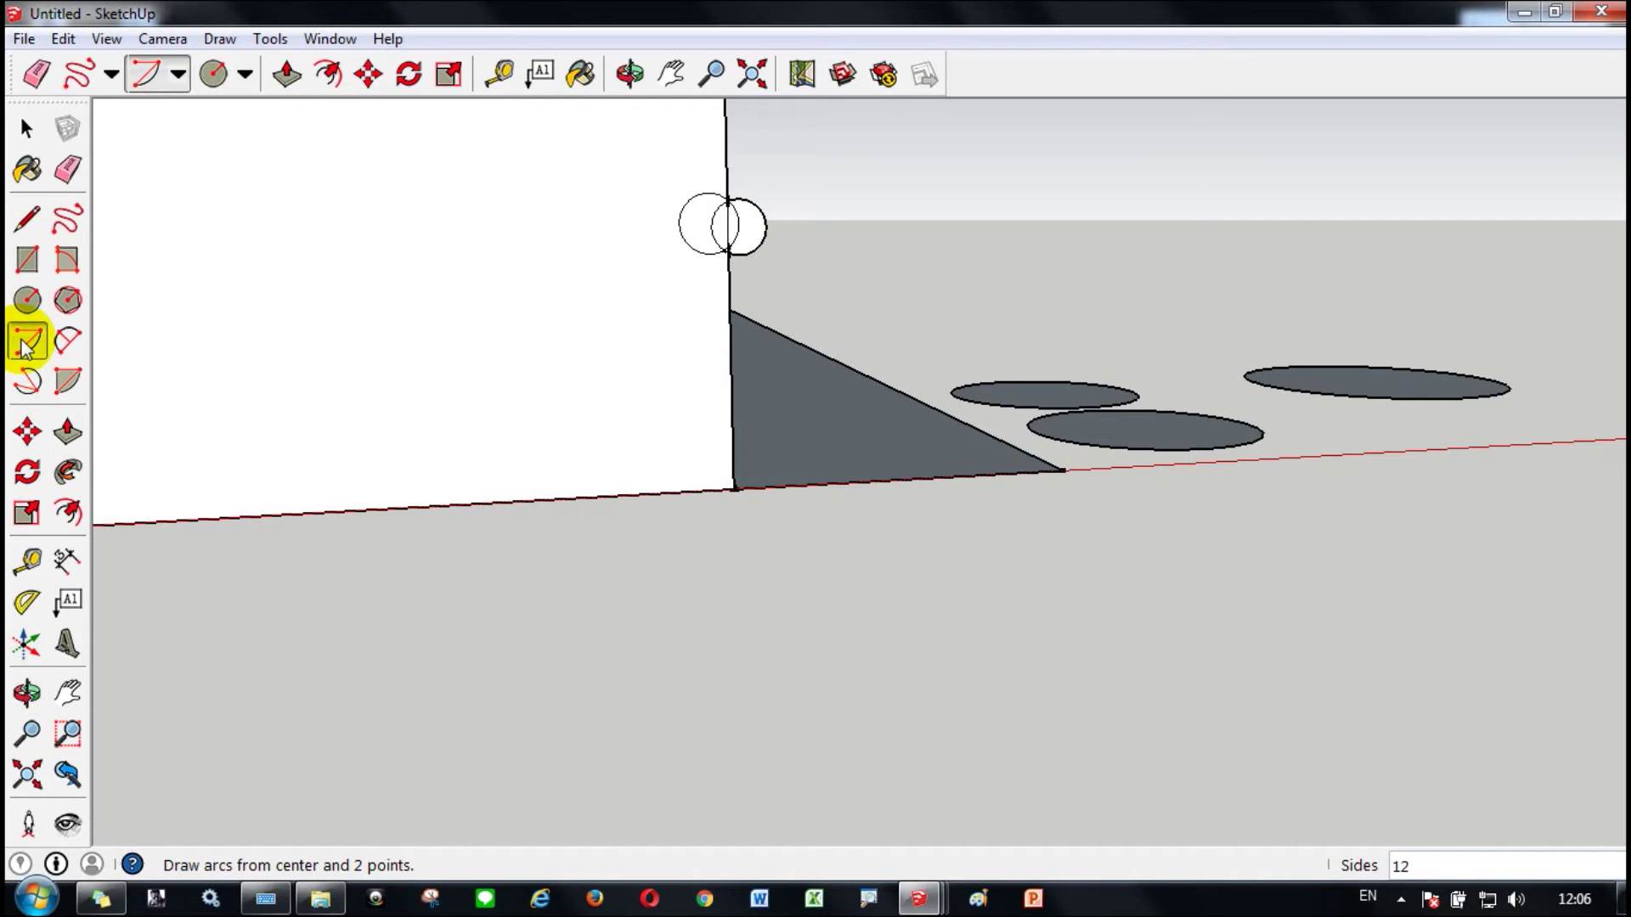
{"action": "middle_click_drag", "start_coordinate": [898, 487], "coordinate": [918, 375]}
{"action": "left_click", "coordinate": [632, 81]}
{"action": "left_click_drag", "start_coordinate": [1081, 277], "coordinate": [818, 397]}
{"action": "scroll", "coordinate": [994, 212], "scroll_direction": "up", "scroll_amount": 3}
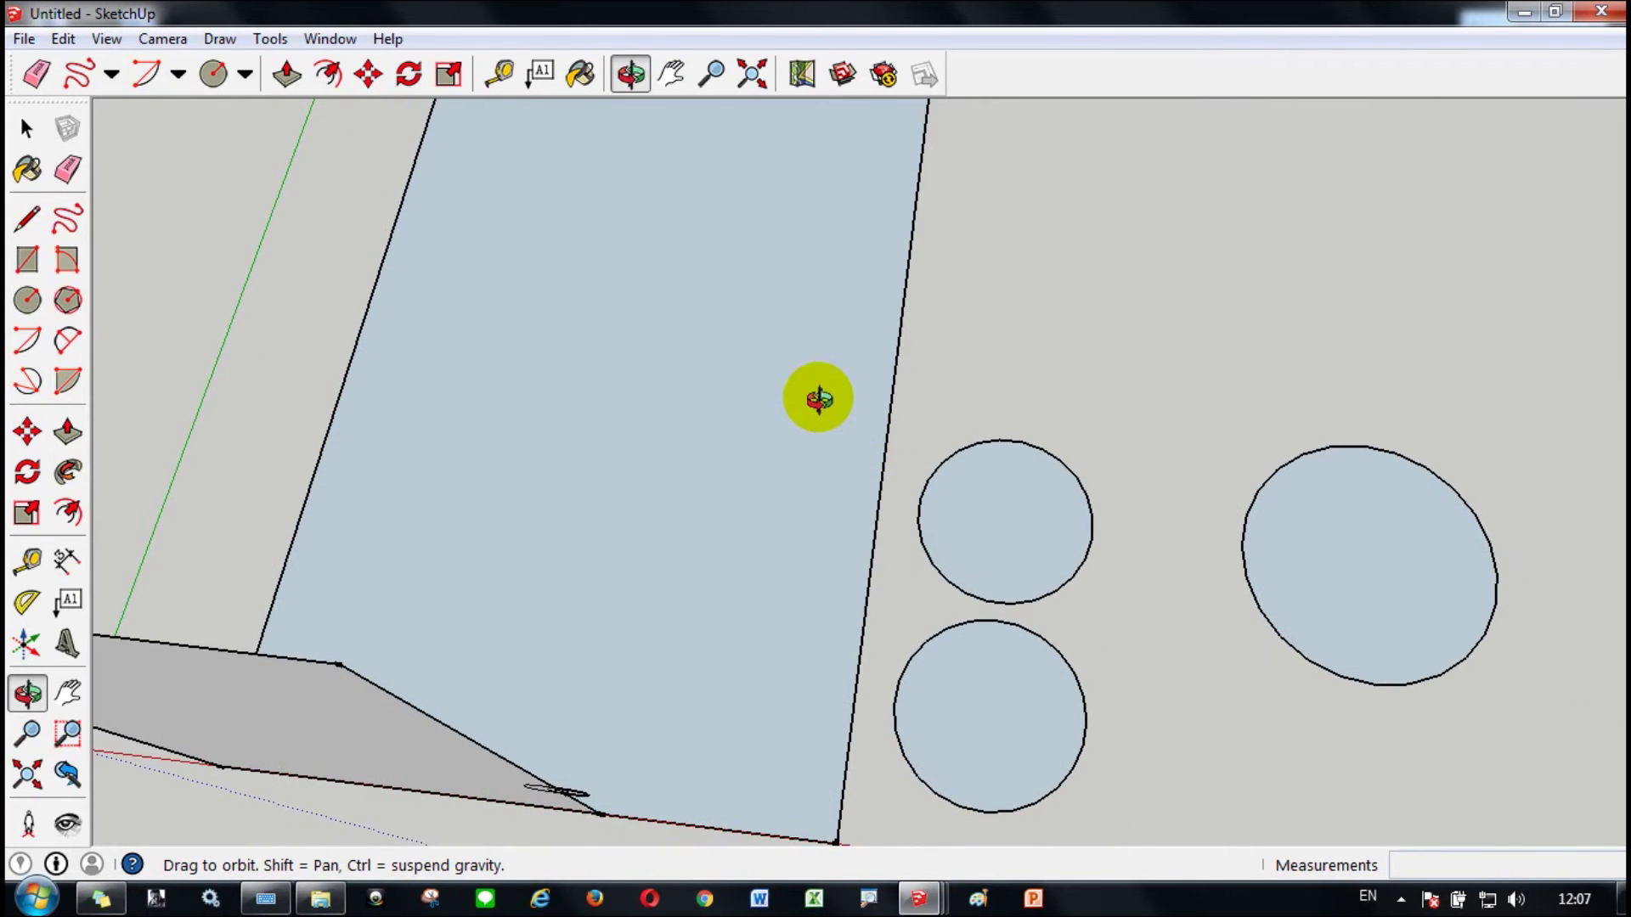
{"action": "left_click", "coordinate": [28, 342]}
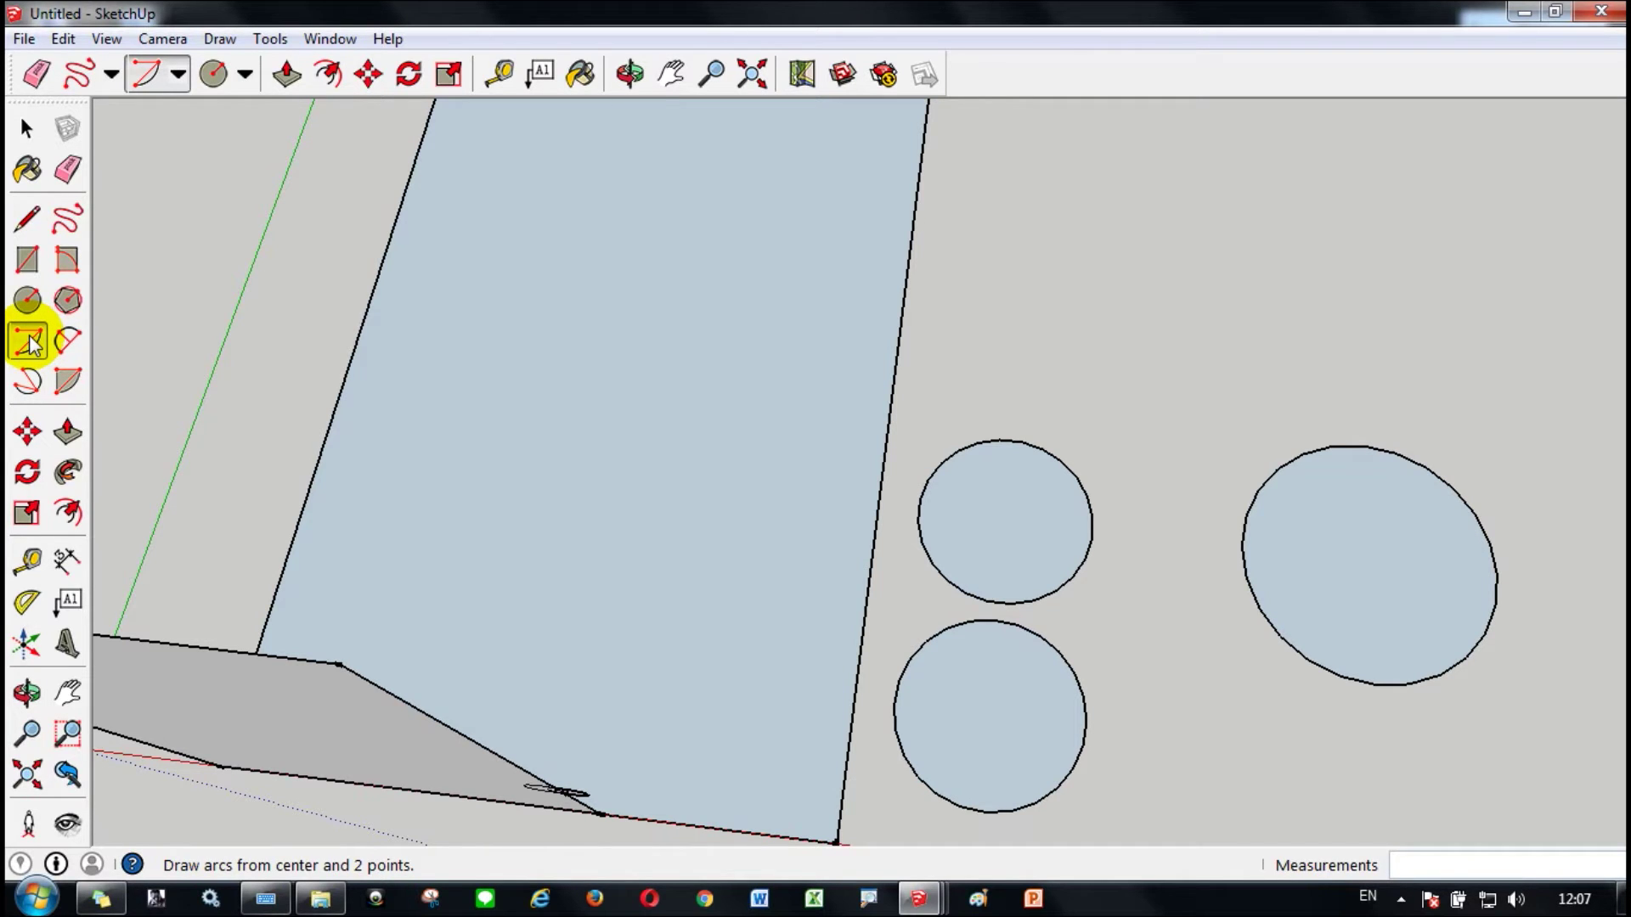
{"action": "left_click", "coordinate": [915, 213]}
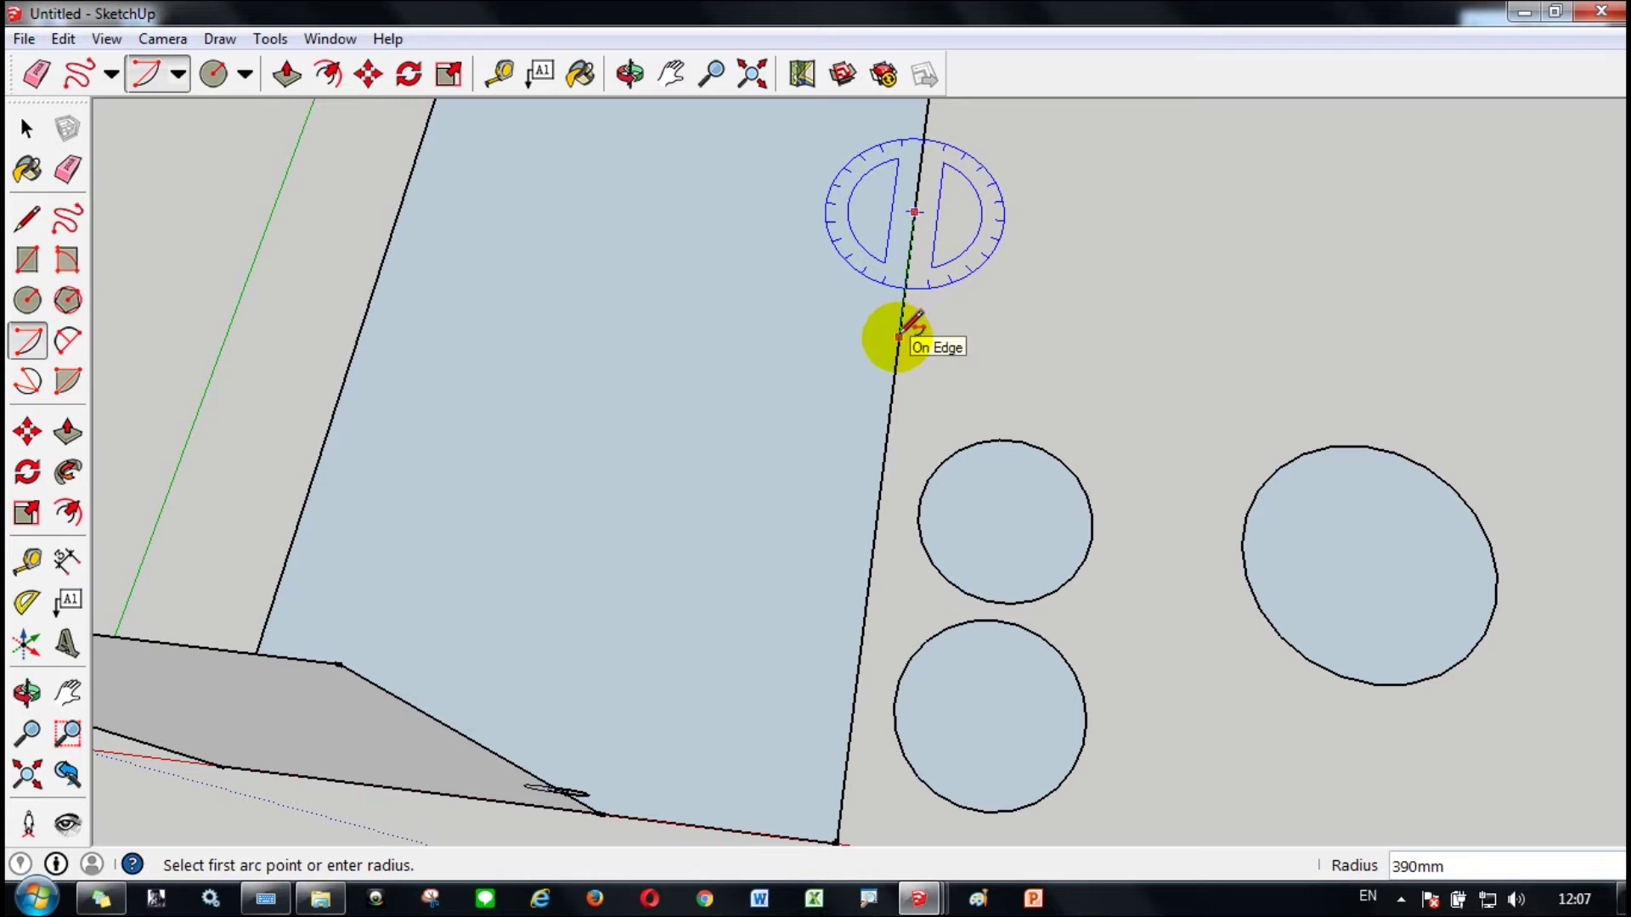
{"action": "scroll", "coordinate": [899, 333], "scroll_direction": "down", "scroll_amount": 3}
{"action": "scroll", "coordinate": [896, 335], "scroll_direction": "up", "scroll_amount": 1}
{"action": "scroll", "coordinate": [897, 335], "scroll_direction": "down", "scroll_amount": 1}
{"action": "scroll", "coordinate": [900, 322], "scroll_direction": "up", "scroll_amount": 3}
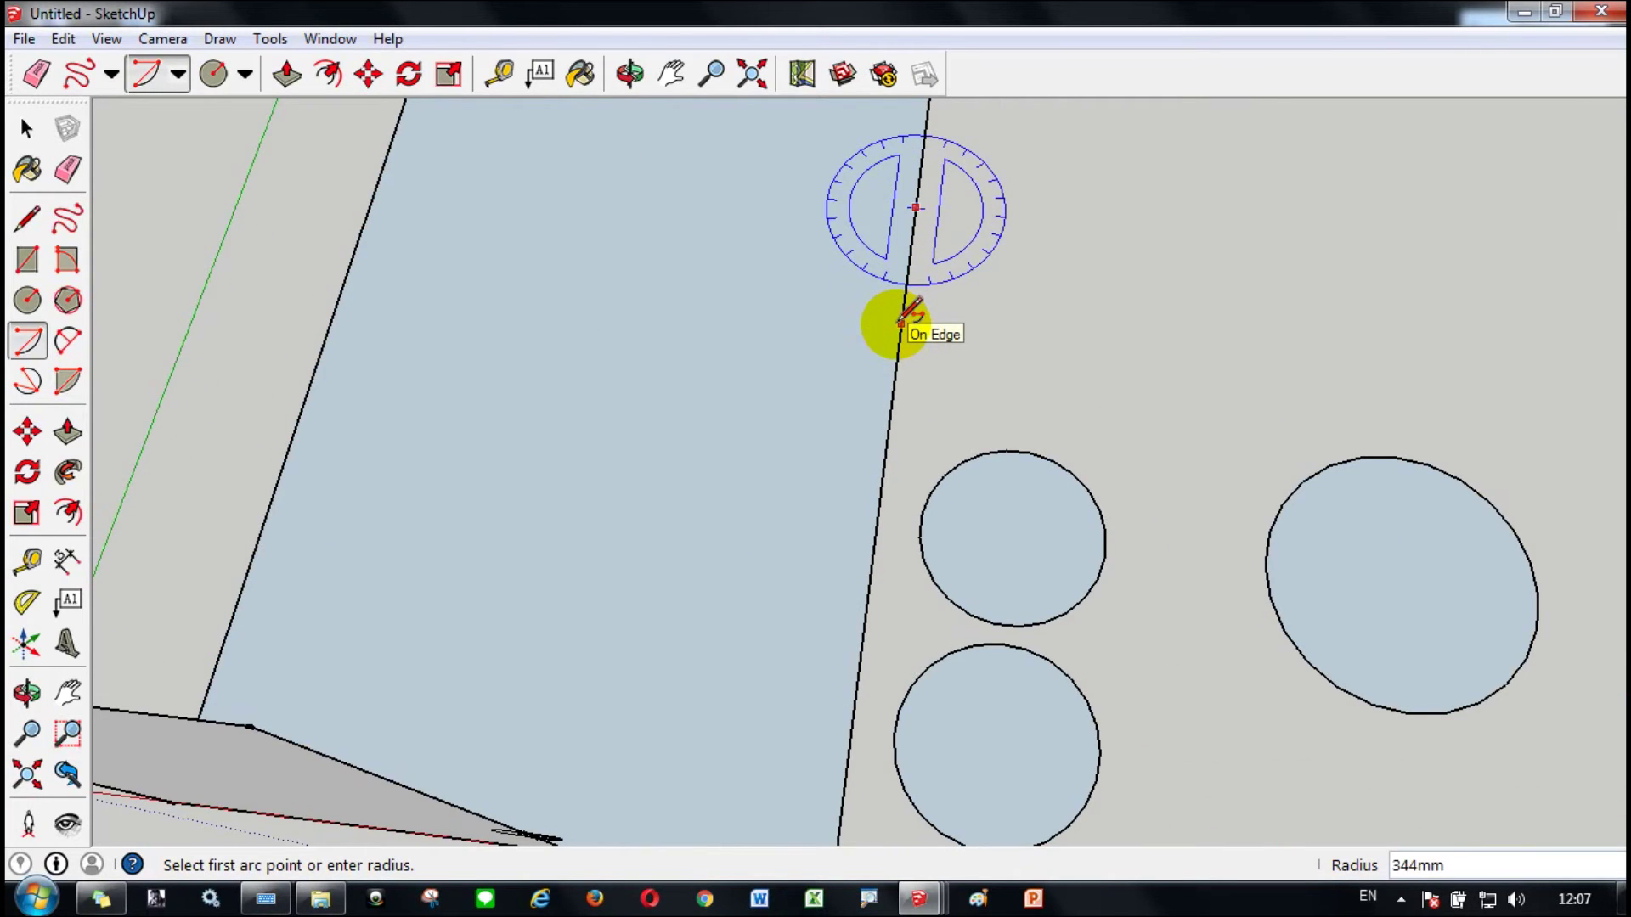
{"action": "left_click", "coordinate": [901, 323]}
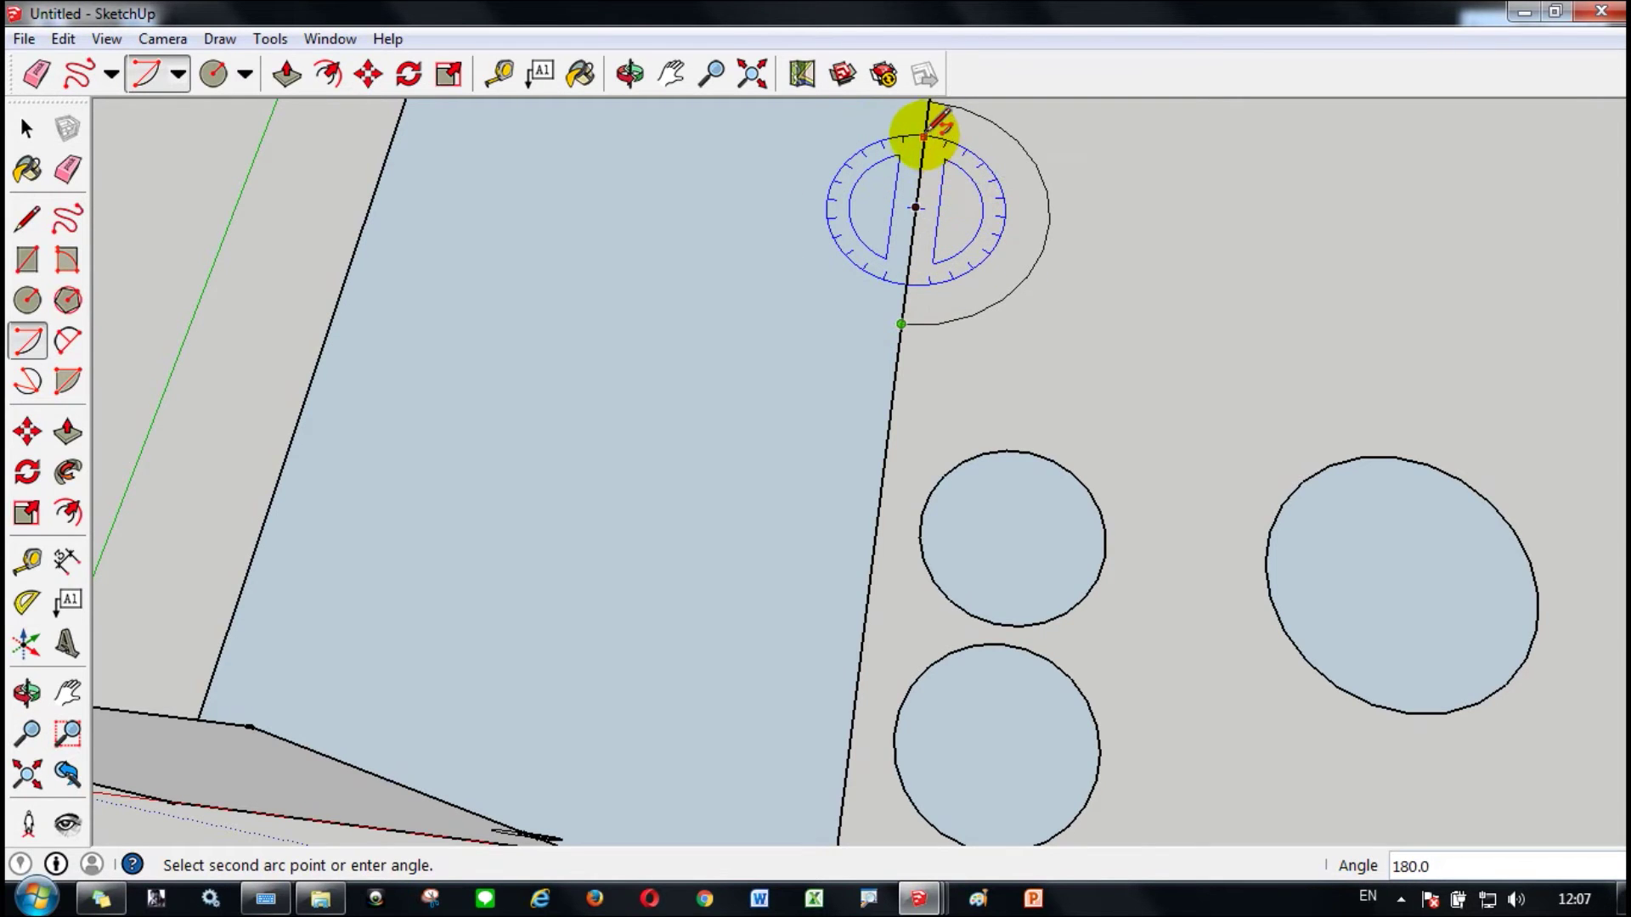
{"action": "left_click", "coordinate": [788, 218]}
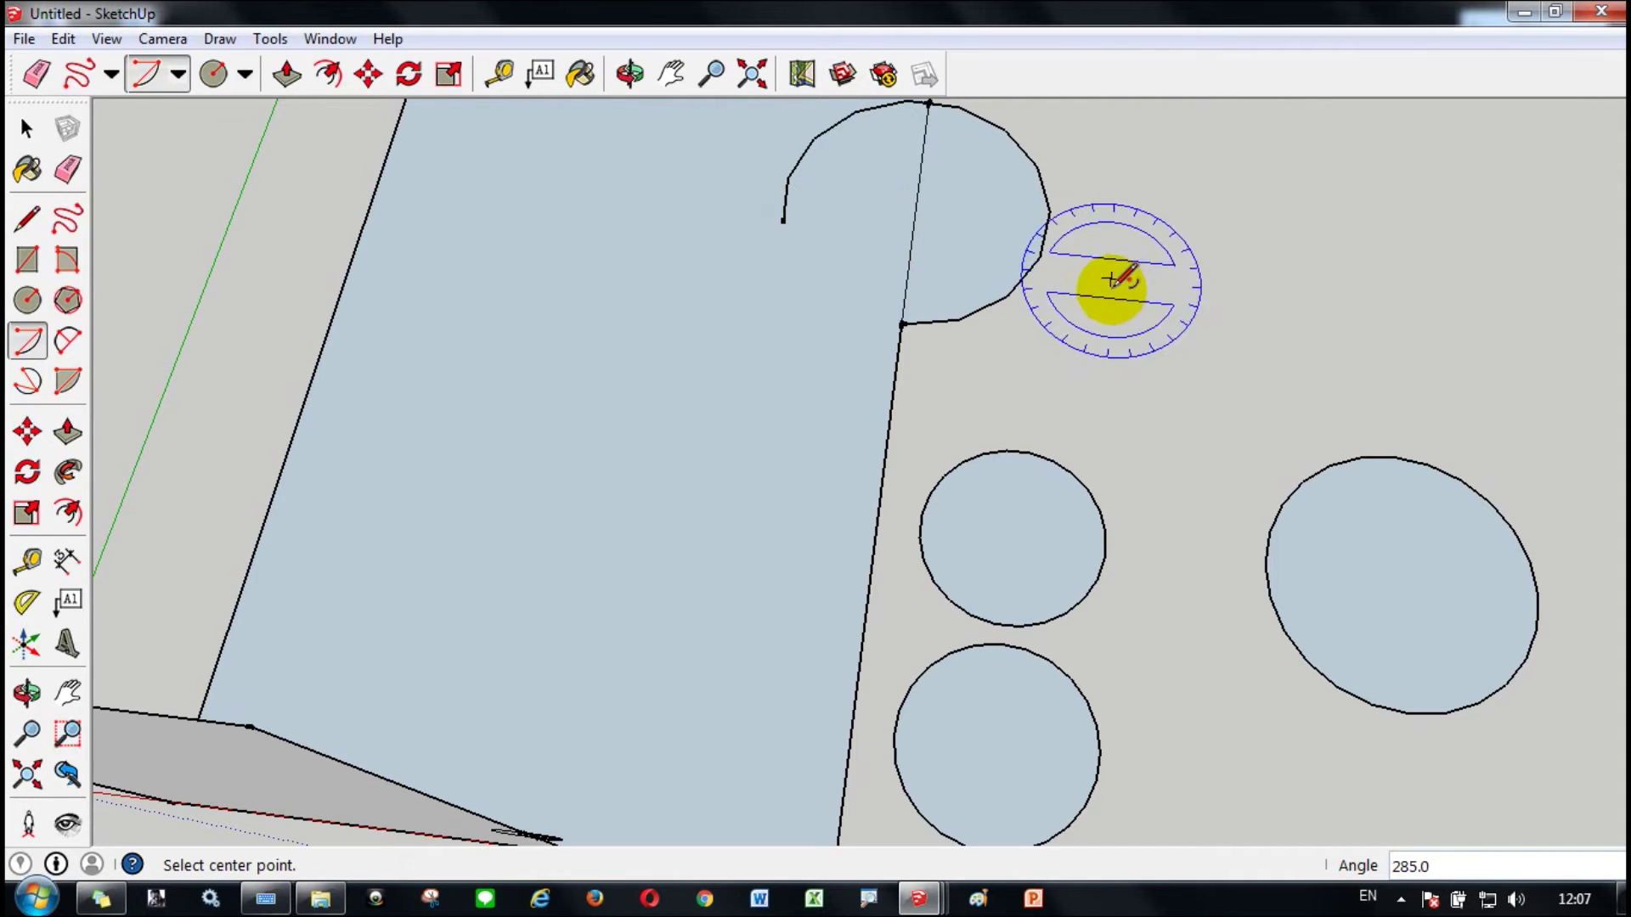
Draw a full 360° arc to form a many-sided disc on the ground
{"action": "left_click", "coordinate": [1275, 355]}
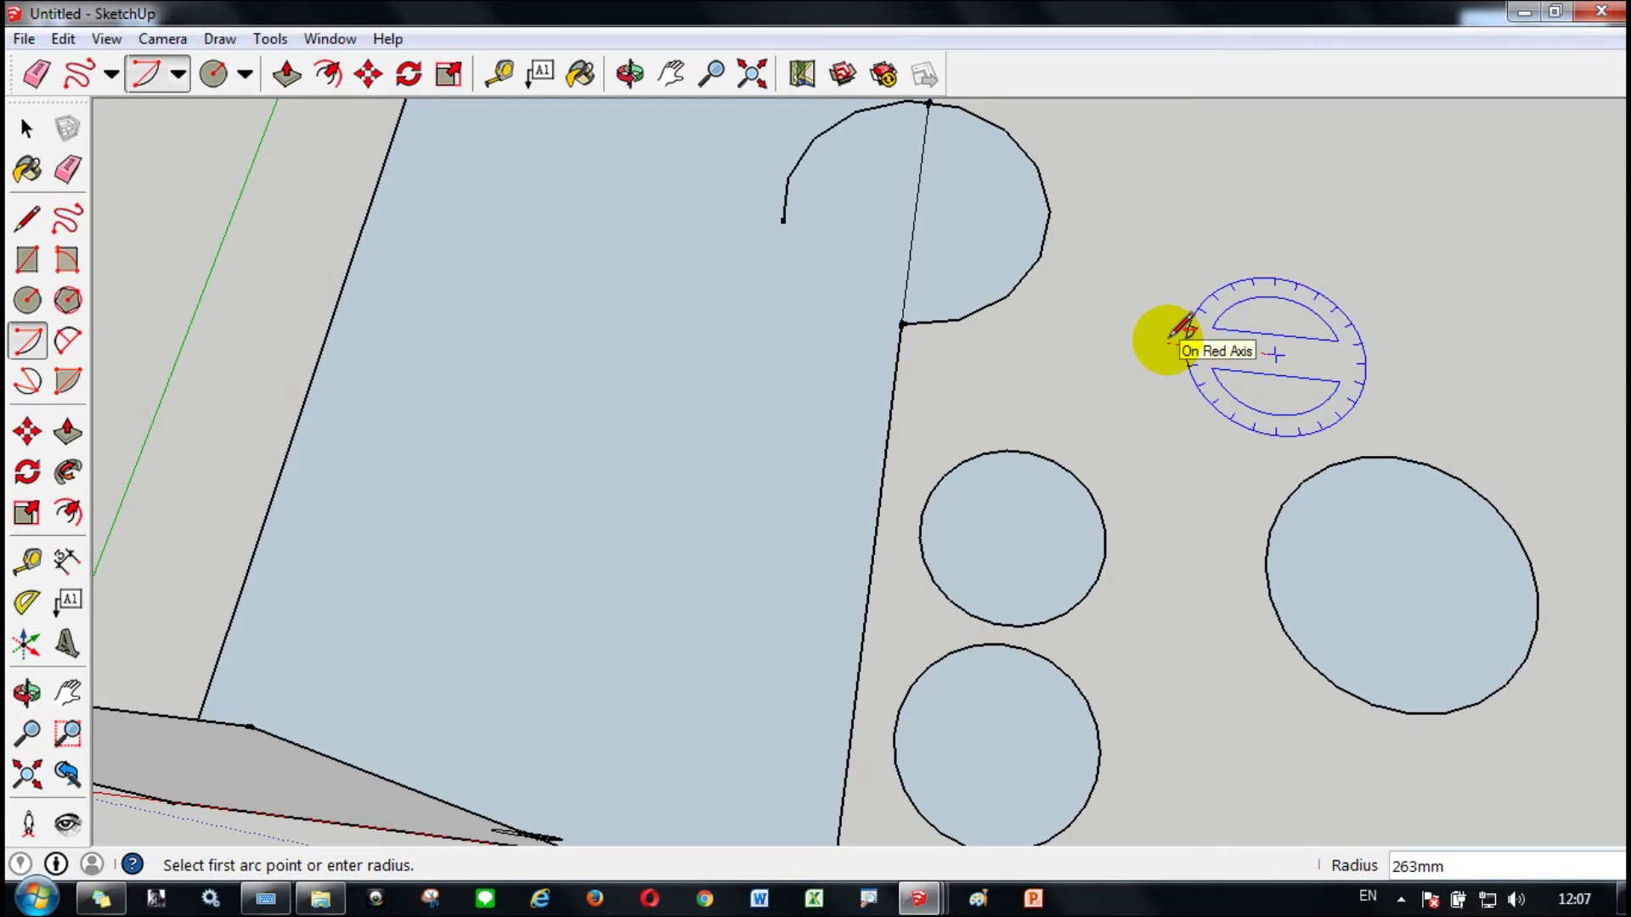
{"action": "left_click", "coordinate": [1167, 340]}
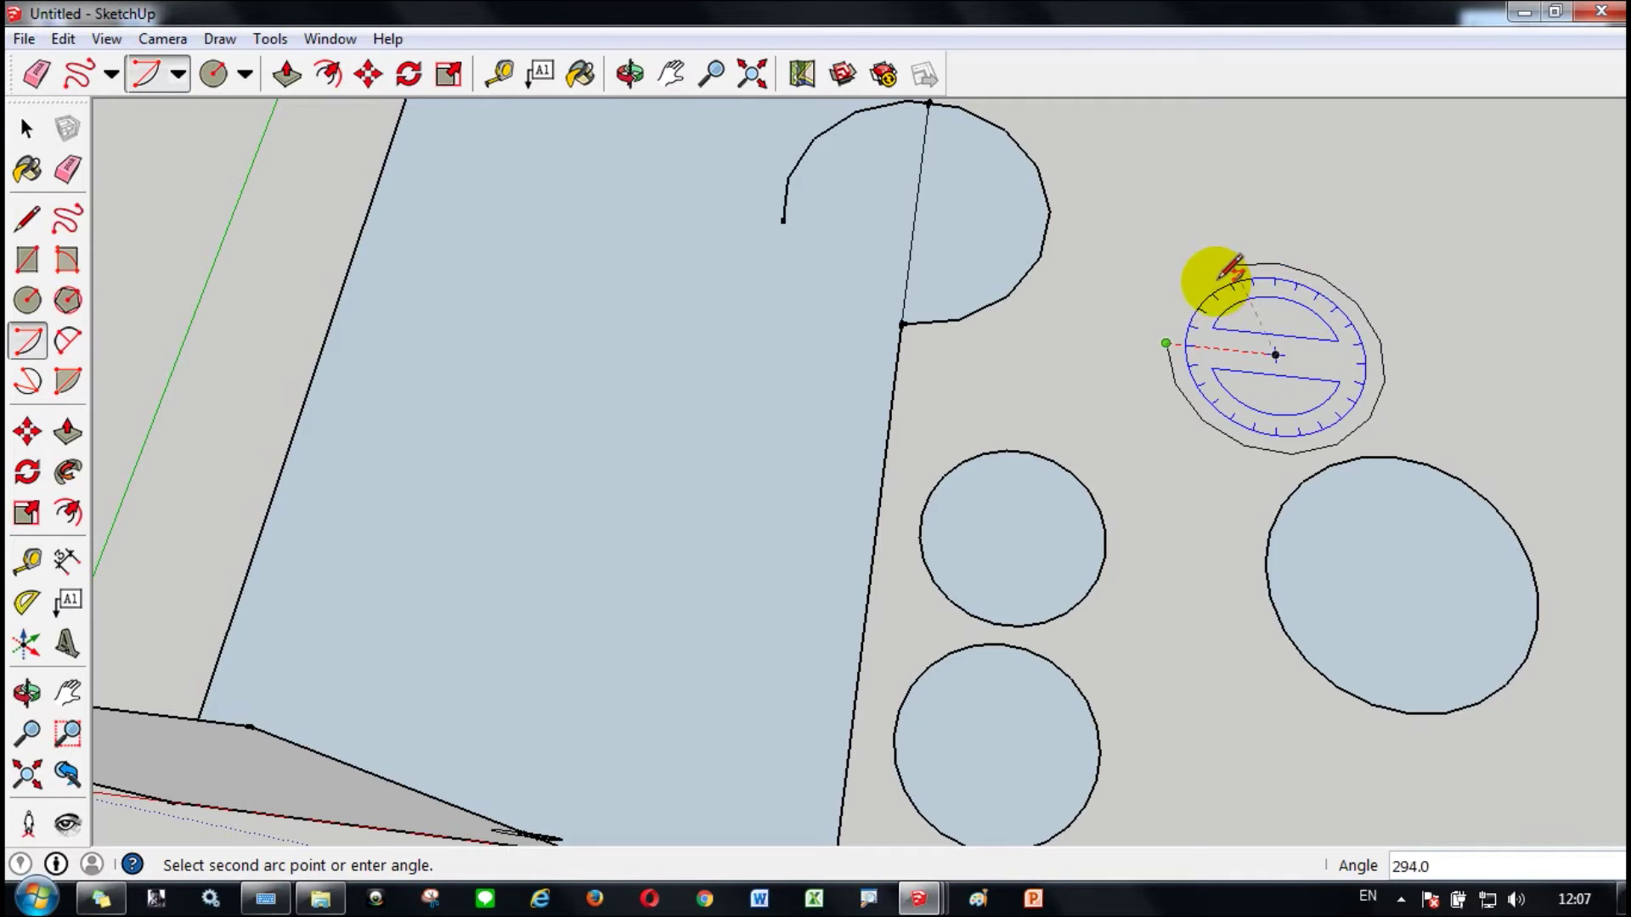
{"action": "left_click", "coordinate": [1165, 342]}
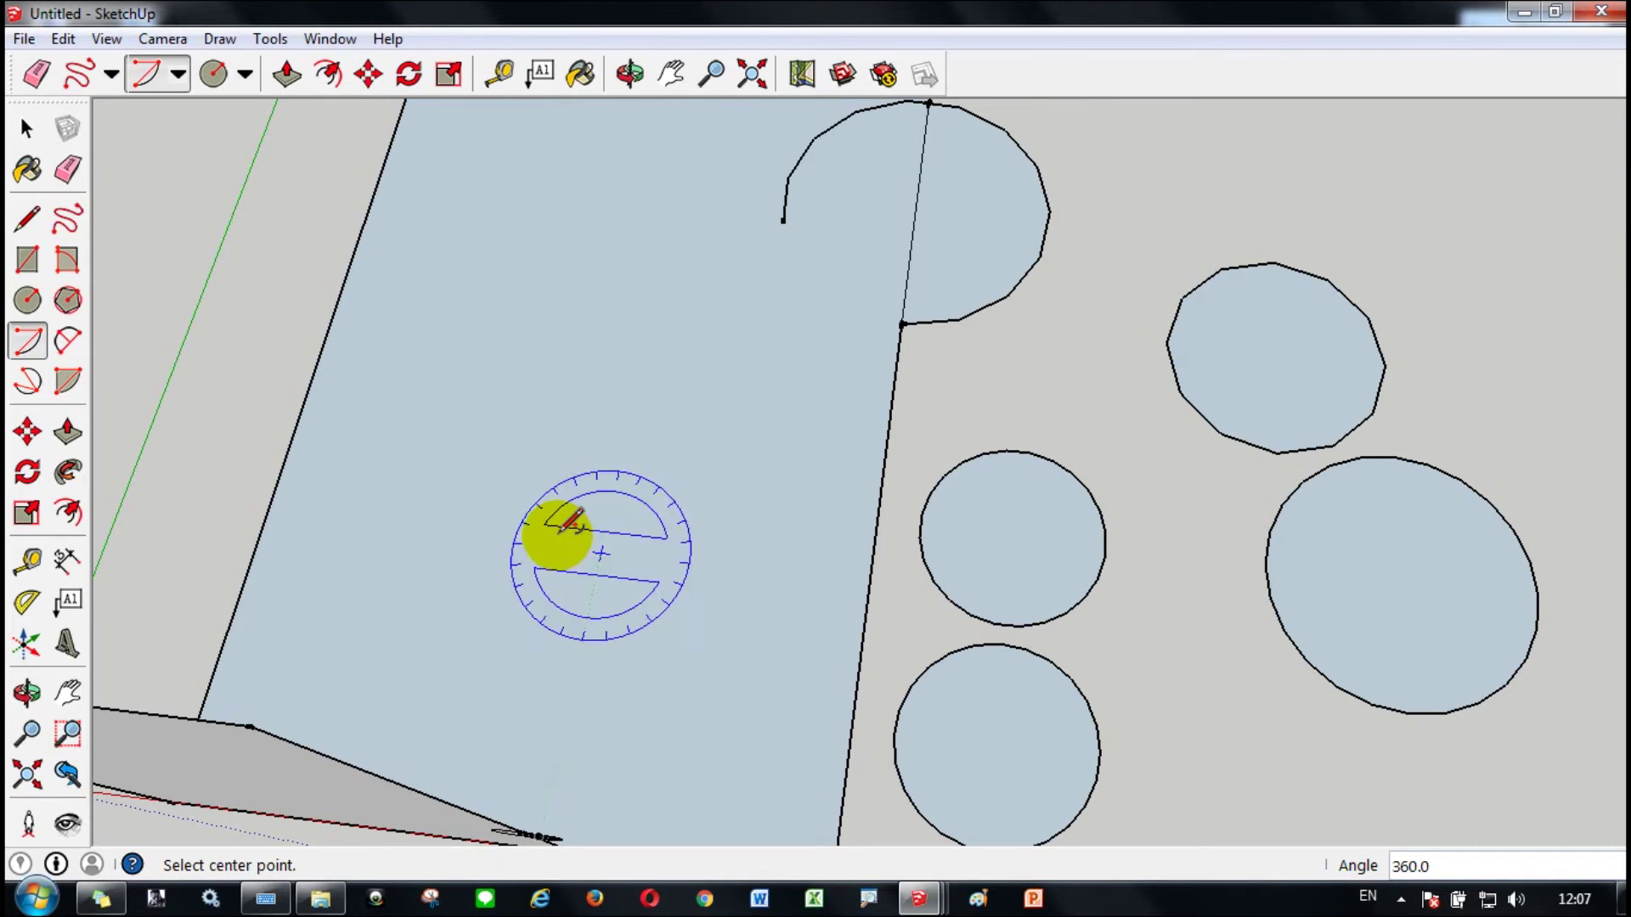
Draw a 688mm by 508mm rectangle on the ground along the red axis
{"action": "left_click", "coordinate": [68, 343]}
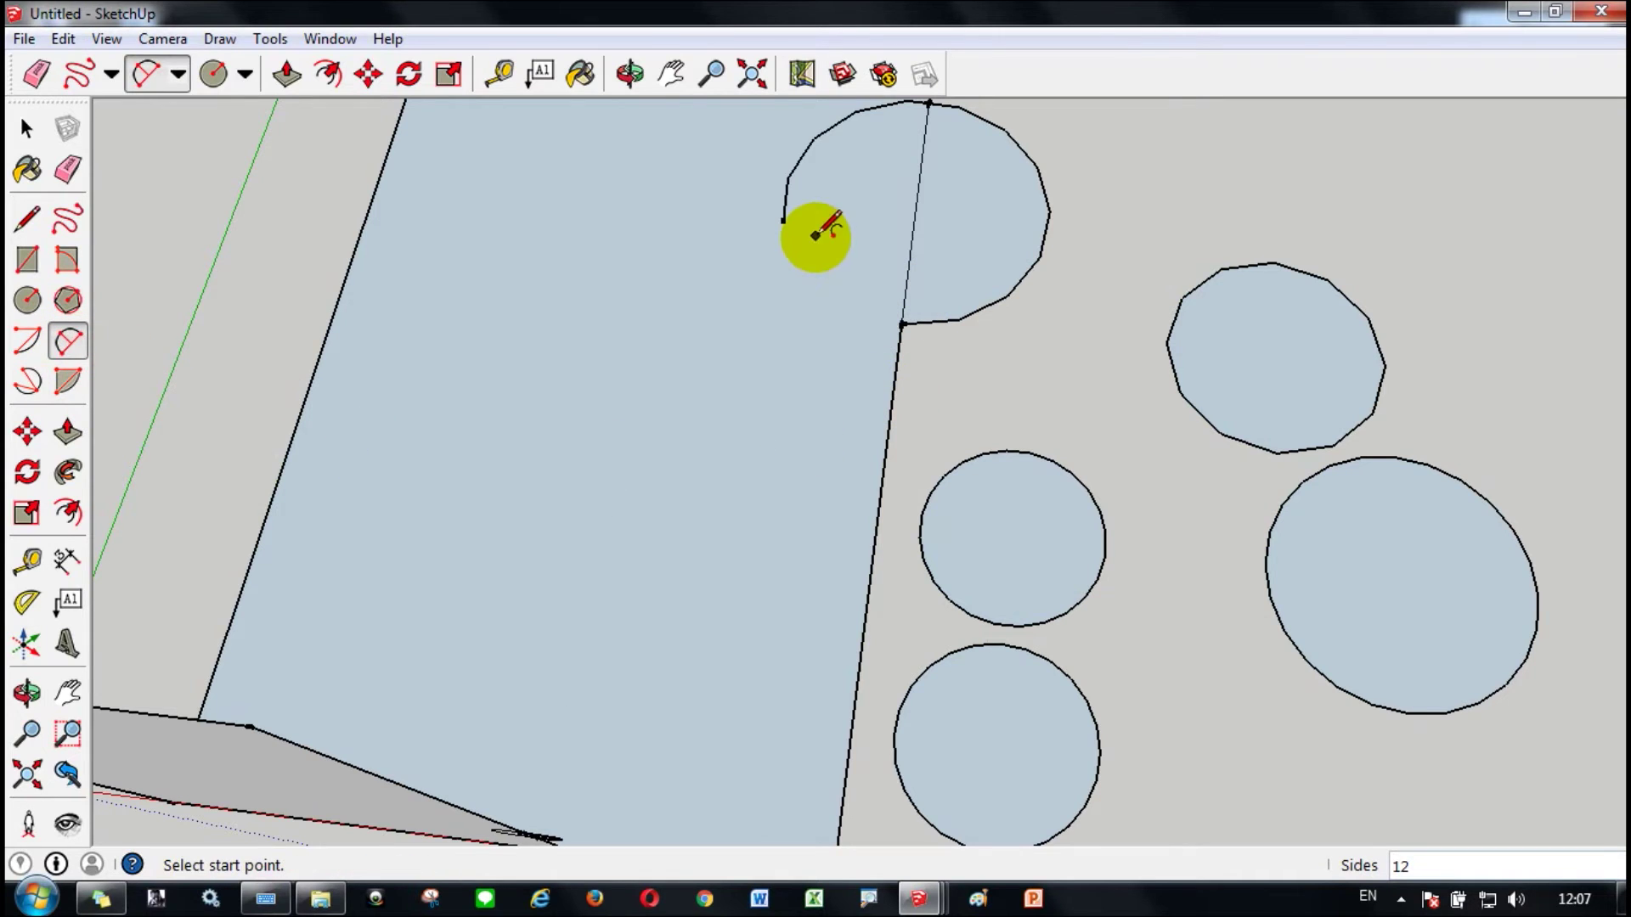
{"action": "left_click", "coordinate": [626, 74]}
{"action": "left_click_drag", "start_coordinate": [448, 462], "coordinate": [575, 230]}
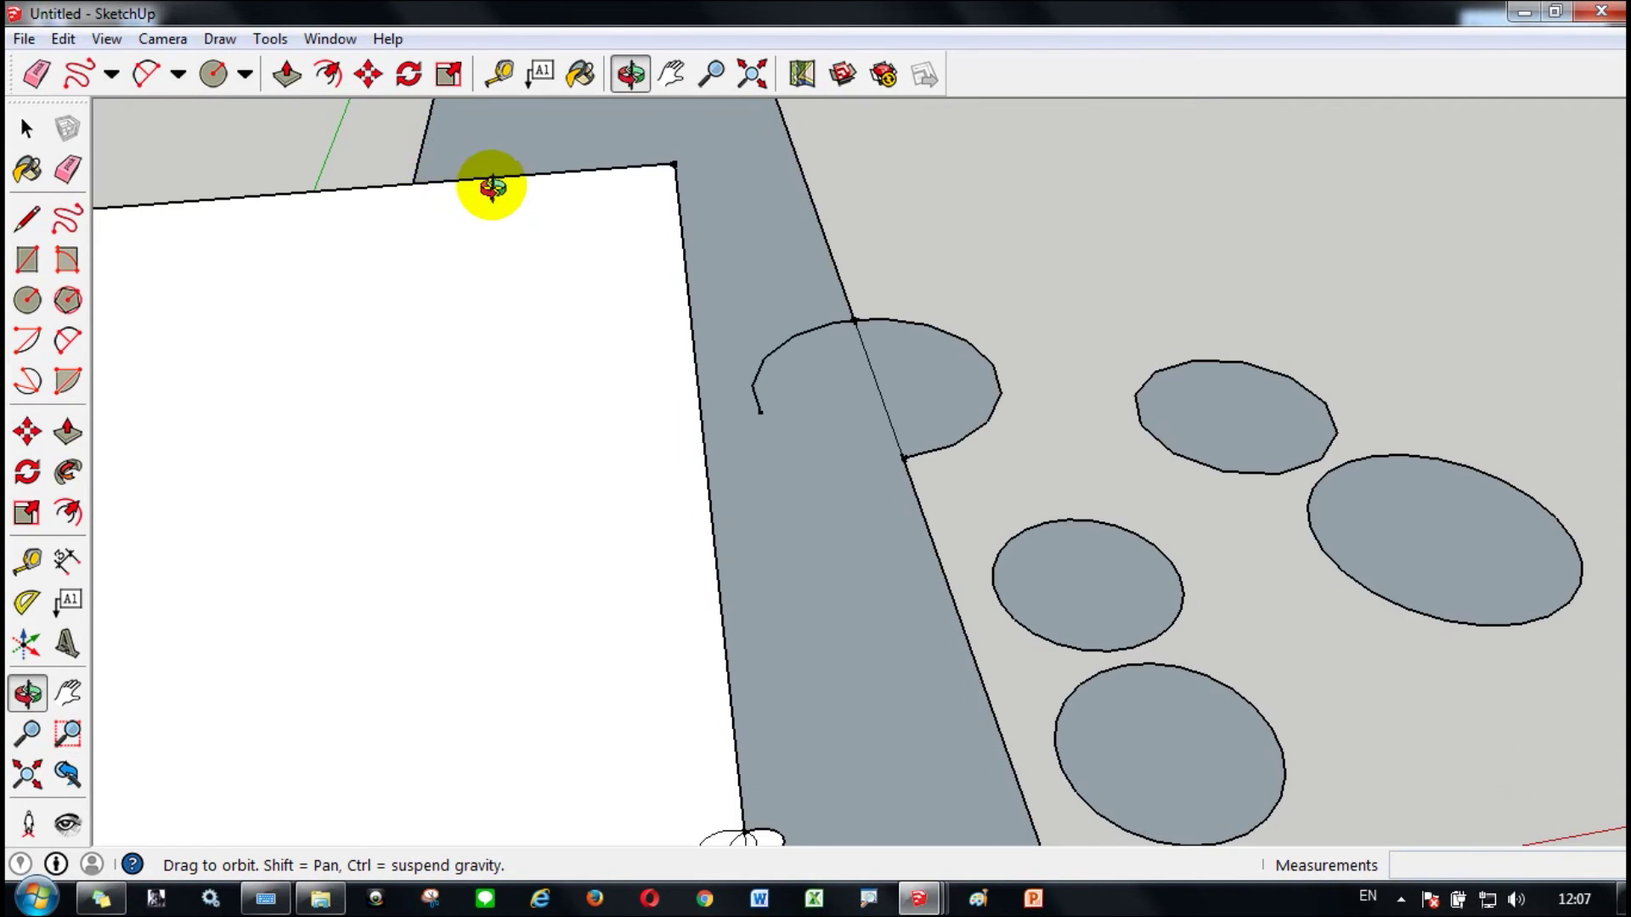
{"action": "left_click_drag", "start_coordinate": [491, 182], "coordinate": [427, 161]}
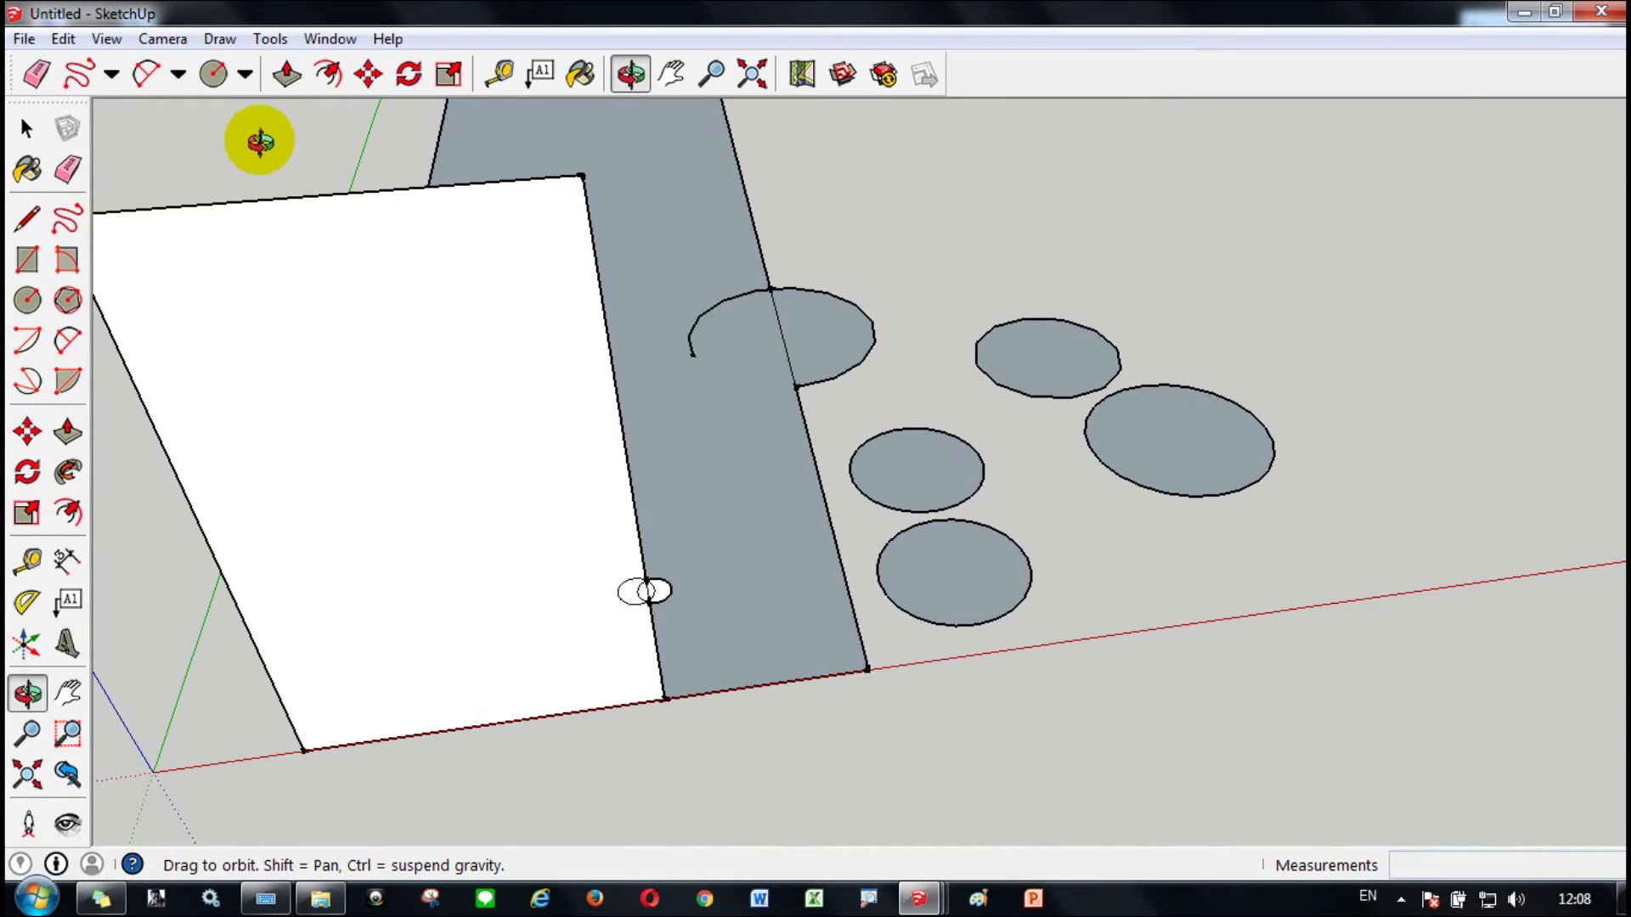
{"action": "left_click", "coordinate": [27, 259]}
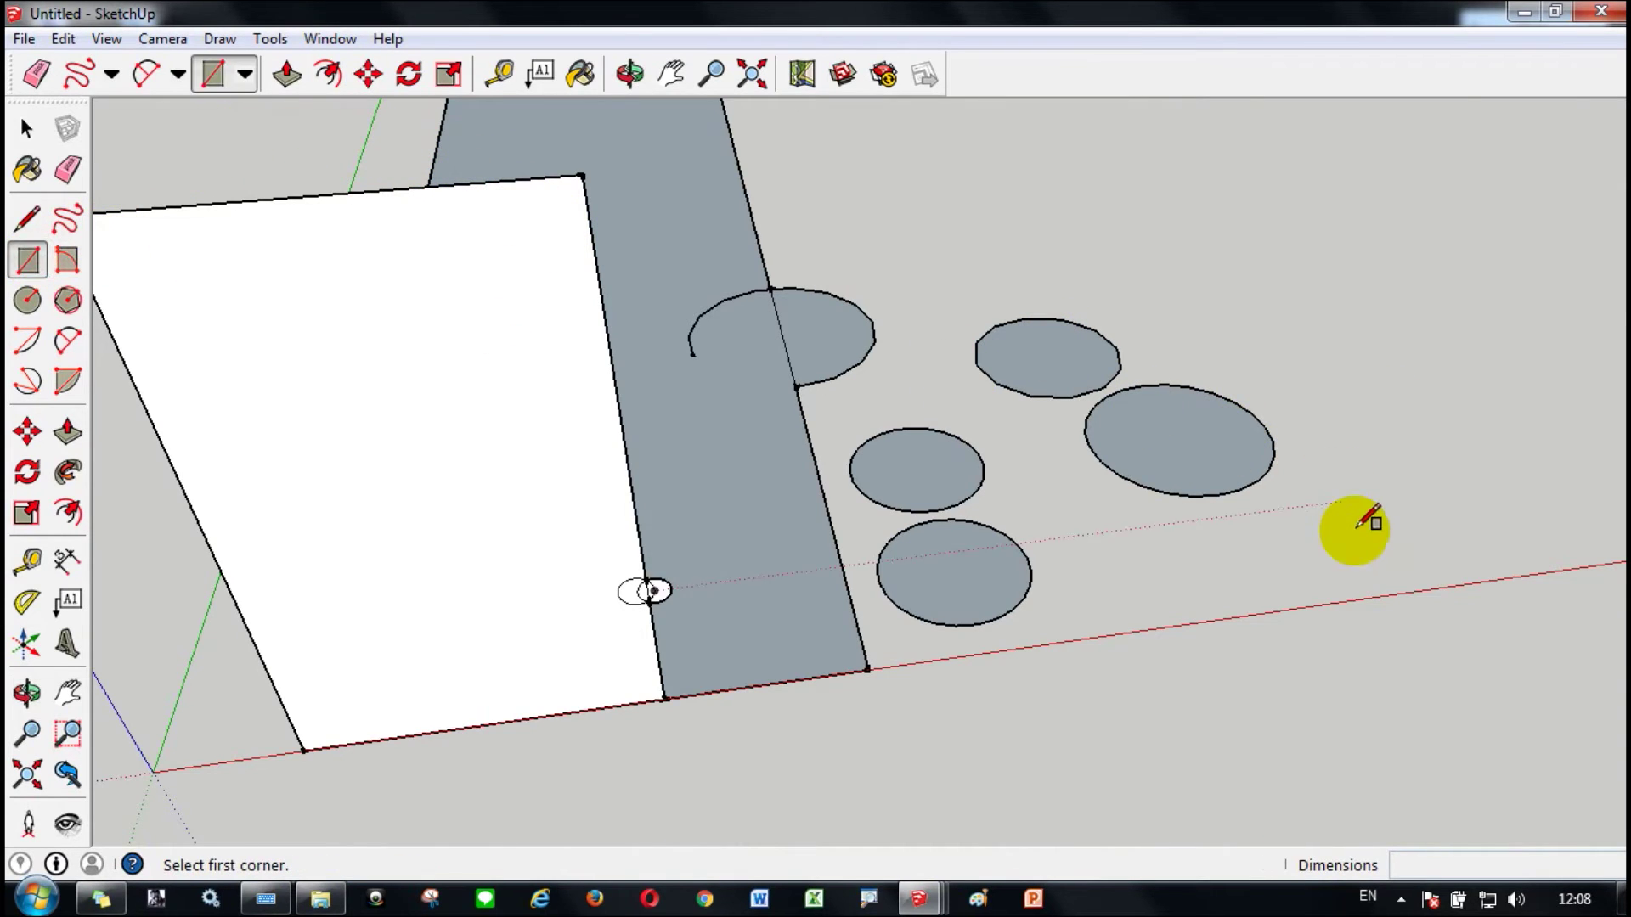
{"action": "left_click", "coordinate": [1377, 596]}
{"action": "left_click", "coordinate": [1491, 455]}
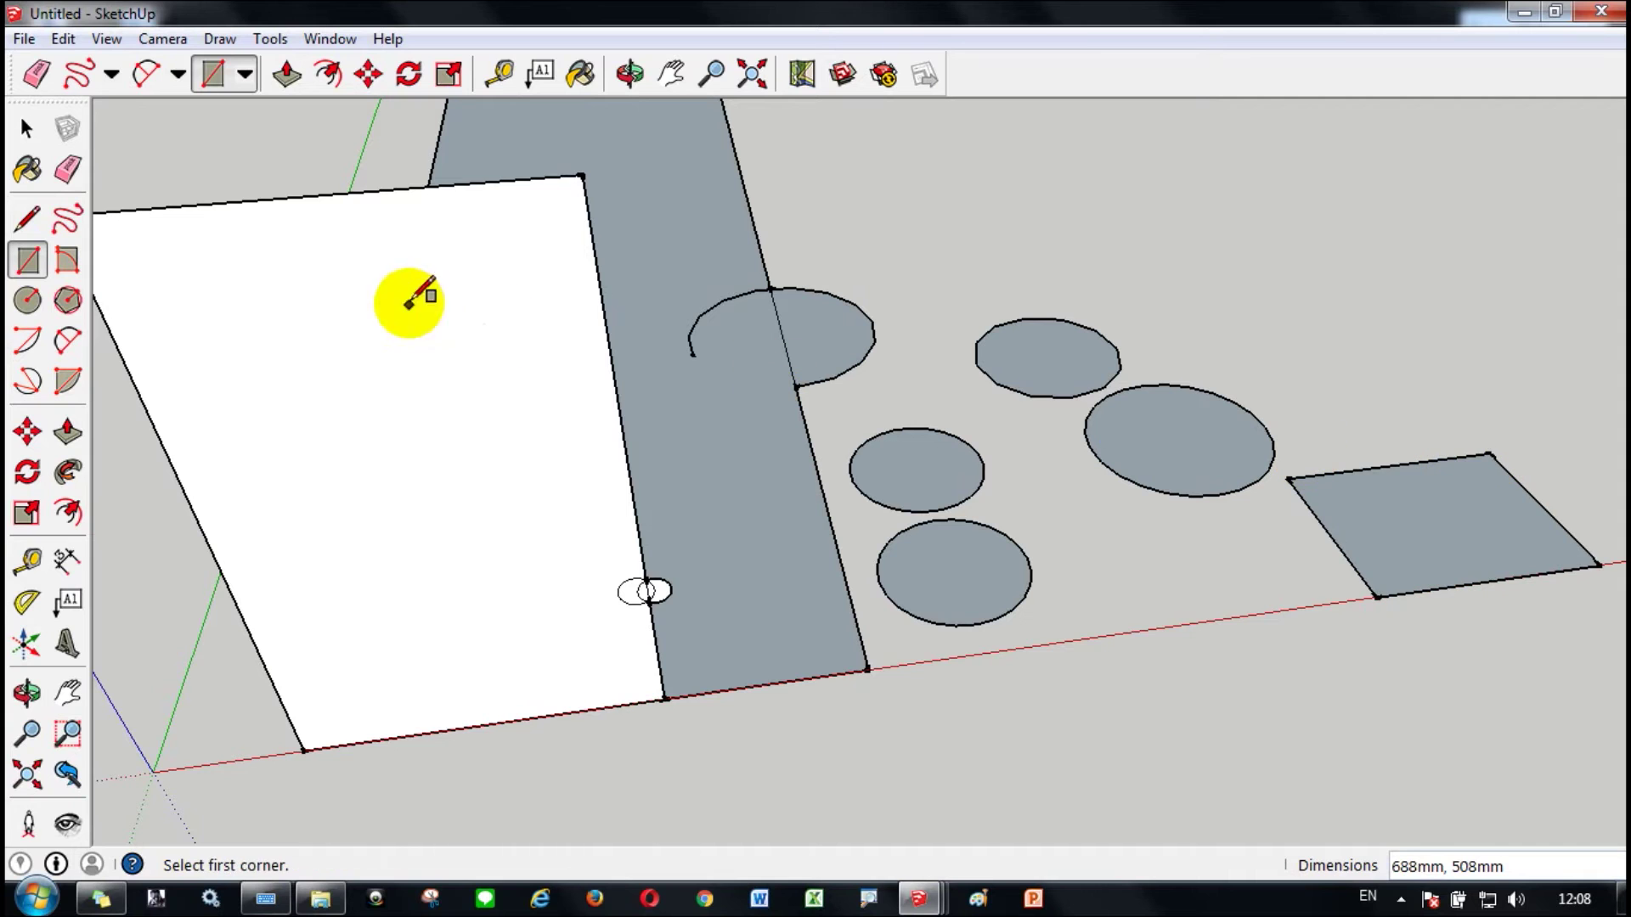
Trace a 2-point arc from the rectangle's top edge to its right edge, bulging to round the corner
{"action": "left_click", "coordinate": [671, 74]}
{"action": "left_click_drag", "start_coordinate": [1164, 548], "coordinate": [808, 539]}
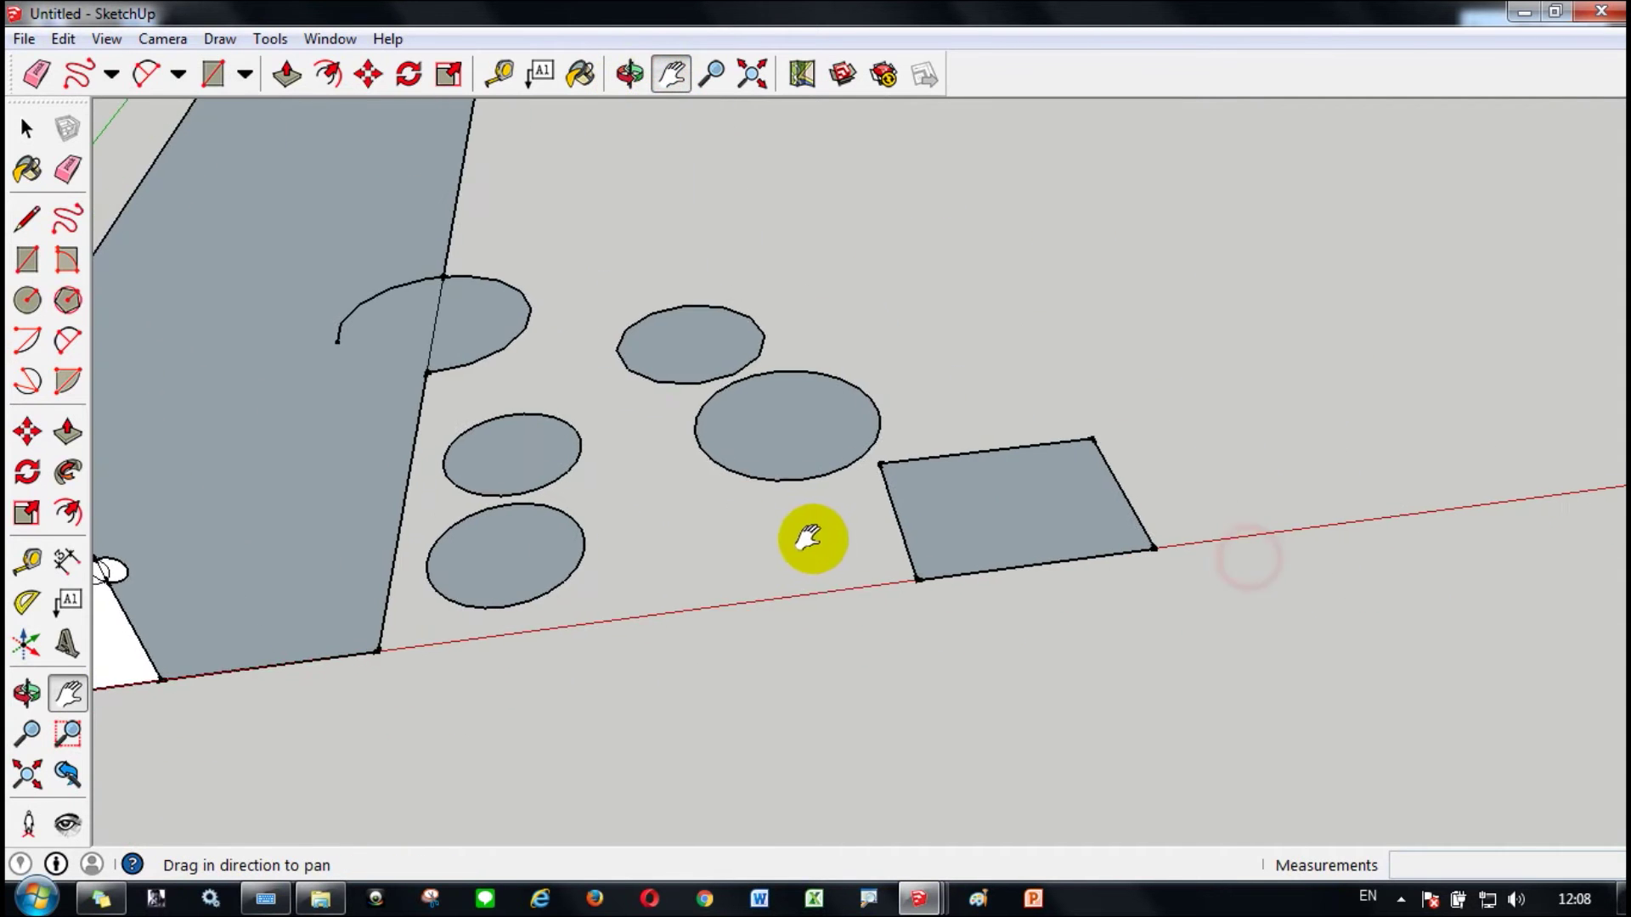
{"action": "left_click", "coordinate": [630, 74]}
{"action": "left_click_drag", "start_coordinate": [940, 341], "coordinate": [930, 673]}
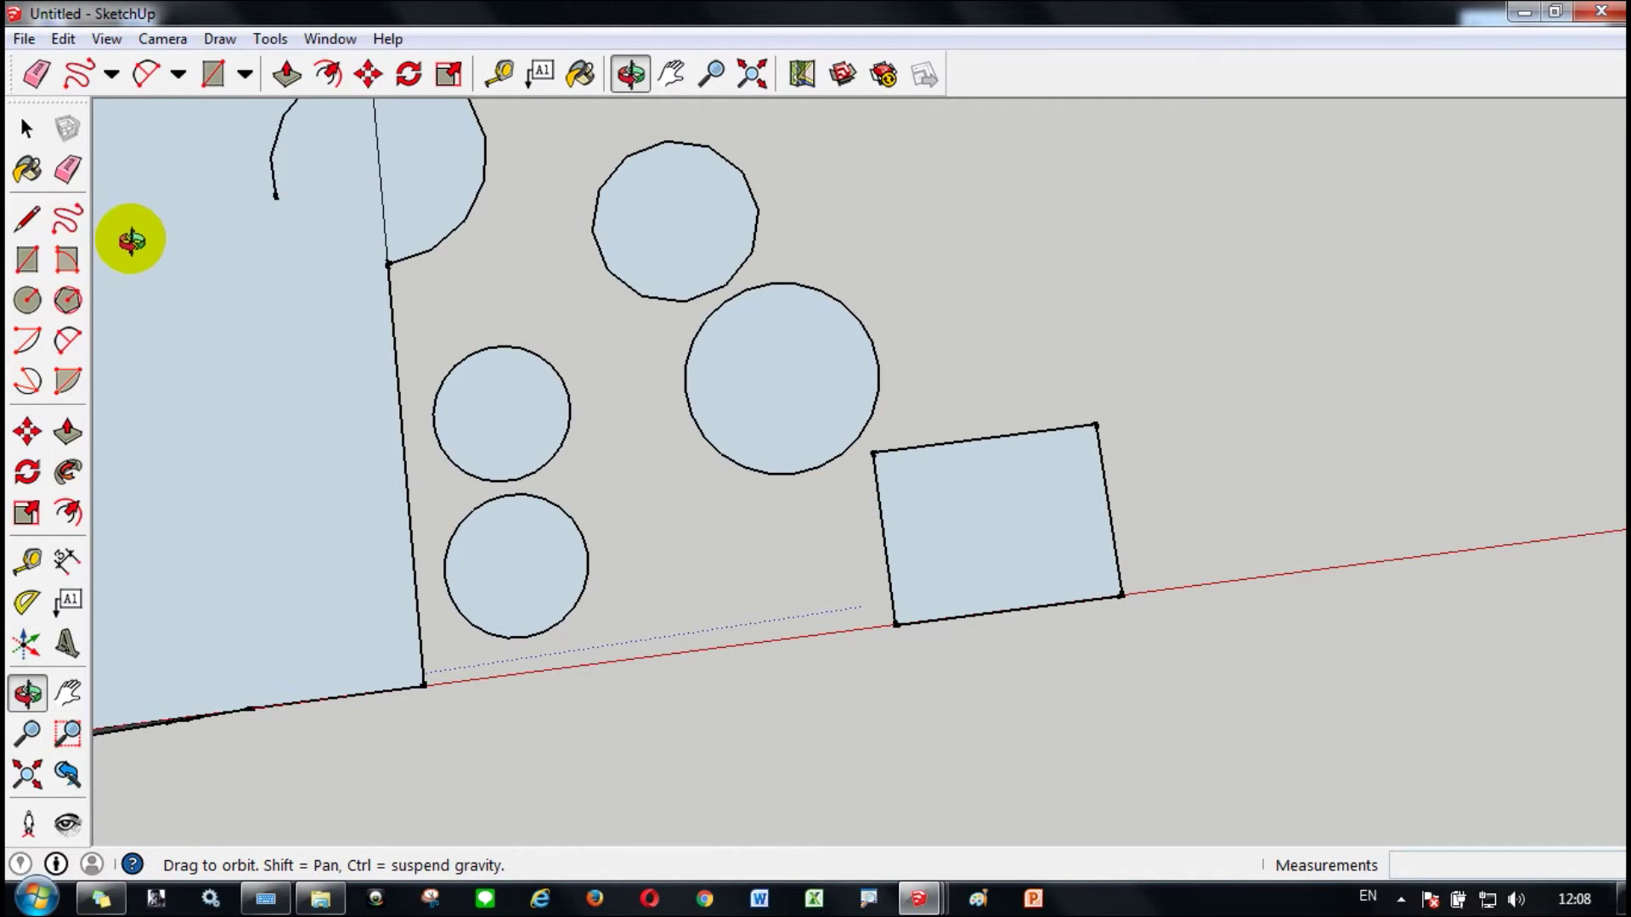
{"action": "left_click", "coordinate": [68, 341]}
{"action": "left_click", "coordinate": [983, 438]}
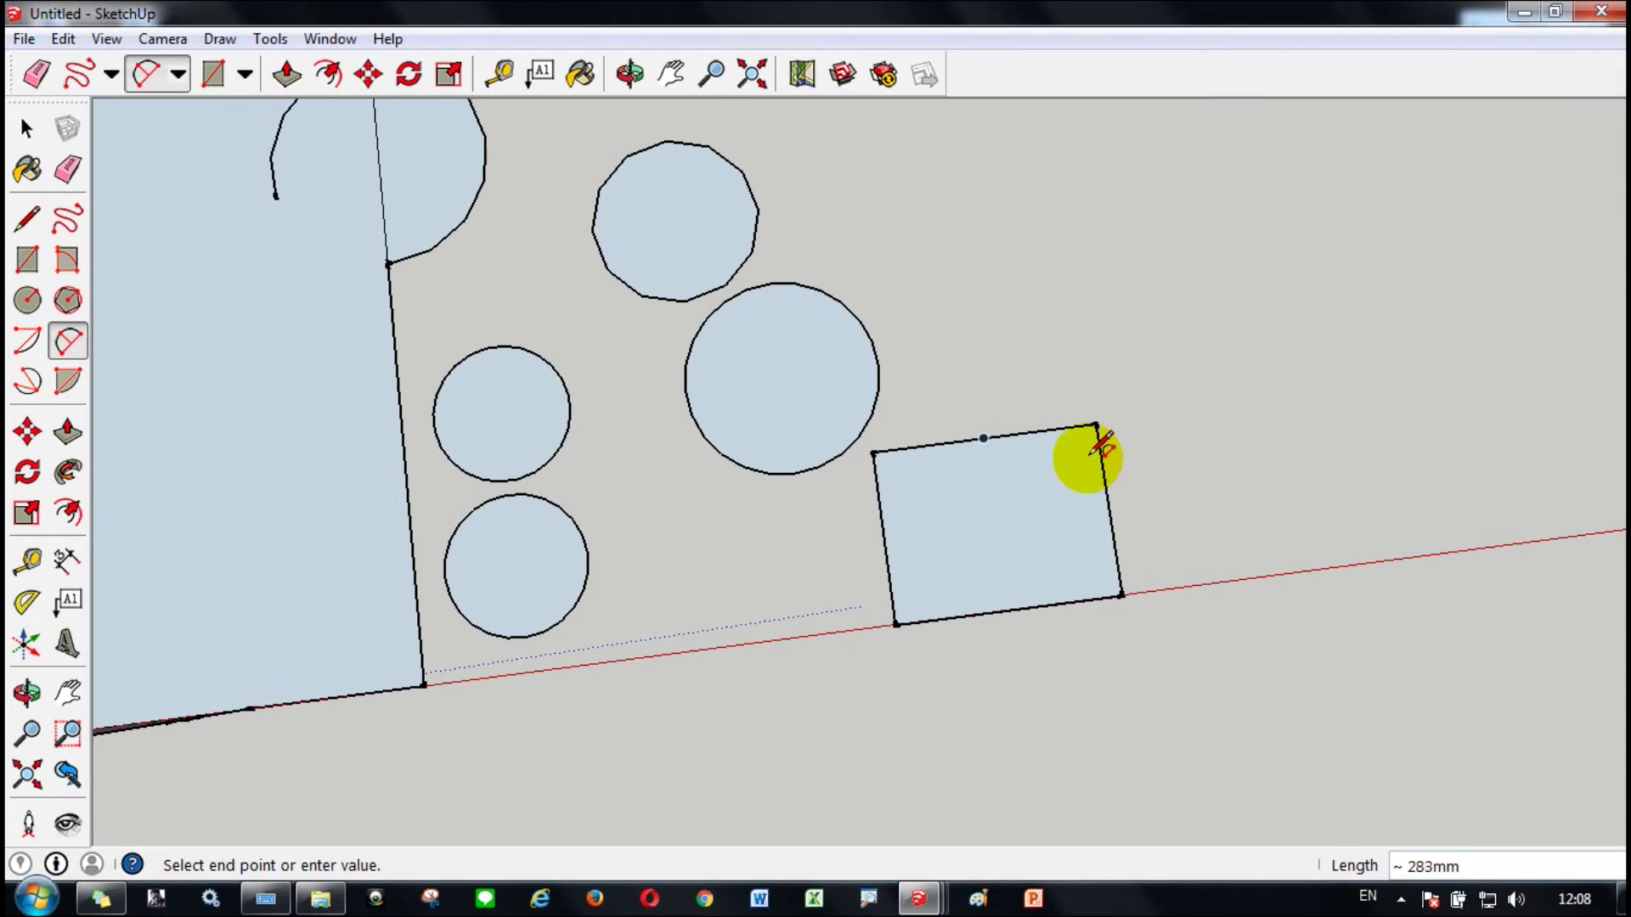
{"action": "left_click", "coordinate": [1109, 510]}
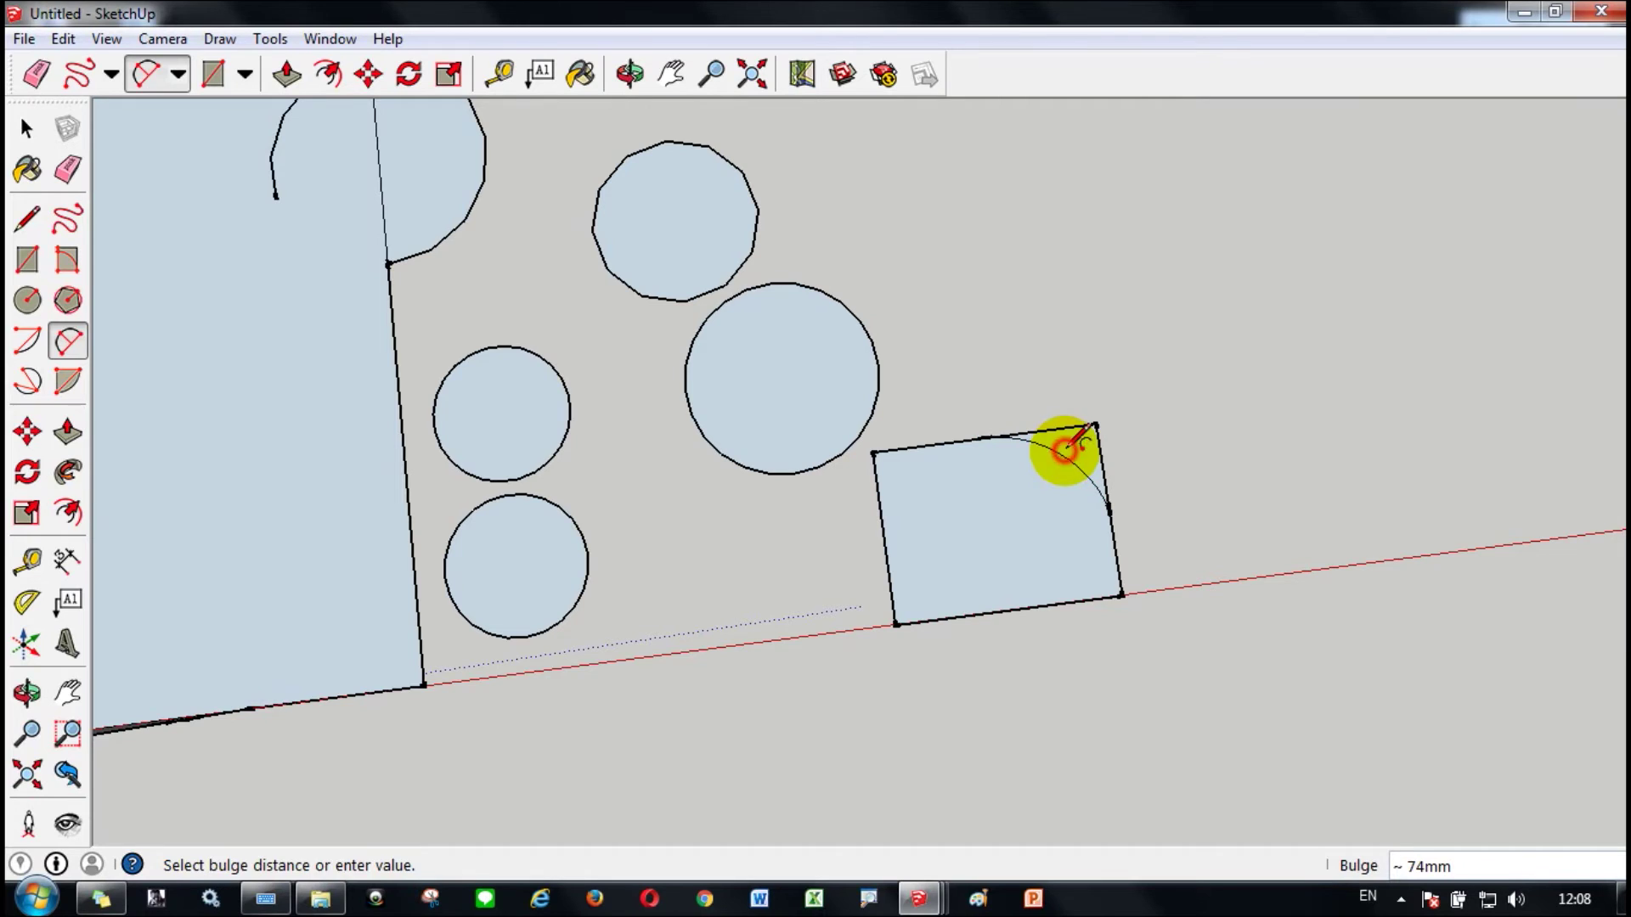
{"action": "left_click", "coordinate": [1067, 449]}
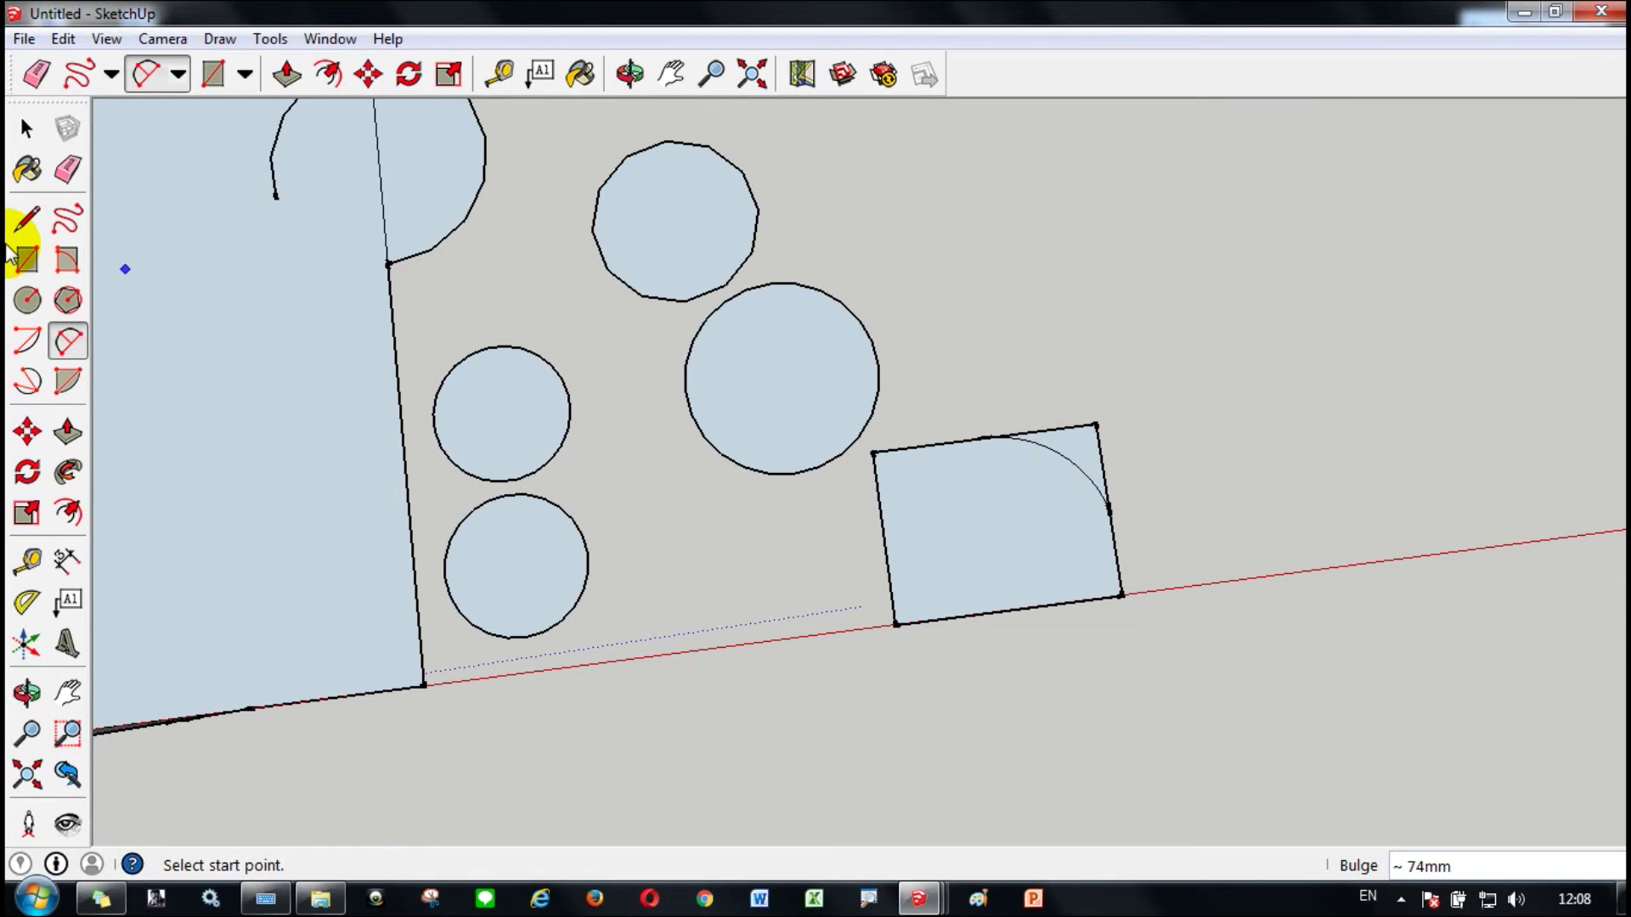
Erase the sharp corner edges behind the arc, then delete the many-sided disc and large circle
{"action": "left_click", "coordinate": [70, 172]}
{"action": "left_click_drag", "start_coordinate": [1056, 409], "coordinate": [1104, 440]}
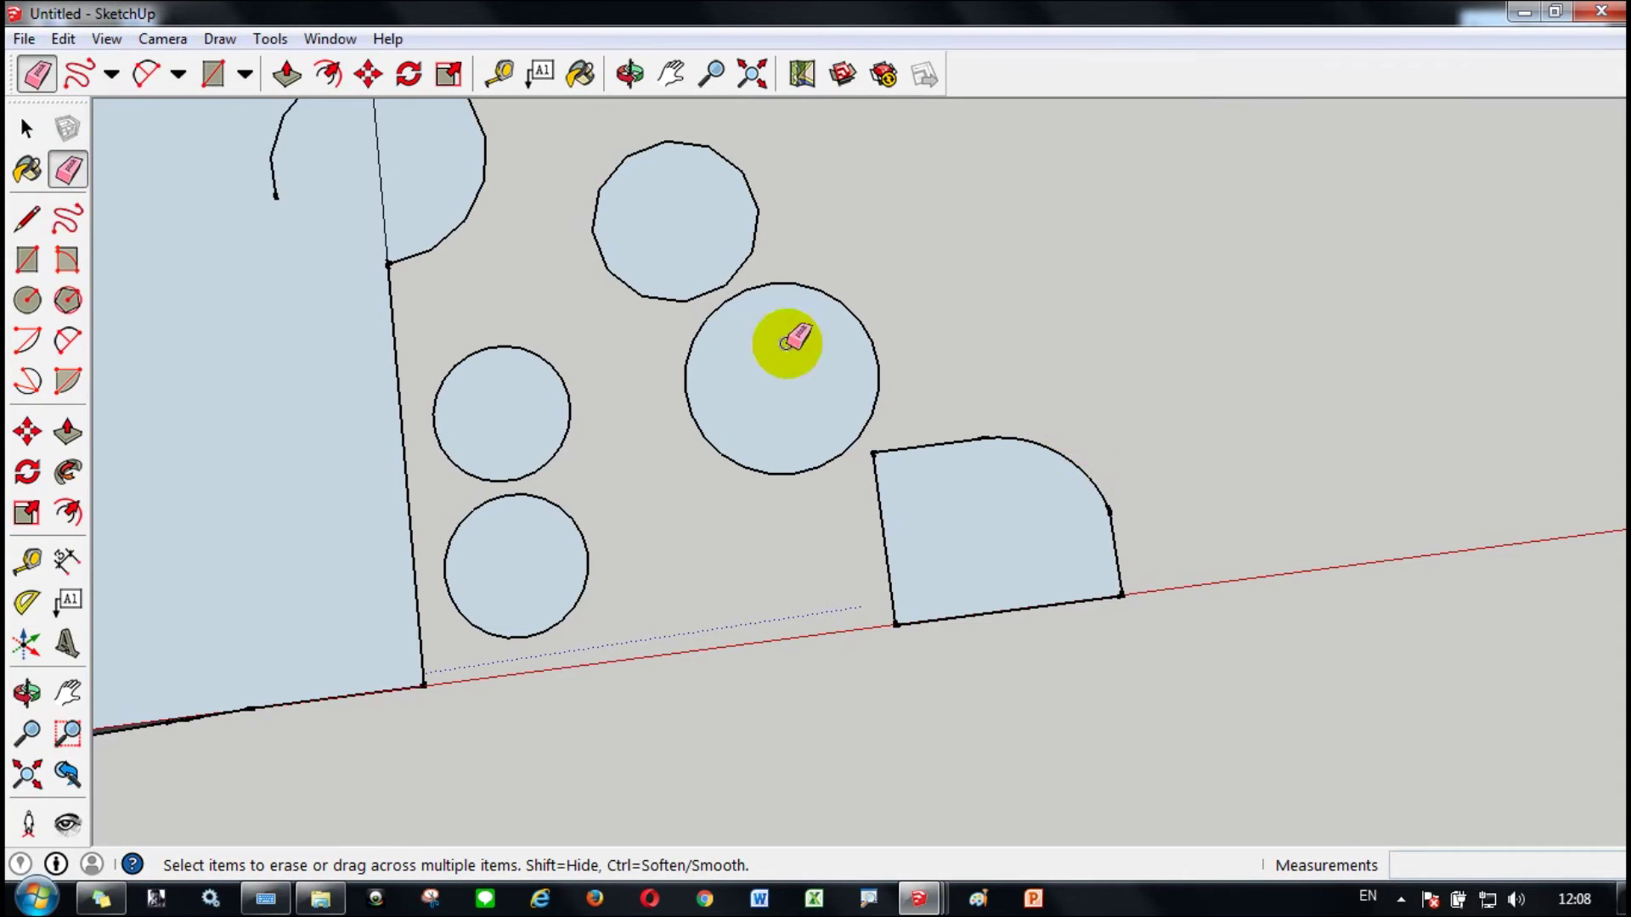
{"action": "left_click", "coordinate": [595, 223]}
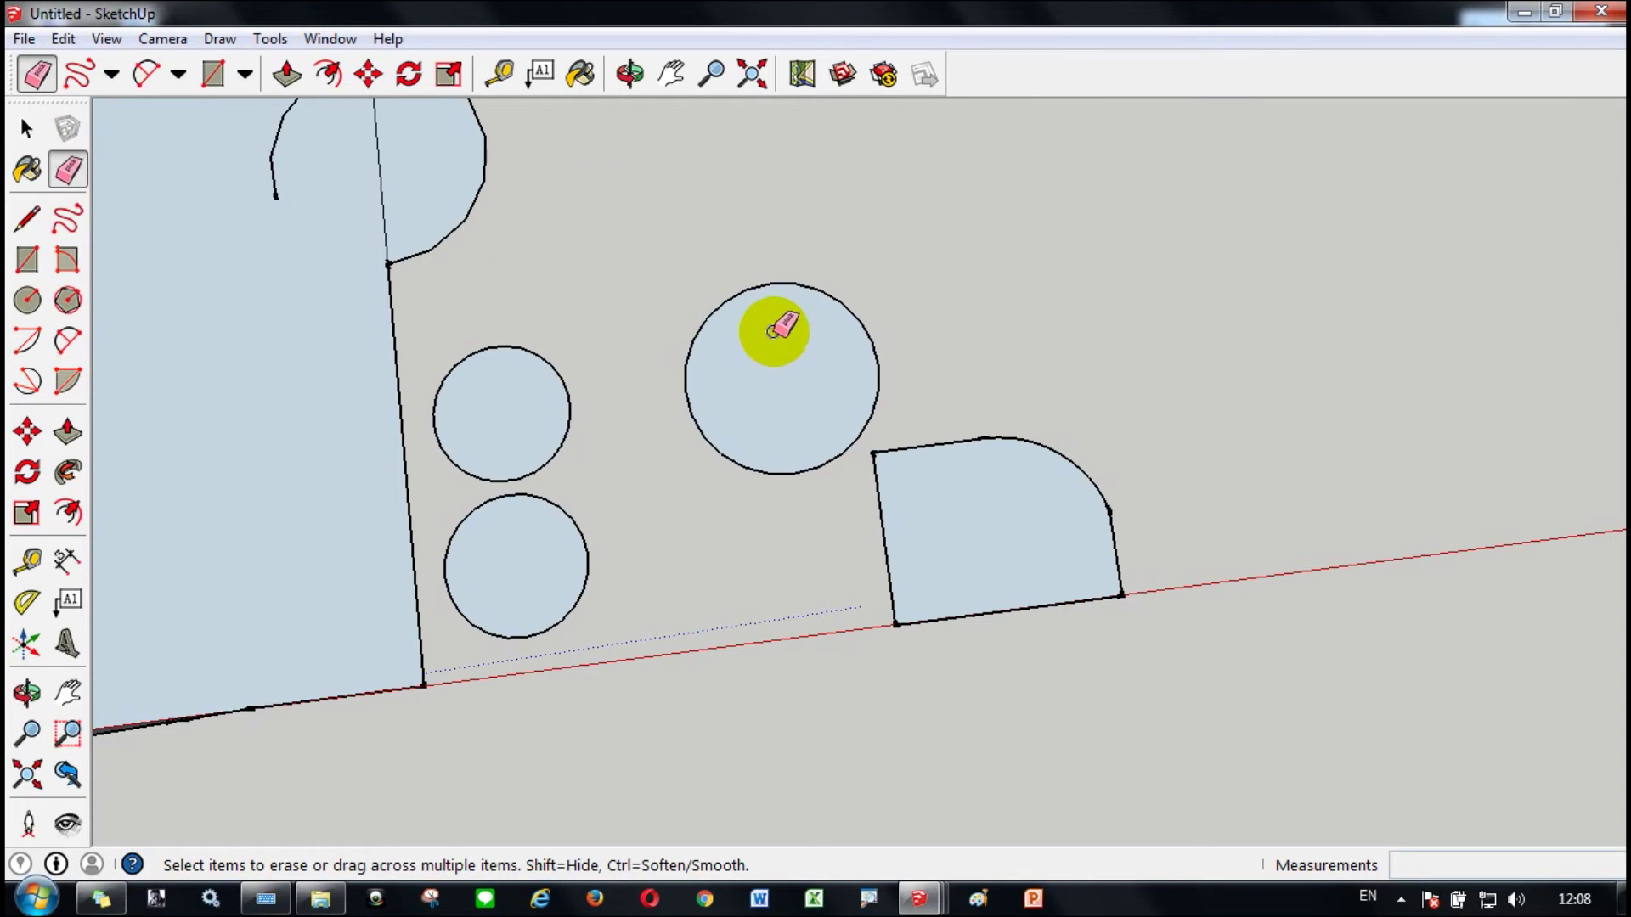
{"action": "left_click", "coordinate": [766, 286]}
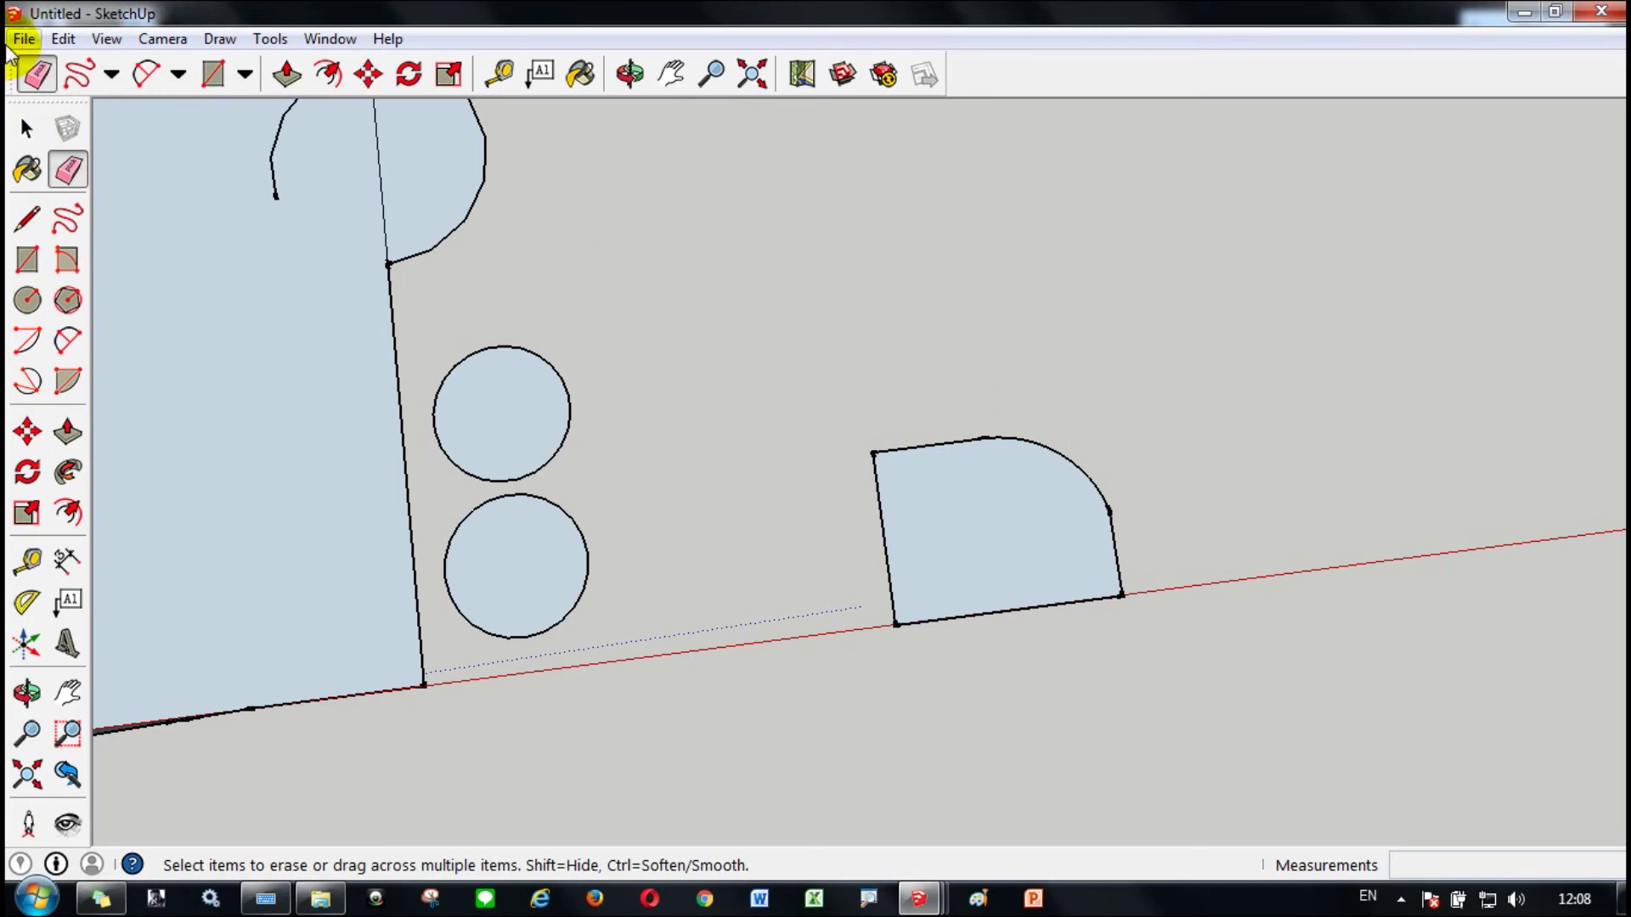
{"action": "left_click", "coordinate": [26, 128]}
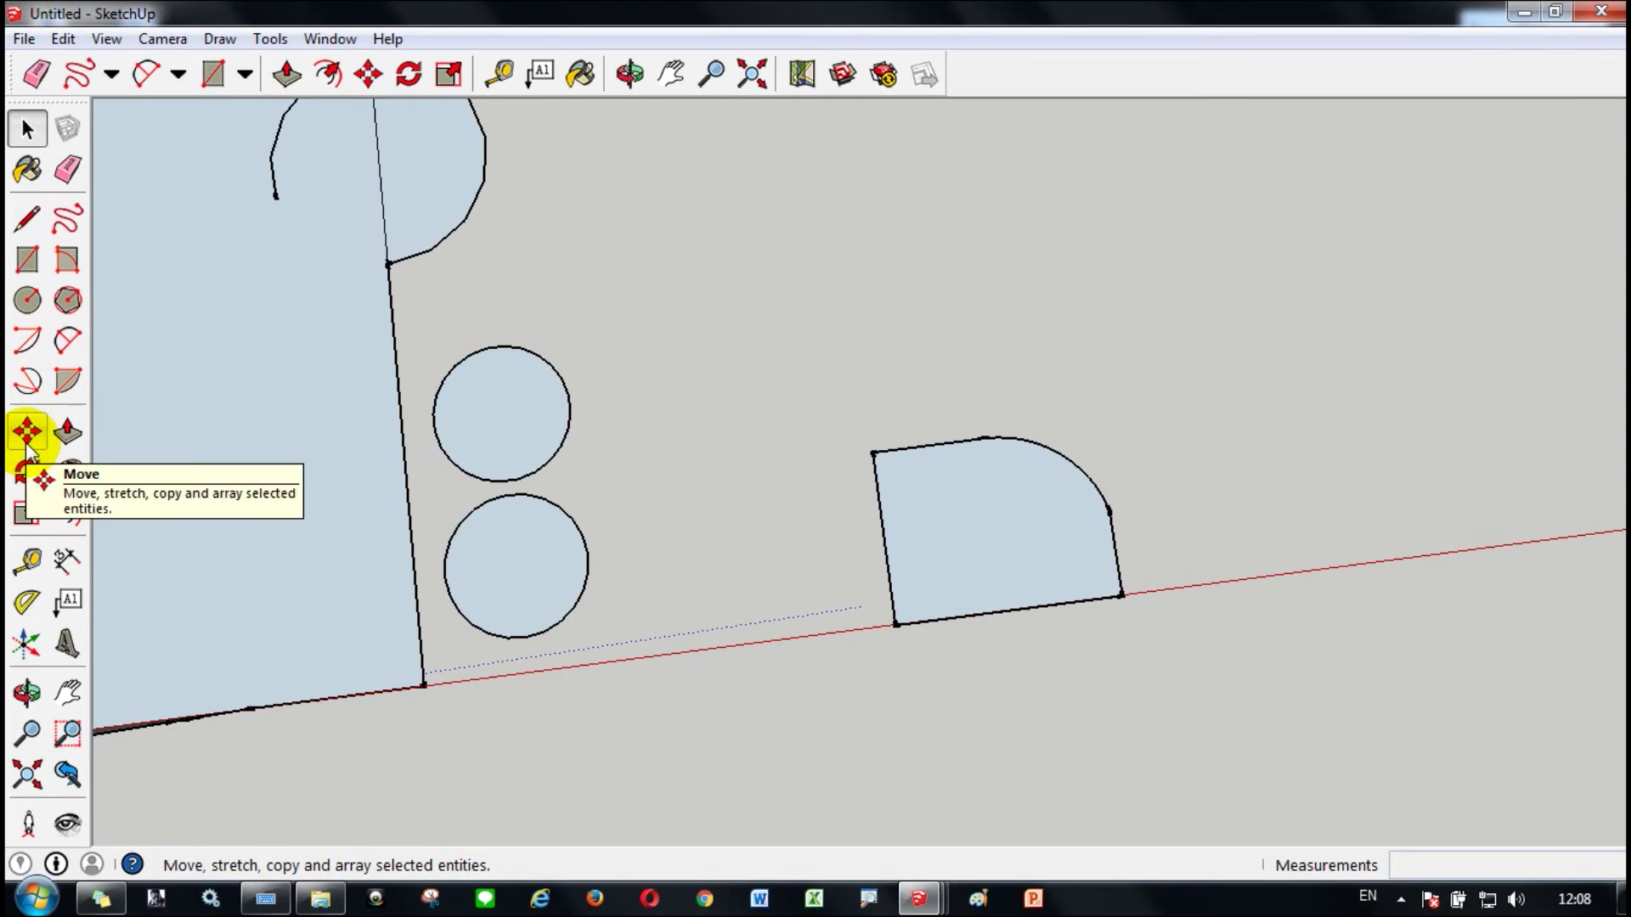
{"action": "left_click", "coordinate": [620, 92]}
{"action": "left_click_drag", "start_coordinate": [1113, 725], "coordinate": [932, 296]}
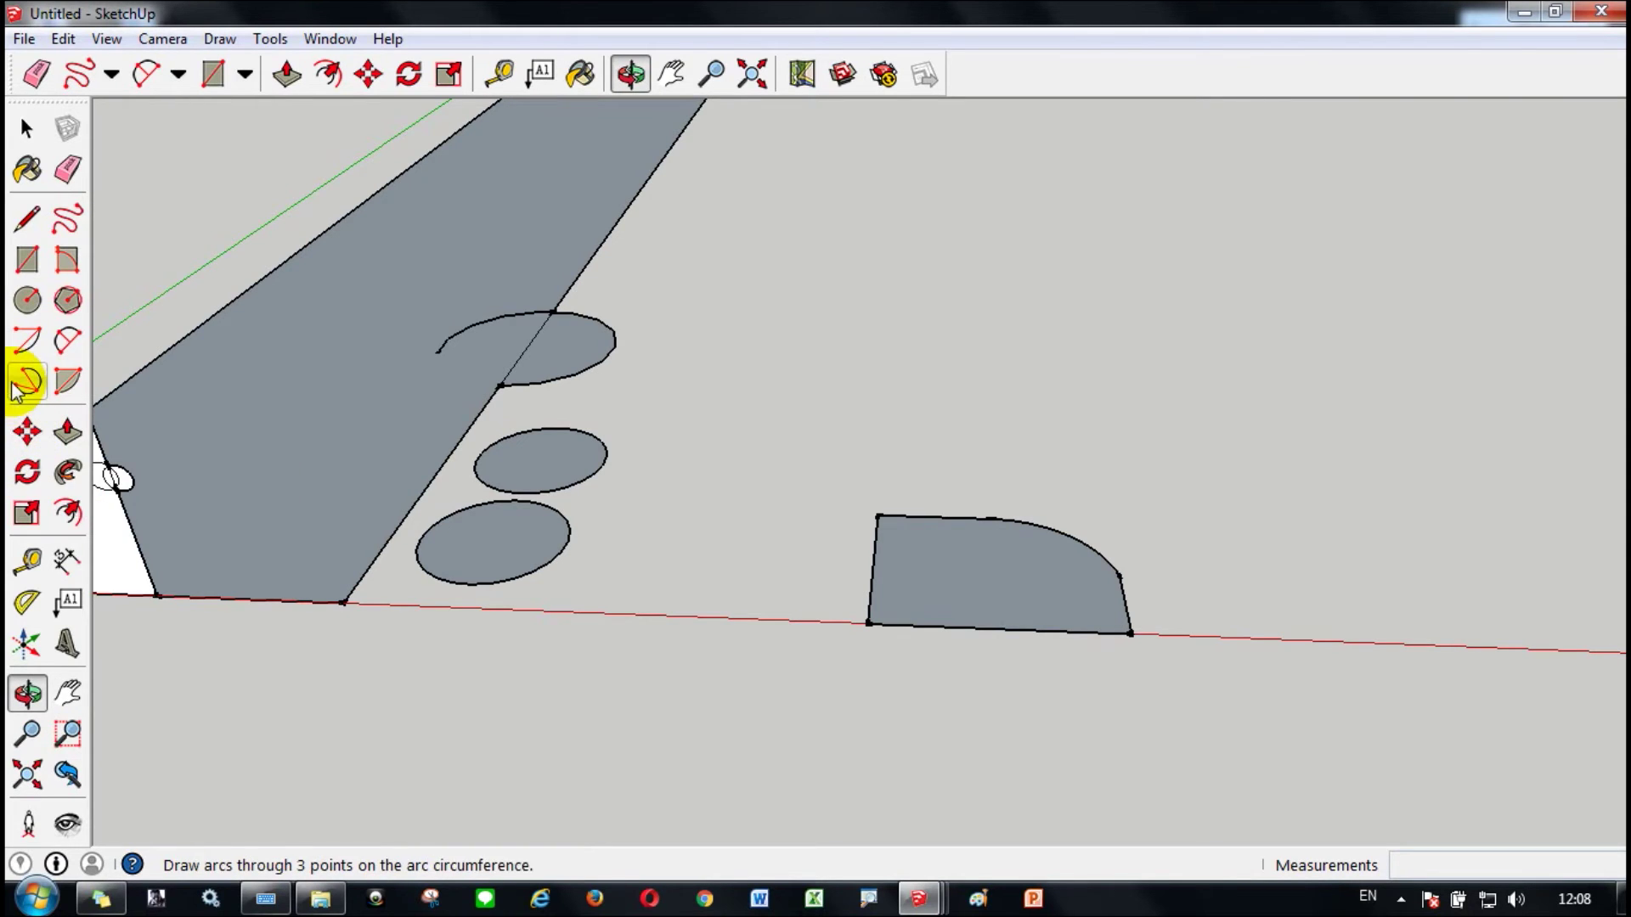
{"action": "left_click", "coordinate": [23, 434]}
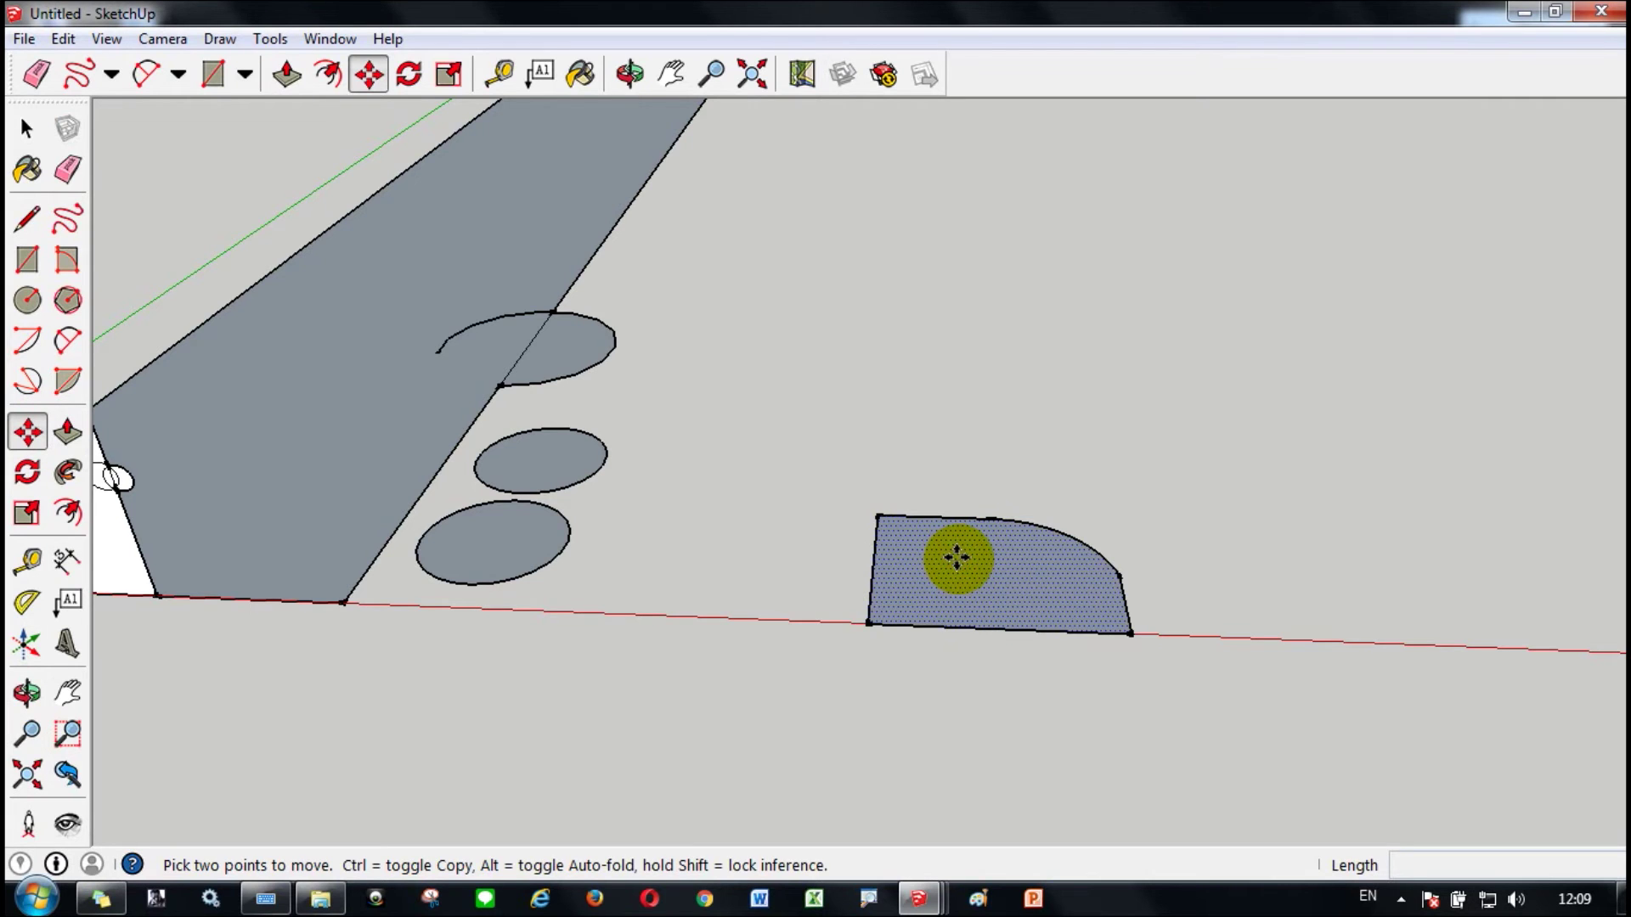
Reposition the rounded-corner face on the red axis and copy it to the right
{"action": "left_click", "coordinate": [957, 558]}
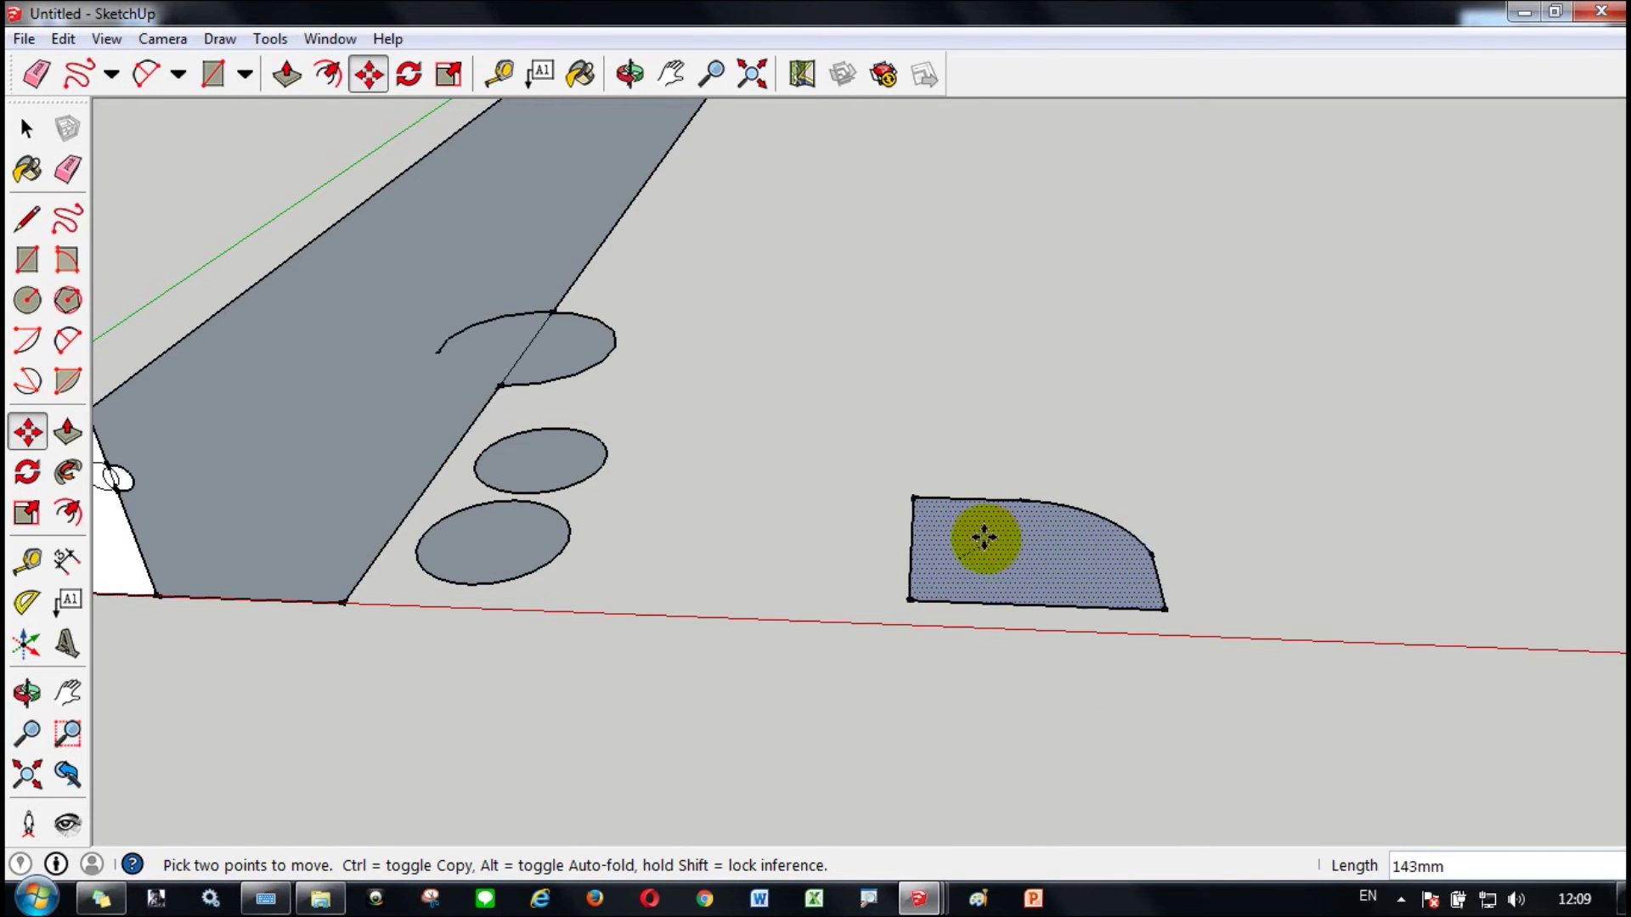
{"action": "left_click", "coordinate": [940, 545]}
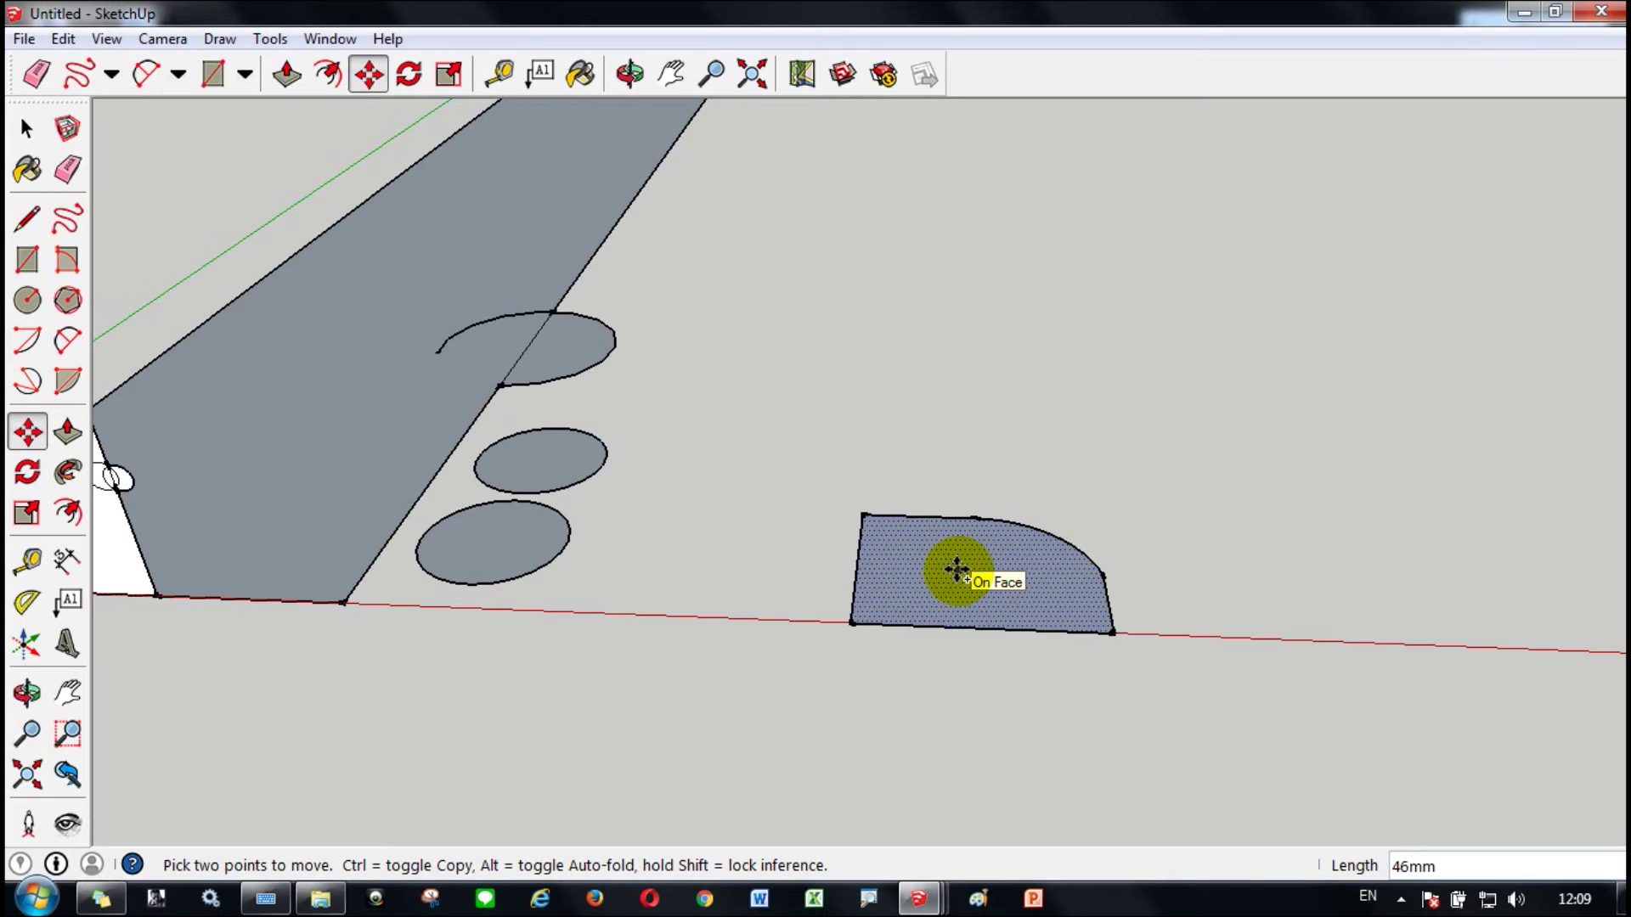
{"action": "left_click", "coordinate": [960, 573]}
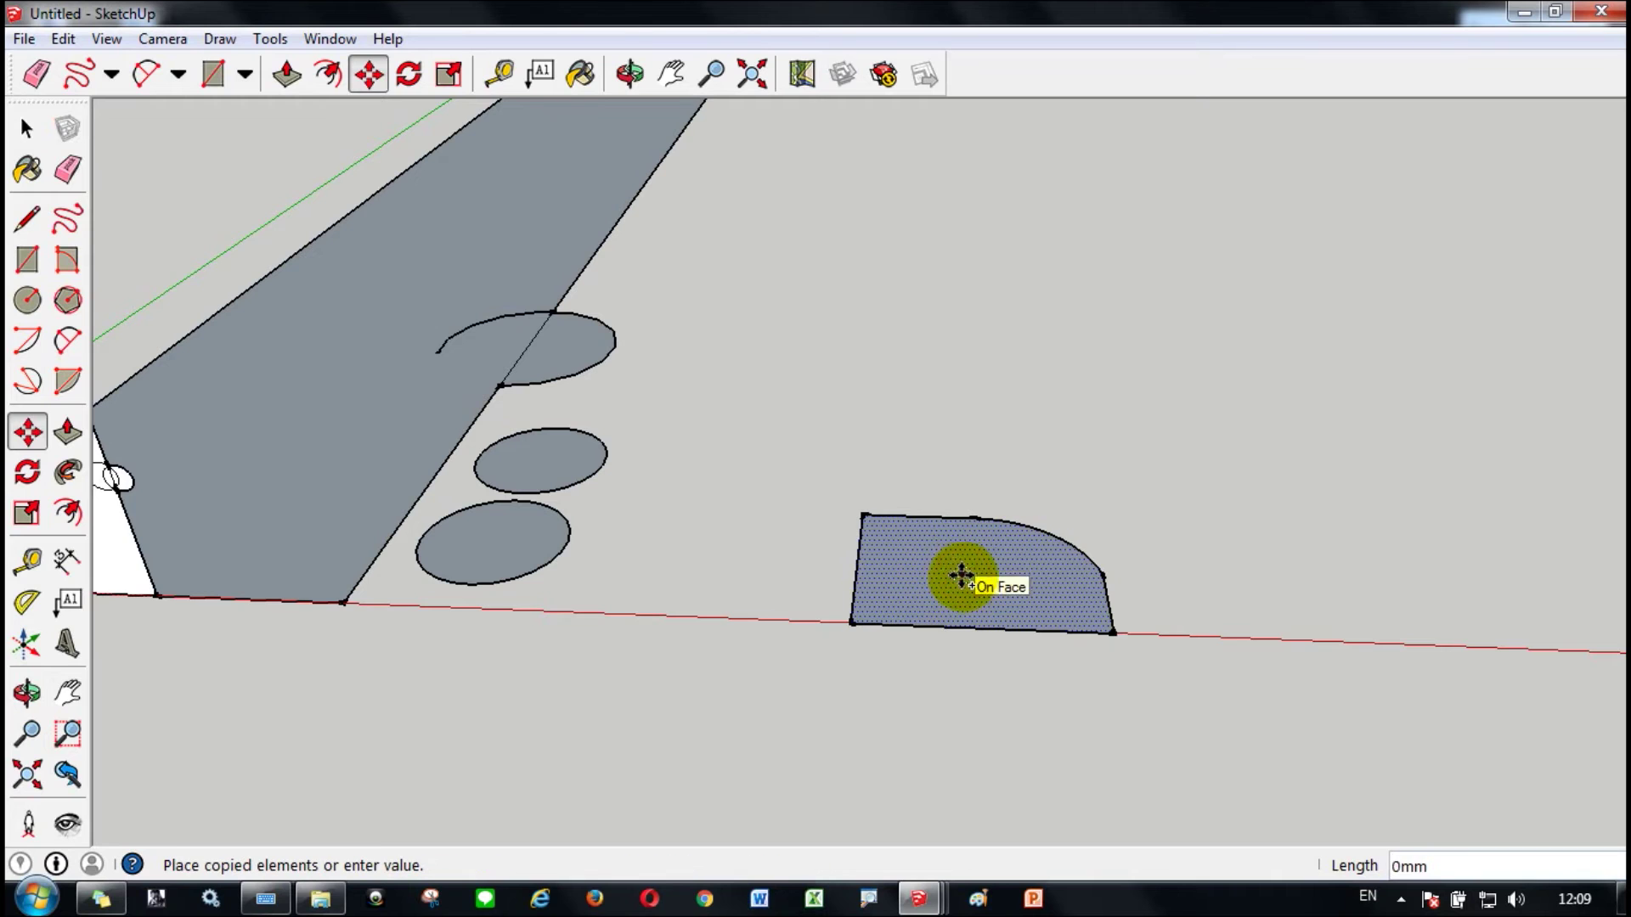
{"action": "left_click", "coordinate": [1257, 580]}
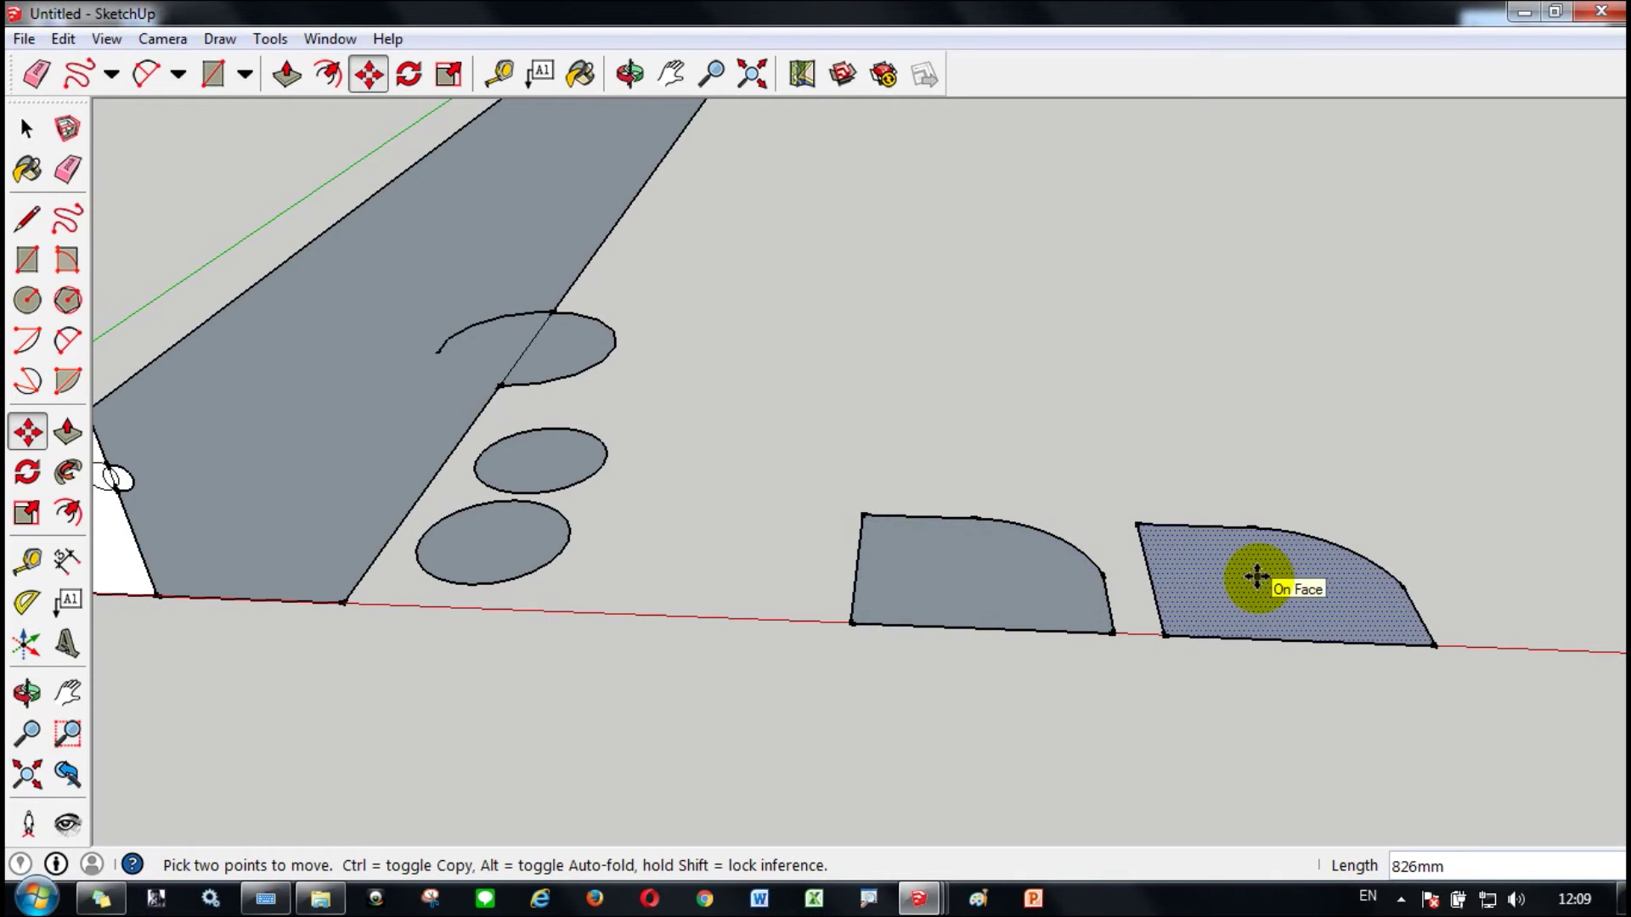
Copy both rounded faces upward to form a second row of four pieces
{"action": "left_click", "coordinate": [963, 584]}
{"action": "key", "text": "ctrl"}
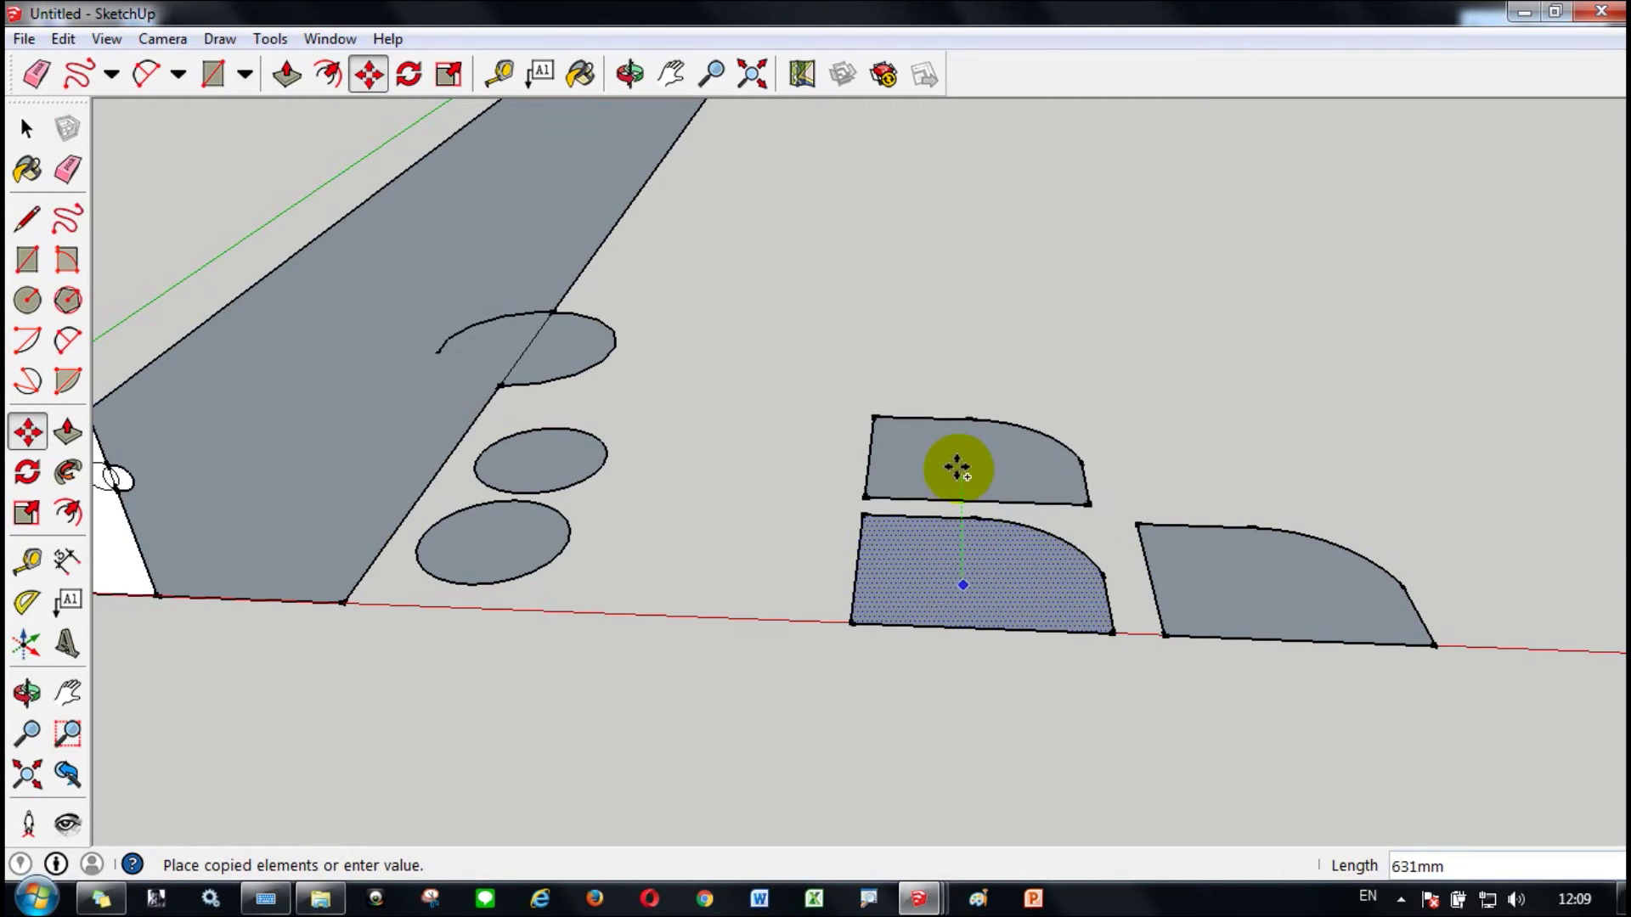
{"action": "left_click", "coordinate": [954, 442]}
{"action": "left_click", "coordinate": [1037, 579]}
{"action": "key", "text": "ctrl"}
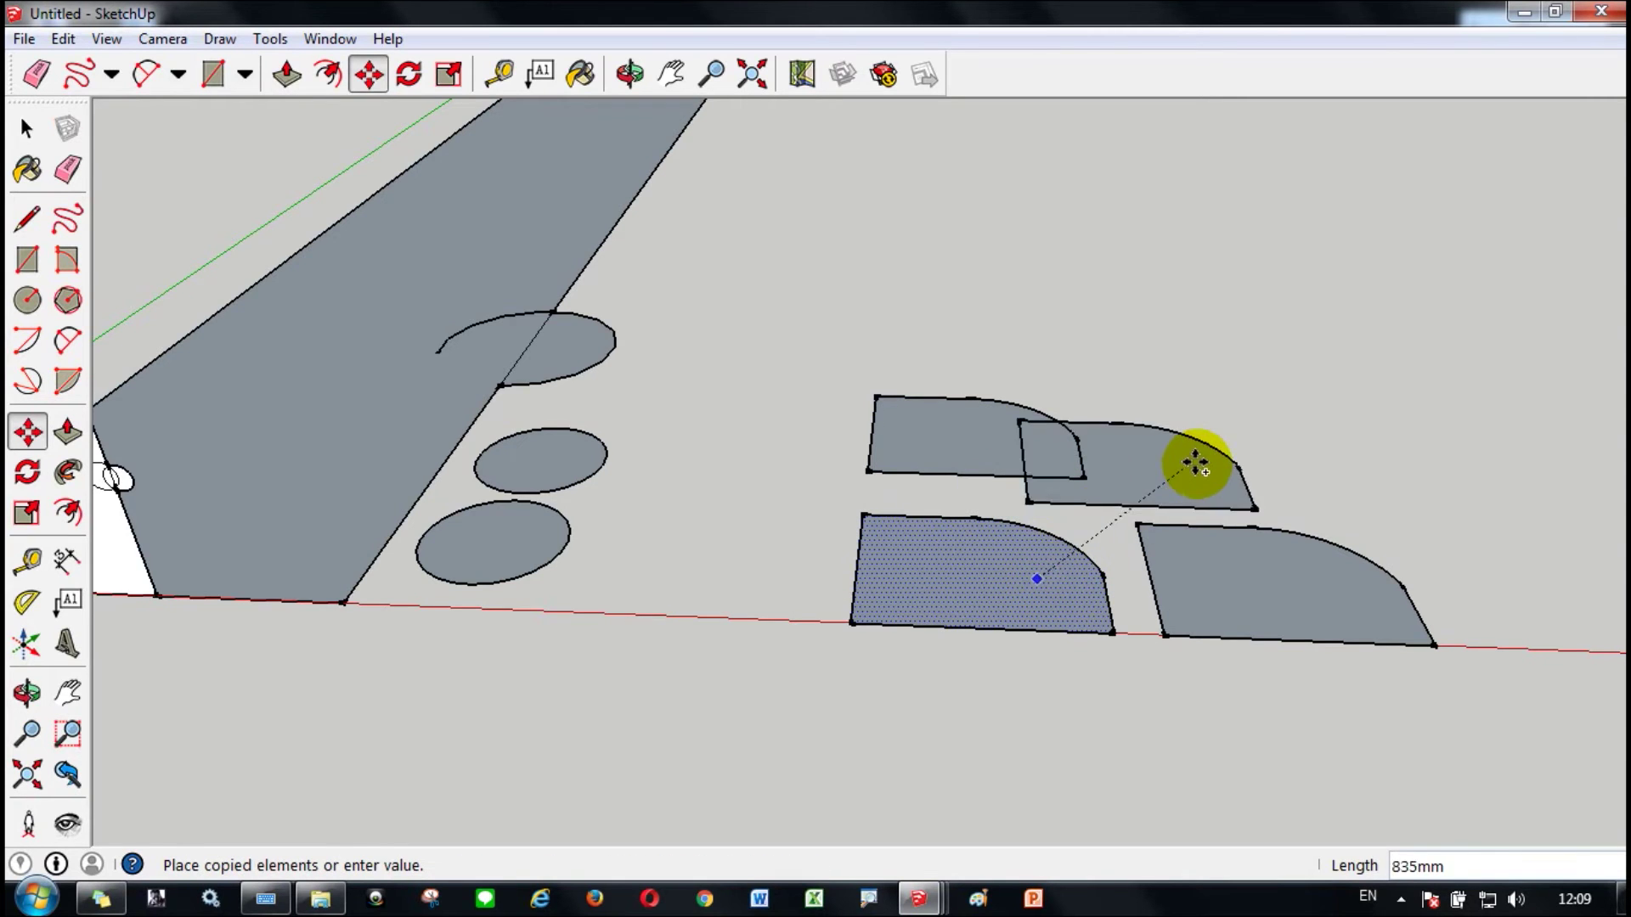
{"action": "left_click", "coordinate": [1278, 457]}
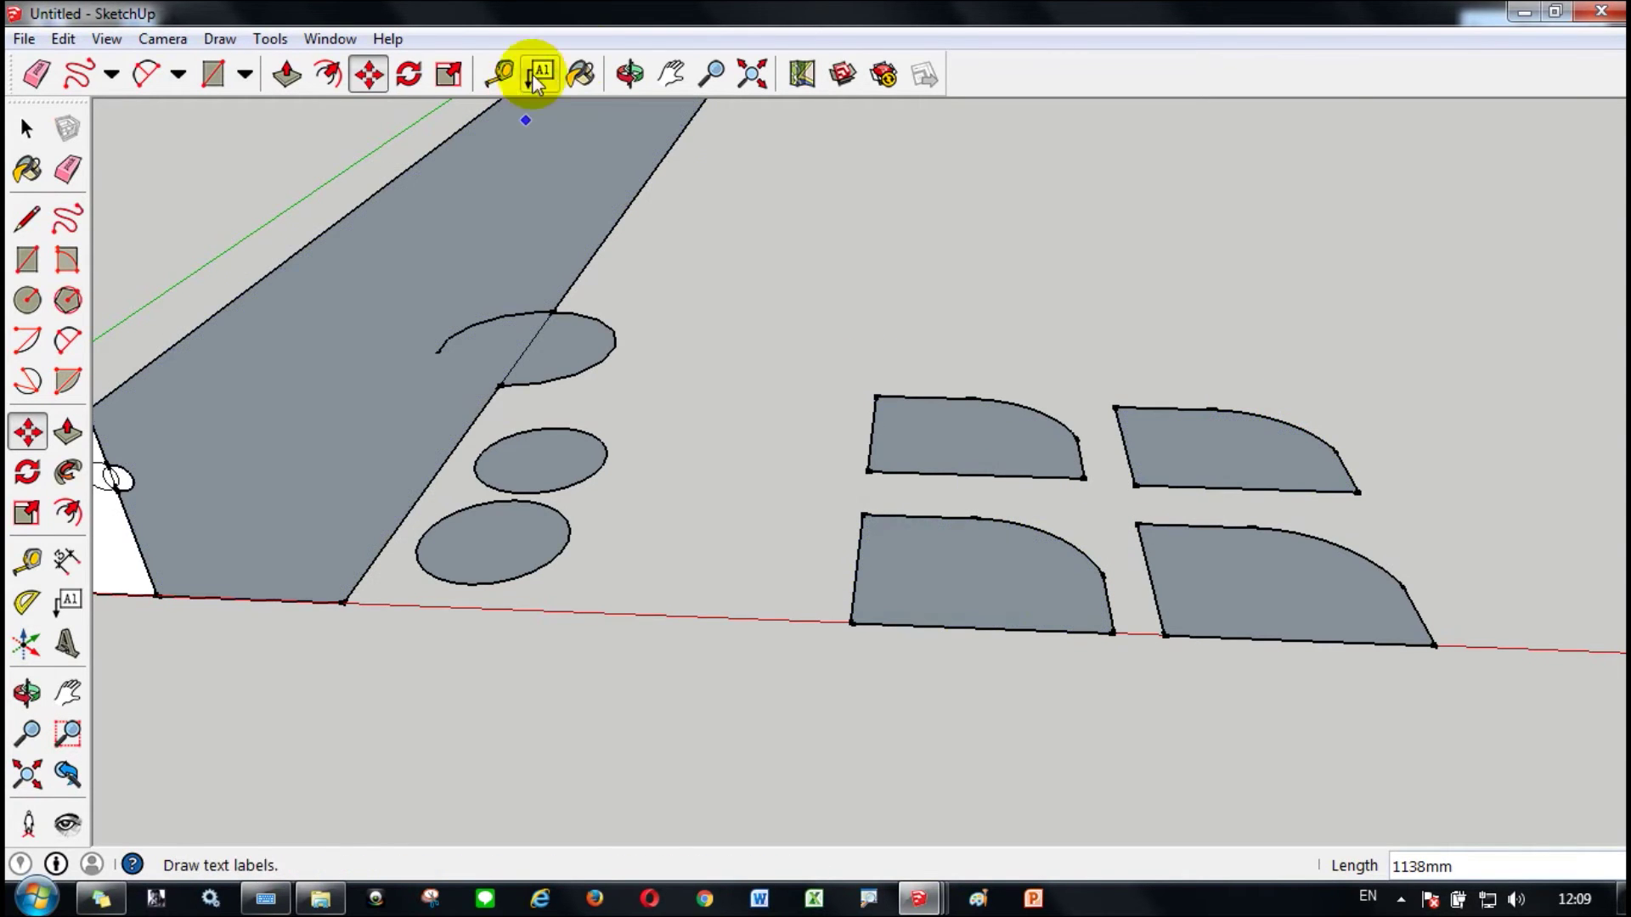
{"action": "left_click", "coordinate": [641, 68]}
{"action": "left_click_drag", "start_coordinate": [926, 221], "coordinate": [1009, 266]}
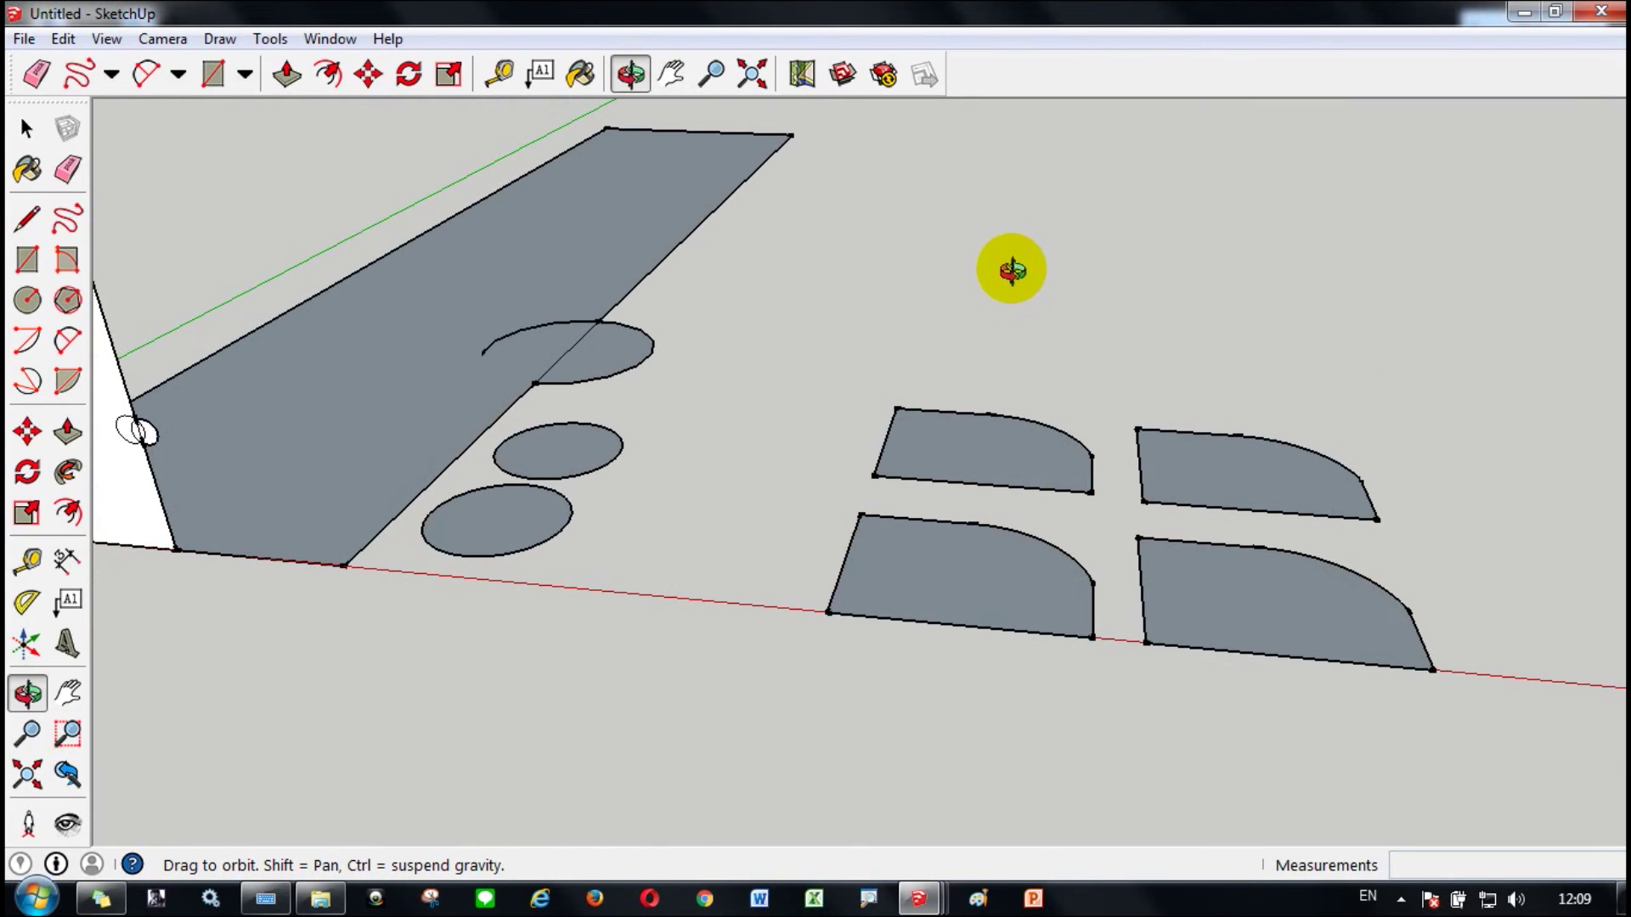
Push/pull each of the four rounded-corner faces up into a box
{"action": "left_click", "coordinate": [66, 433]}
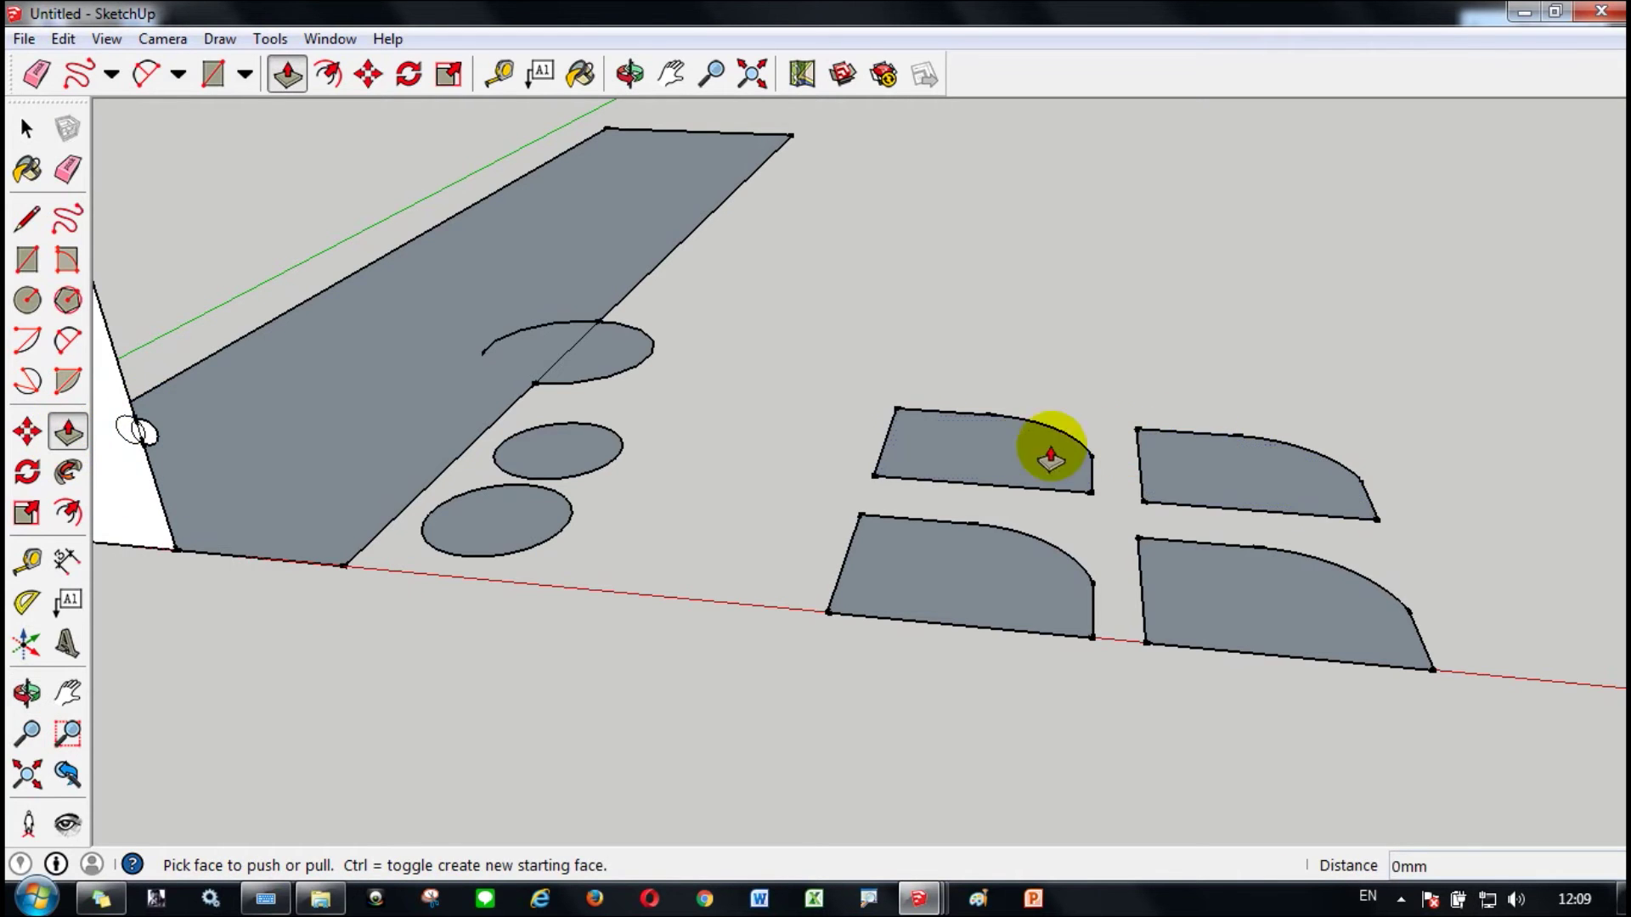
{"action": "left_click_drag", "start_coordinate": [999, 463], "coordinate": [994, 335]}
{"action": "left_click_drag", "start_coordinate": [976, 572], "coordinate": [1016, 391]}
{"action": "left_click_drag", "start_coordinate": [1223, 466], "coordinate": [1213, 275]}
{"action": "left_click_drag", "start_coordinate": [1249, 572], "coordinate": [1261, 446]}
Adjust the boxes: raise the back-left top to 505 mm, lower the front-left, reshape front faces
{"action": "left_click_drag", "start_coordinate": [1056, 339], "coordinate": [1045, 207]}
{"action": "left_click_drag", "start_coordinate": [998, 387], "coordinate": [987, 473]}
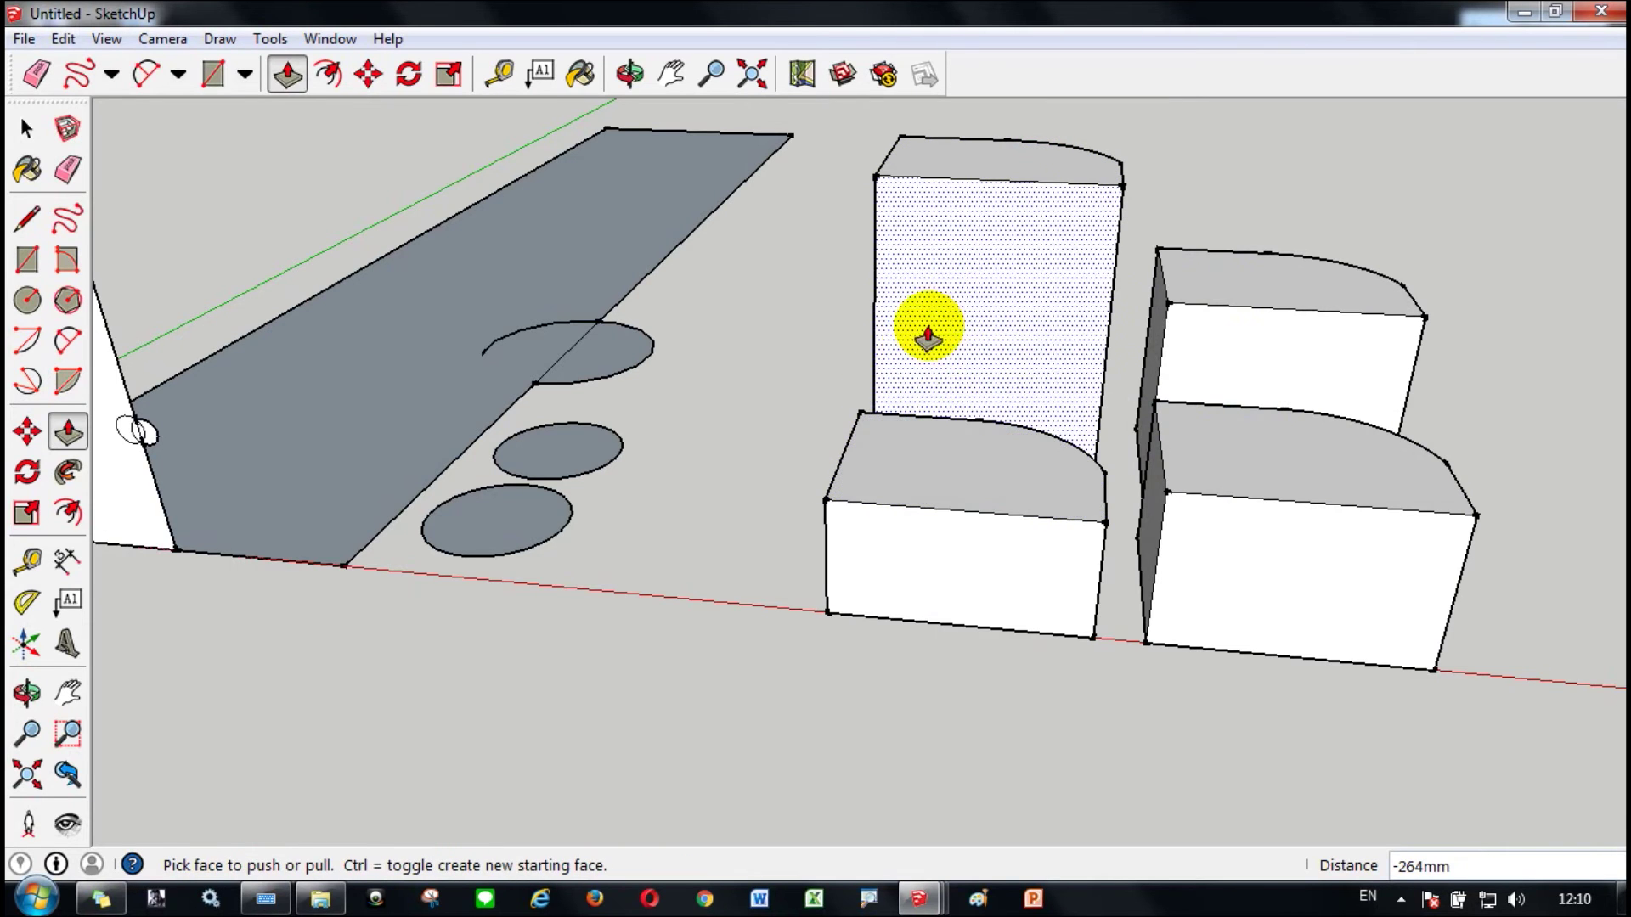
{"action": "left_click_drag", "start_coordinate": [1258, 564], "coordinate": [1278, 633]}
{"action": "left_click_drag", "start_coordinate": [991, 575], "coordinate": [982, 502]}
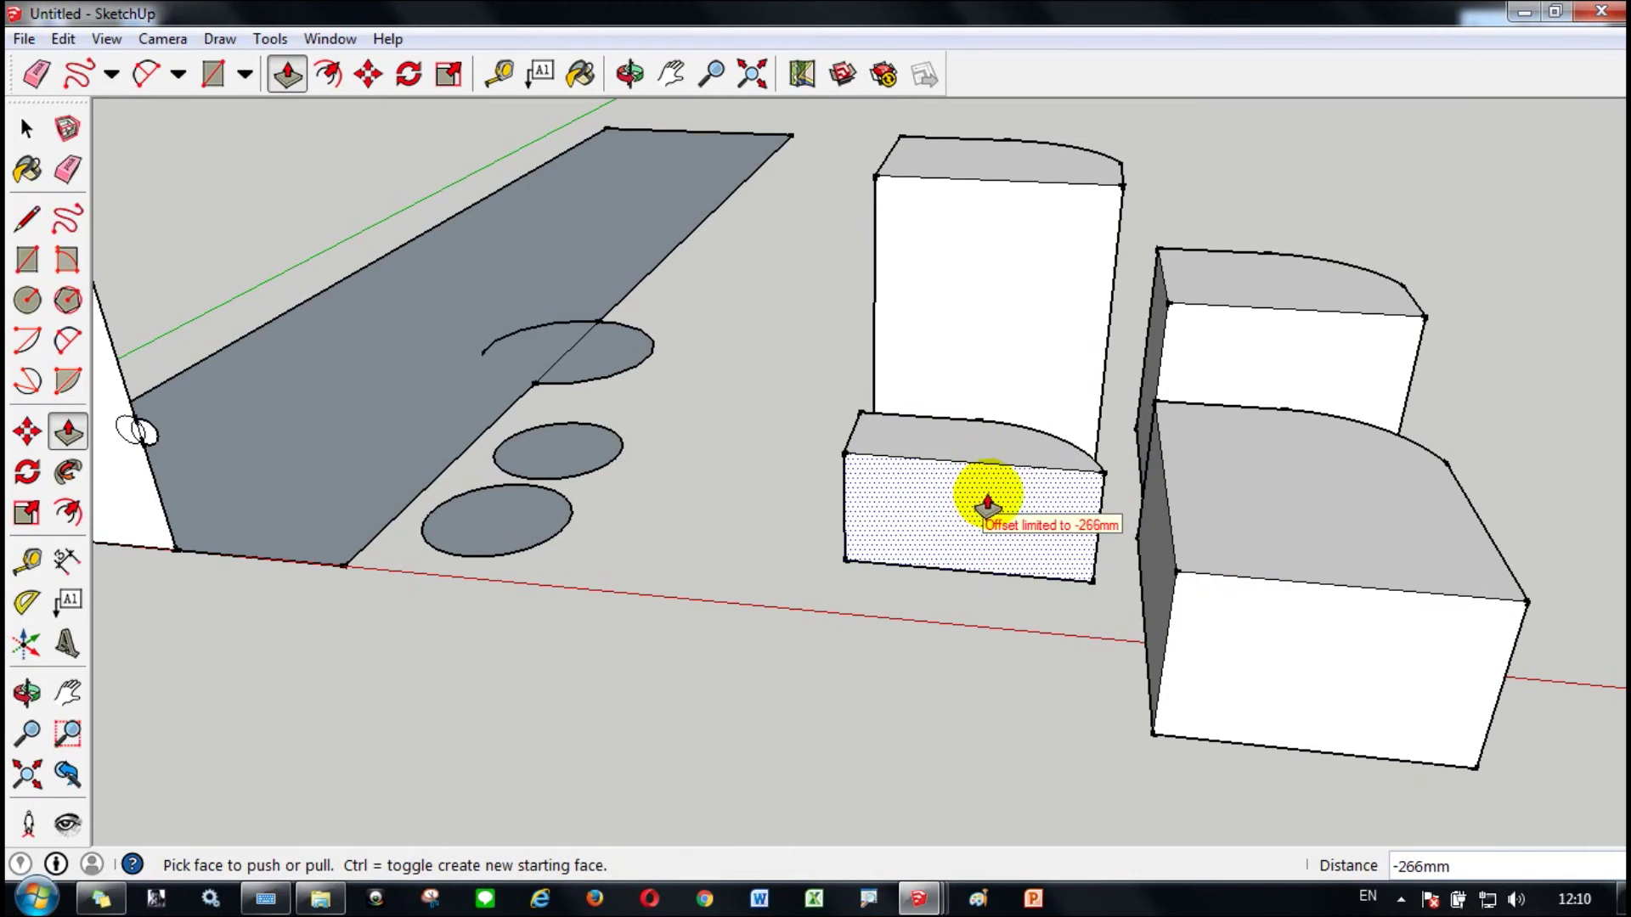
{"action": "left_click_drag", "start_coordinate": [1359, 604], "coordinate": [1333, 539]}
{"action": "key", "text": "q"}
{"action": "left_click", "coordinate": [1291, 671]}
{"action": "left_click", "coordinate": [1394, 648]}
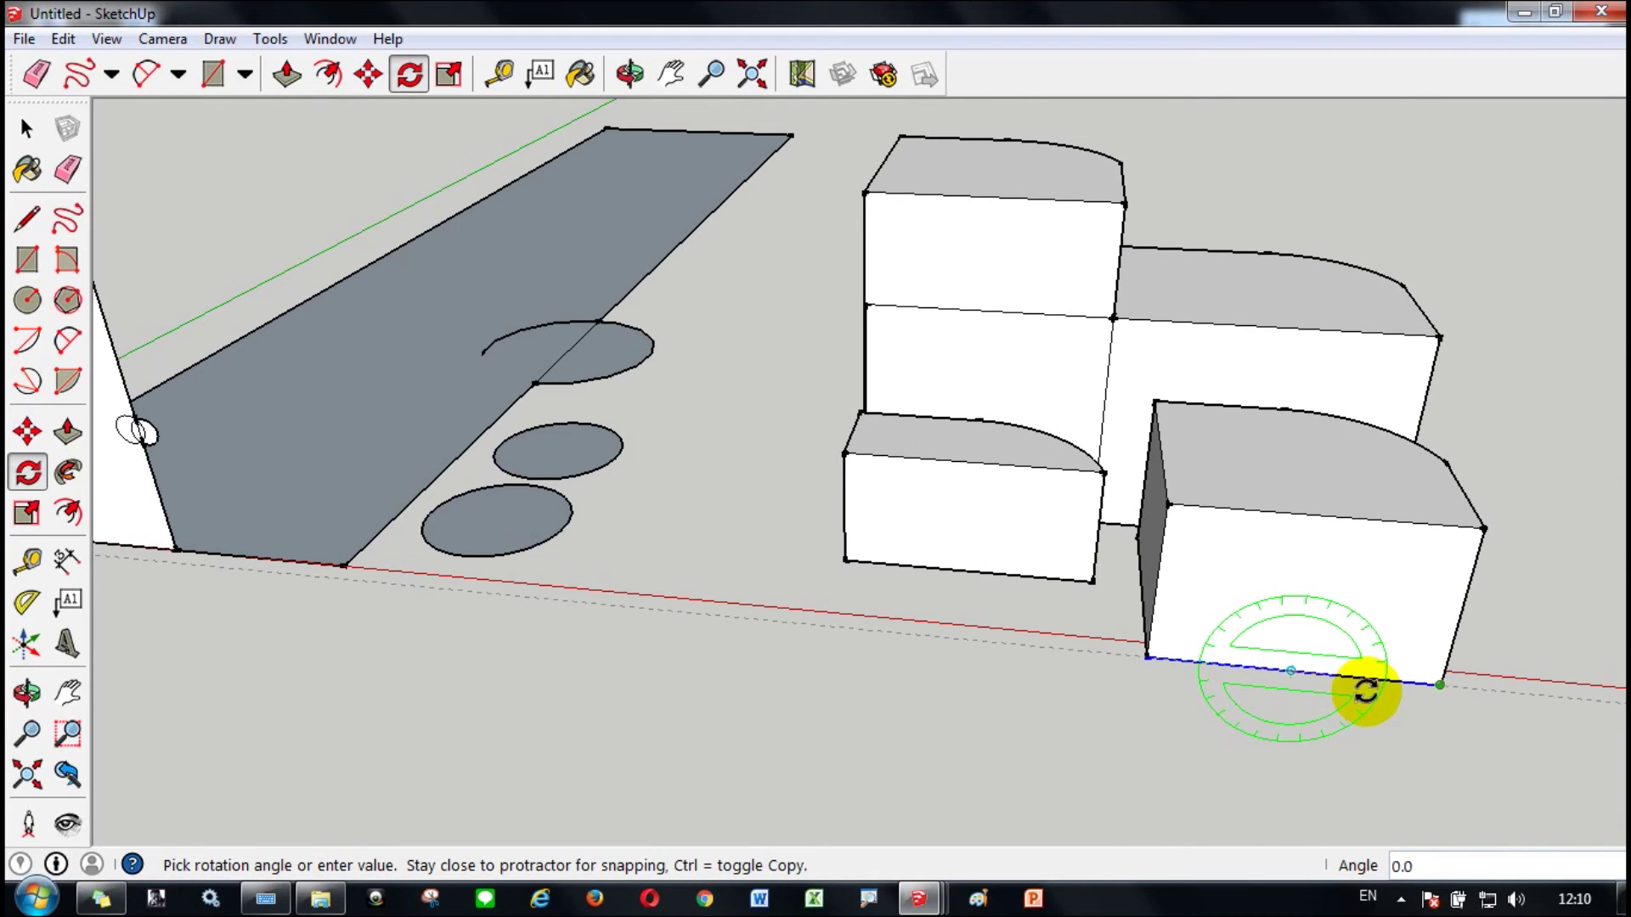
Select the whole upper merged block at the back and delete it
{"action": "key", "text": "Escape"}
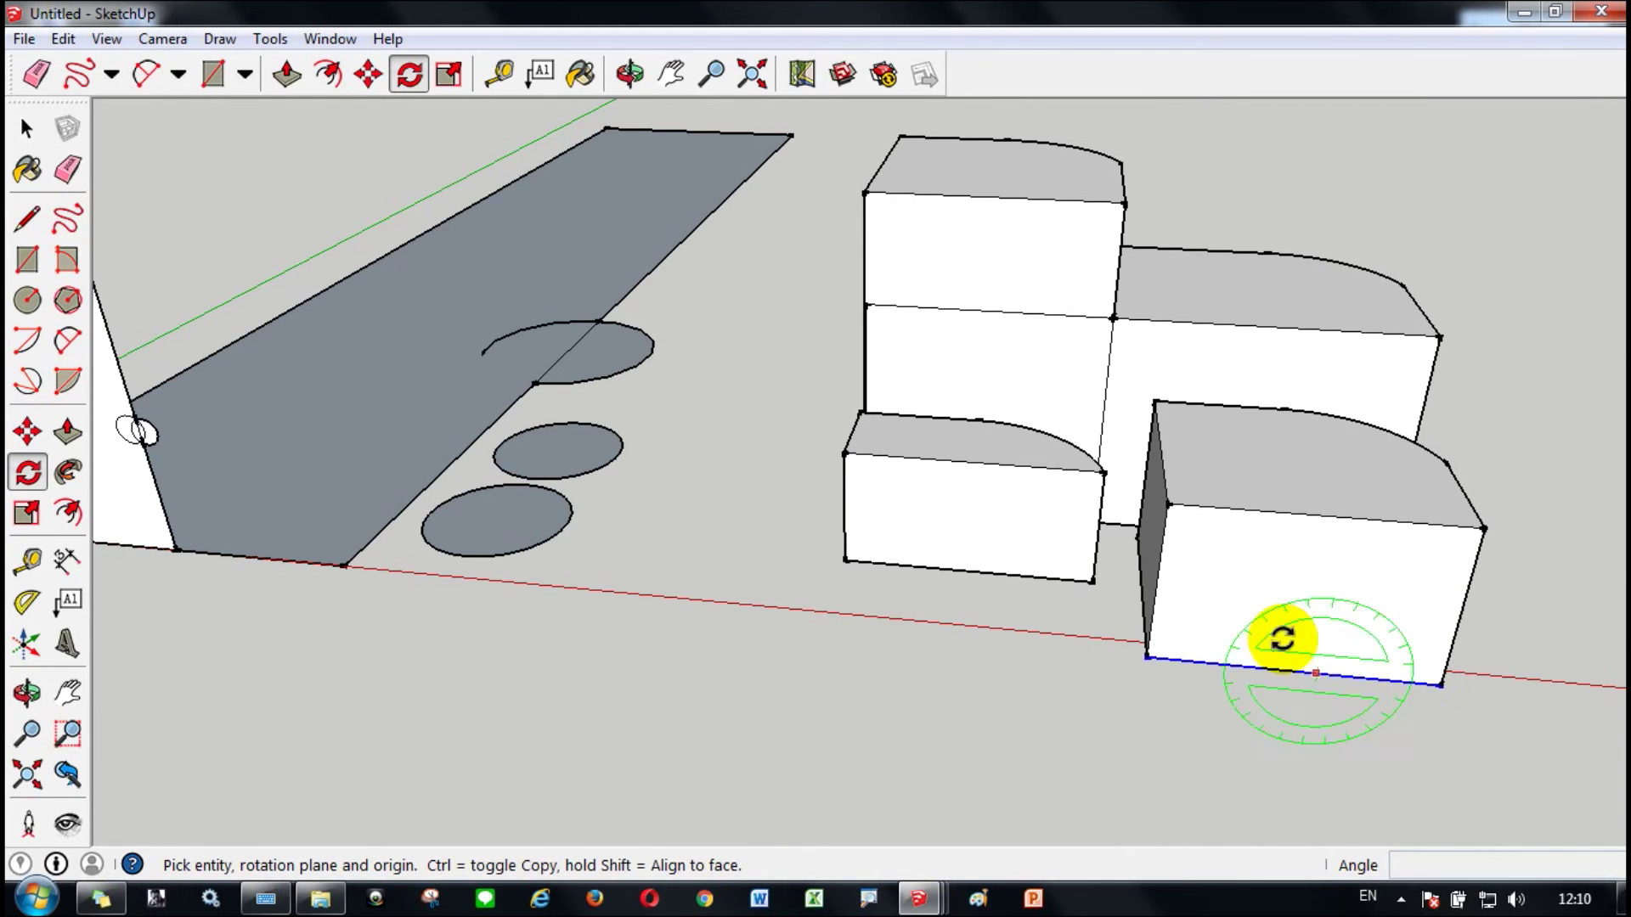
{"action": "left_click", "coordinate": [28, 129]}
{"action": "triple_click", "coordinate": [1267, 537]}
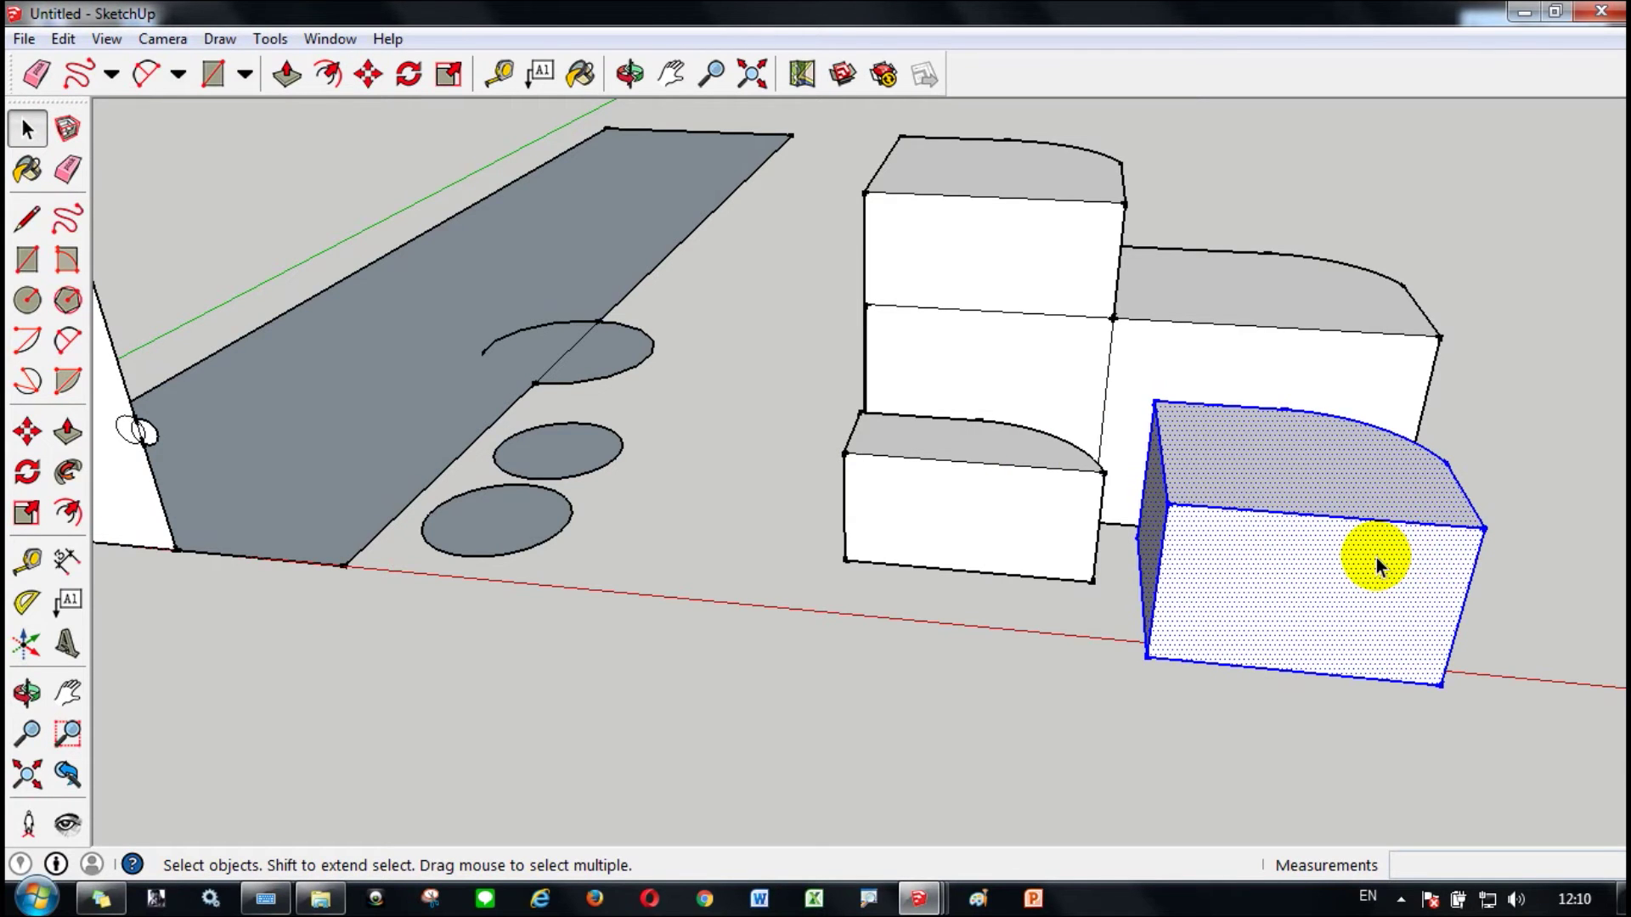
{"action": "left_click", "coordinate": [630, 75]}
{"action": "left_click_drag", "start_coordinate": [1285, 430], "coordinate": [1048, 451]}
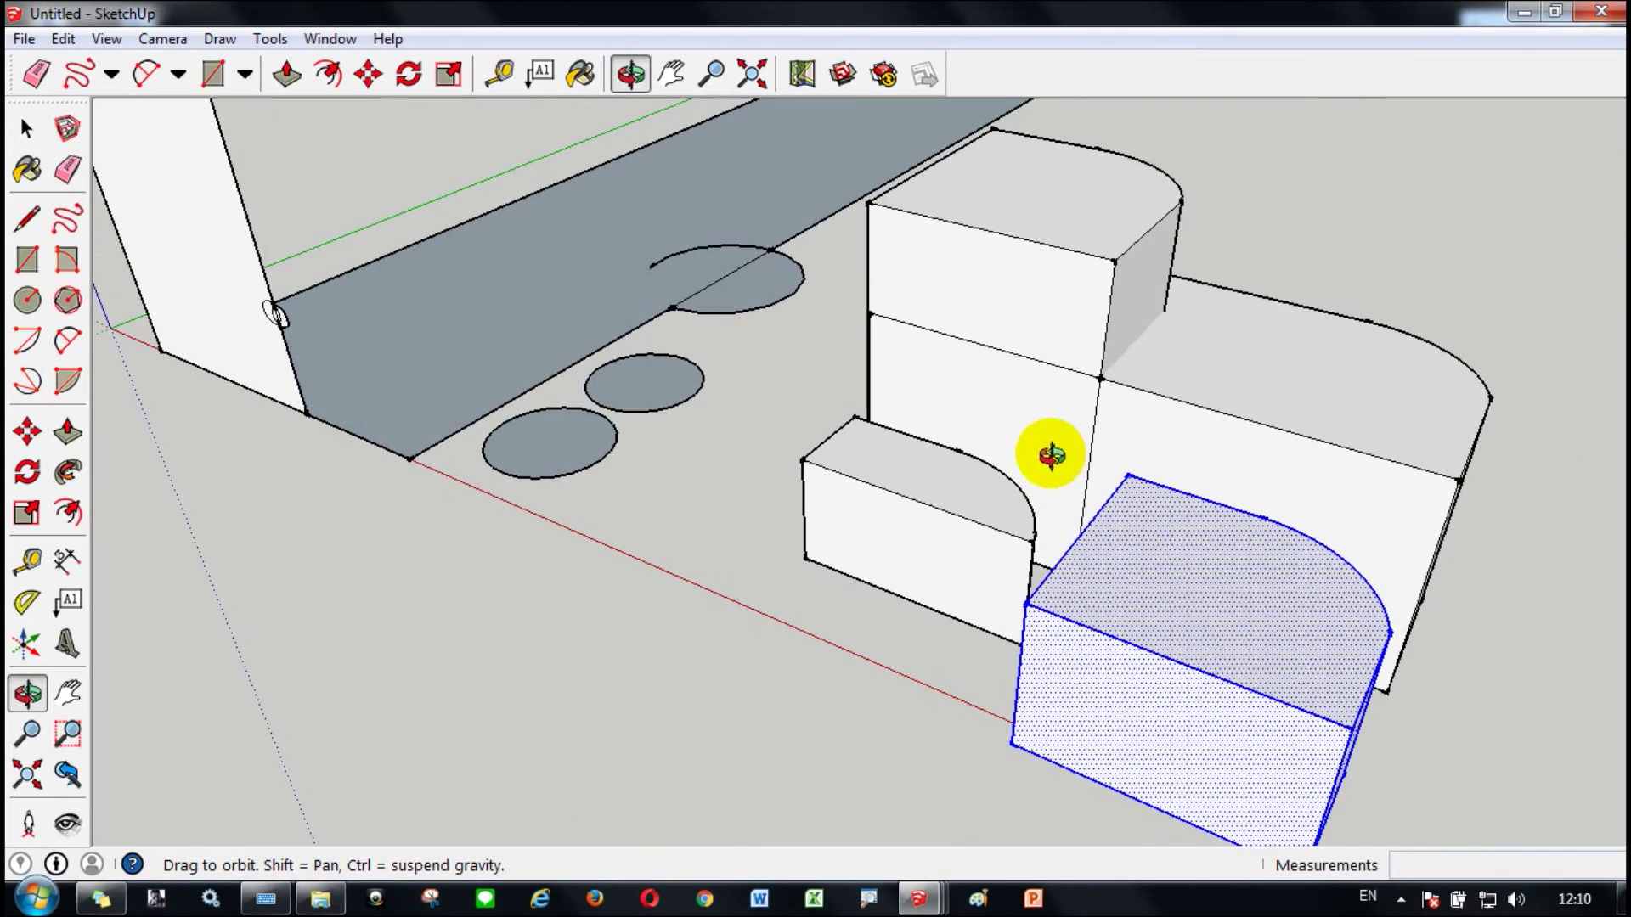
{"action": "left_click", "coordinate": [26, 128]}
{"action": "left_click", "coordinate": [1047, 334]}
{"action": "triple_click", "coordinate": [1046, 333]}
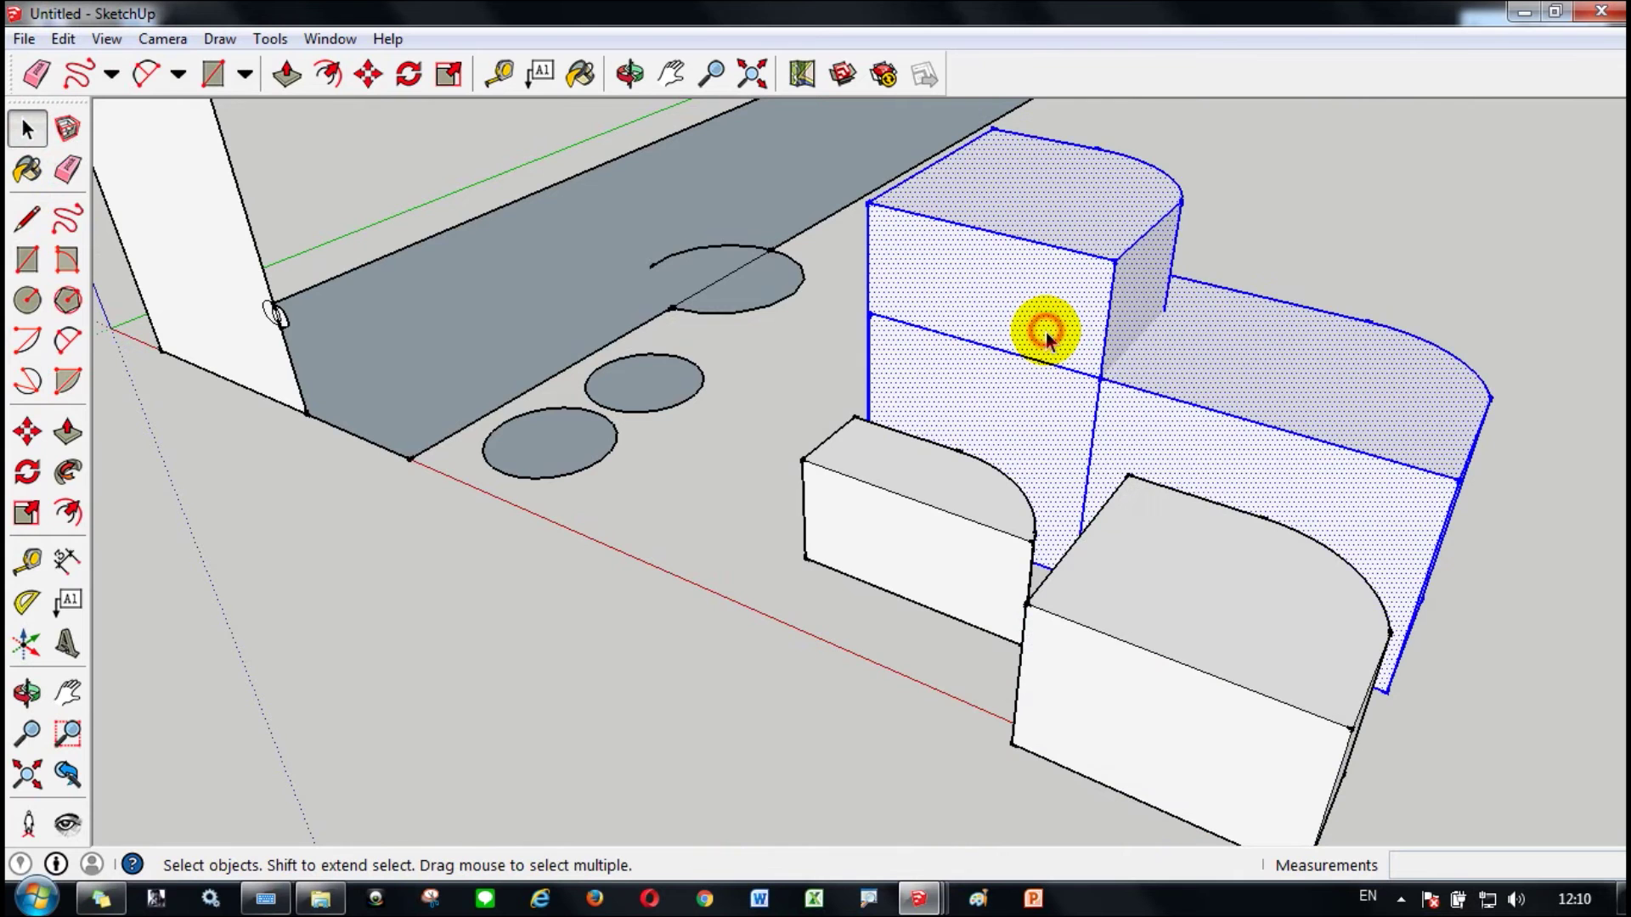
{"action": "key", "text": "Delete"}
Select the entire front rounded block and pan the view toward it
{"action": "left_click", "coordinate": [1314, 610]}
{"action": "triple_click", "coordinate": [1315, 612]}
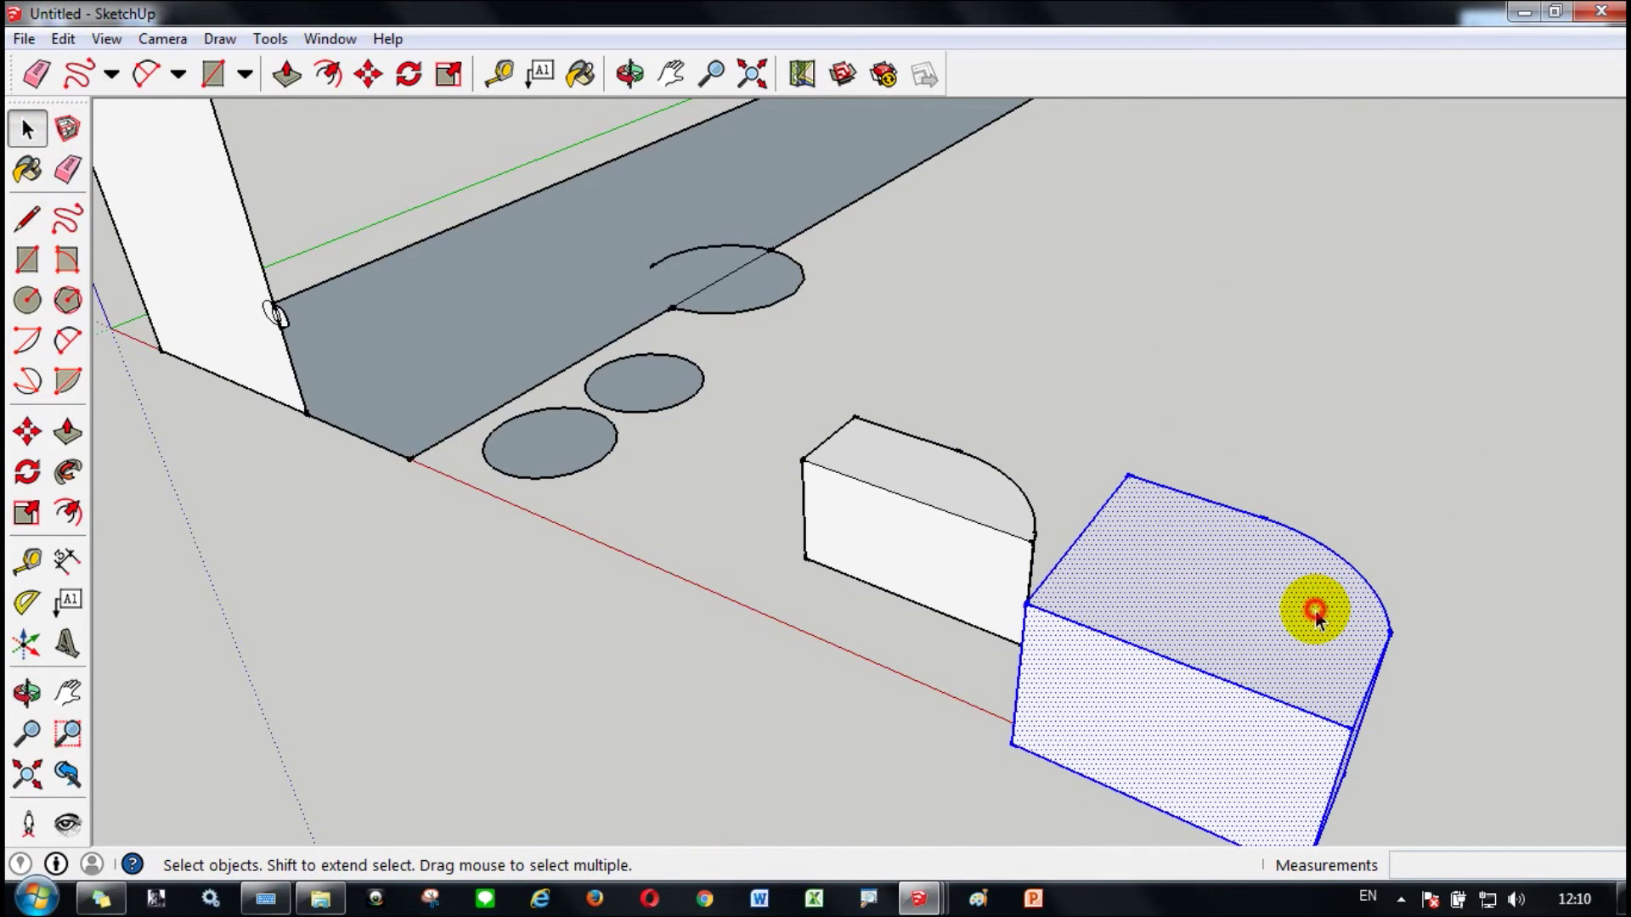
{"action": "left_click", "coordinate": [685, 86]}
{"action": "left_click_drag", "start_coordinate": [1056, 564], "coordinate": [976, 338]}
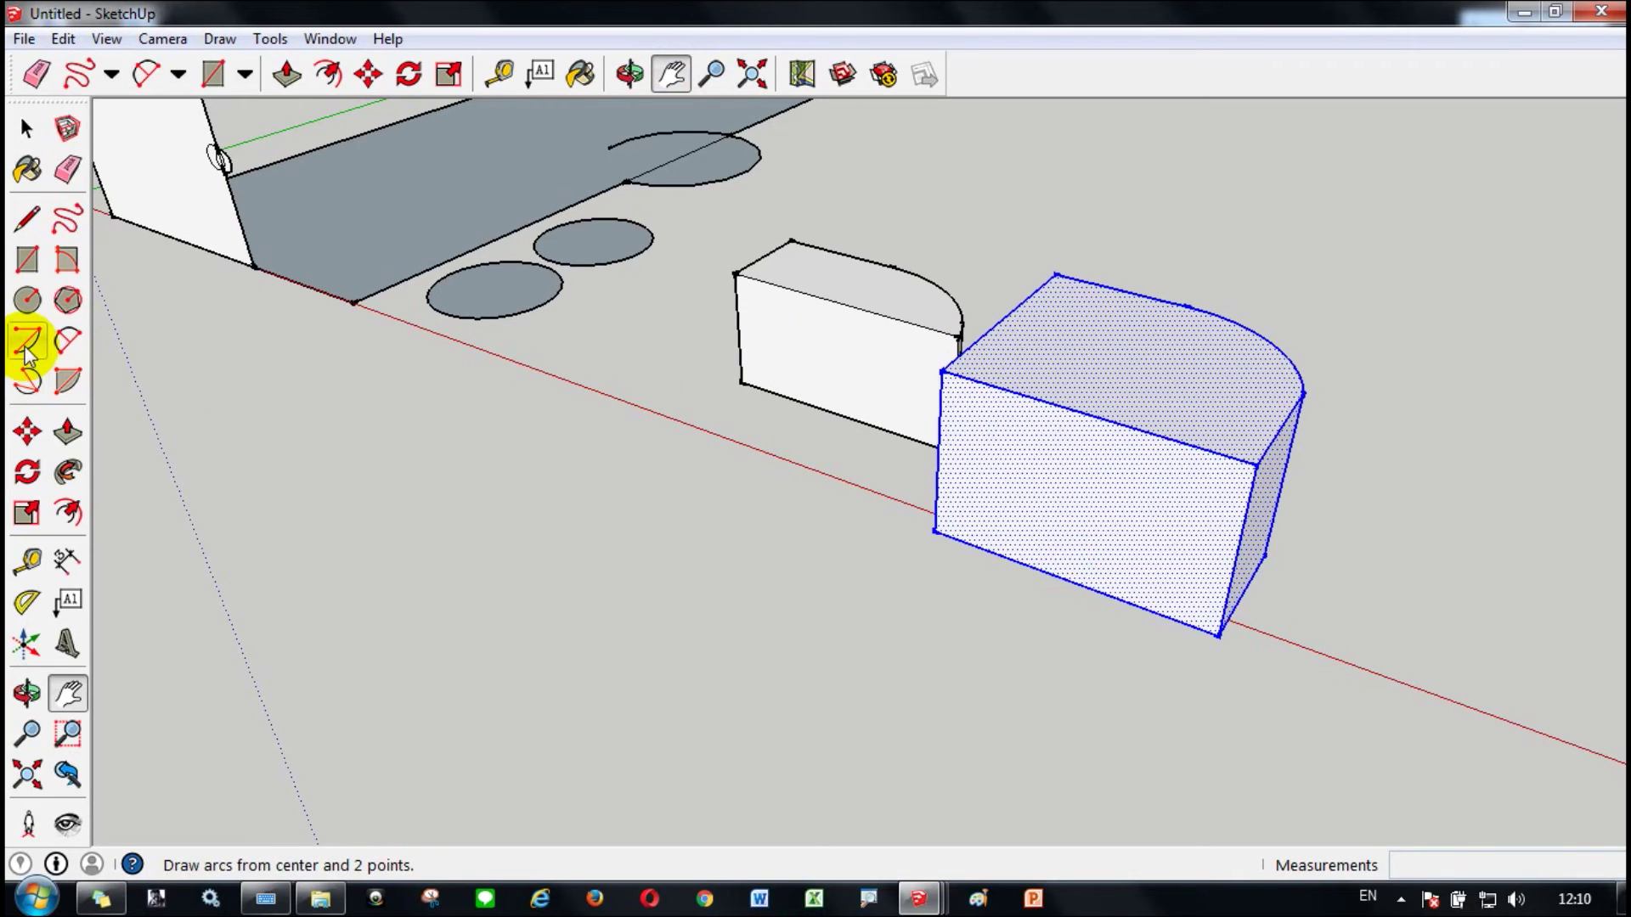
Rotate the front block 30° about its bottom-left corner, aligned to its bottom edge
{"action": "left_click", "coordinate": [28, 472]}
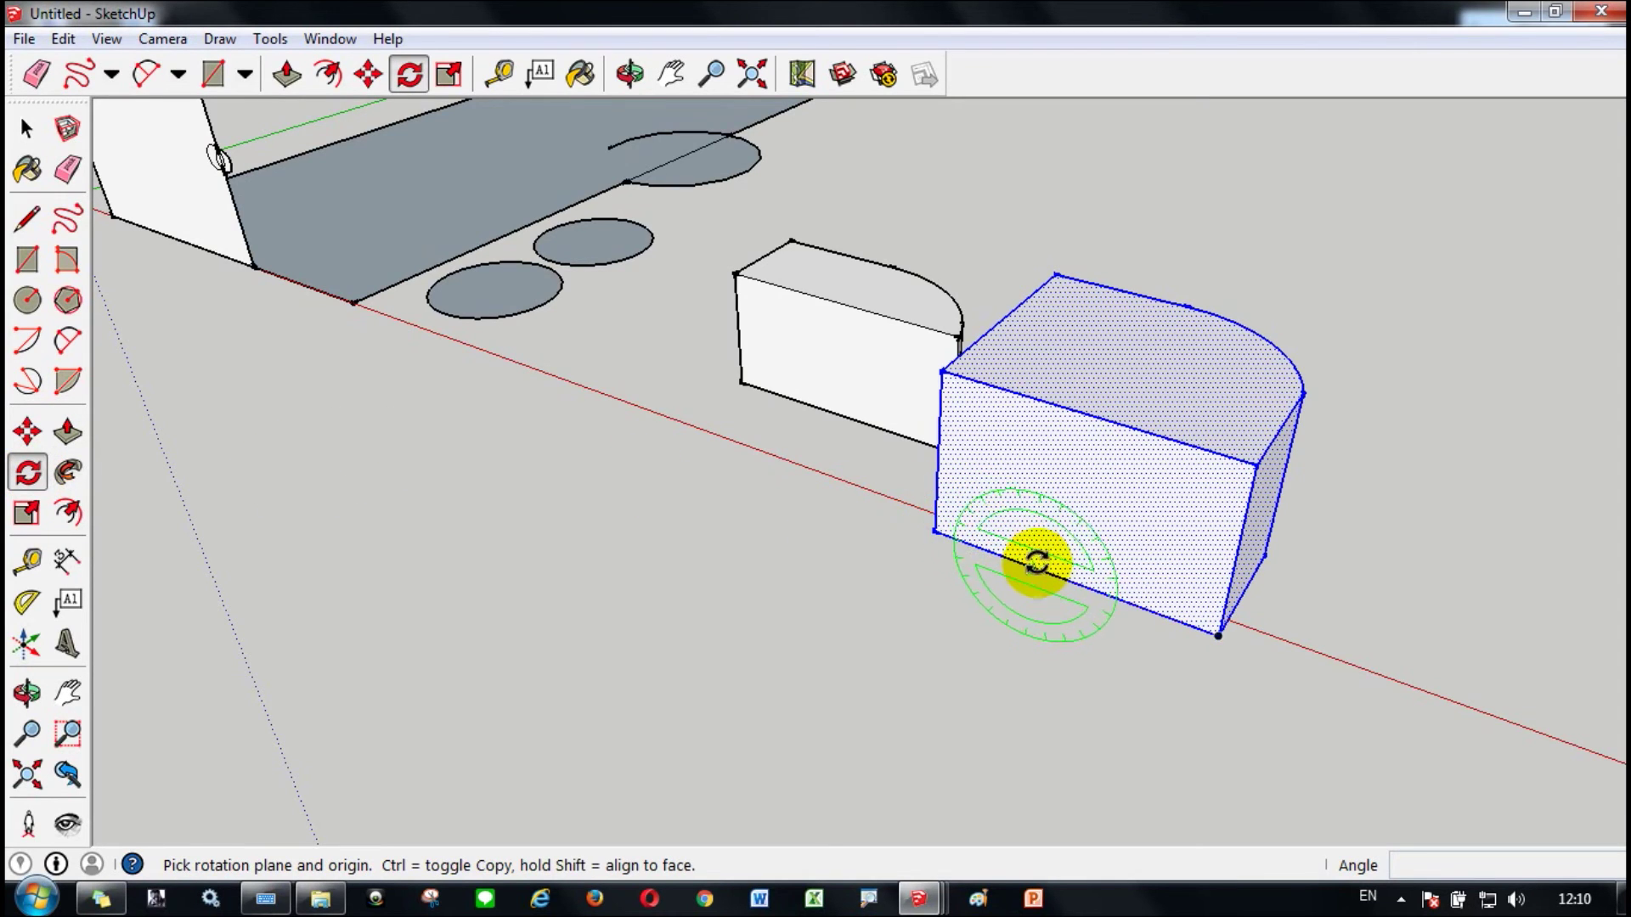
{"action": "left_click", "coordinate": [932, 533]}
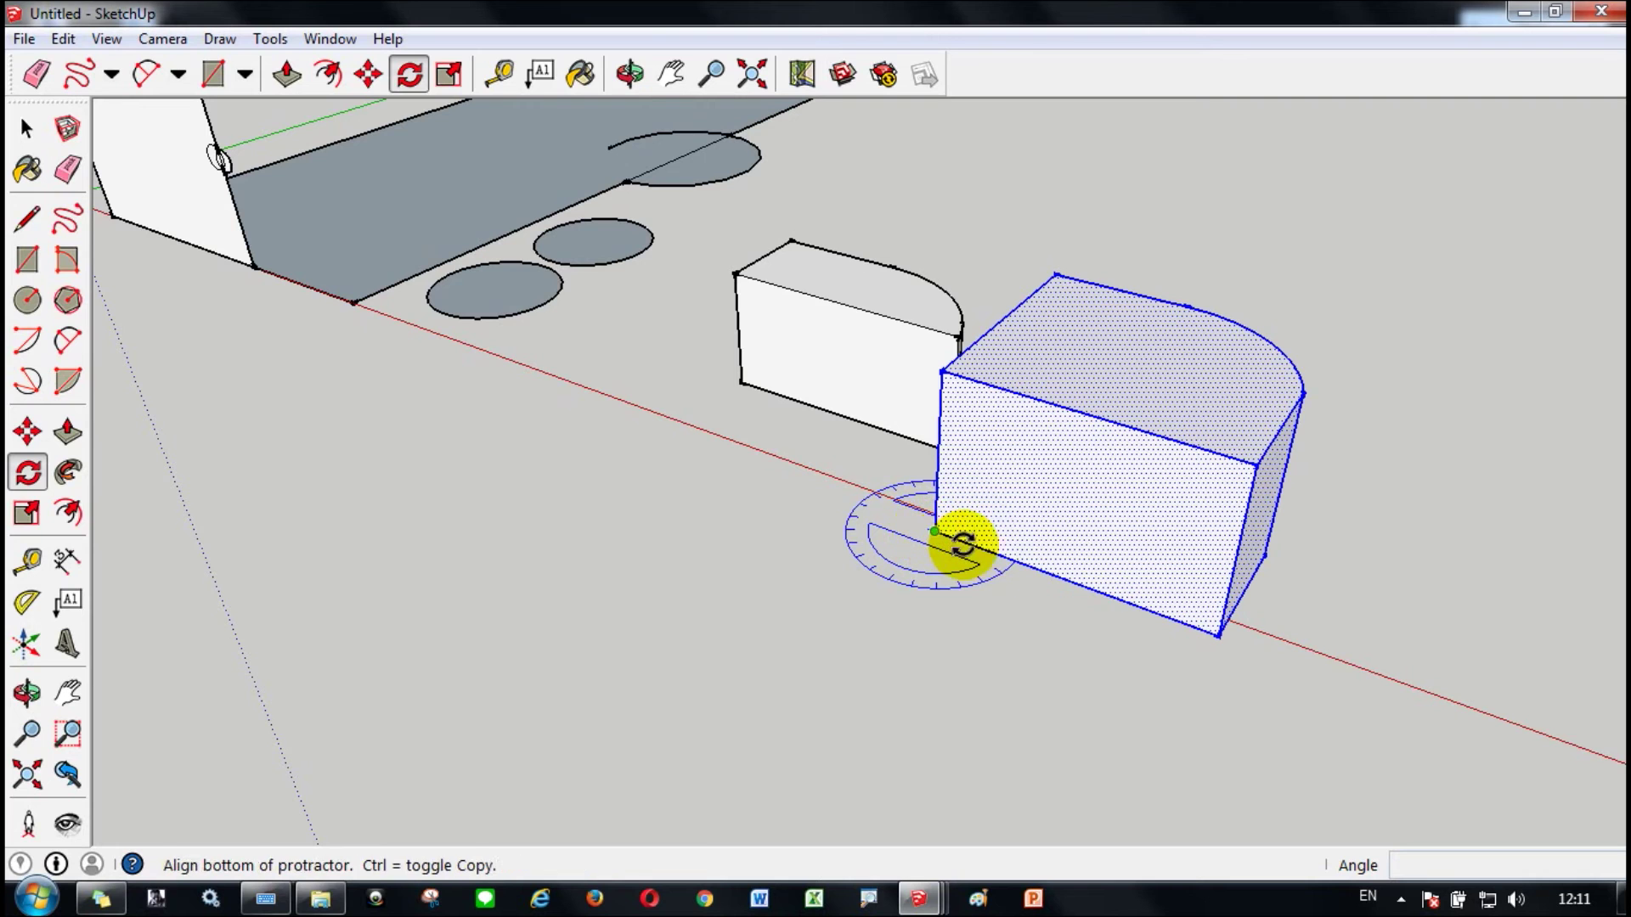
{"action": "left_click", "coordinate": [1212, 633]}
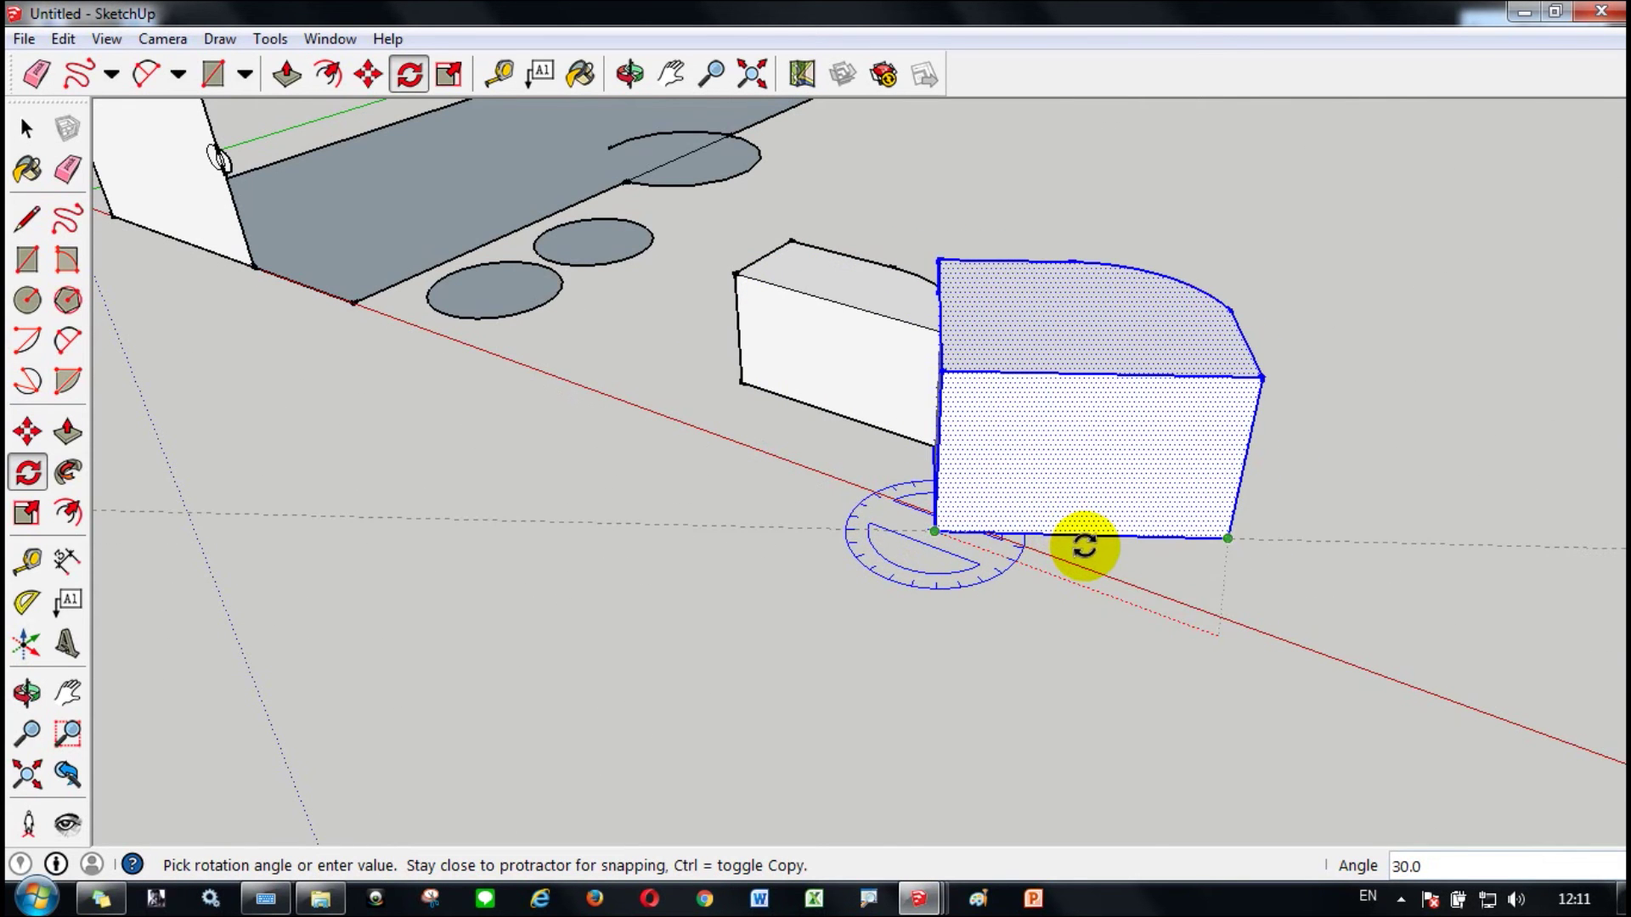
{"action": "left_click", "coordinate": [1084, 546]}
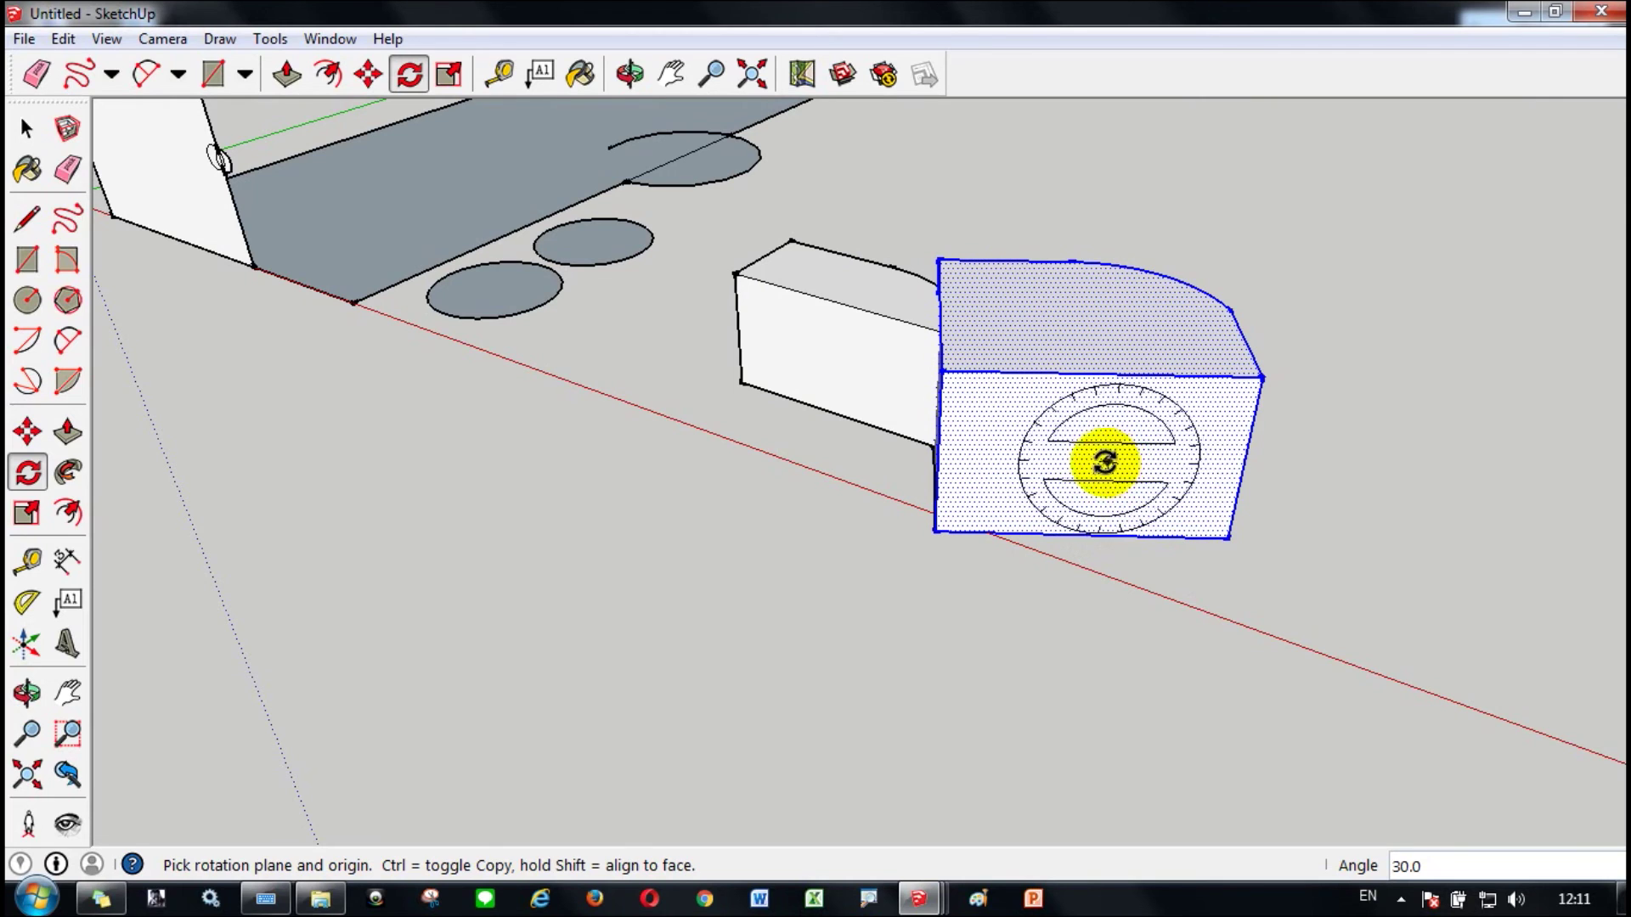
{"action": "left_click_drag", "start_coordinate": [1109, 532], "coordinate": [1101, 495]}
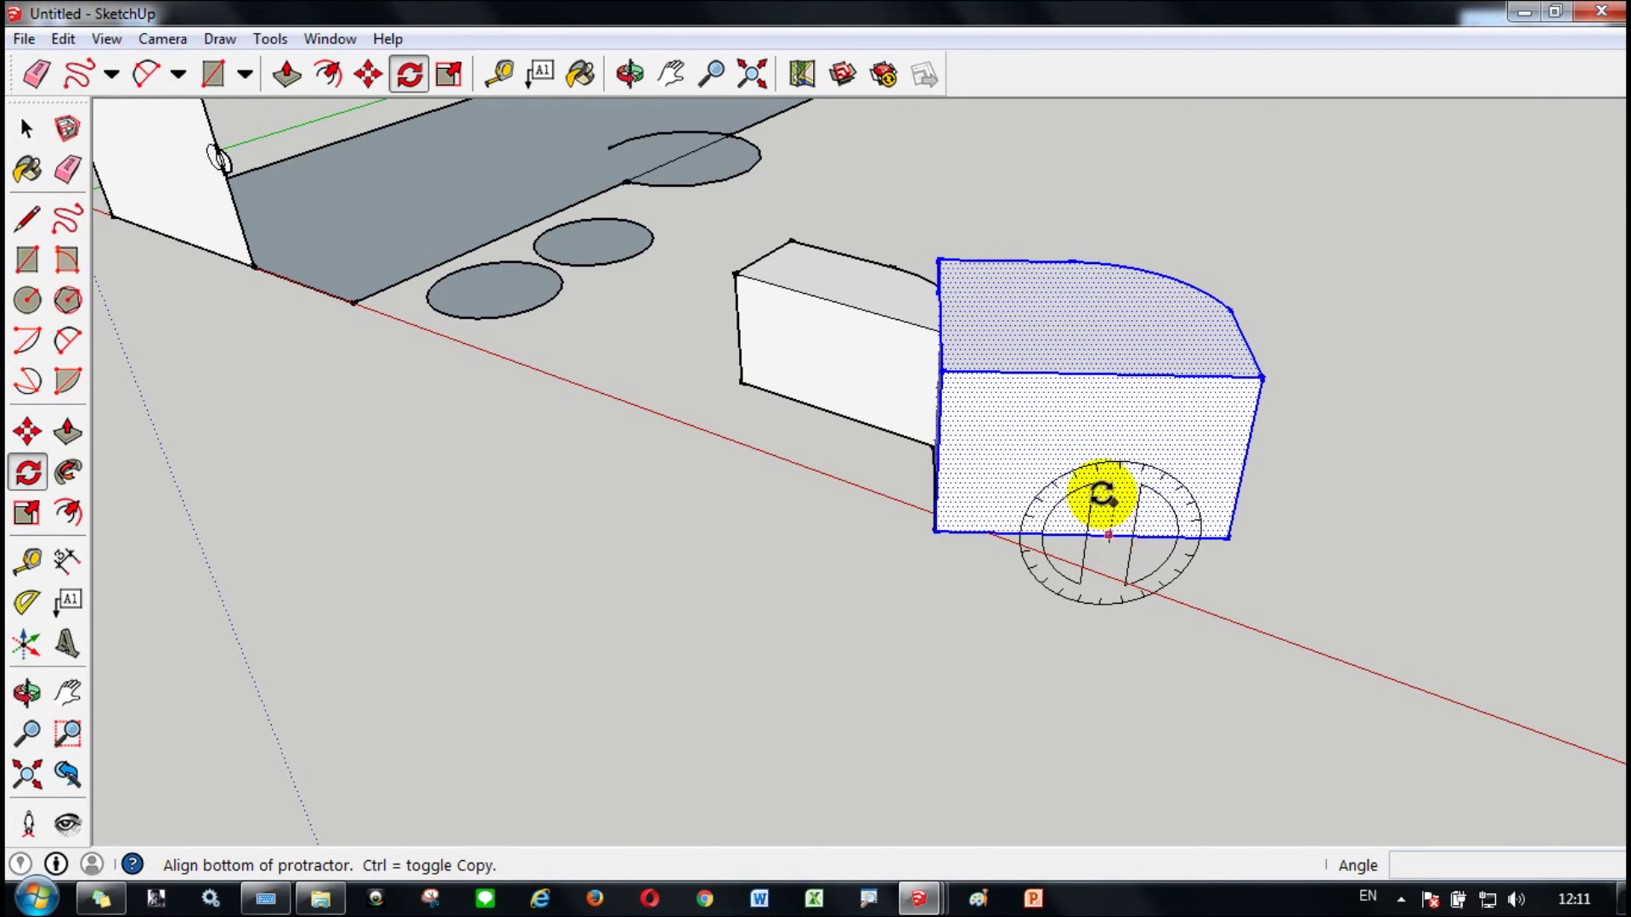
{"action": "left_click", "coordinate": [1138, 378]}
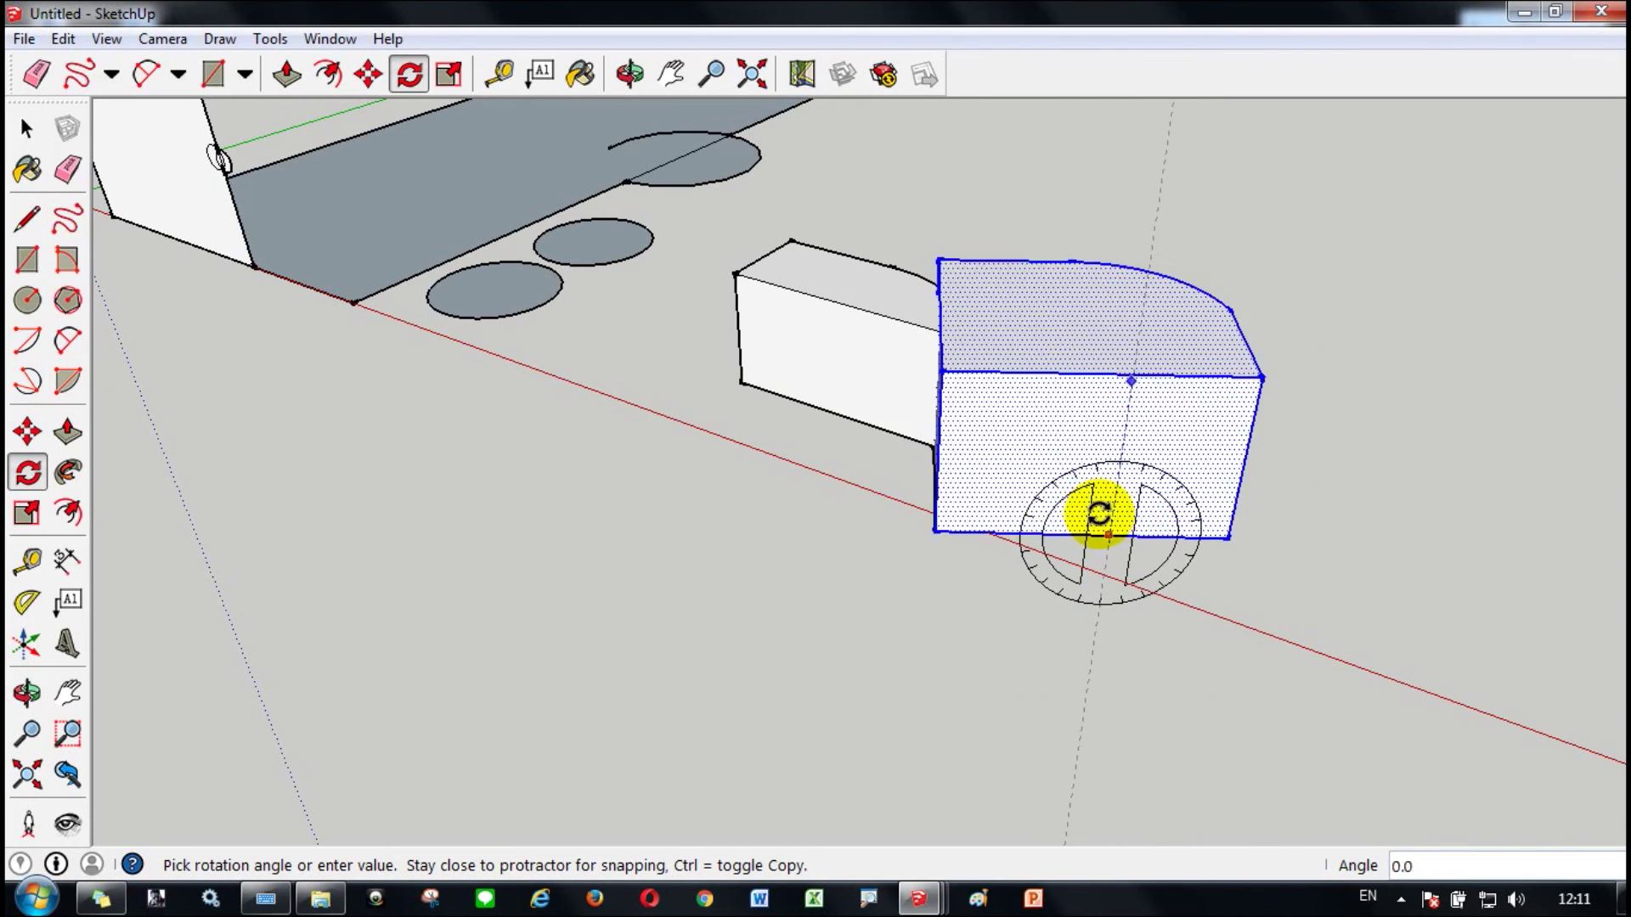
{"action": "key", "text": "Escape"}
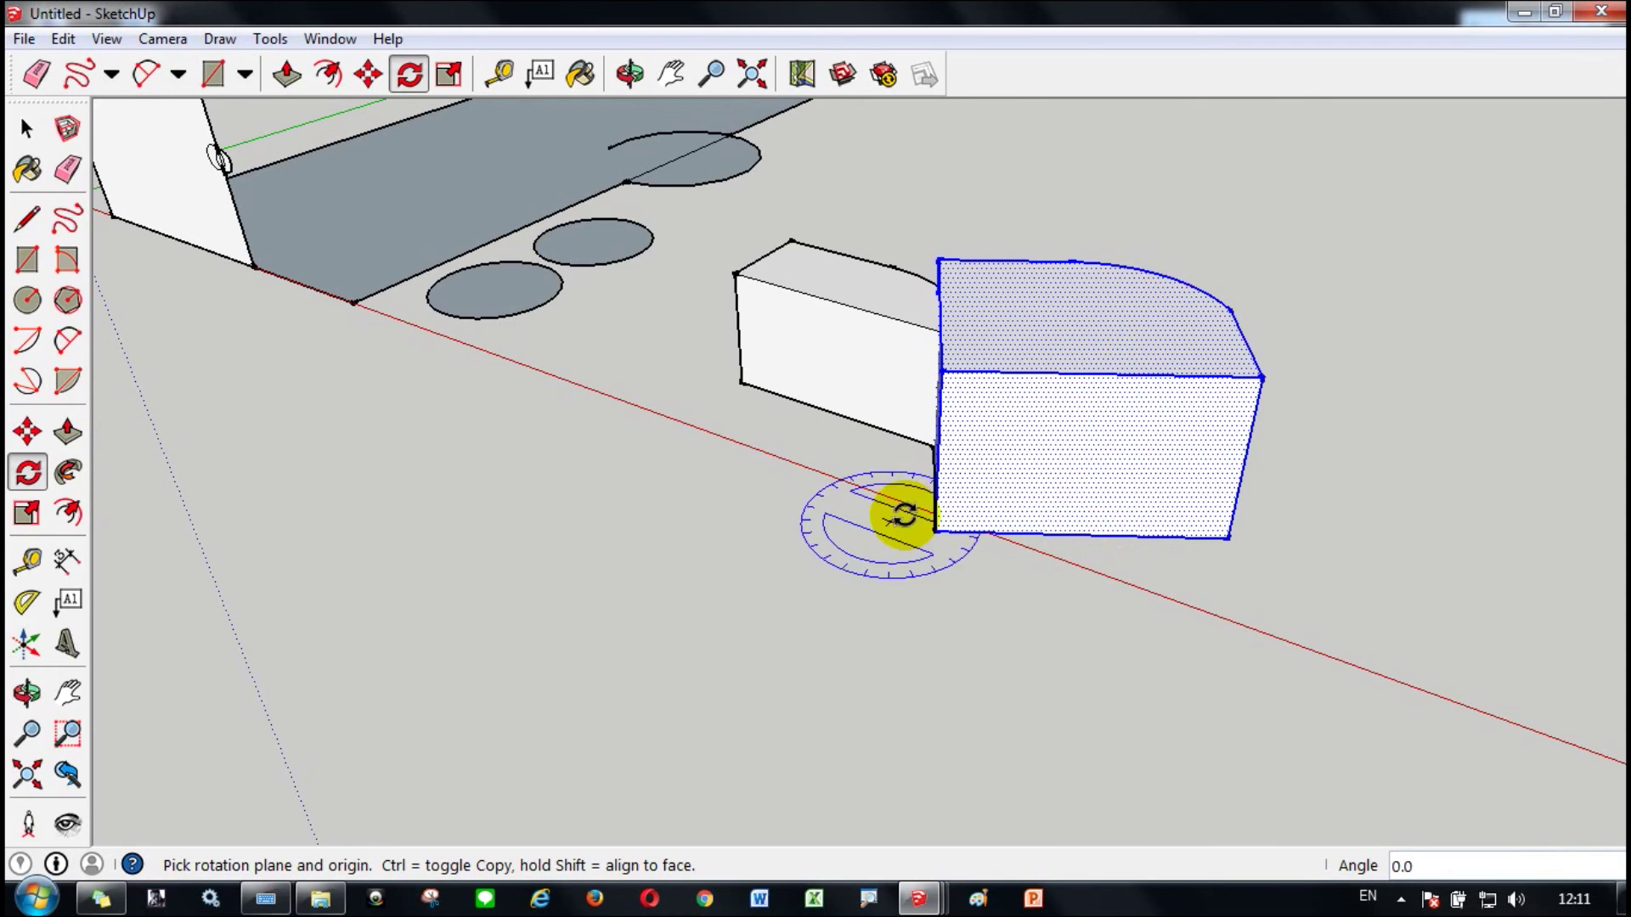
{"action": "middle_click_drag", "start_coordinate": [1158, 314], "coordinate": [283, 114], "text": "shift"}
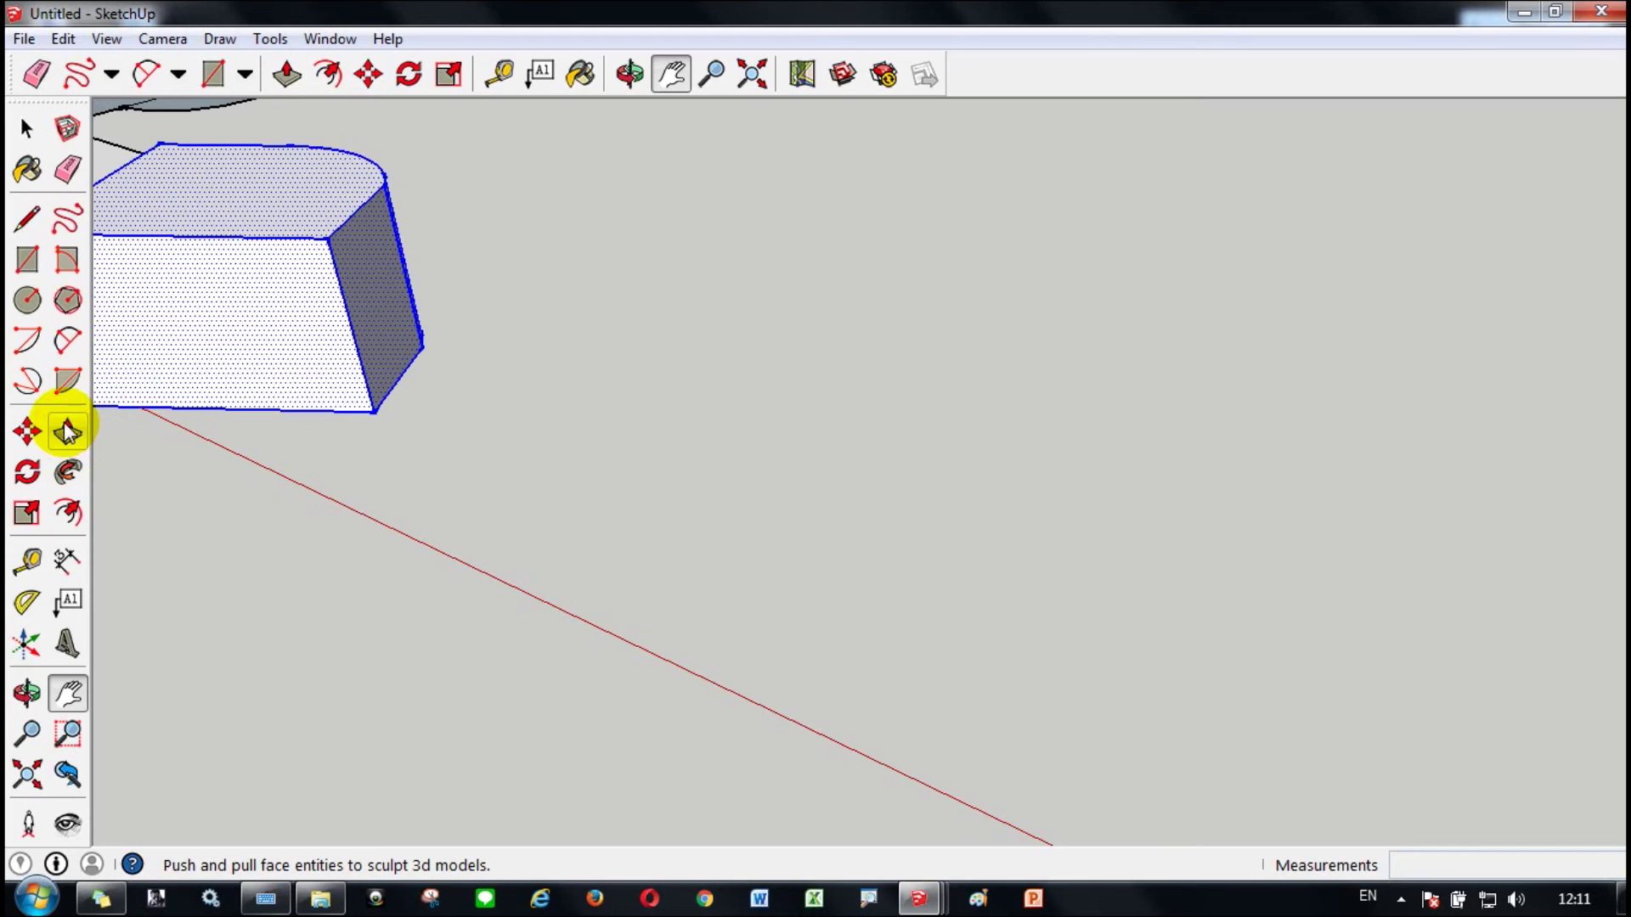
Draw a 470mm by 470mm square on the ground and push/pull it up 299mm
{"action": "left_click", "coordinate": [27, 259]}
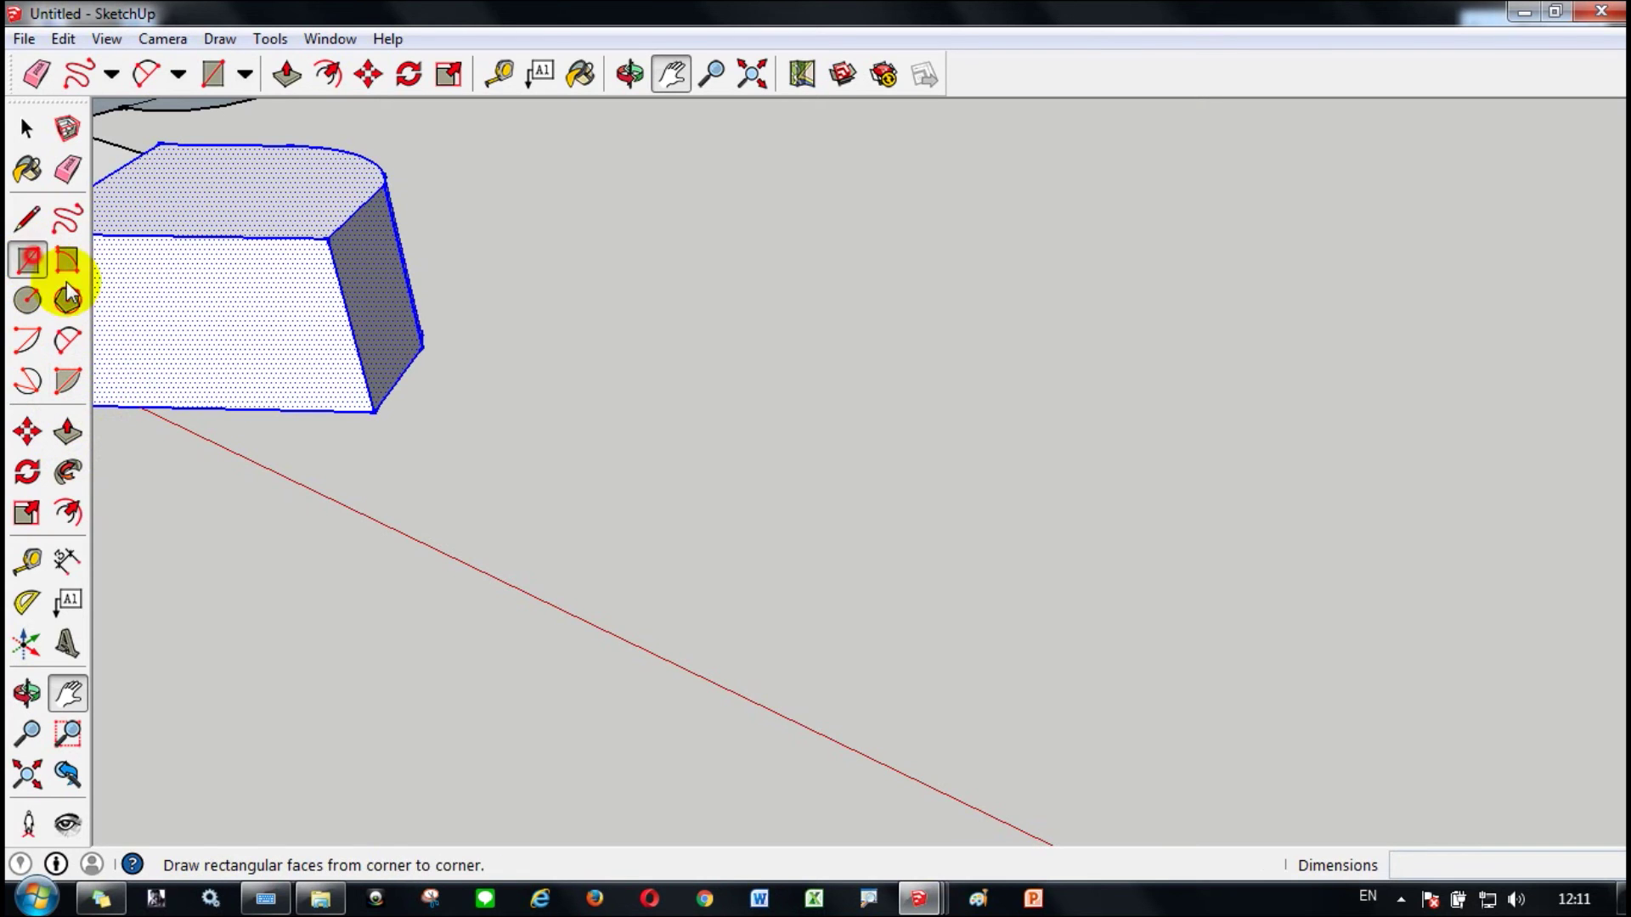
{"action": "left_click", "coordinate": [580, 600]}
{"action": "left_click", "coordinate": [925, 553]}
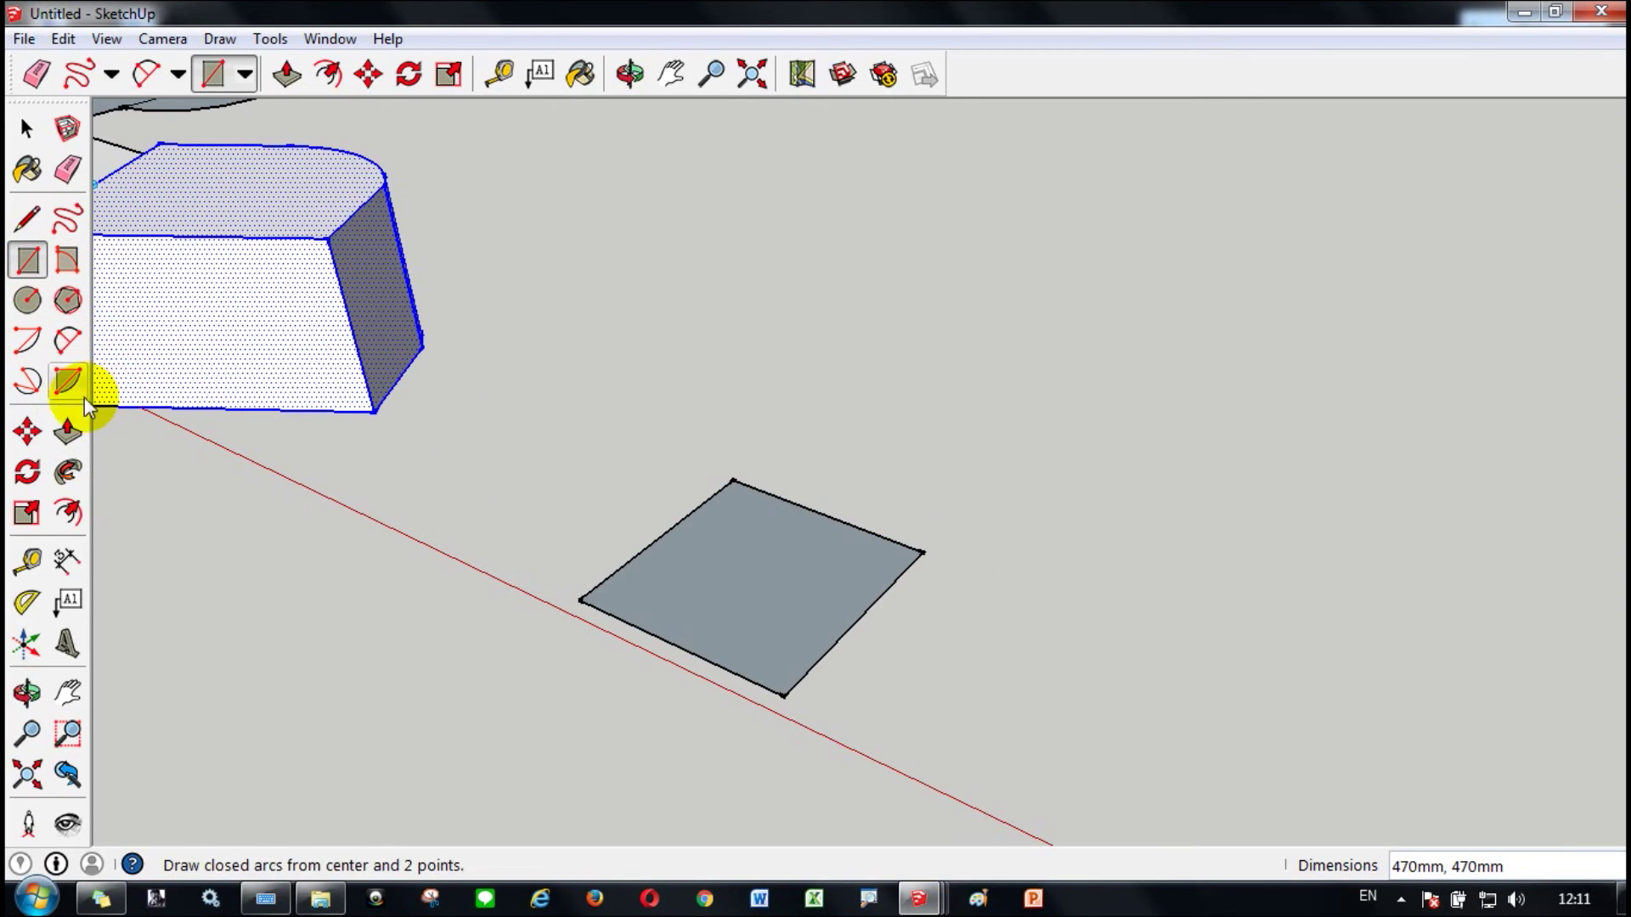
{"action": "left_click", "coordinate": [68, 434]}
{"action": "left_click", "coordinate": [655, 569]}
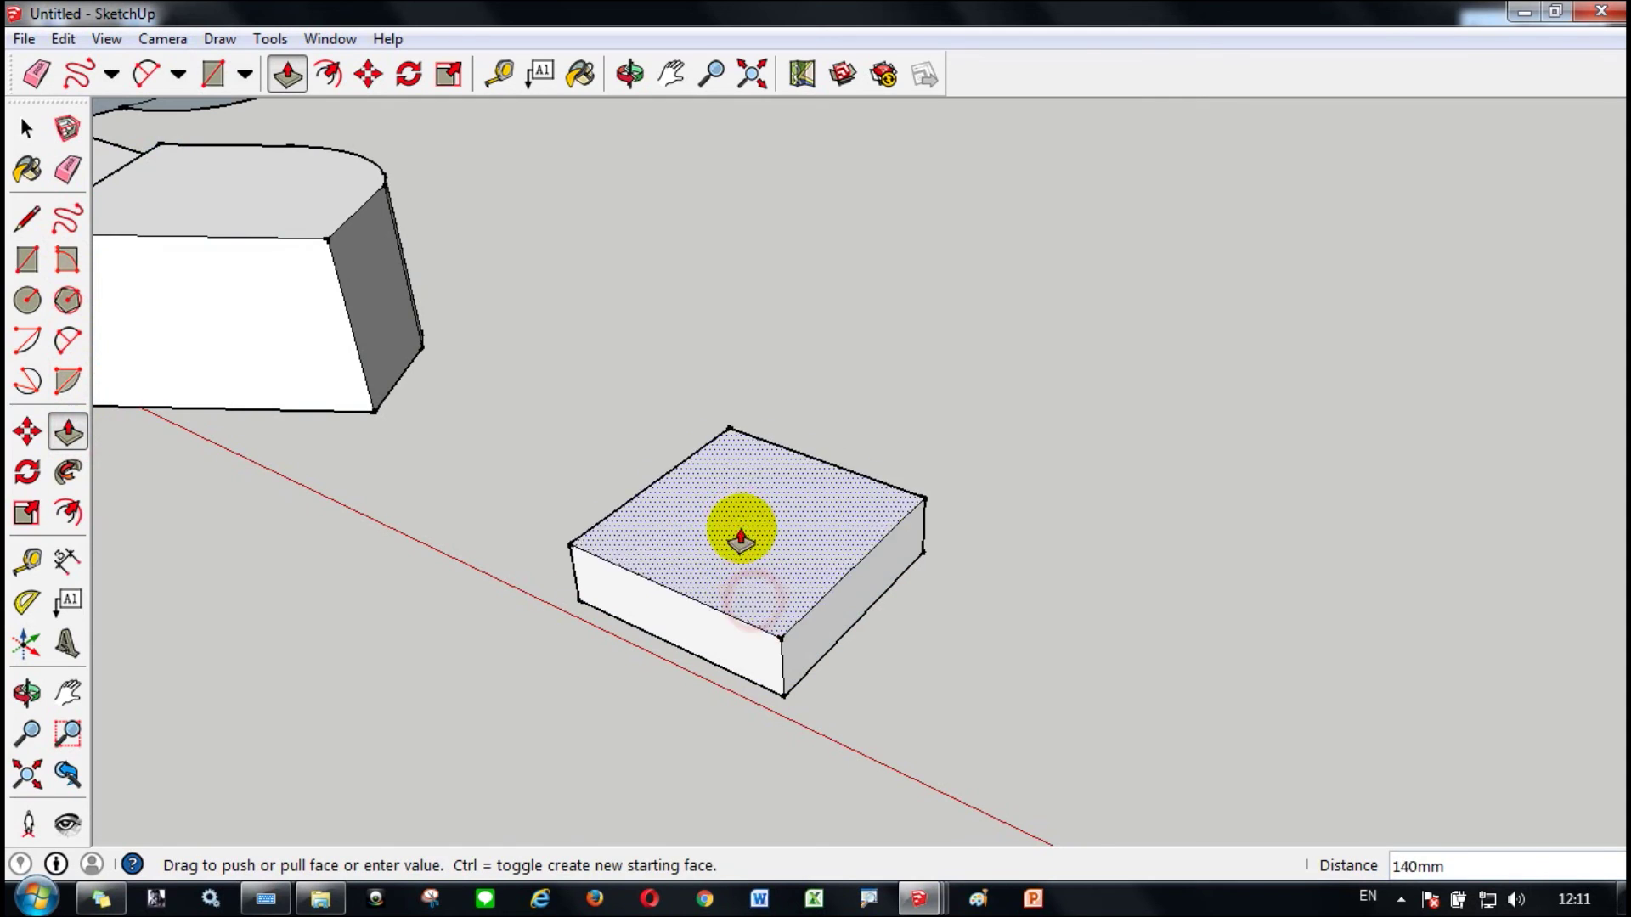
{"action": "left_click", "coordinate": [731, 463]}
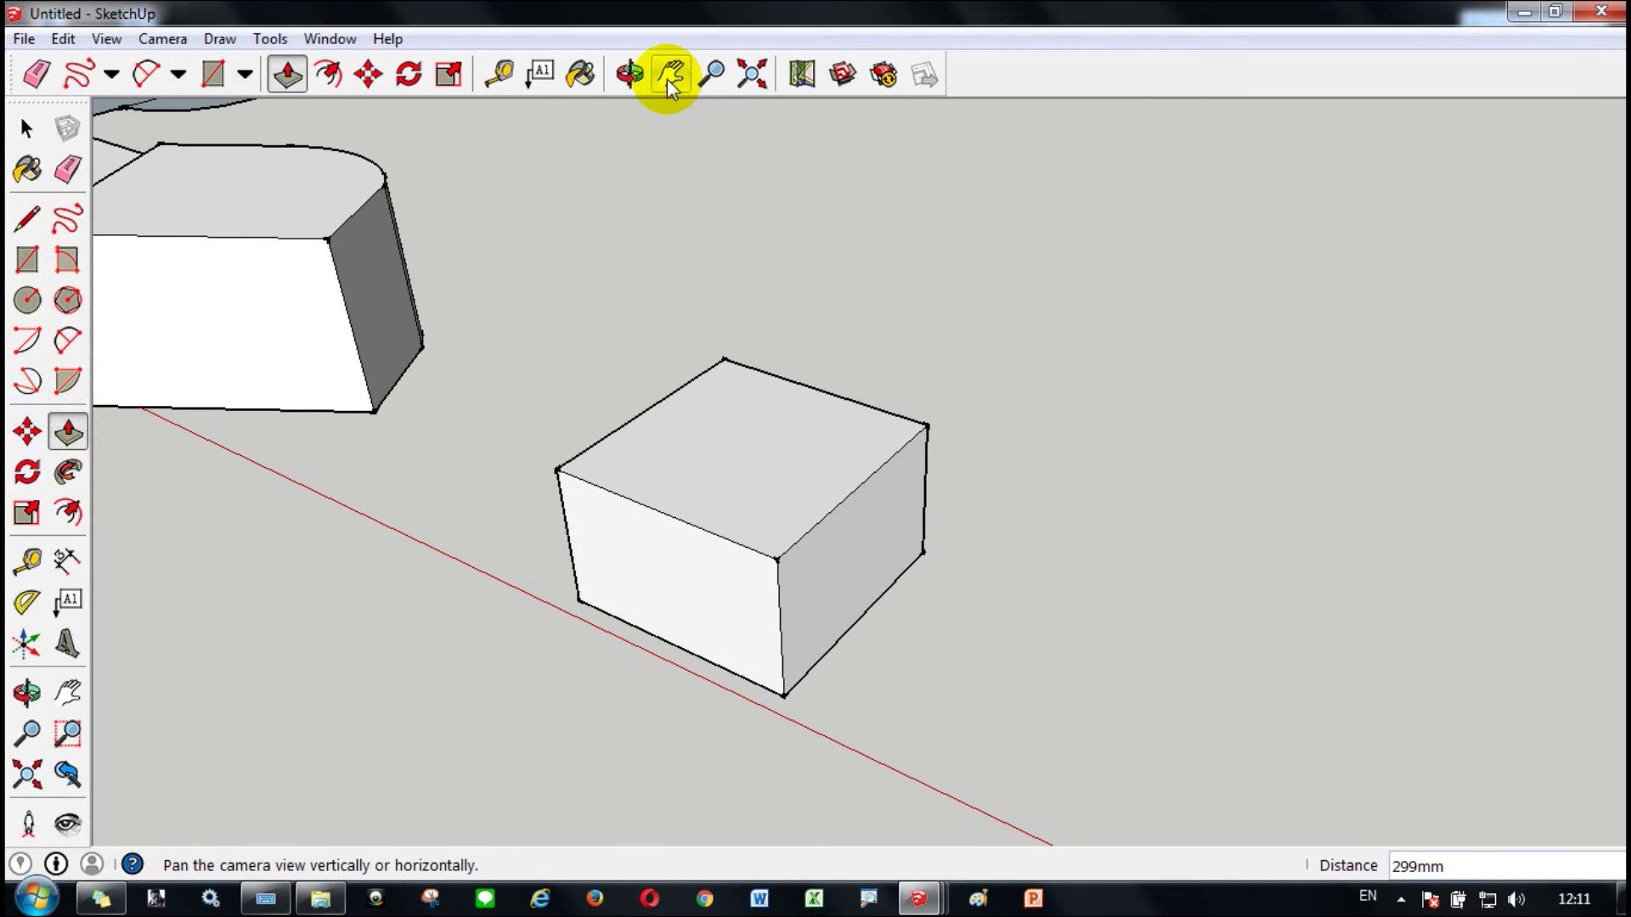
{"action": "left_click", "coordinate": [629, 73]}
{"action": "left_click_drag", "start_coordinate": [704, 421], "coordinate": [932, 313]}
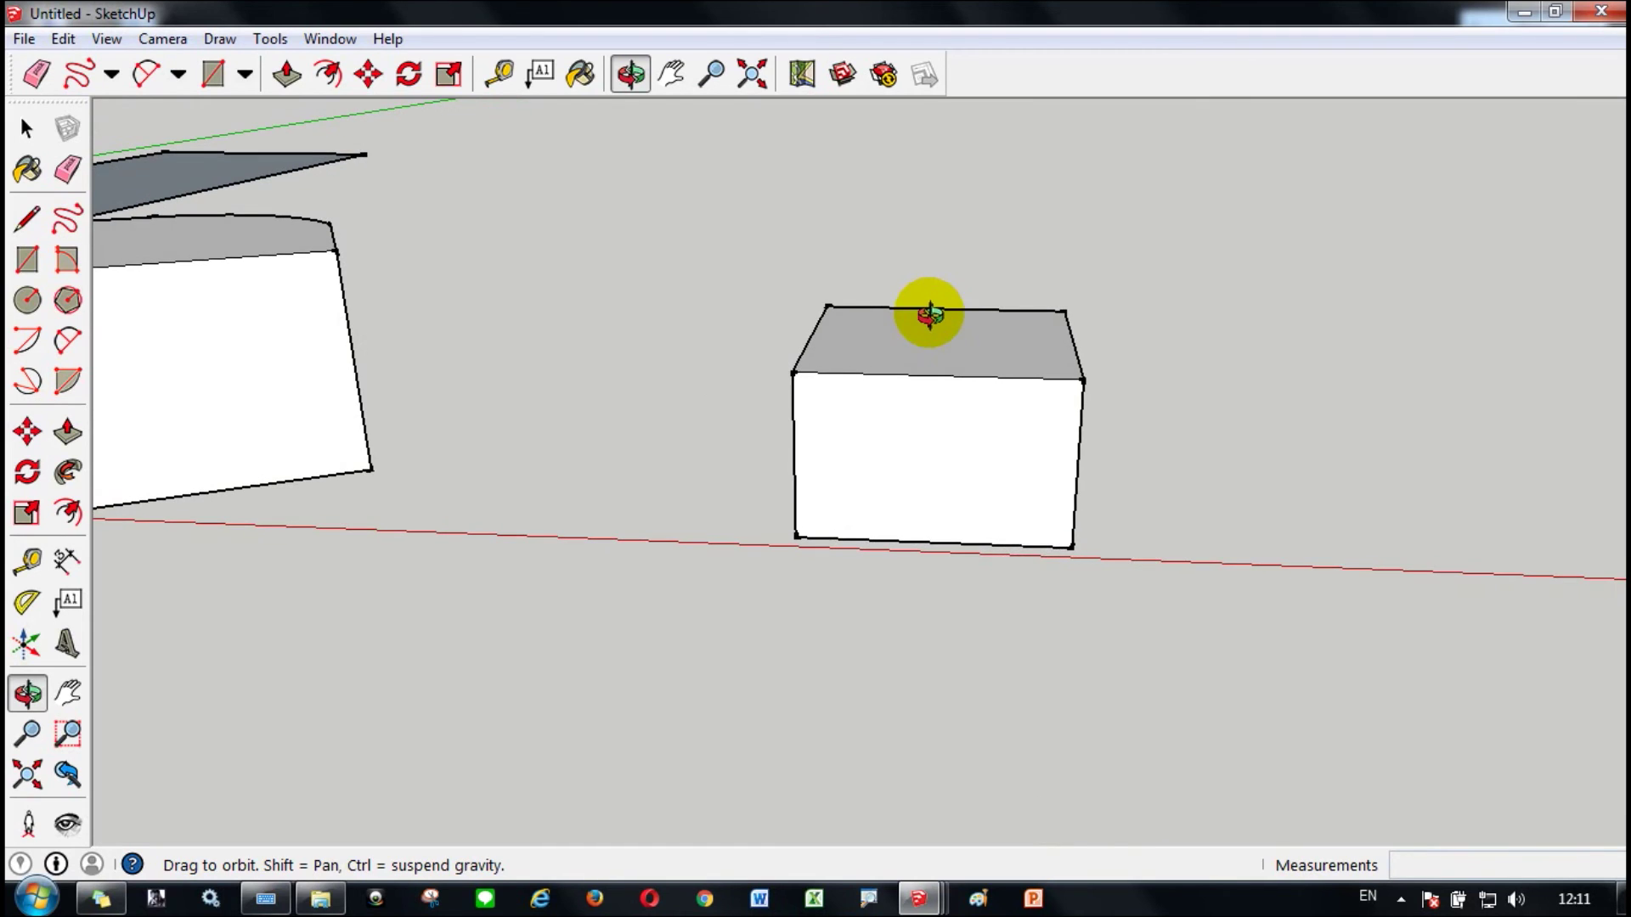
Round the box's front top corner with a 2-point arc and Follow Me it along the top edges
{"action": "left_click", "coordinate": [66, 340]}
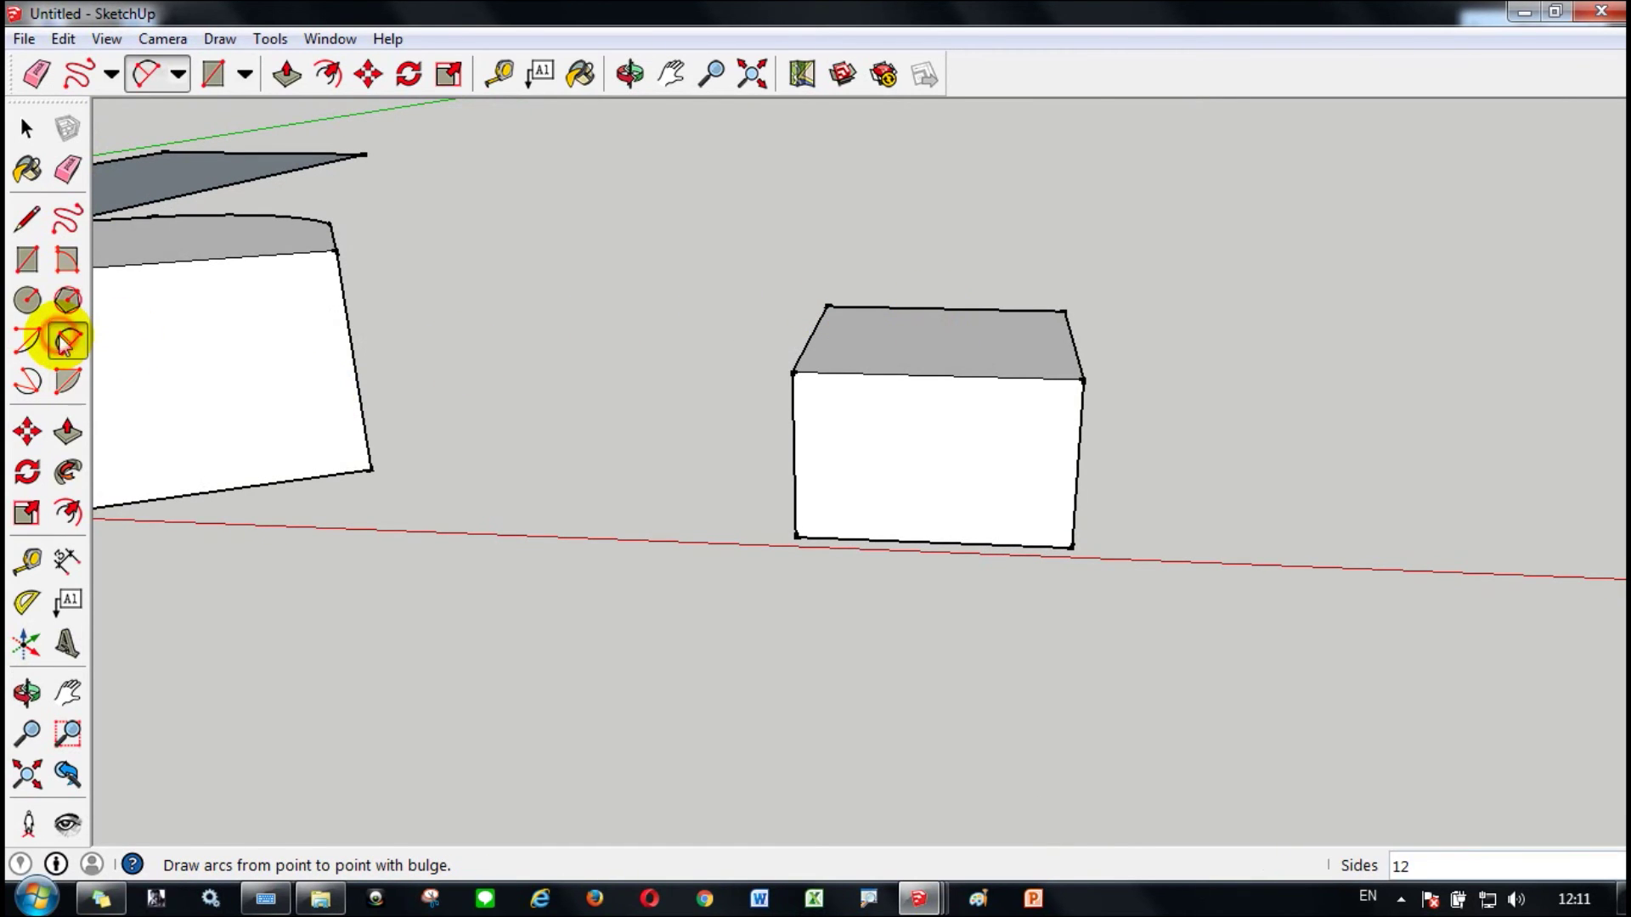
{"action": "left_click", "coordinate": [1003, 377]}
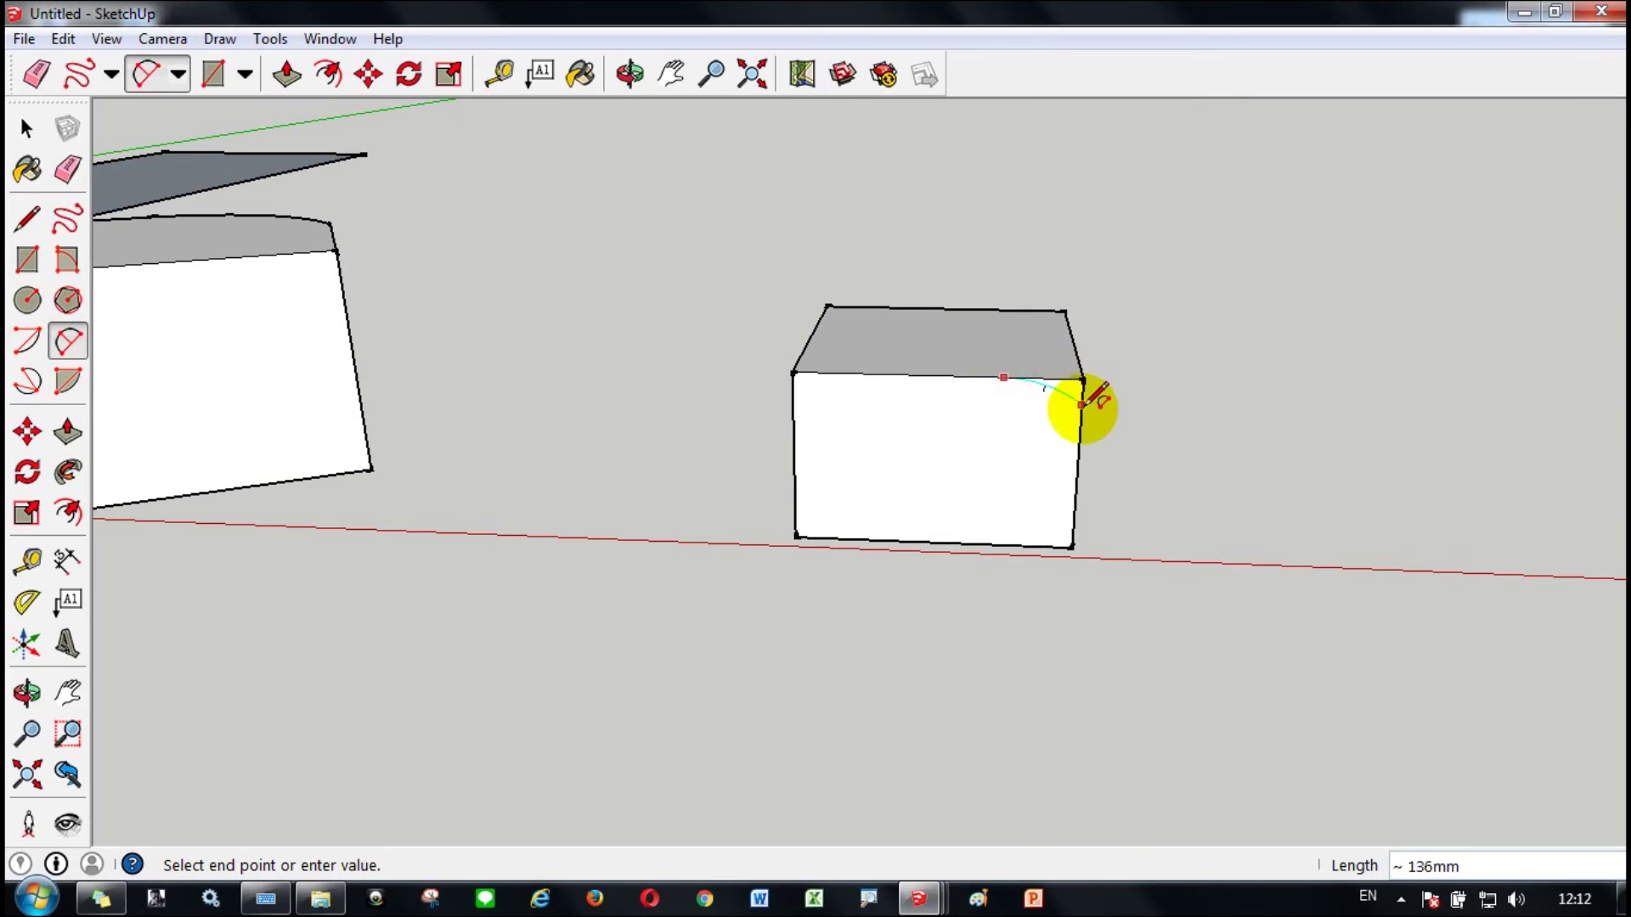
{"action": "left_click", "coordinate": [1077, 453]}
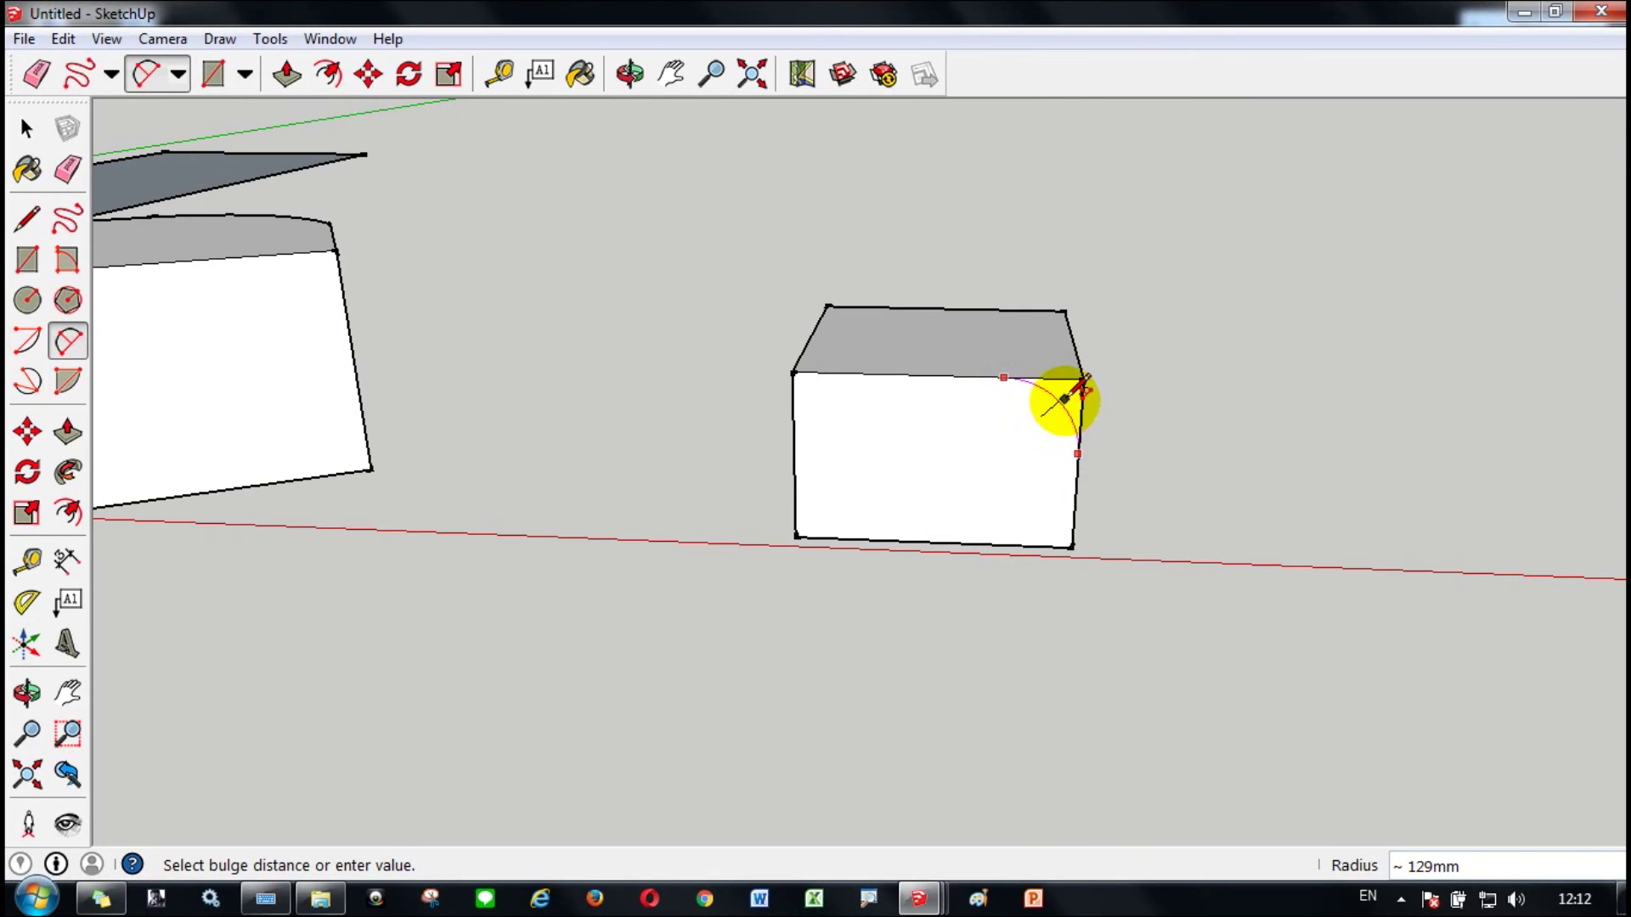
{"action": "left_click", "coordinate": [1081, 386]}
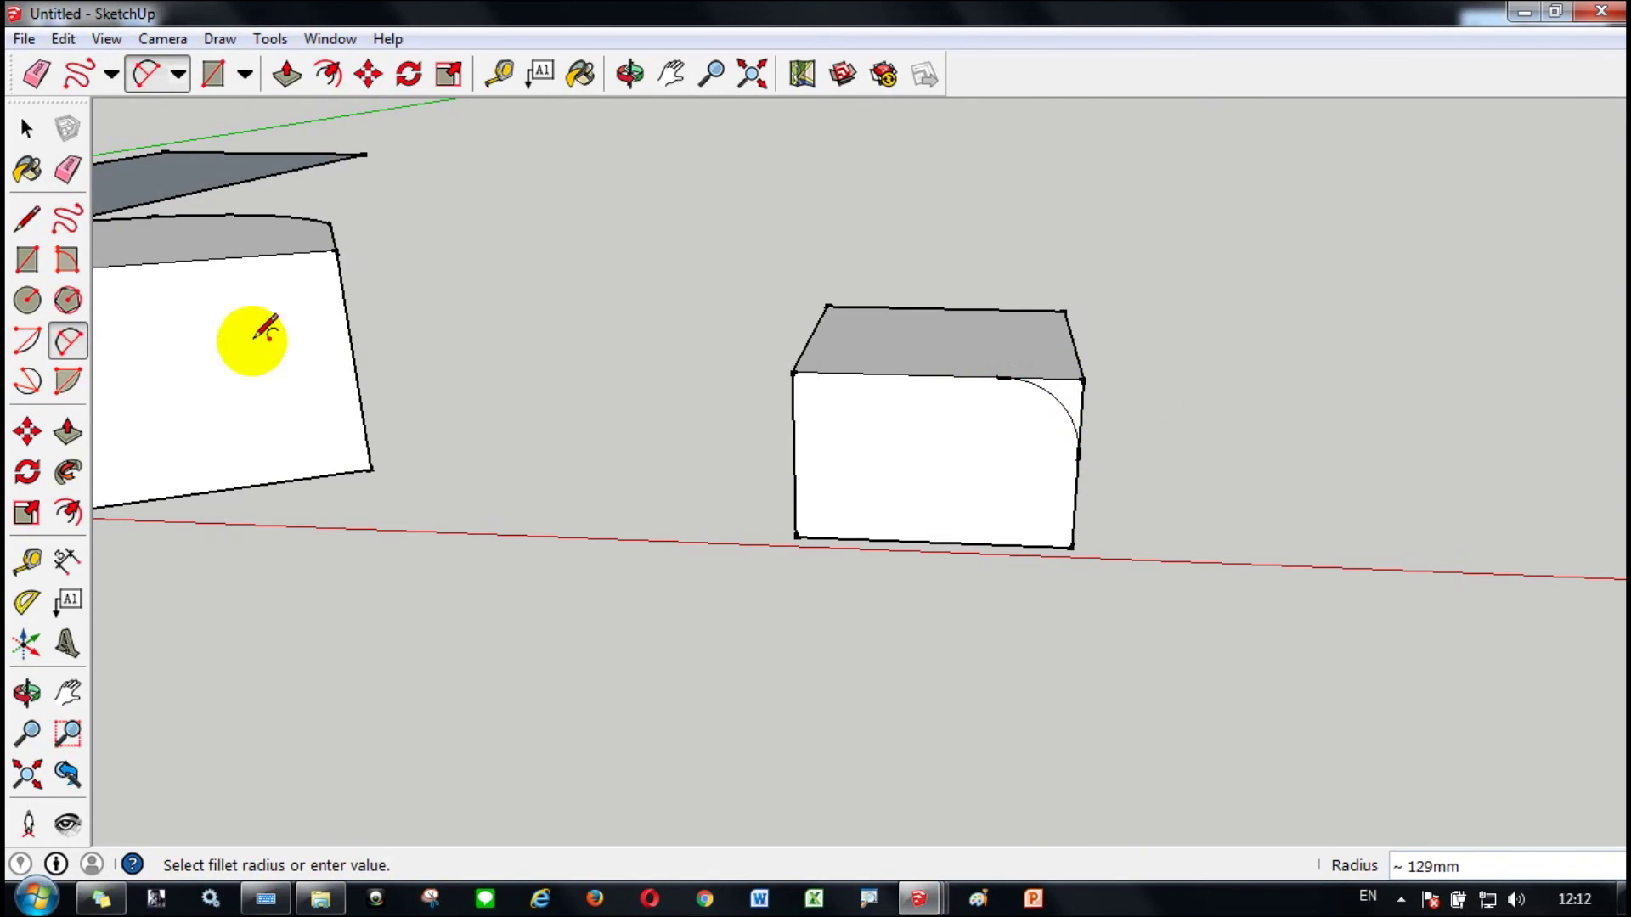
{"action": "left_click", "coordinate": [67, 473]}
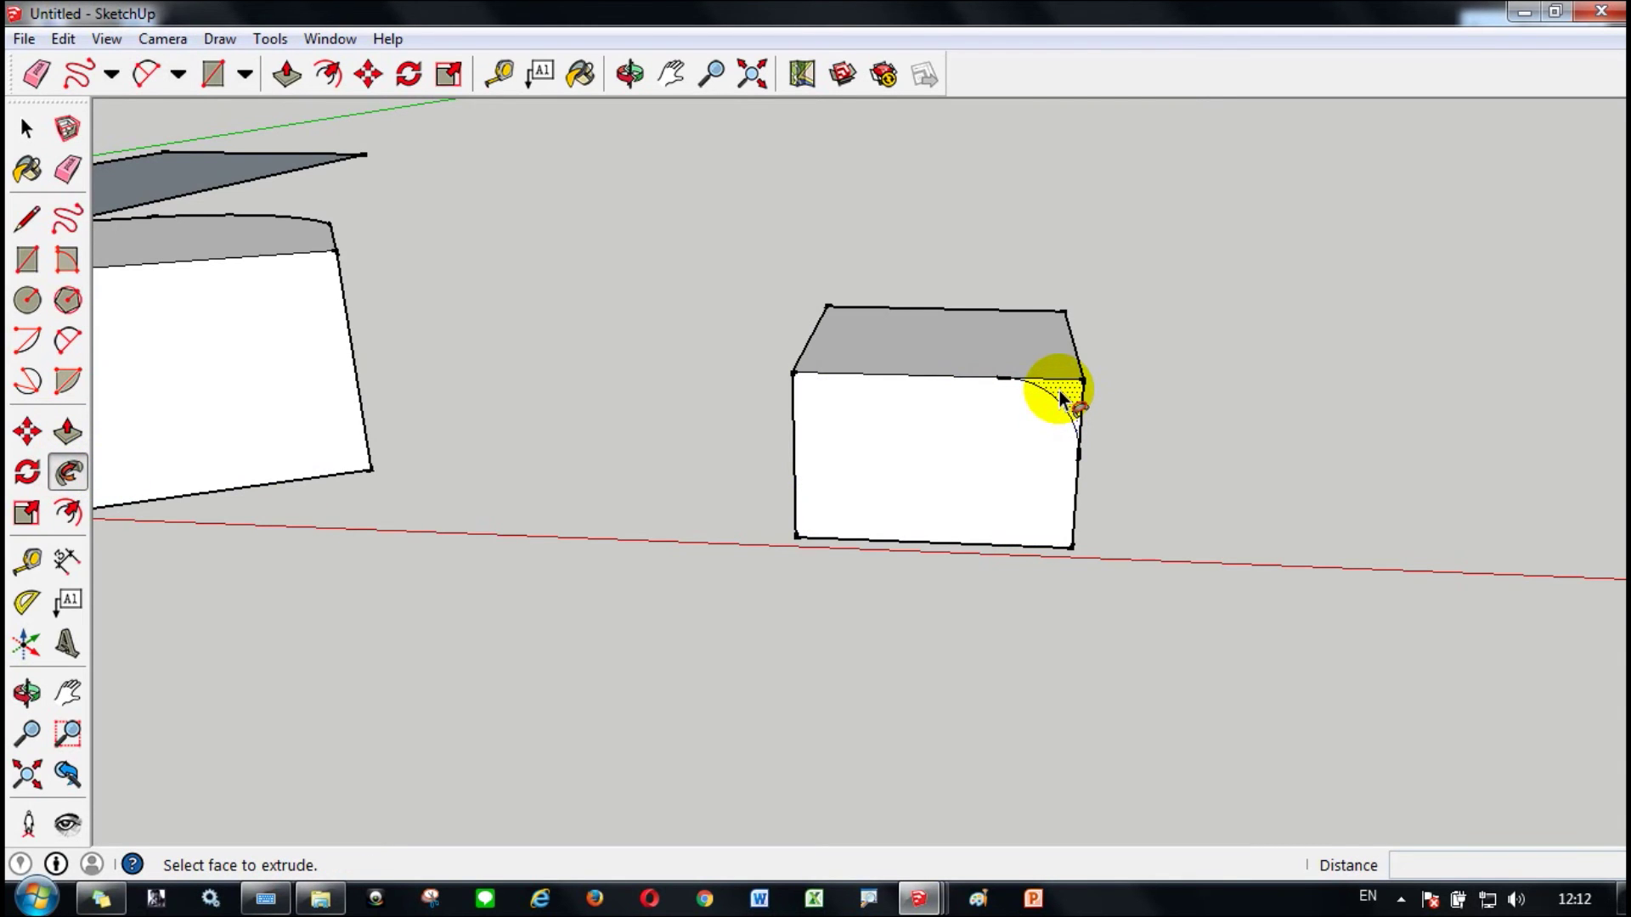
{"action": "mouse_move", "coordinate": [1060, 394]}
{"action": "left_mouse_down"}
{"action": "mouse_move", "coordinate": [1077, 335]}
{"action": "mouse_move", "coordinate": [991, 314]}
{"action": "mouse_move", "coordinate": [835, 308]}
{"action": "mouse_move", "coordinate": [811, 376]}
{"action": "mouse_move", "coordinate": [1079, 389]}
{"action": "left_mouse_up"}
{"action": "middle_click_drag", "start_coordinate": [1079, 389], "coordinate": [976, 430]}
Select the whole rounded box and scale it down uniformly to 0.56
{"action": "left_click", "coordinate": [27, 513]}
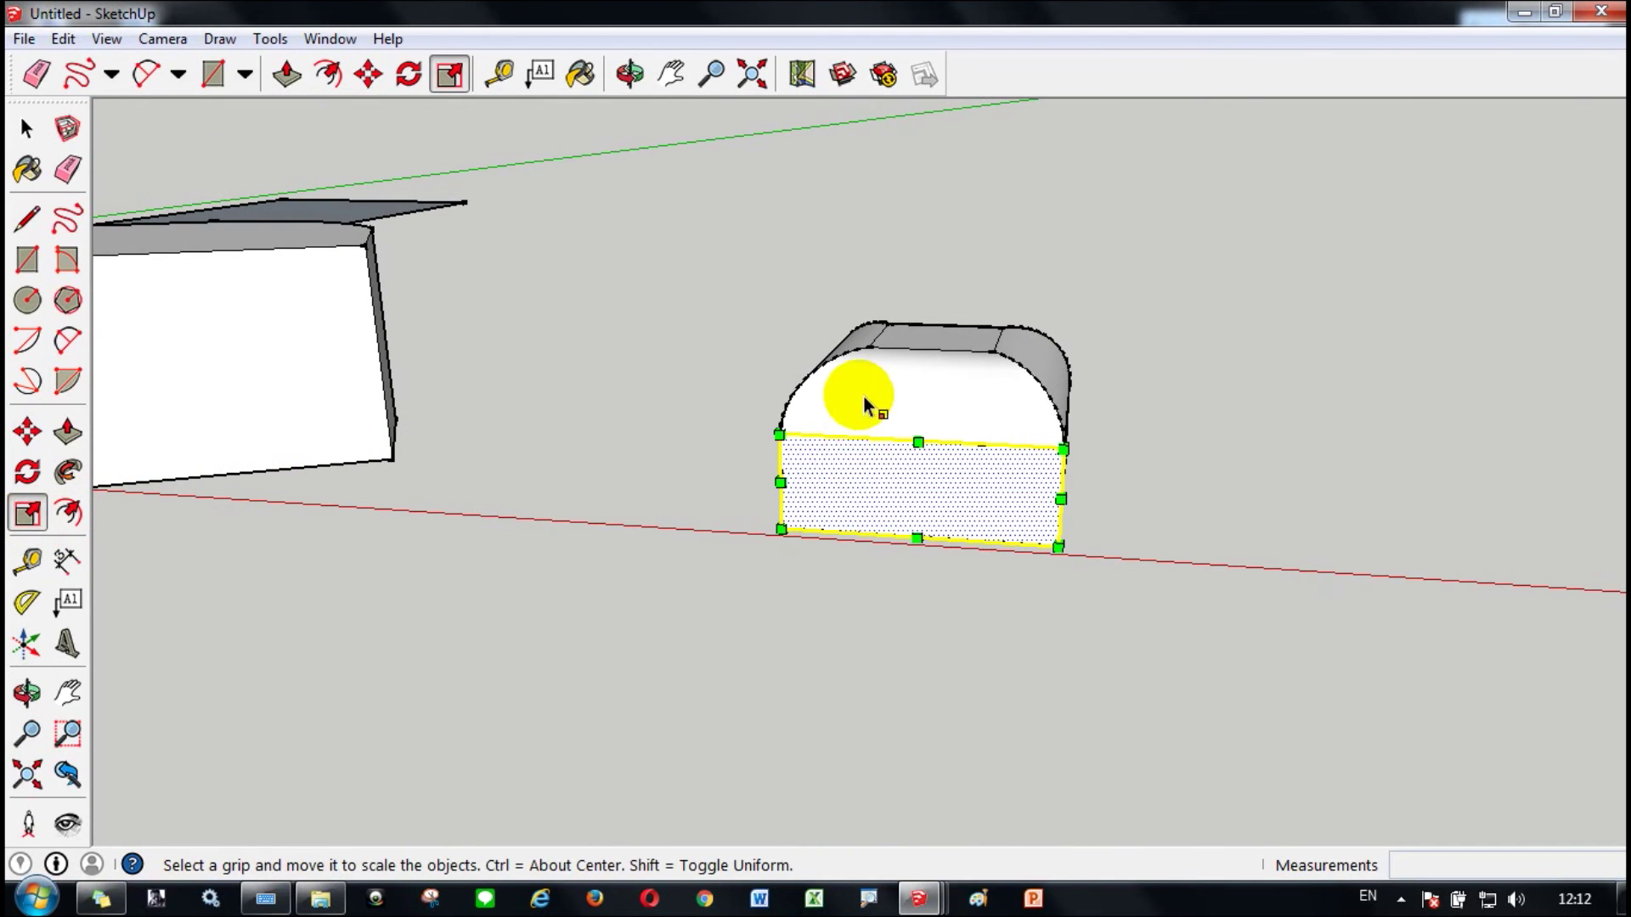
{"action": "left_click", "coordinate": [981, 486]}
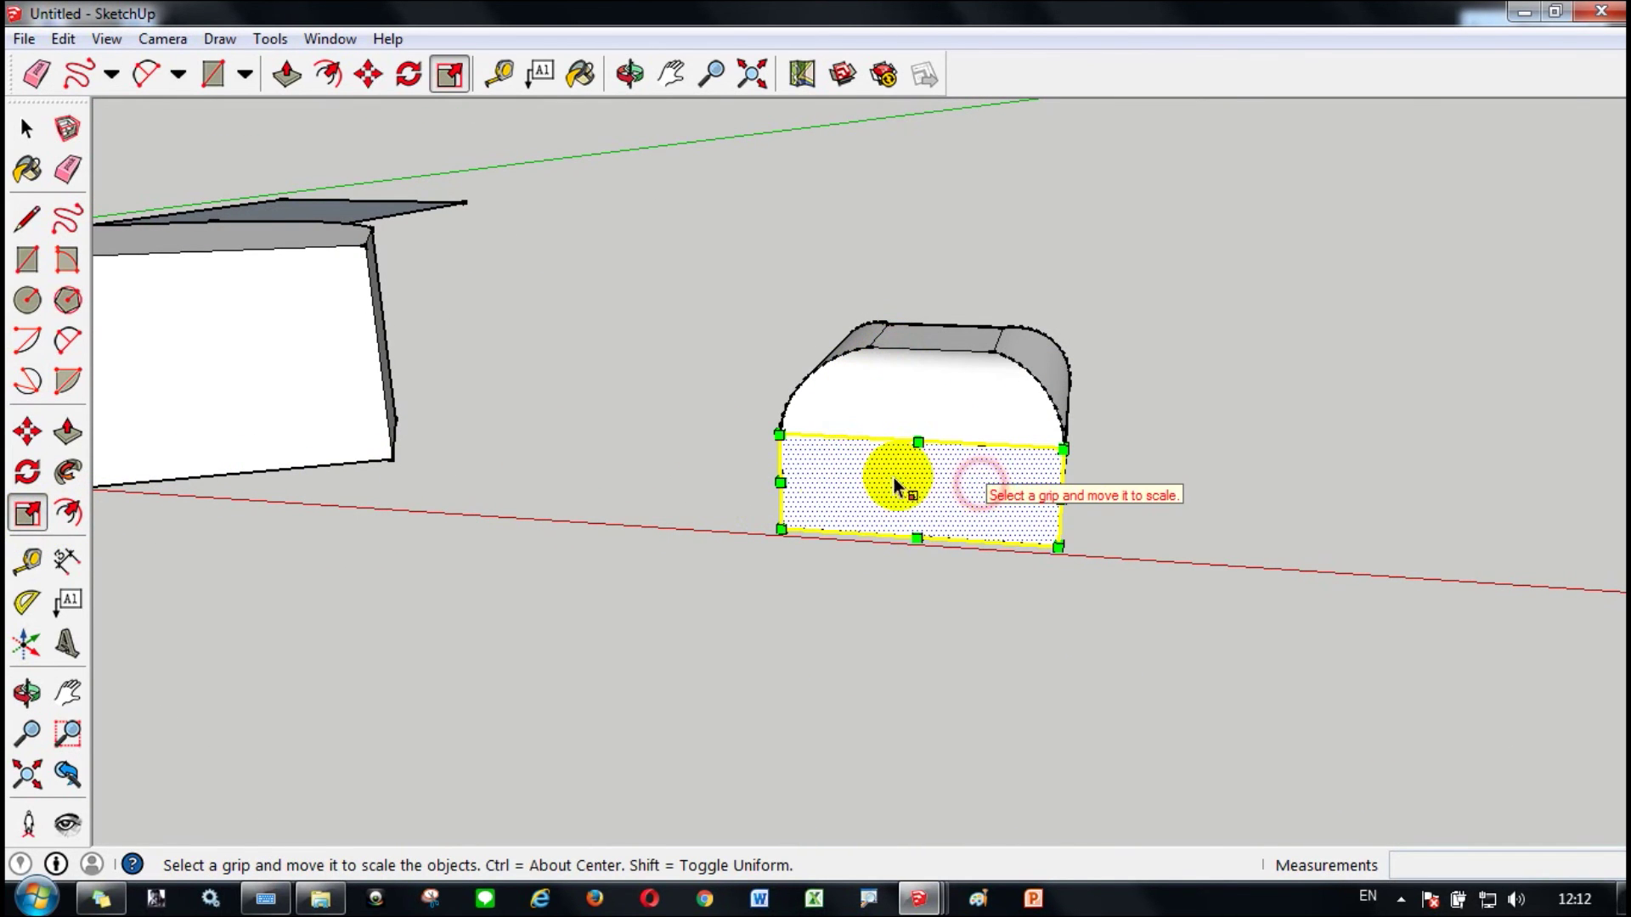
{"action": "key", "text": "space"}
{"action": "triple_click", "coordinate": [865, 391]}
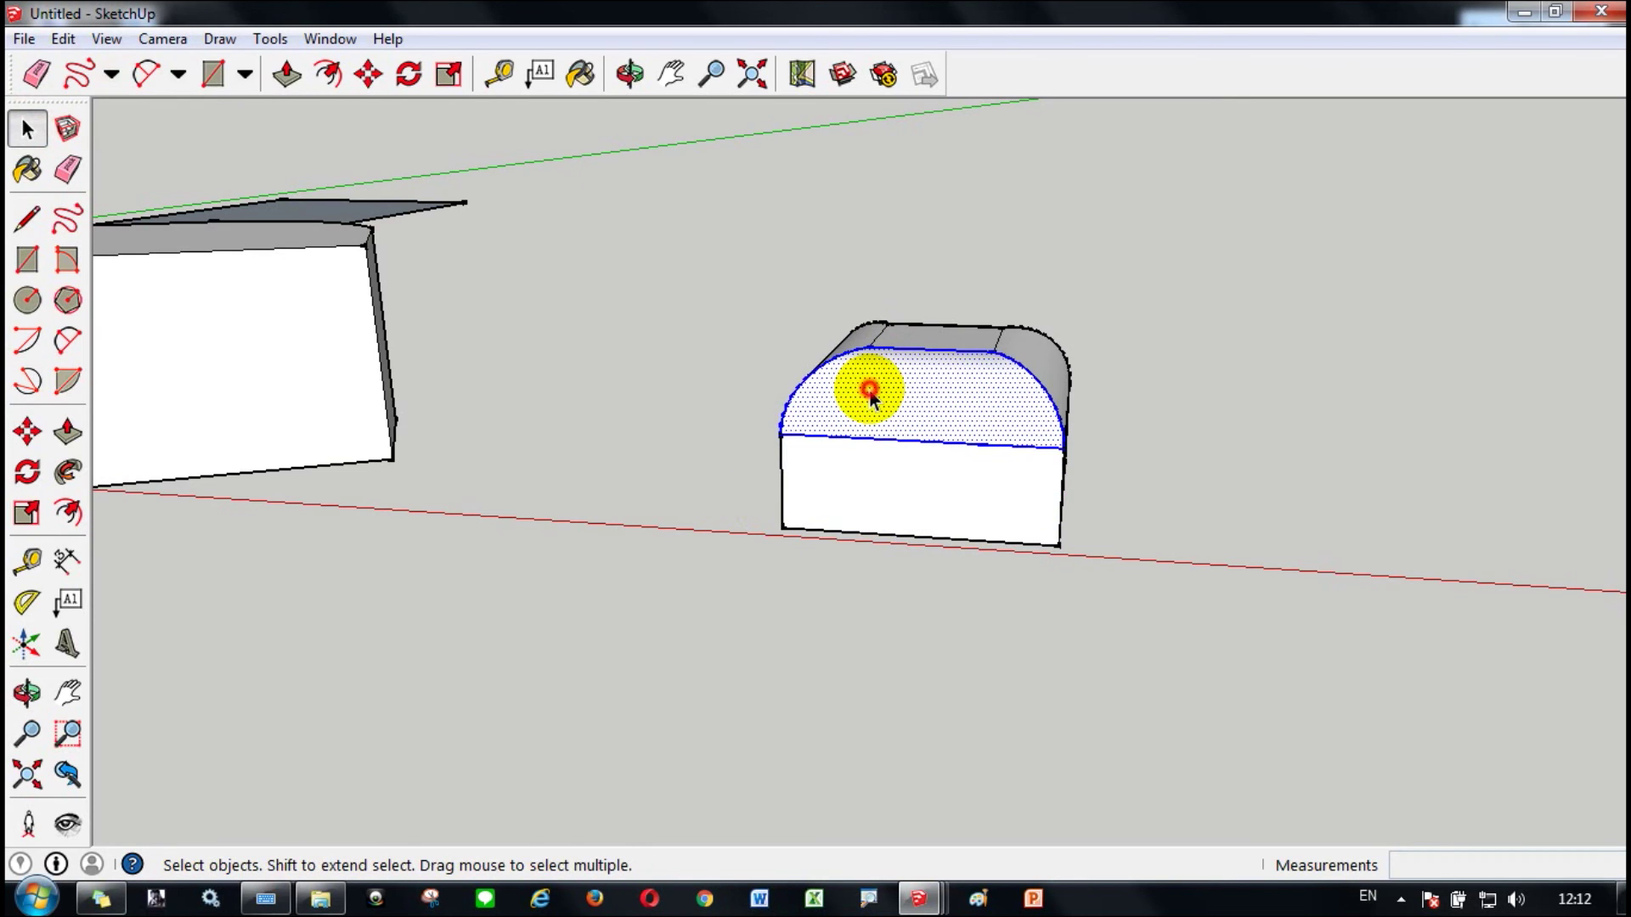
{"action": "left_click", "coordinate": [27, 512]}
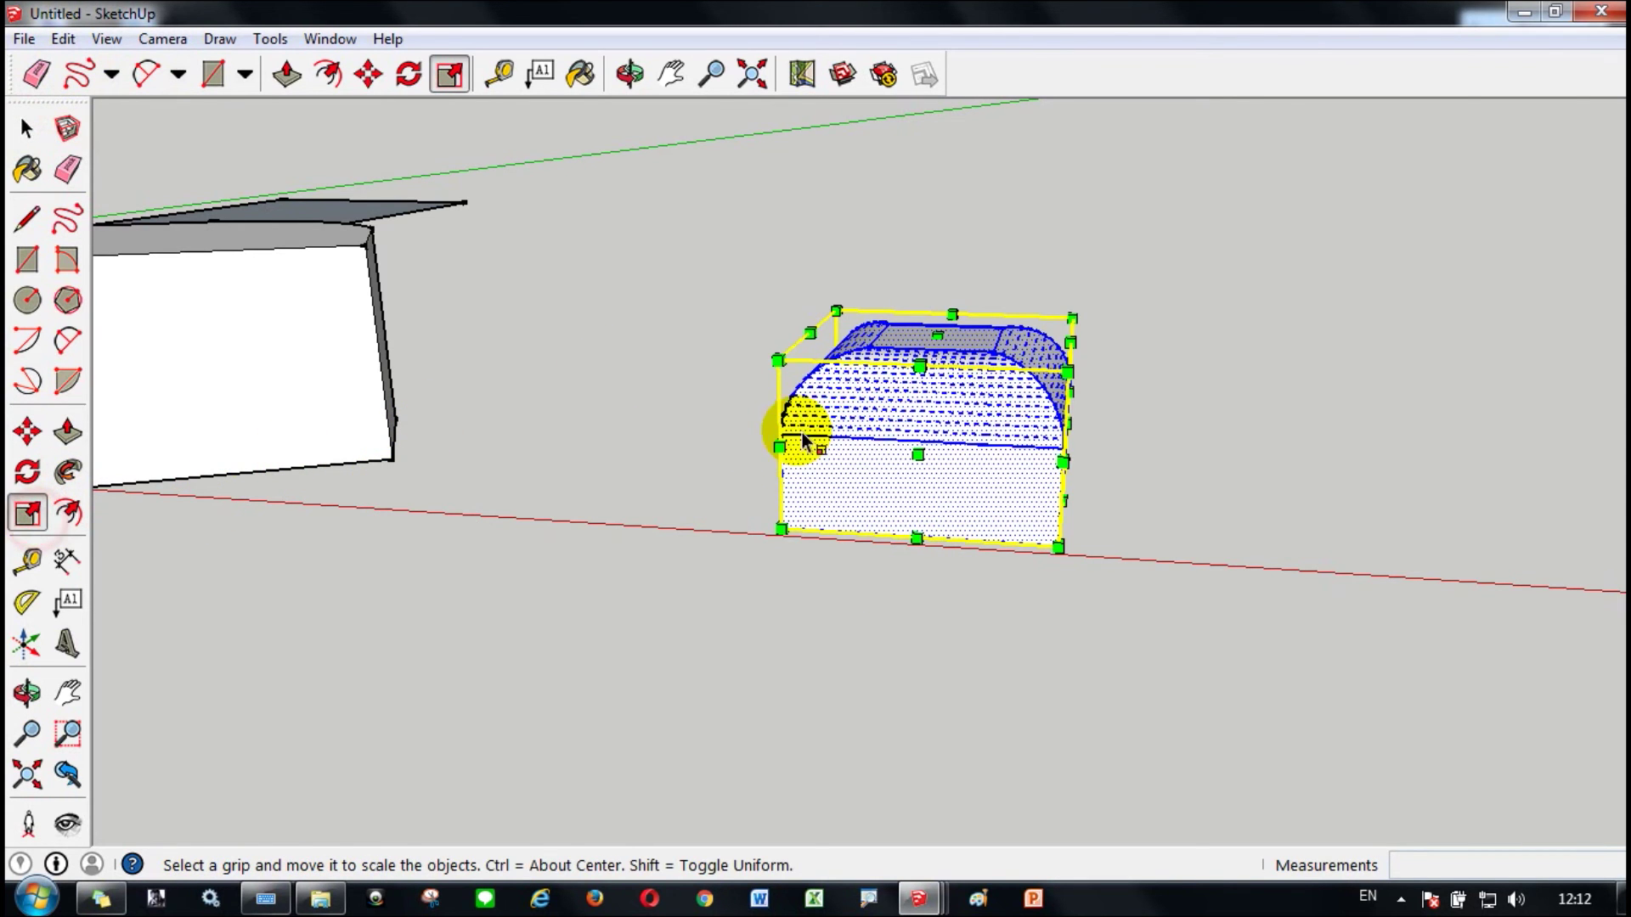
{"action": "left_click_drag", "start_coordinate": [777, 360], "coordinate": [887, 452]}
{"action": "key", "text": "space"}
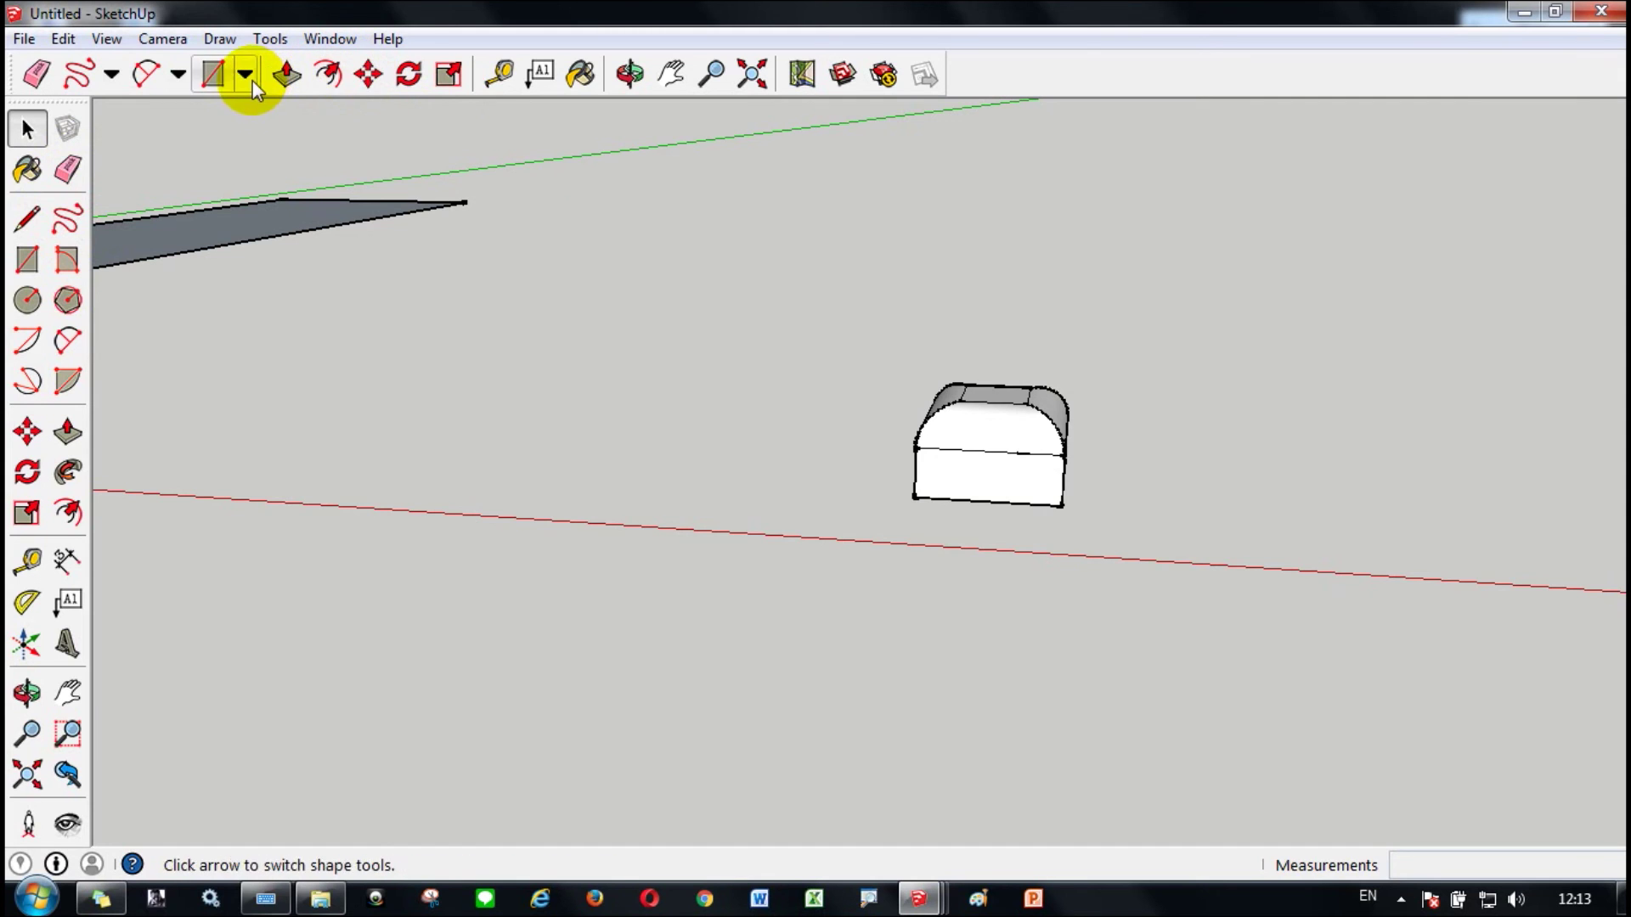
Draw a 356mm by 418mm rectangle from the red axis, undoing a stray first attempt
{"action": "left_click", "coordinate": [630, 74]}
{"action": "left_click_drag", "start_coordinate": [572, 272], "coordinate": [663, 651]}
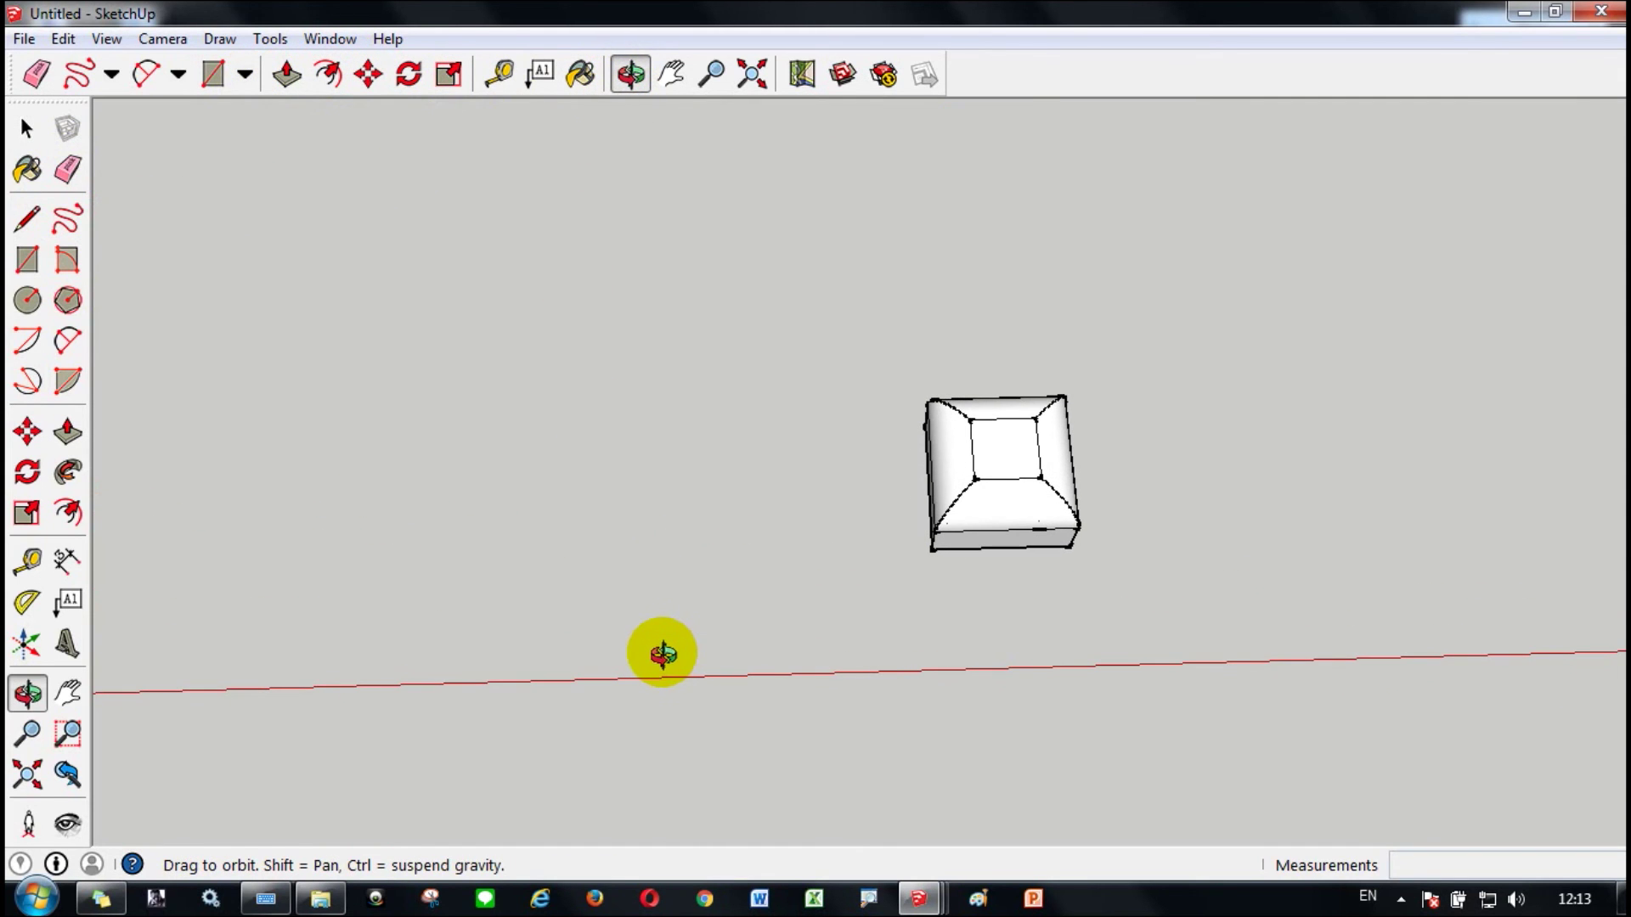
{"action": "left_click", "coordinate": [28, 263]}
{"action": "left_click", "coordinate": [305, 480]}
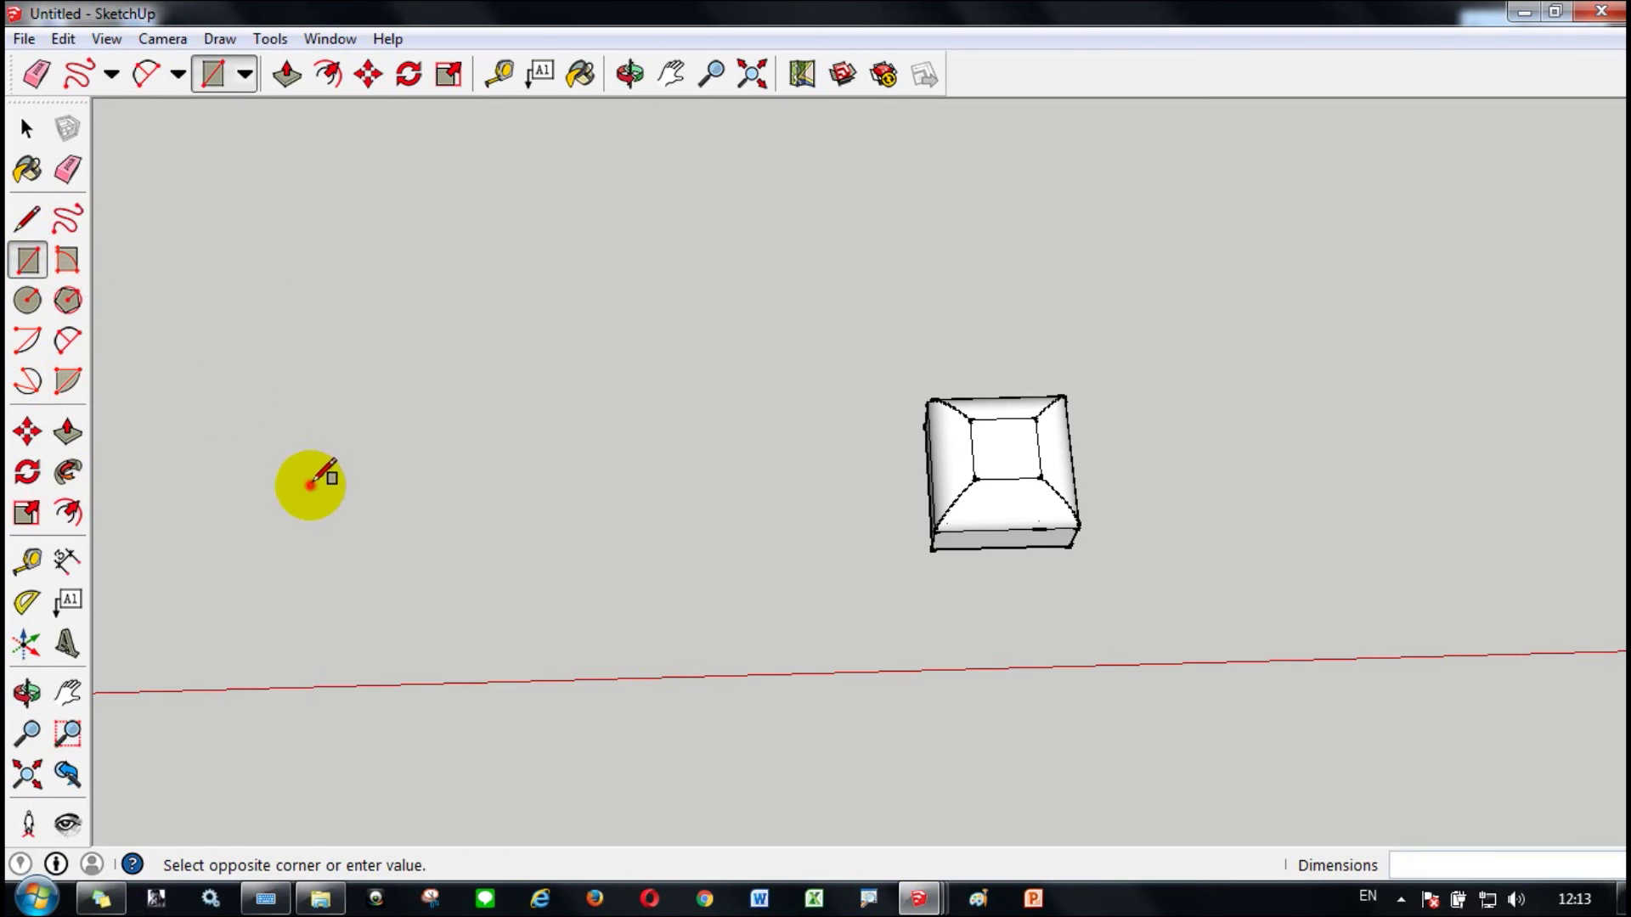
{"action": "left_click", "coordinate": [477, 638]}
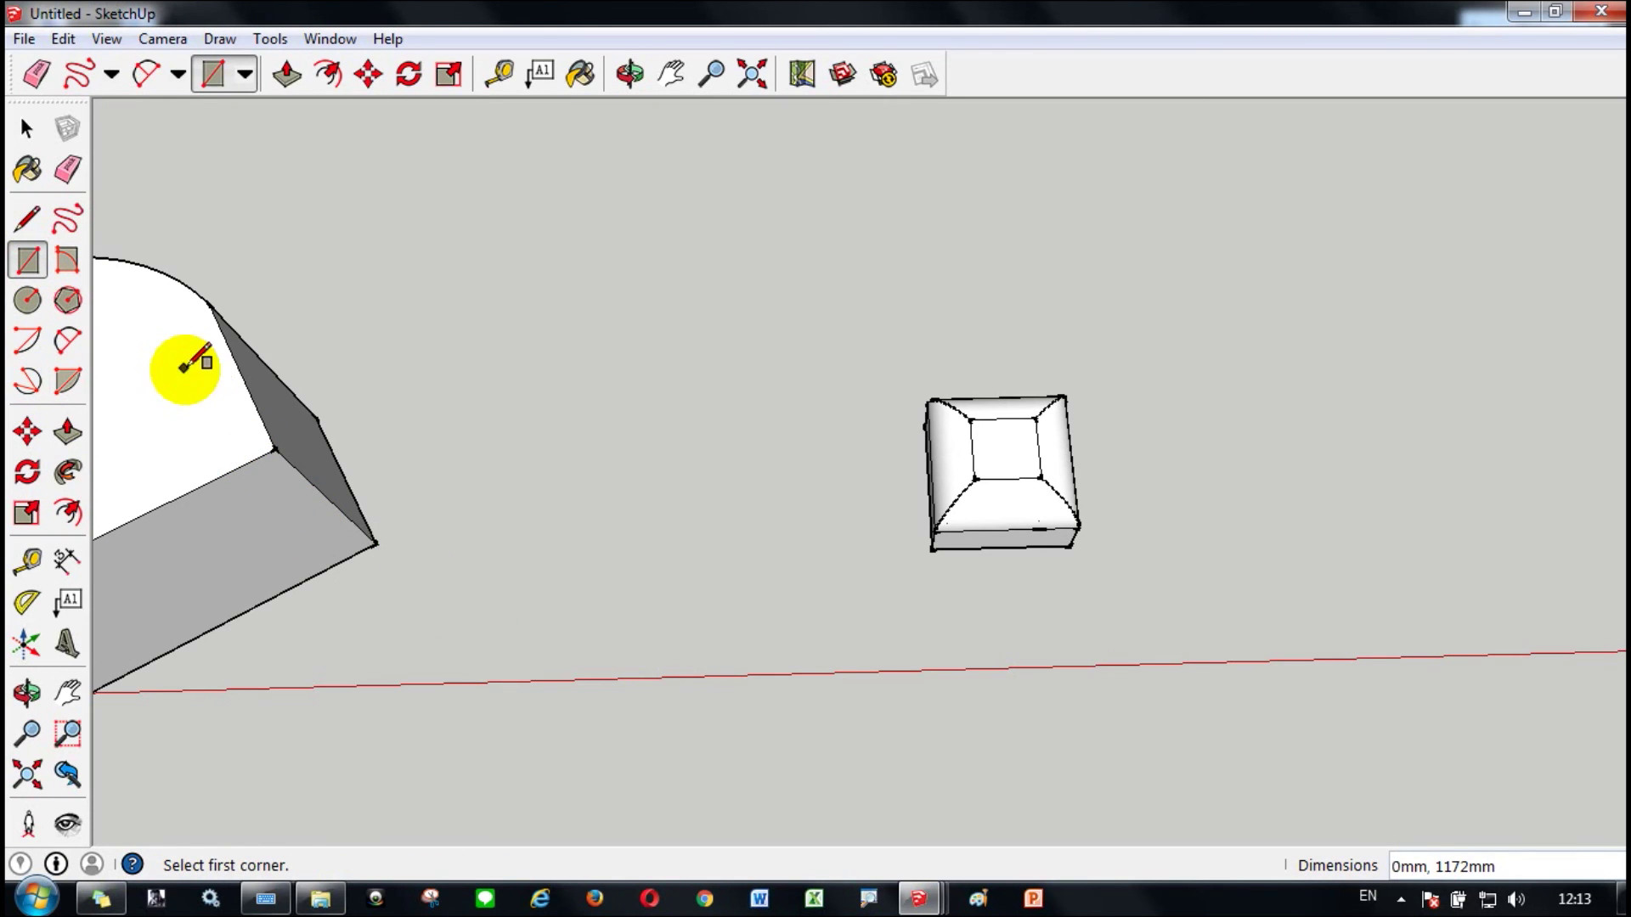
{"action": "key", "text": "ctrl+z"}
{"action": "key", "text": "ctrl+z"}
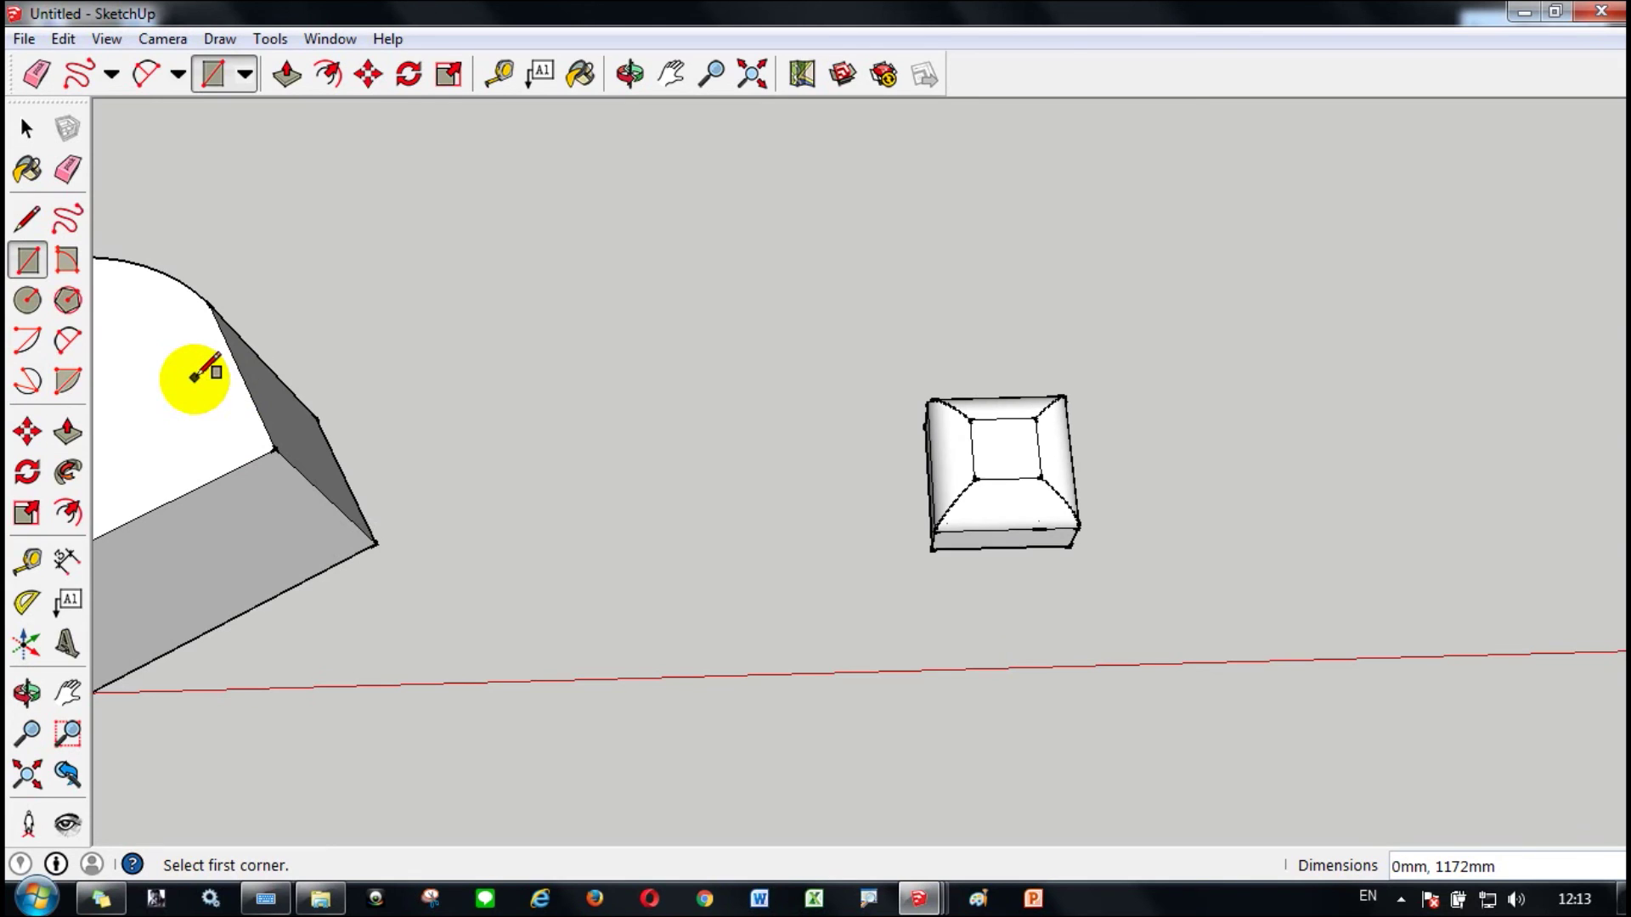
{"action": "left_click", "coordinate": [363, 685]}
{"action": "left_click", "coordinate": [567, 477]}
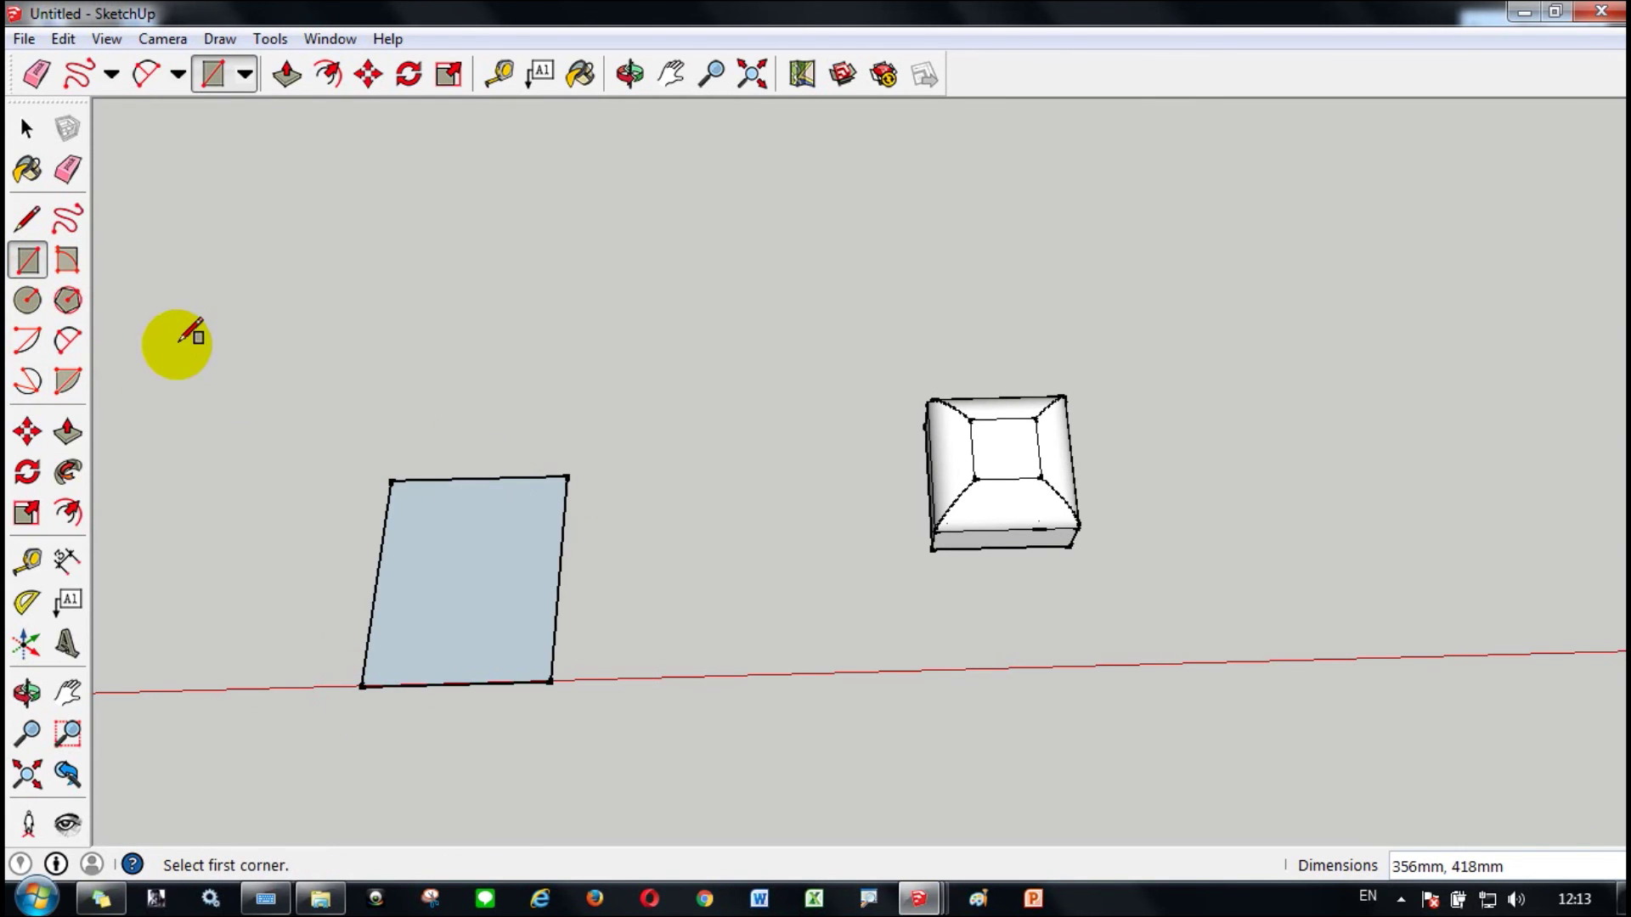
Offset the rectangle face outward twice to form two outer rings
{"action": "left_click", "coordinate": [67, 515]}
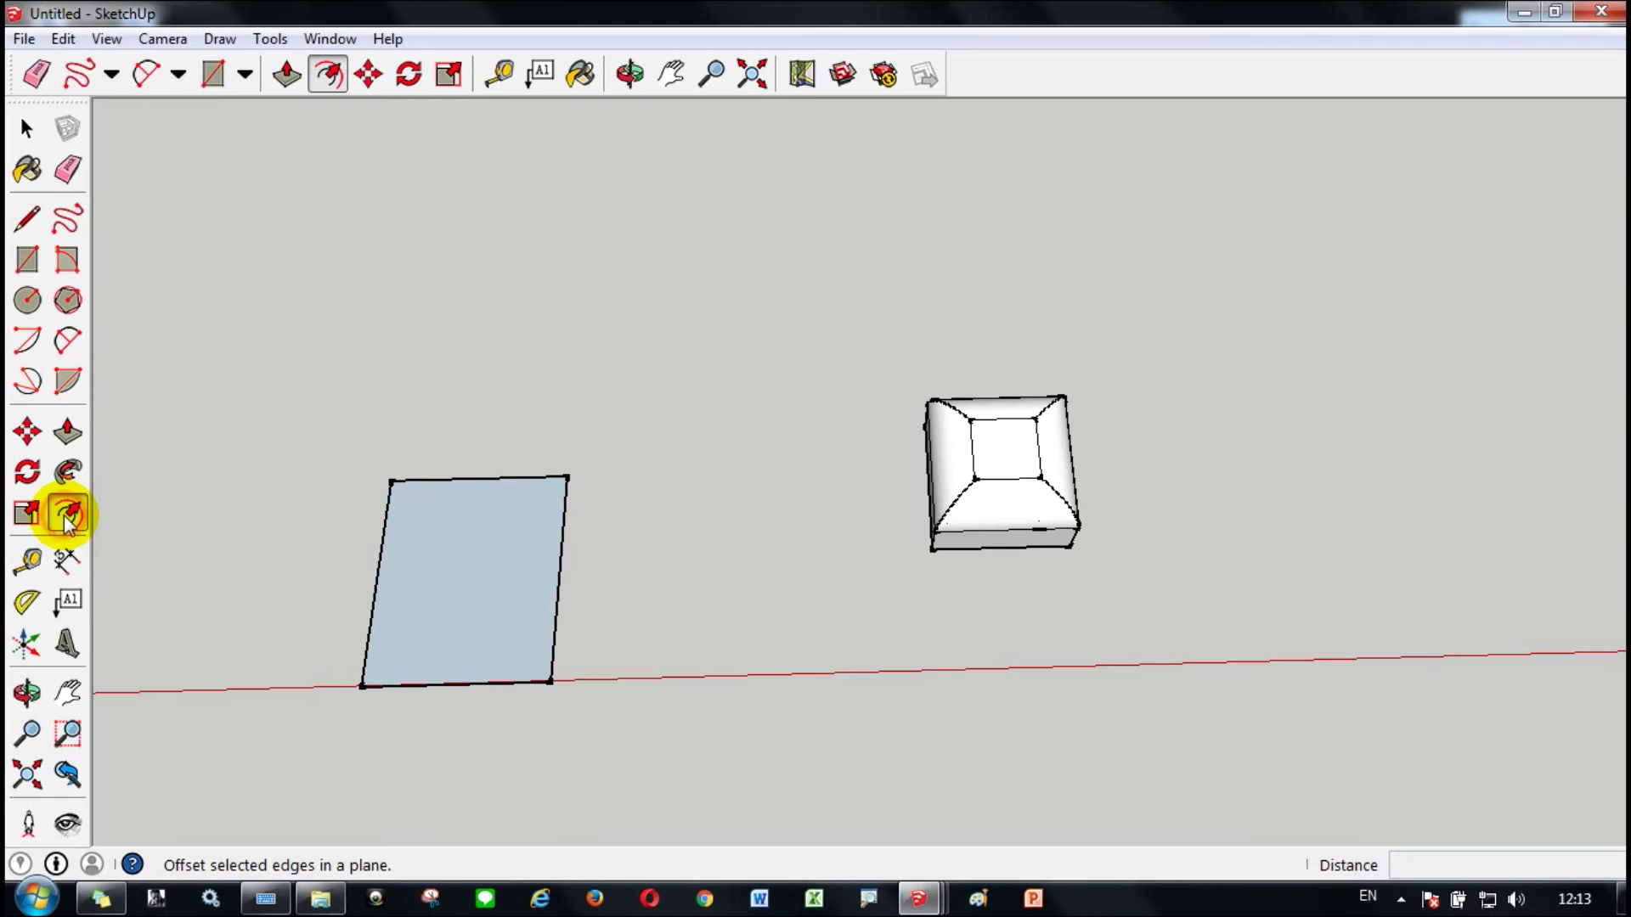
{"action": "left_click", "coordinate": [472, 608]}
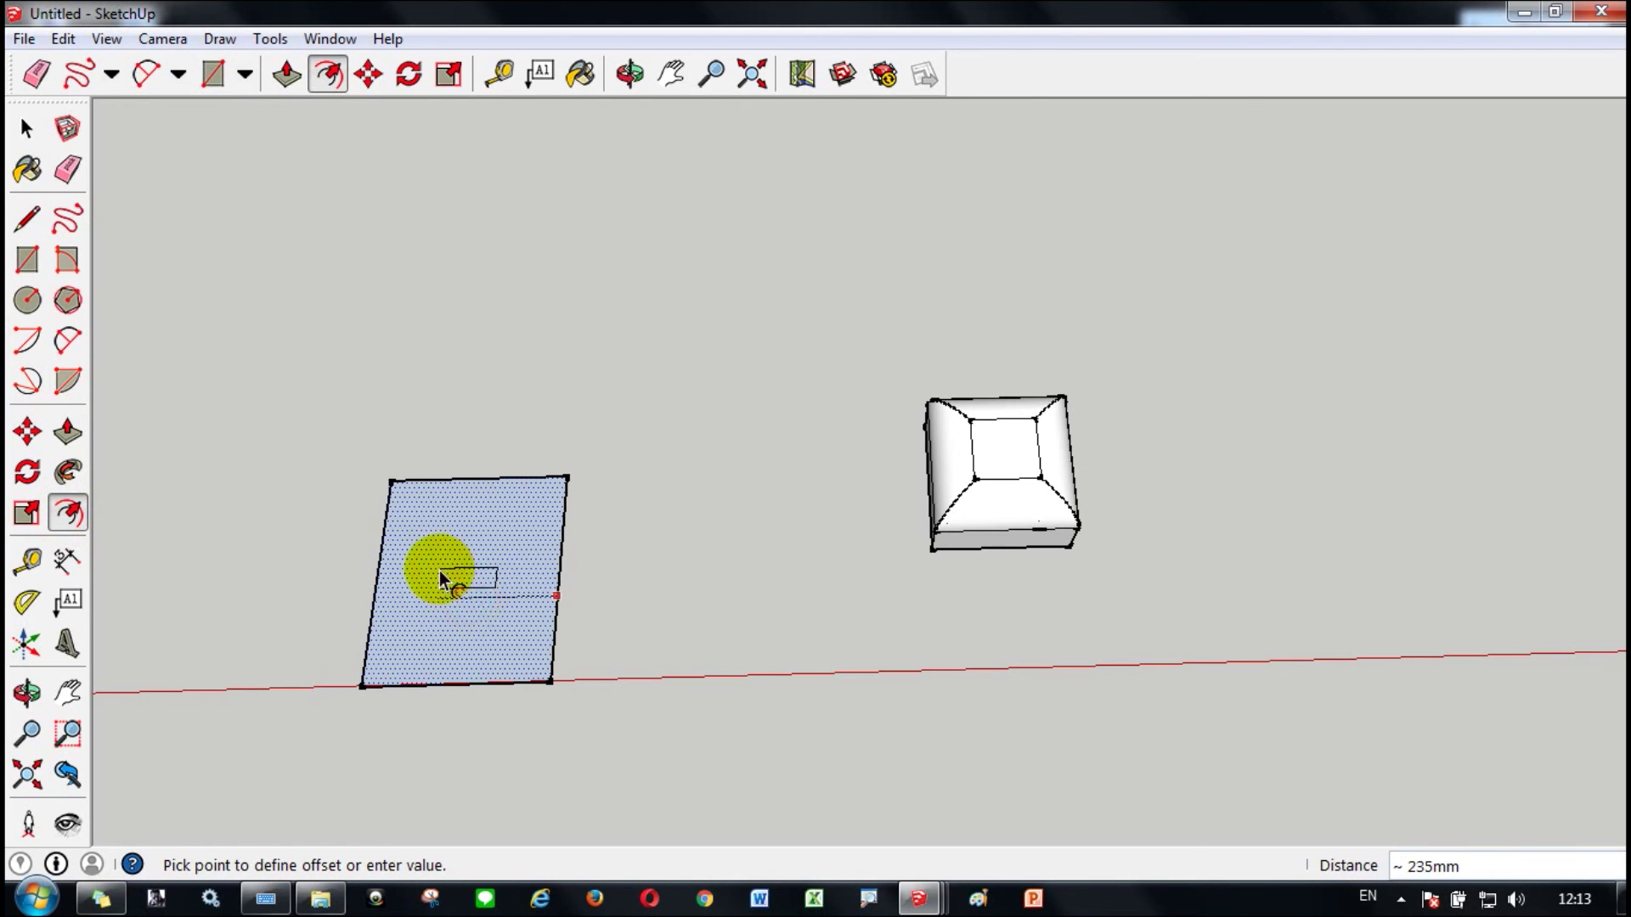
{"action": "left_click", "coordinate": [569, 710]}
{"action": "left_click", "coordinate": [493, 621]}
{"action": "left_click", "coordinate": [586, 736]}
Offset the face inward repeatedly, down to a small central rectangle
{"action": "left_click", "coordinate": [507, 642]}
{"action": "left_click", "coordinate": [490, 623]}
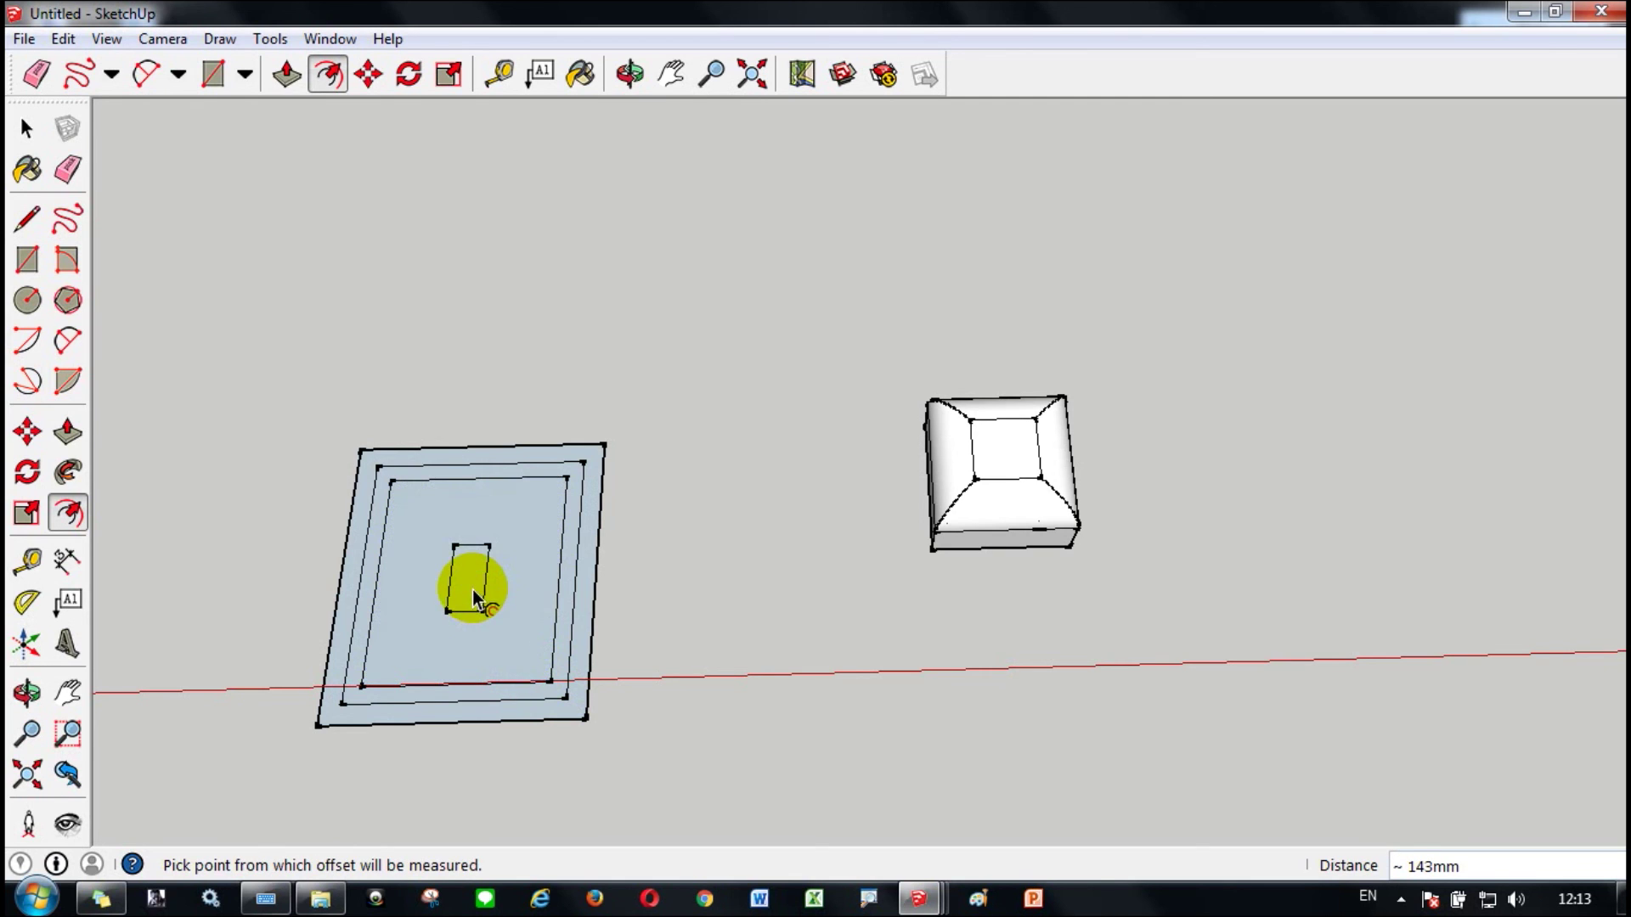
{"action": "left_click", "coordinate": [502, 639]}
{"action": "left_click", "coordinate": [525, 658]}
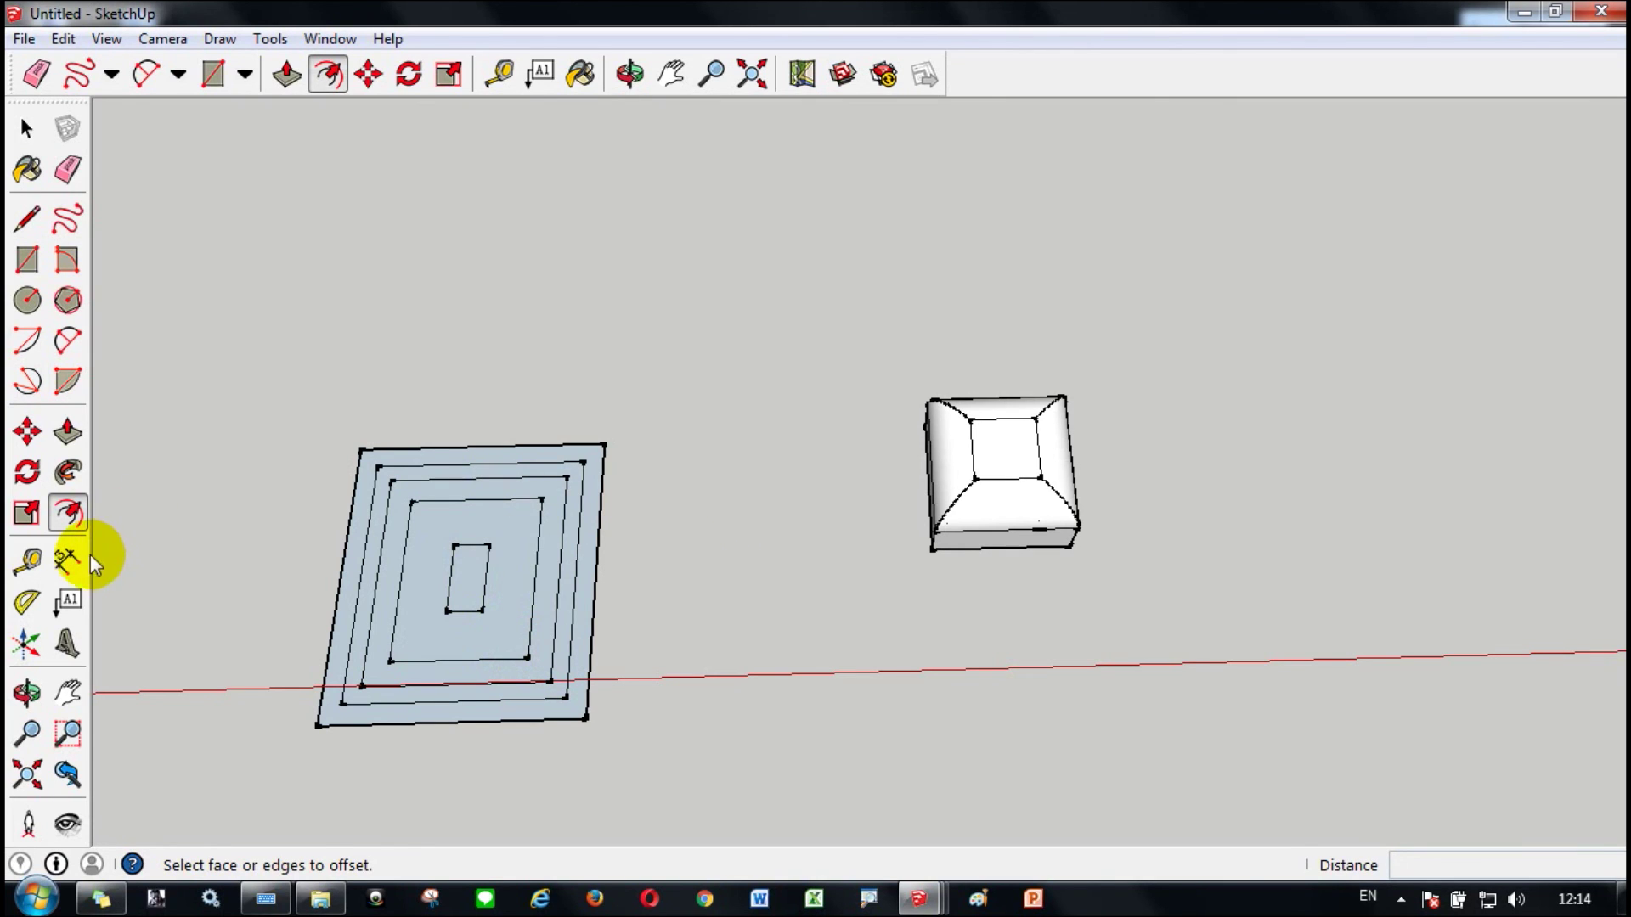
Tilt the view, then measure from the plate edge and place two upright guides from the red axis
{"action": "left_click", "coordinate": [29, 562]}
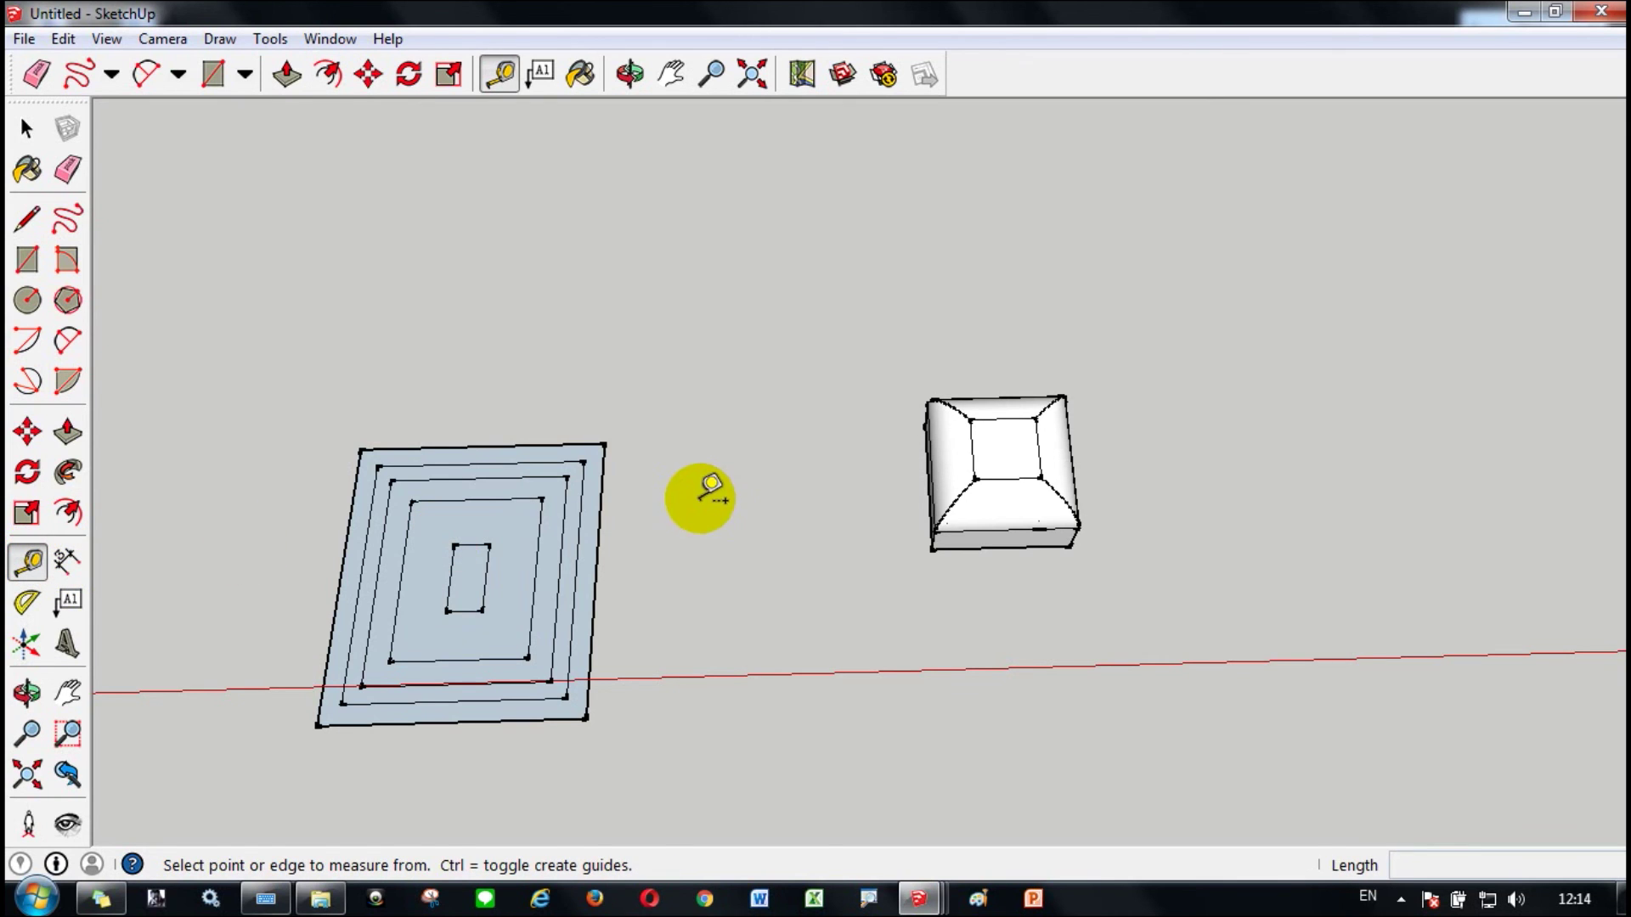
{"action": "left_click", "coordinate": [630, 74]}
{"action": "left_click_drag", "start_coordinate": [716, 671], "coordinate": [684, 327]}
{"action": "left_click_drag", "start_coordinate": [681, 502], "coordinate": [509, 486]}
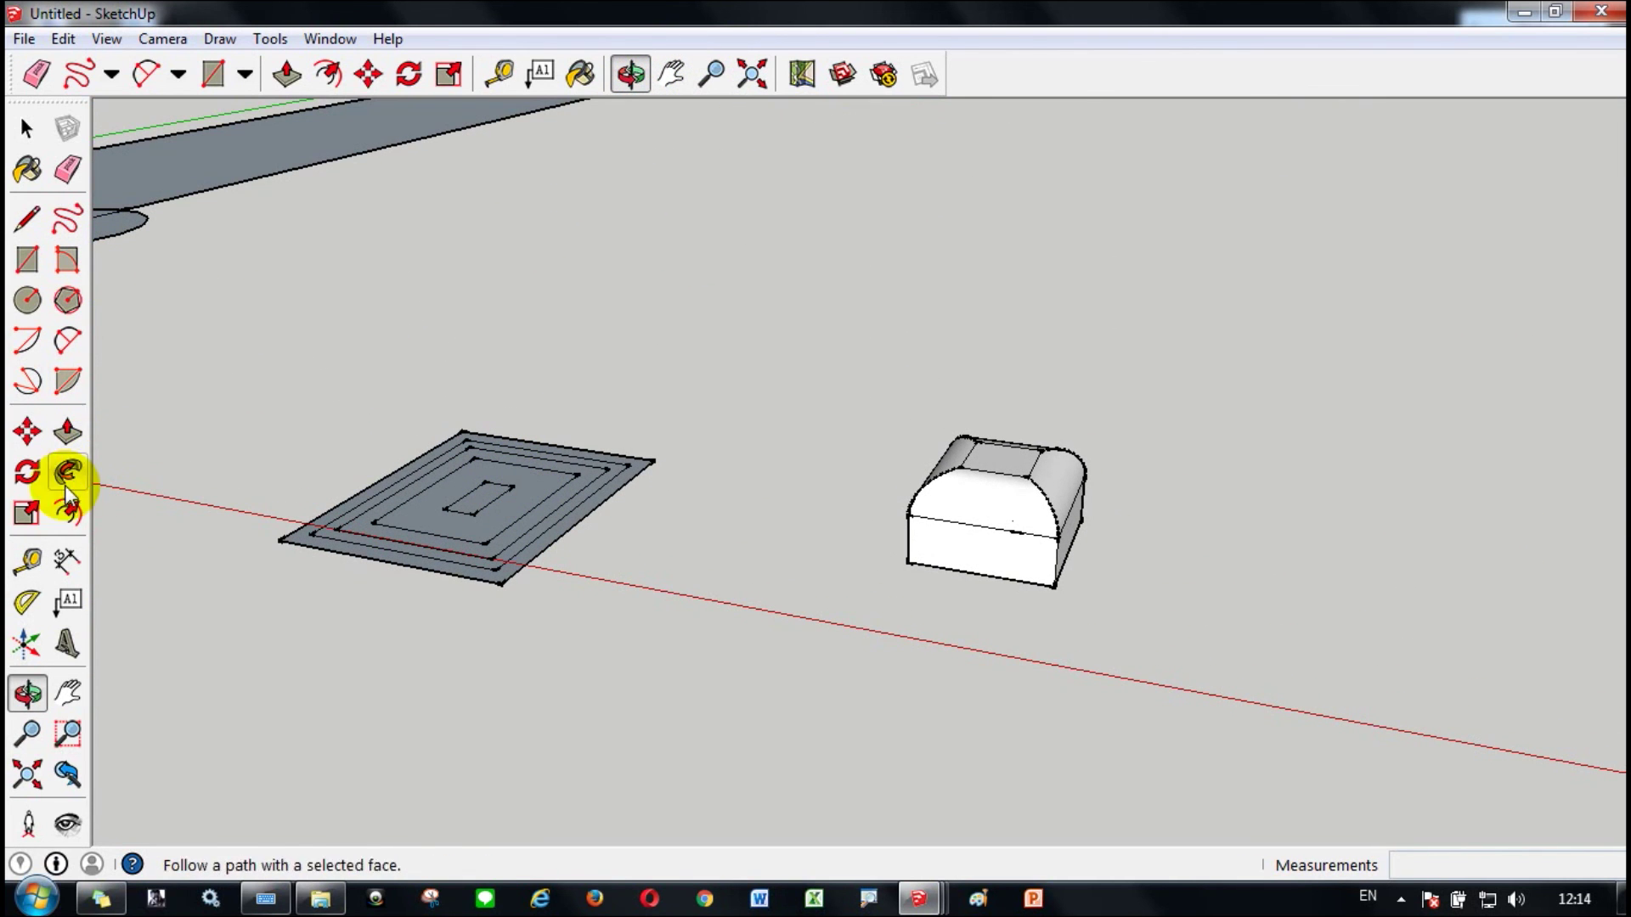
{"action": "left_click", "coordinate": [33, 570]}
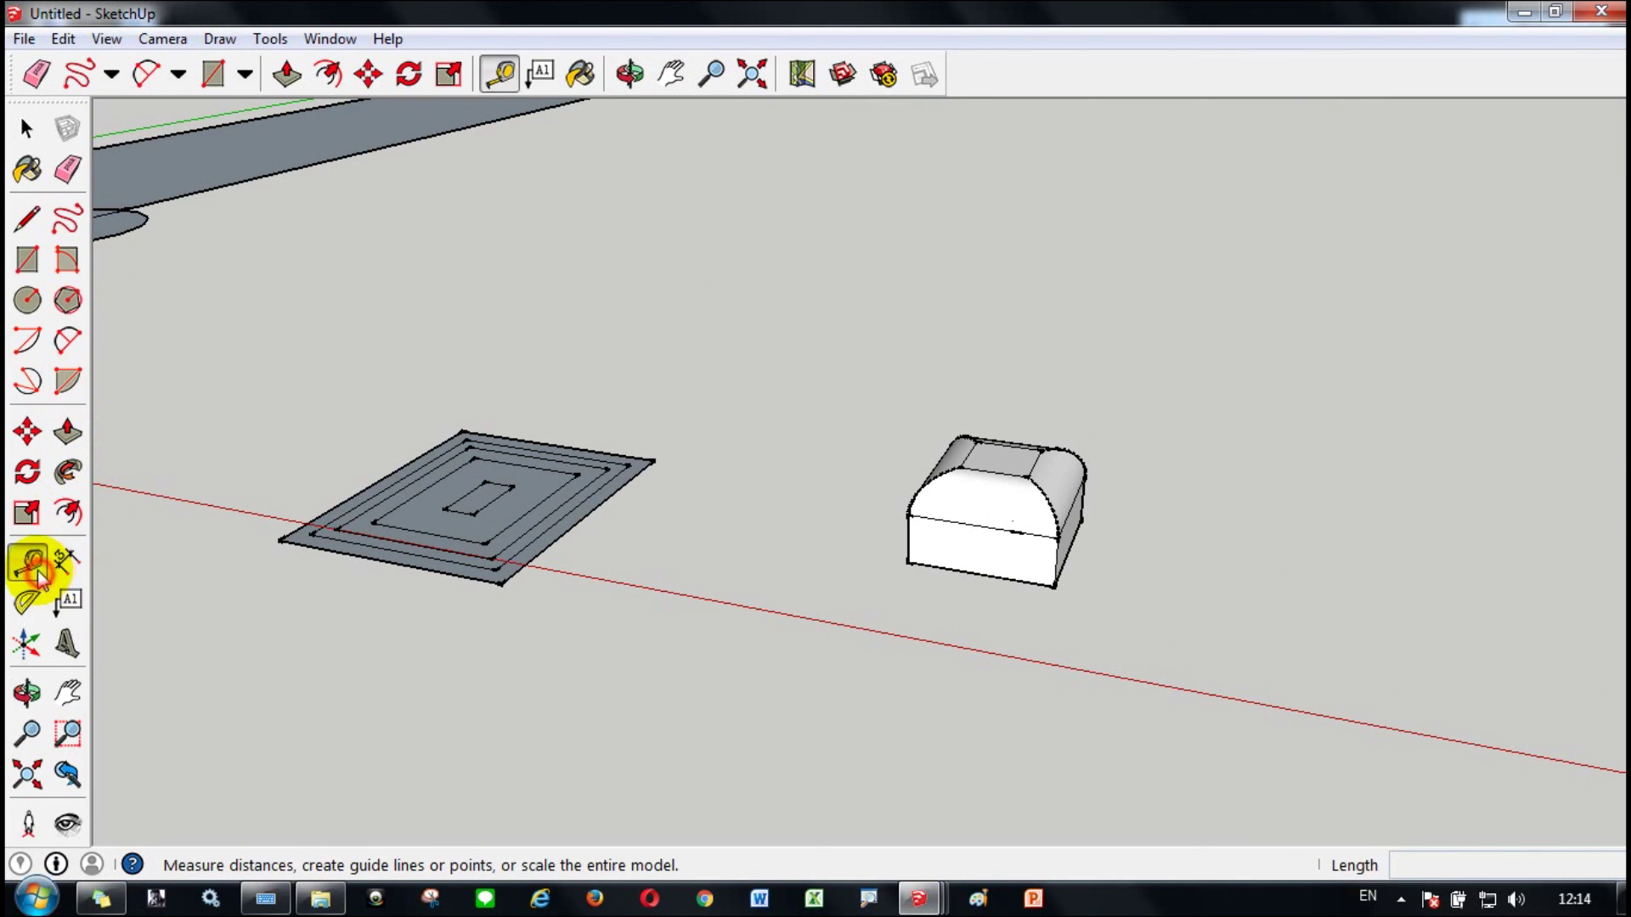
{"action": "left_click", "coordinate": [525, 563]}
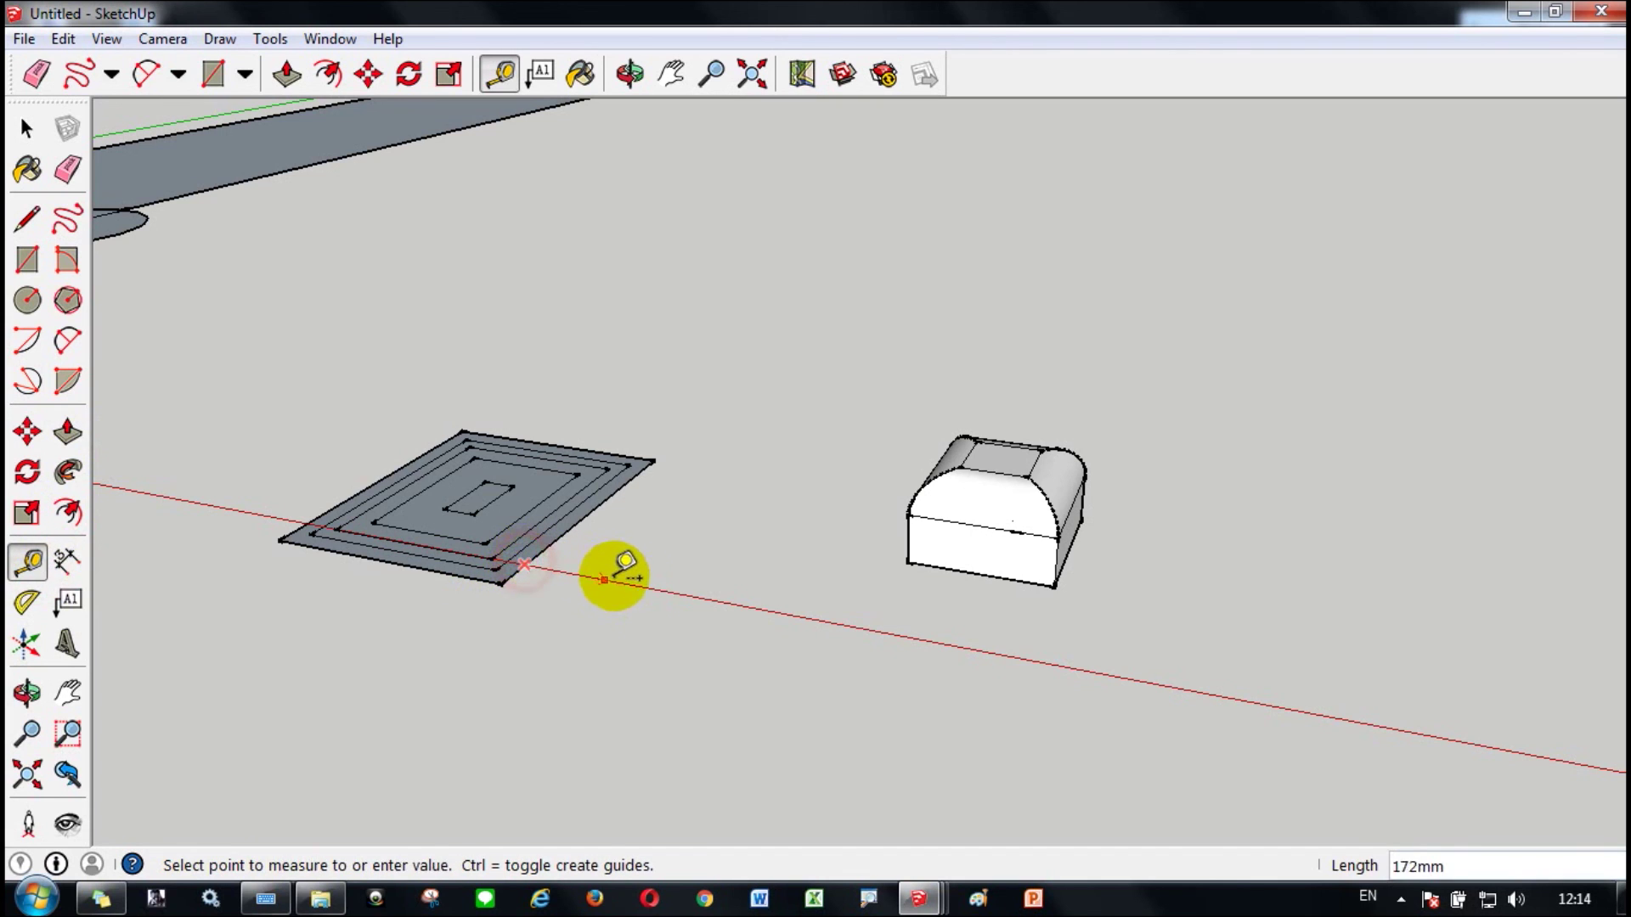
{"action": "left_click", "coordinate": [699, 597]}
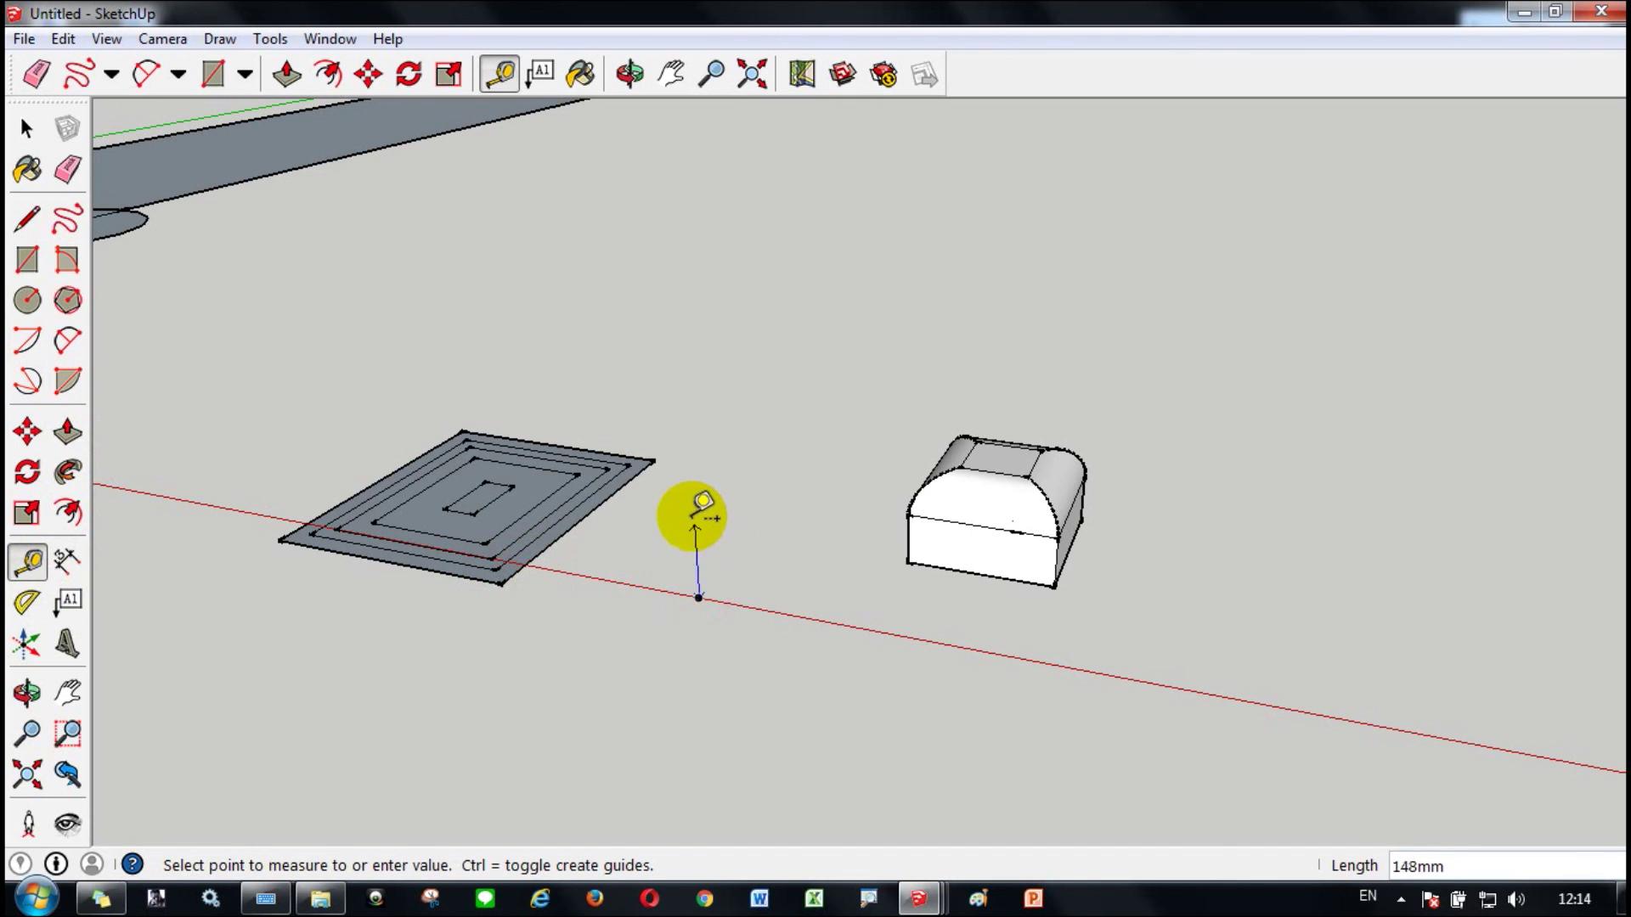
{"action": "left_click", "coordinate": [683, 343]}
{"action": "left_click", "coordinate": [1045, 386]}
{"action": "left_click", "coordinate": [1056, 223]}
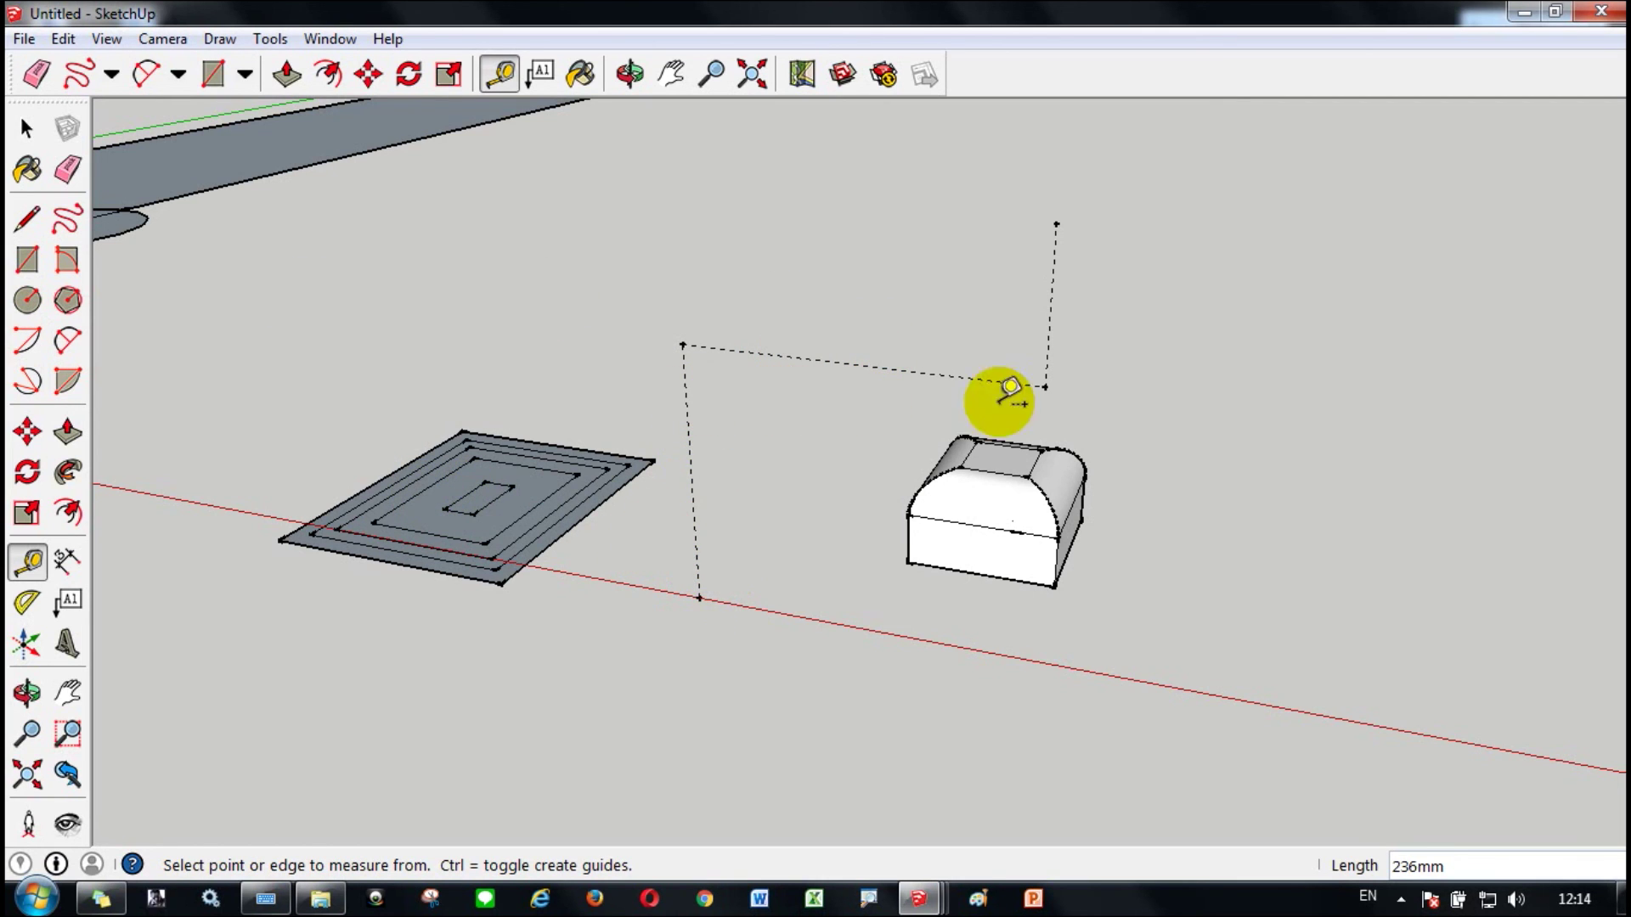
{"action": "left_click", "coordinate": [27, 260]}
{"action": "left_click", "coordinate": [682, 344]}
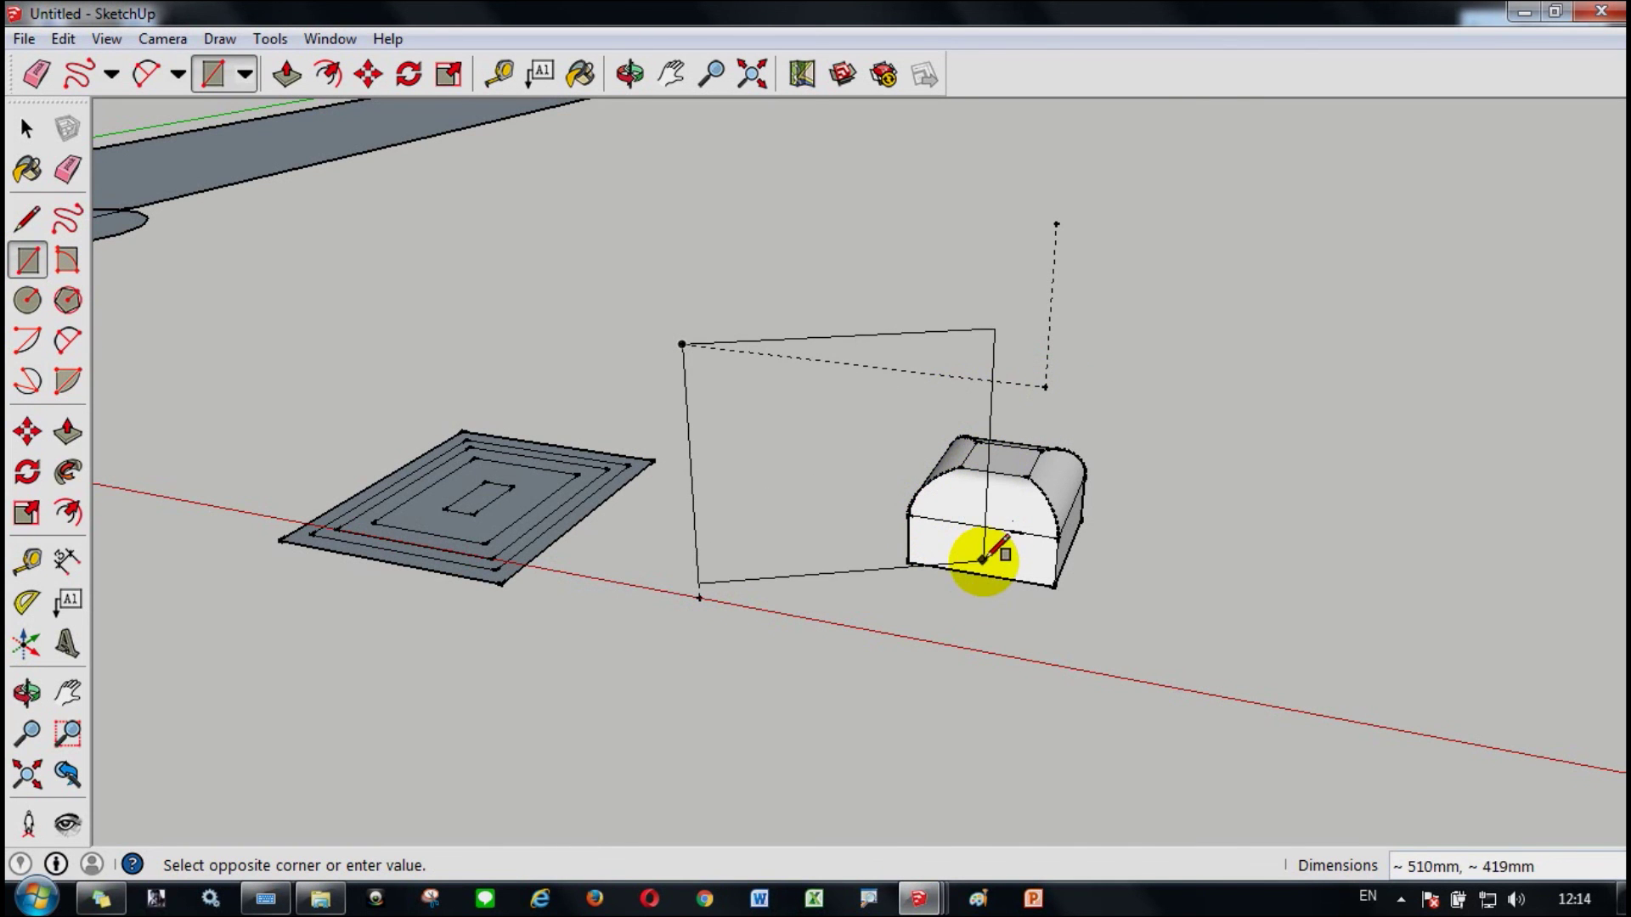
{"action": "left_click", "coordinate": [997, 652]}
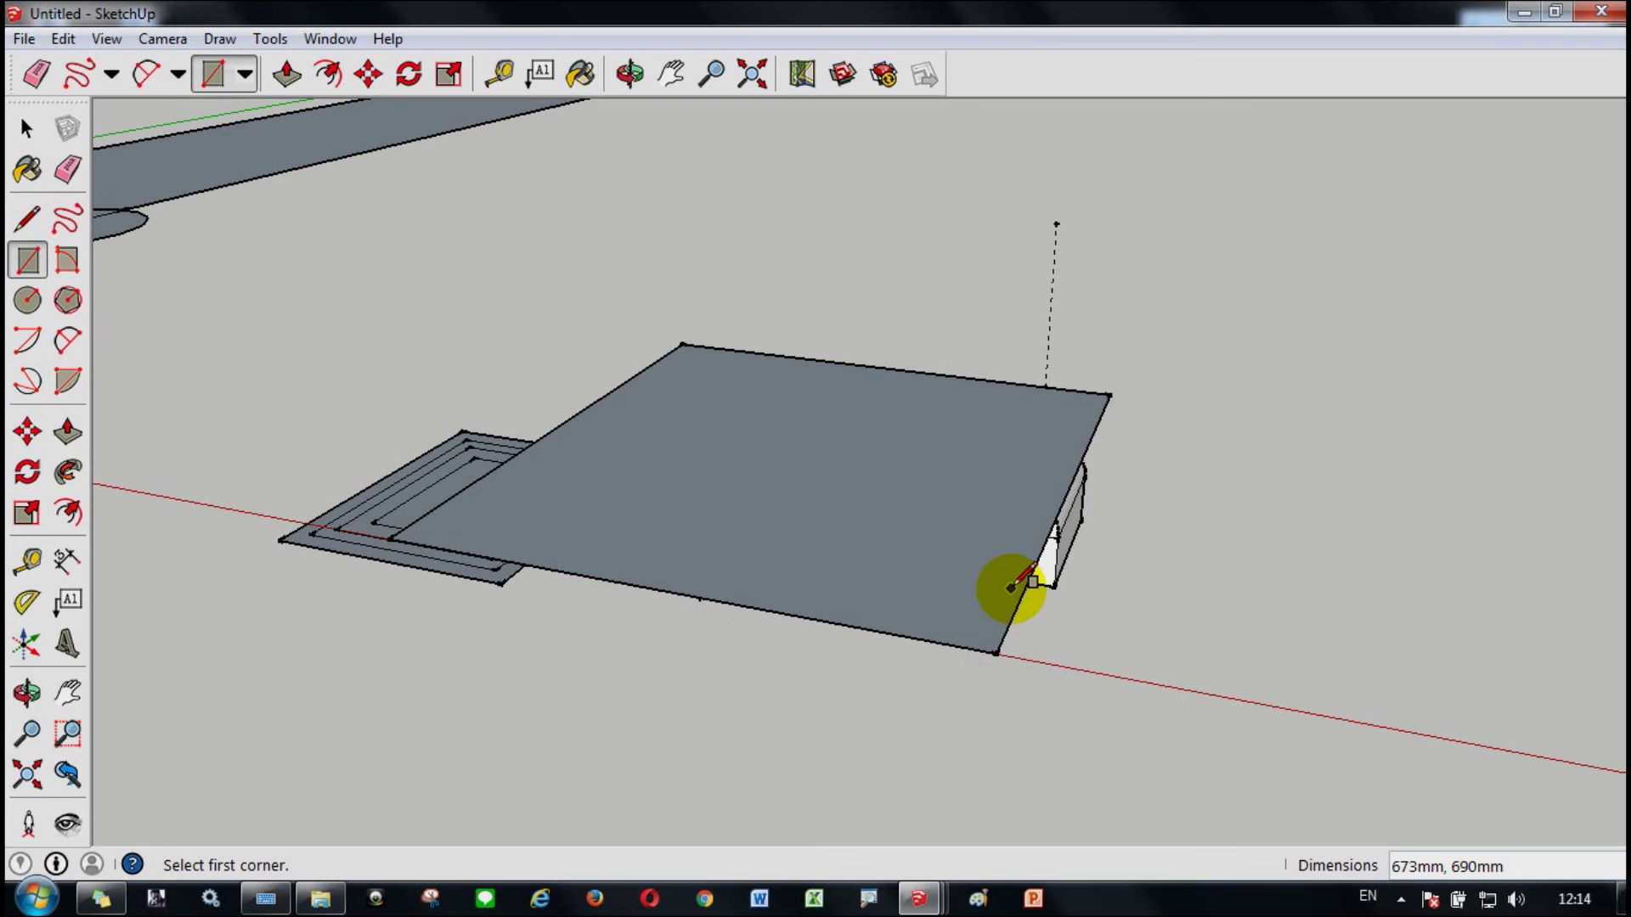
{"action": "key", "text": "ctrl+z"}
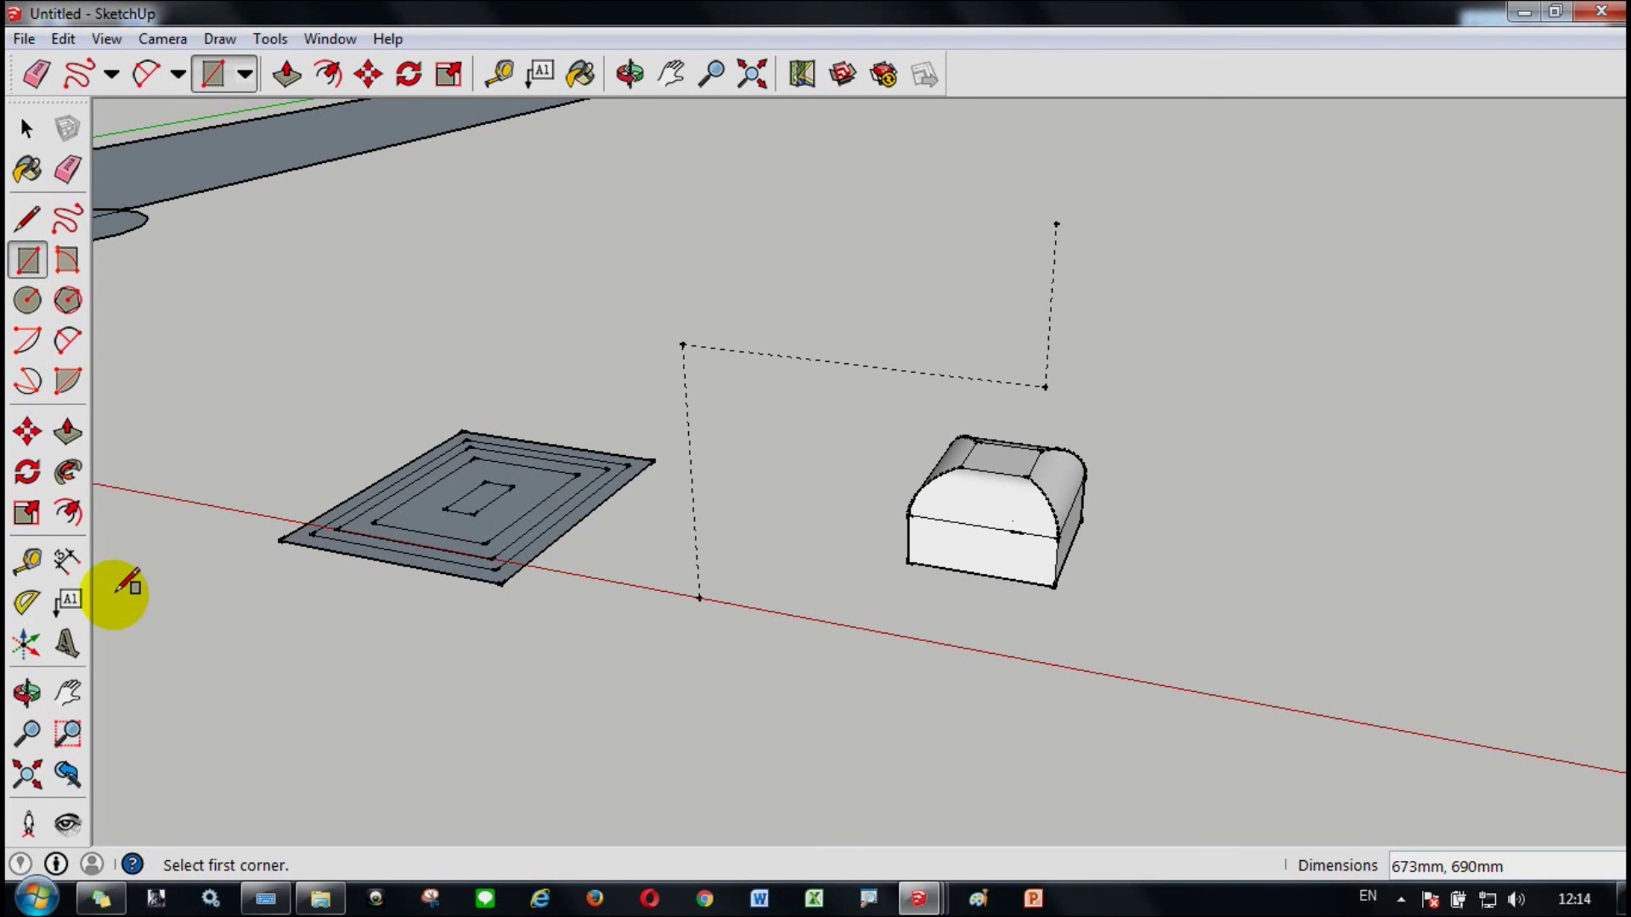
Orbit, zoom and pan so the figure, blocks, offset plate and rounded box fill the view
{"action": "left_click", "coordinate": [28, 693]}
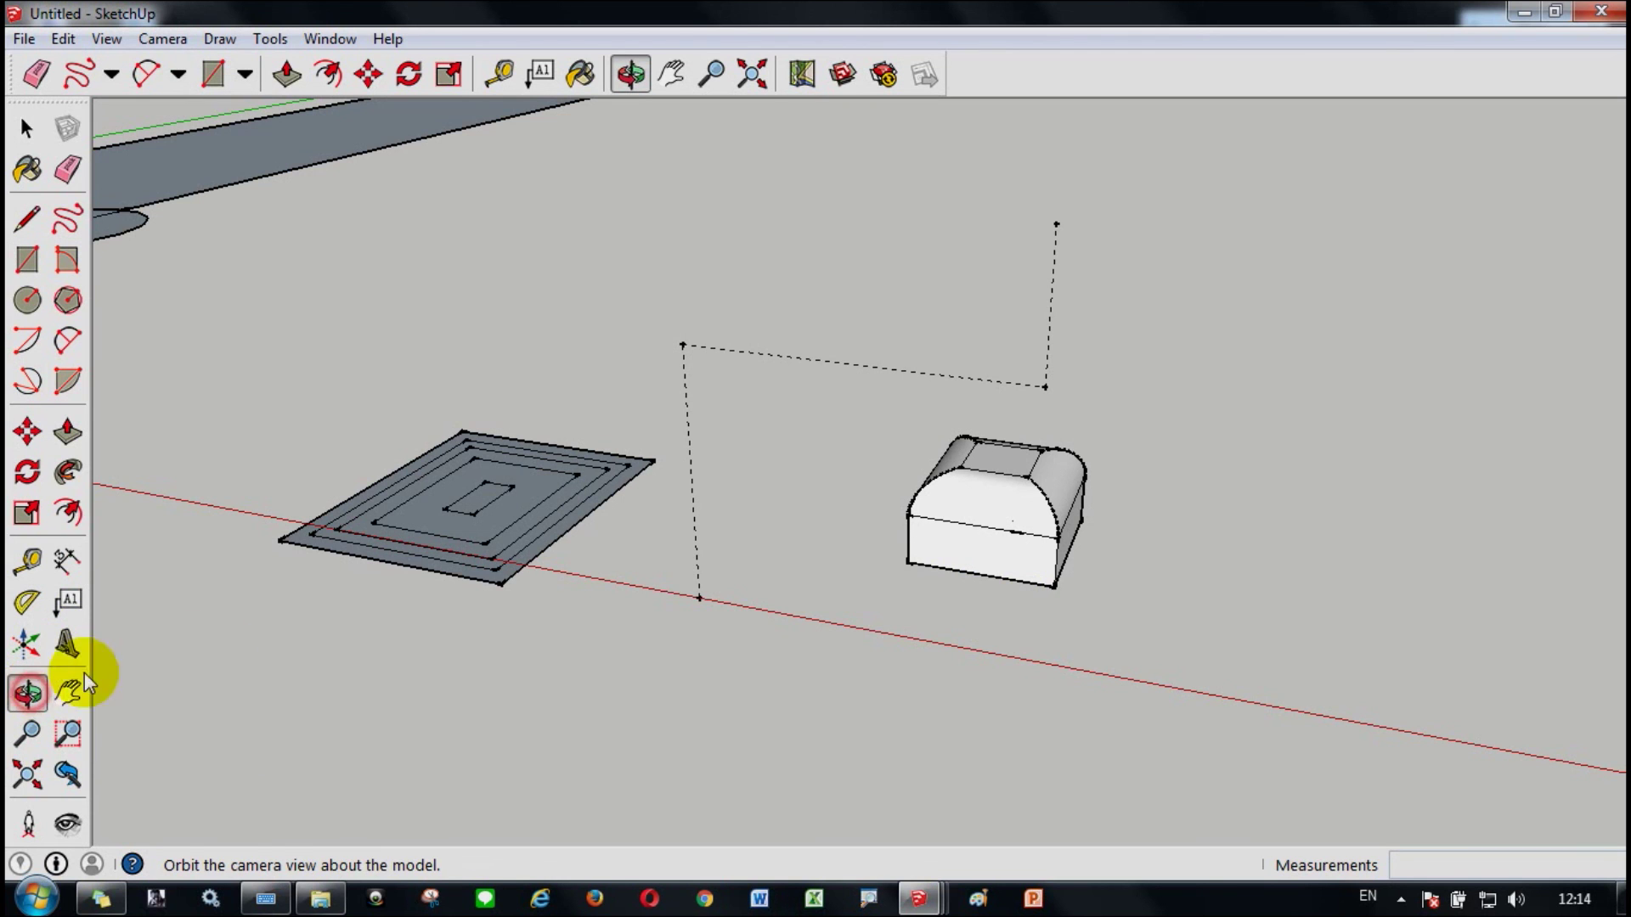
{"action": "left_click_drag", "start_coordinate": [776, 680], "coordinate": [686, 385]}
{"action": "scroll", "coordinate": [686, 385], "scroll_direction": "up", "scroll_amount": 5}
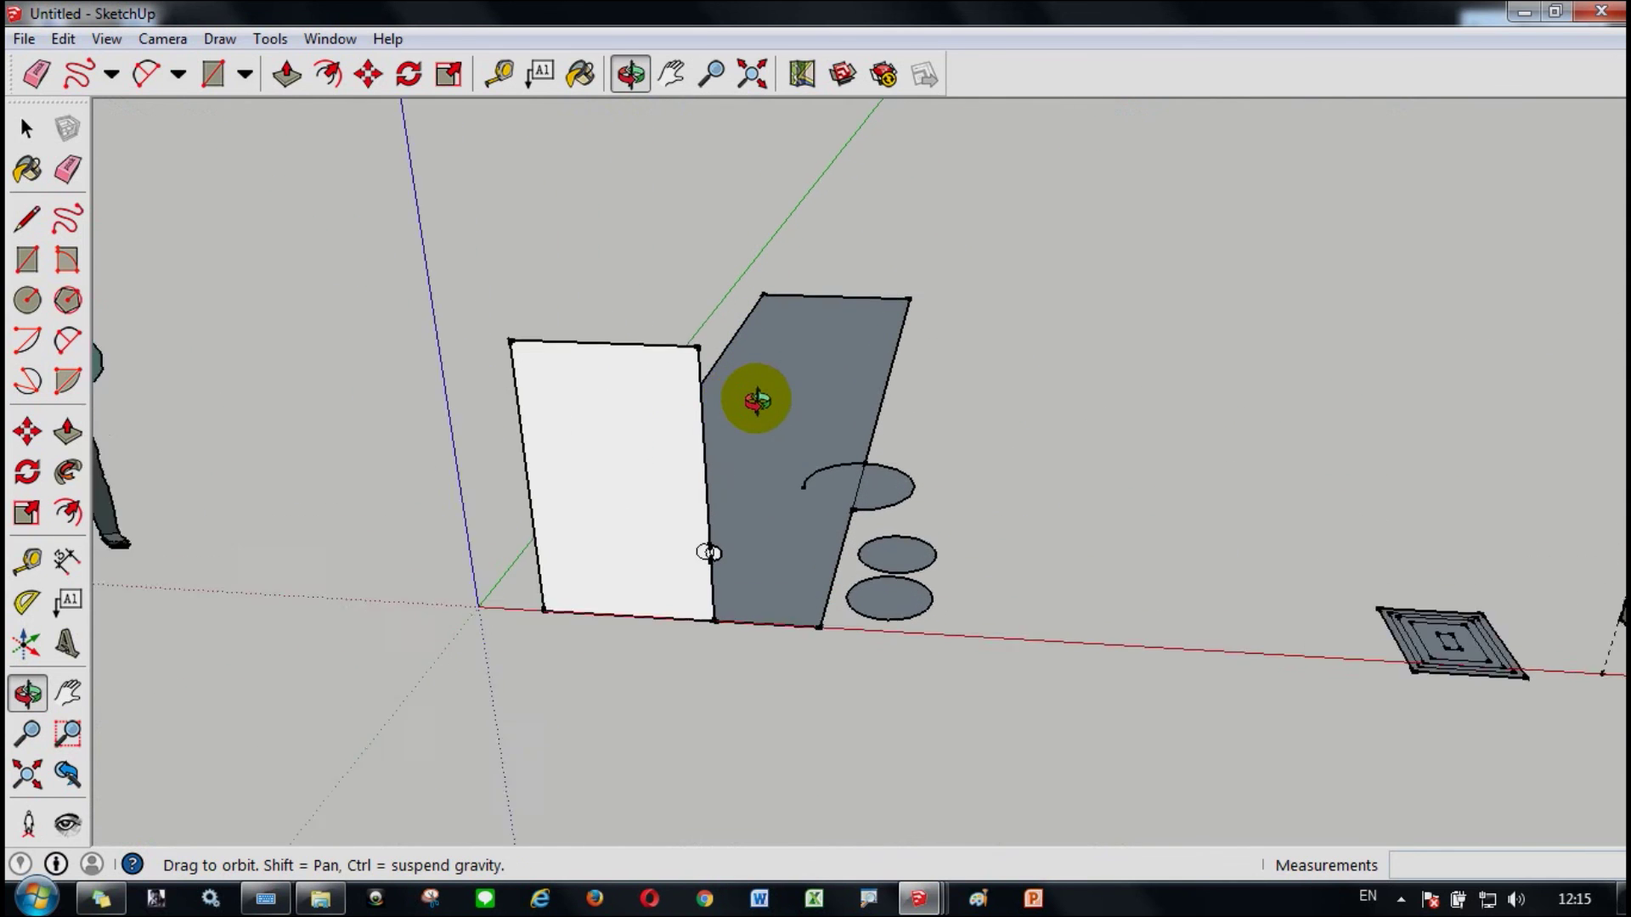
{"action": "scroll", "coordinate": [757, 401], "scroll_direction": "down", "scroll_amount": 5}
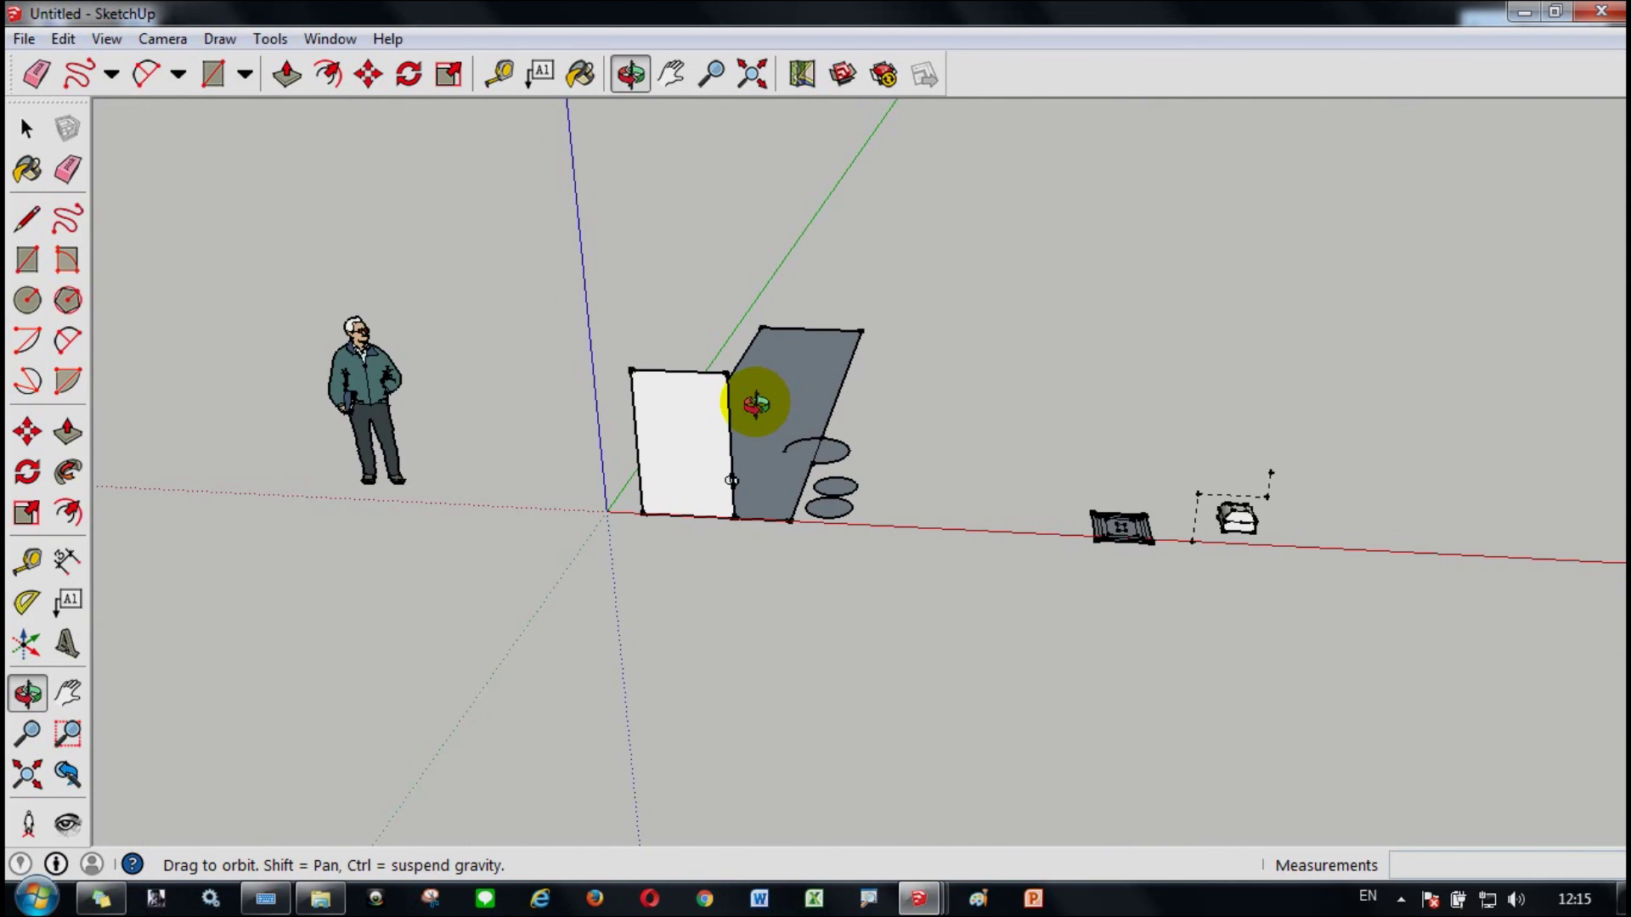
{"action": "scroll", "coordinate": [783, 442], "scroll_direction": "up", "scroll_amount": 3}
{"action": "left_click_drag", "start_coordinate": [655, 389], "coordinate": [1121, 467]}
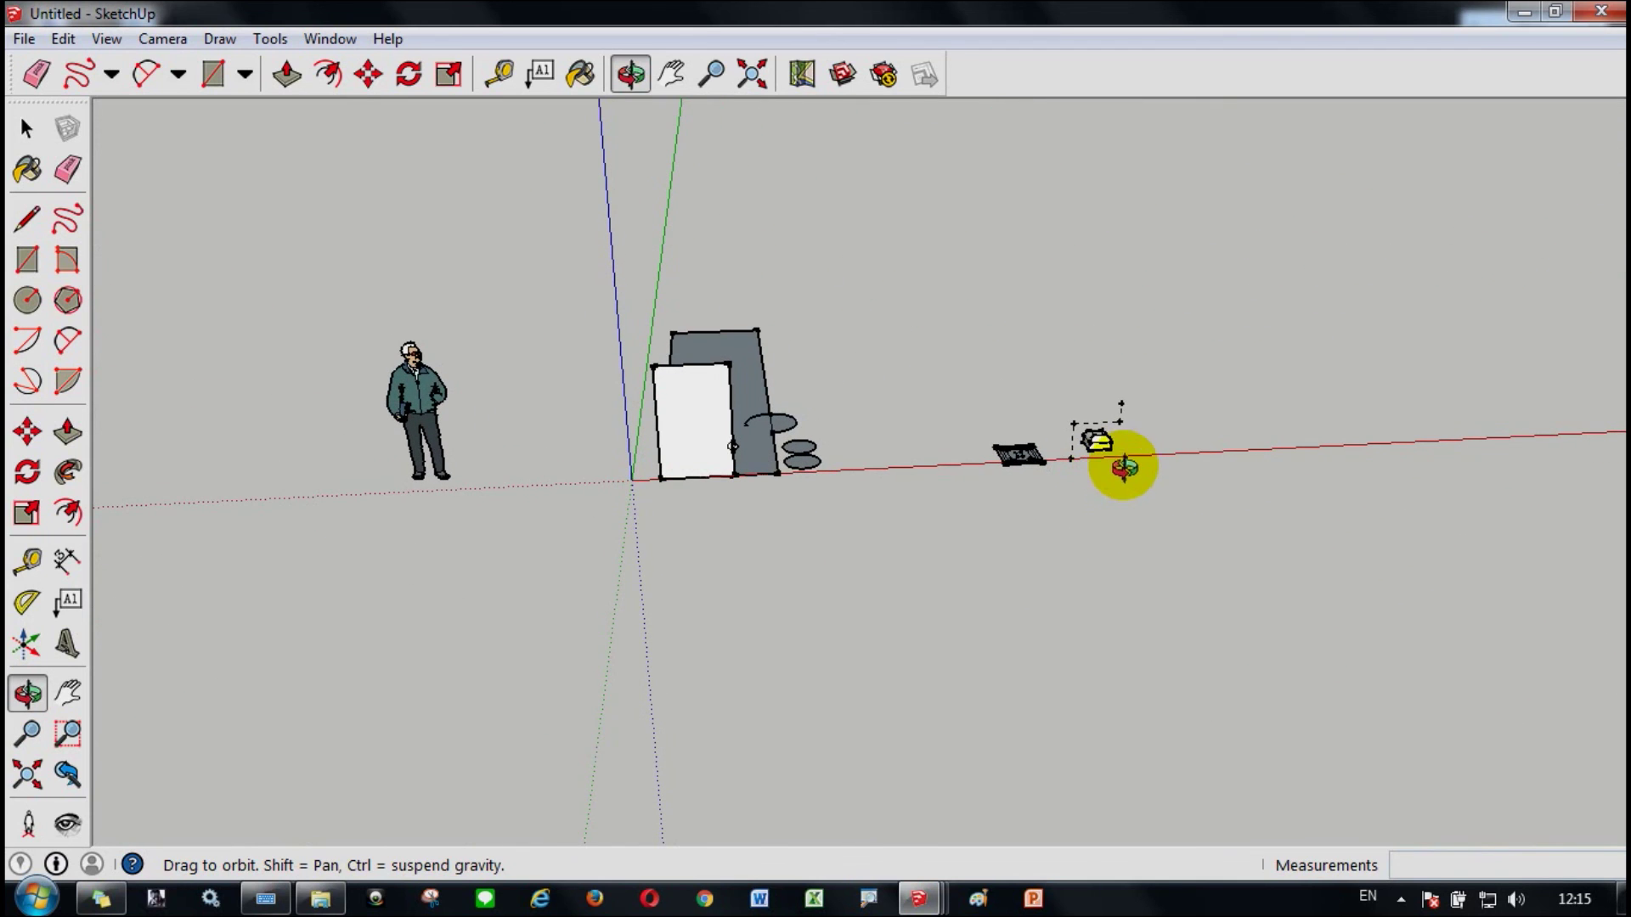
{"action": "left_click", "coordinate": [675, 75]}
{"action": "left_click_drag", "start_coordinate": [1238, 481], "coordinate": [1498, 646]}
{"action": "left_click_drag", "start_coordinate": [881, 608], "coordinate": [467, 604]}
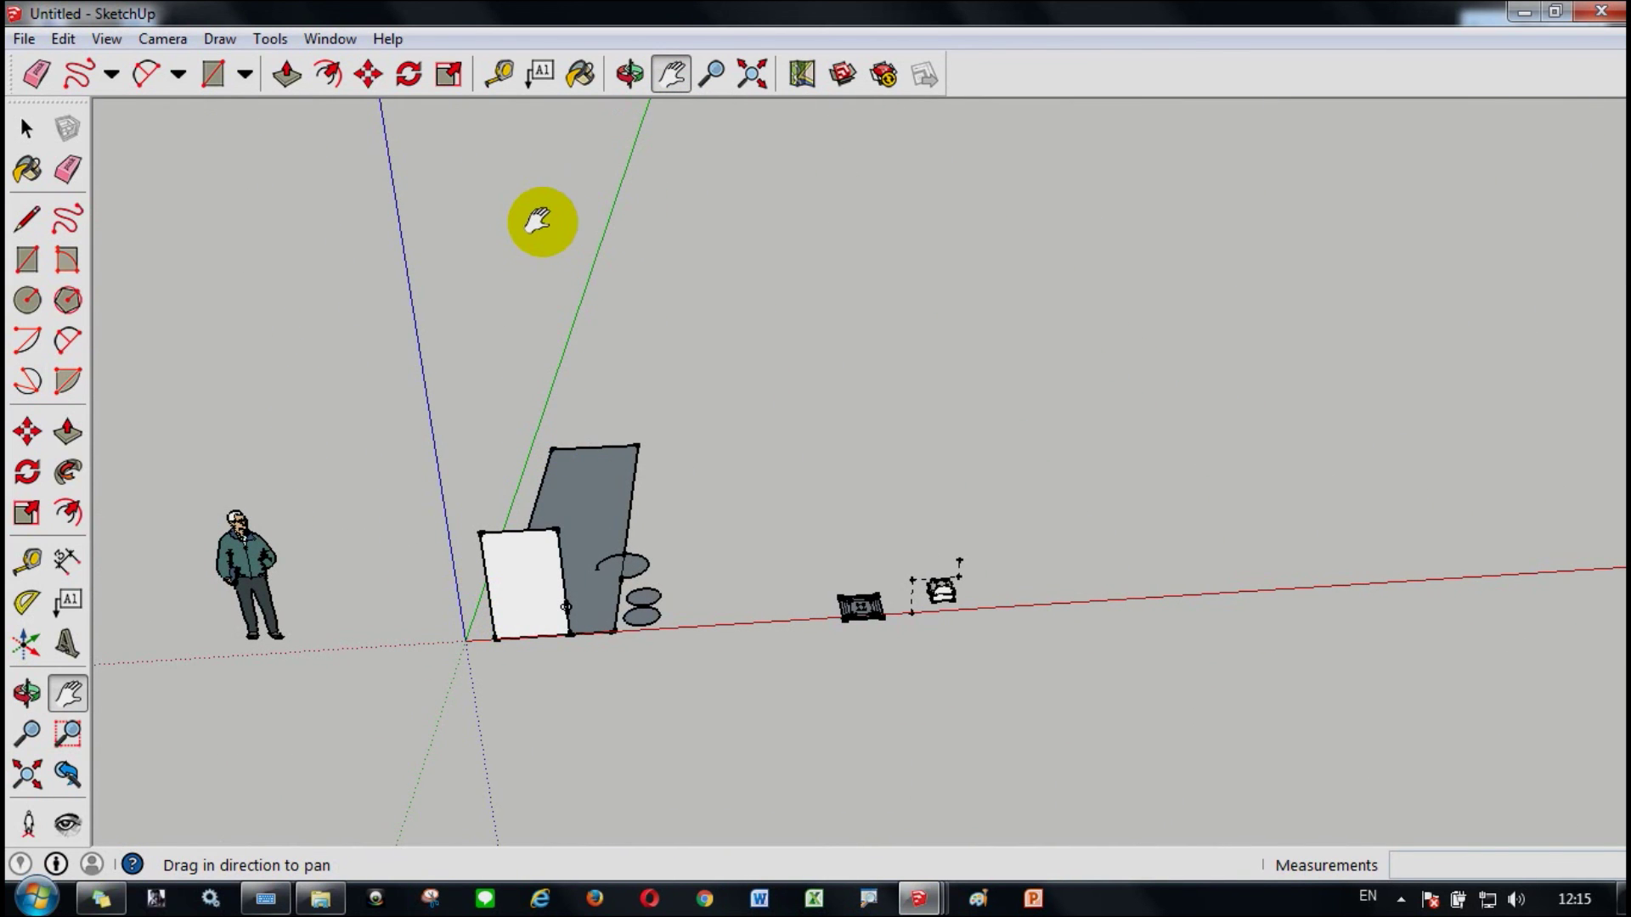